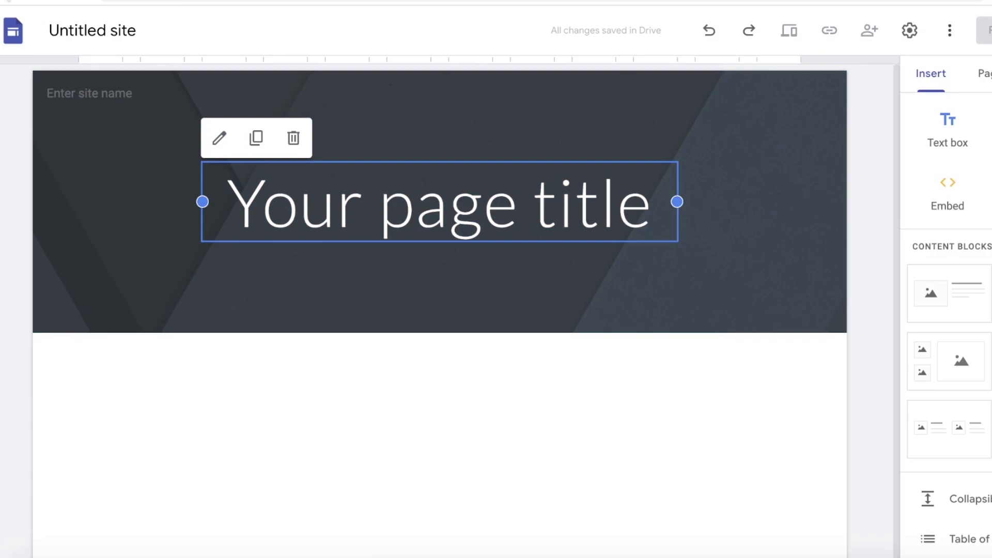
Go to the Sites home page, look through the template gallery and return to the home page.
{"action": "left_click", "coordinate": [10, 21]}
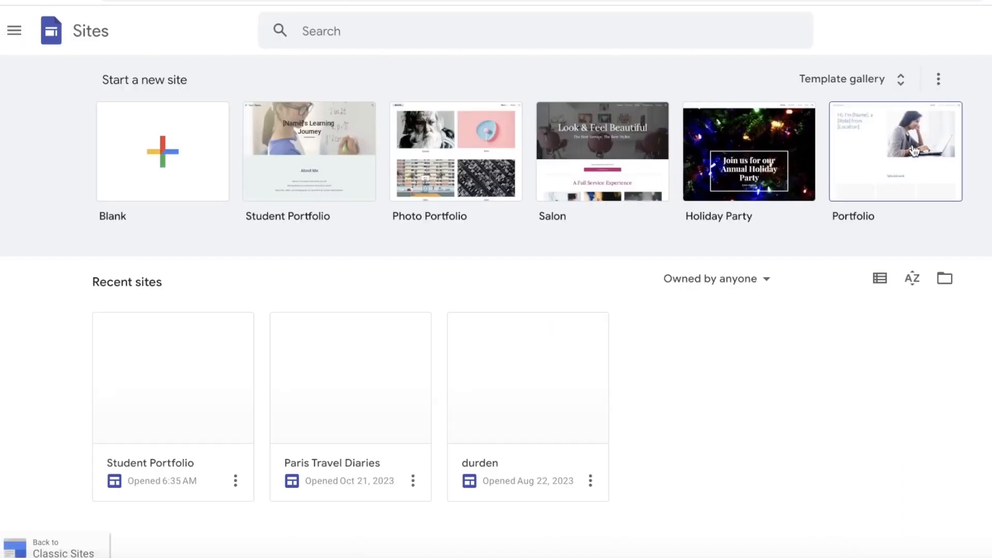
{"action": "left_click", "coordinate": [866, 80]}
{"action": "scroll", "coordinate": [865, 91], "scroll_direction": "down", "scroll_amount": 5}
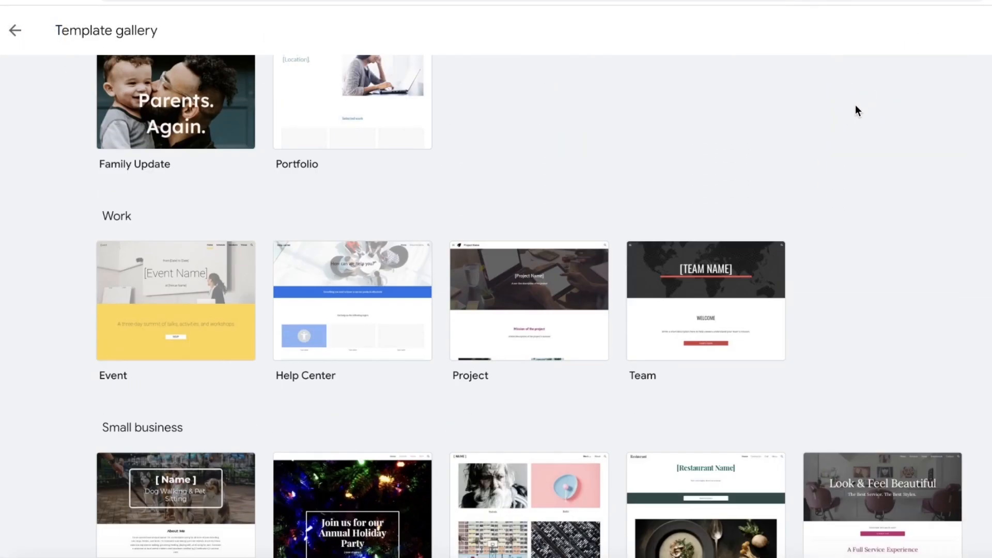
{"action": "scroll", "coordinate": [856, 106], "scroll_direction": "up", "scroll_amount": 5}
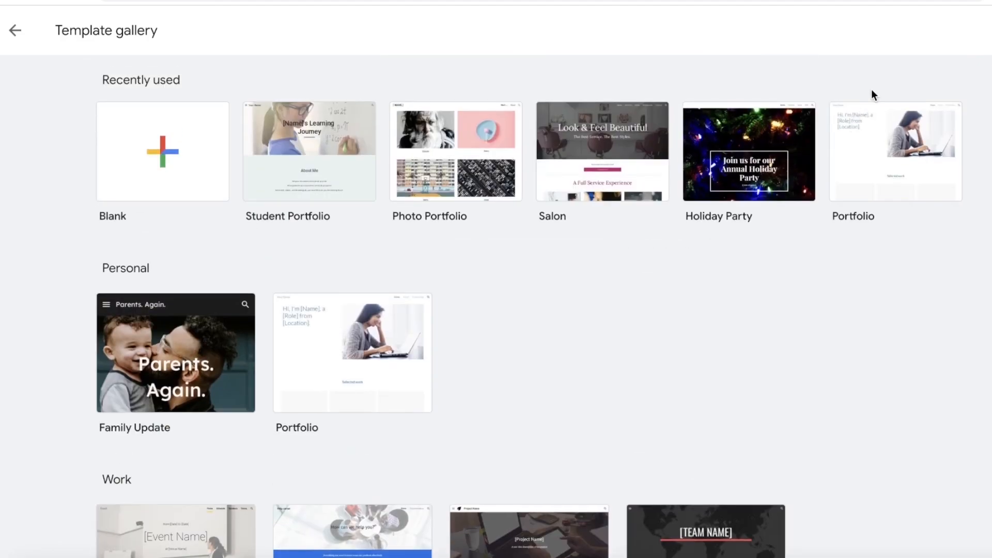
{"action": "left_click", "coordinate": [19, 35]}
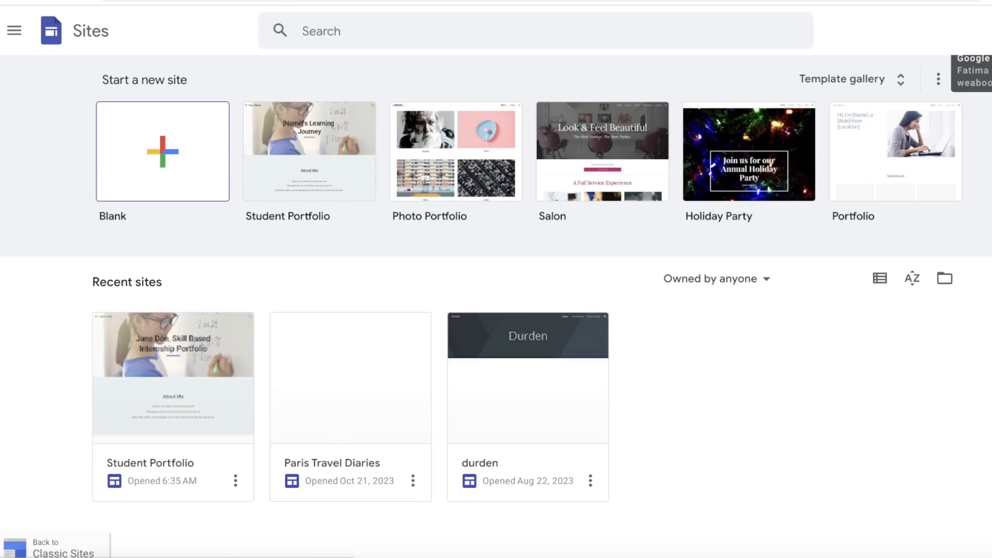
View the details of the signed-in Google account and the other available accounts.
{"action": "left_click", "coordinate": [991, 31]}
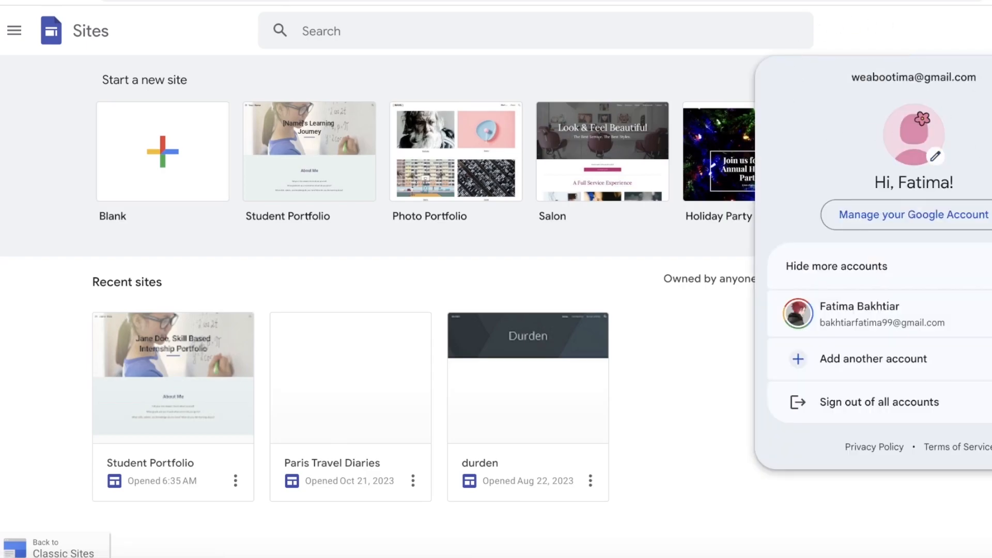
{"action": "key", "text": "Escape"}
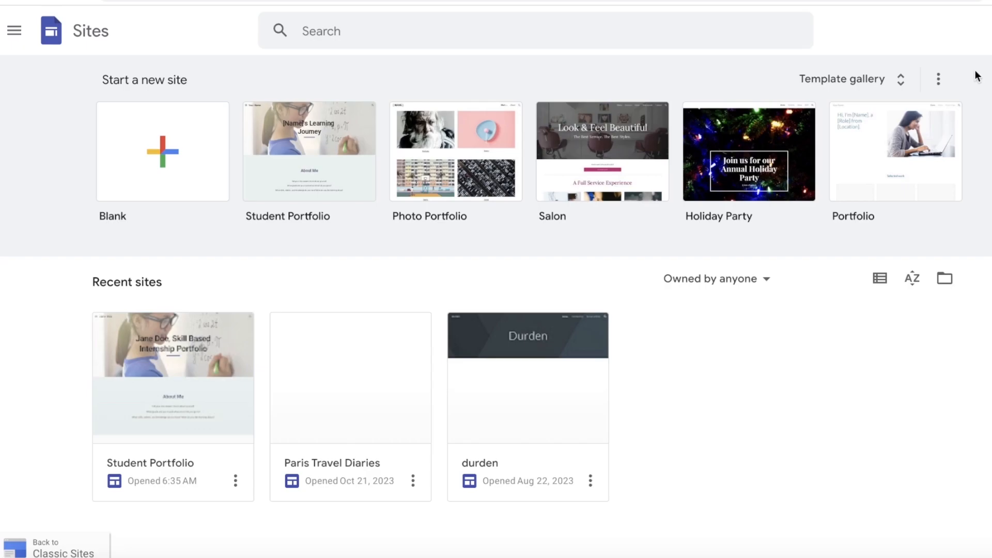
Browse the template gallery from the Personal category down to Education, and return to the site list.
{"action": "left_click", "coordinate": [861, 94]}
{"action": "scroll", "coordinate": [482, 202], "scroll_direction": "down", "scroll_amount": 10}
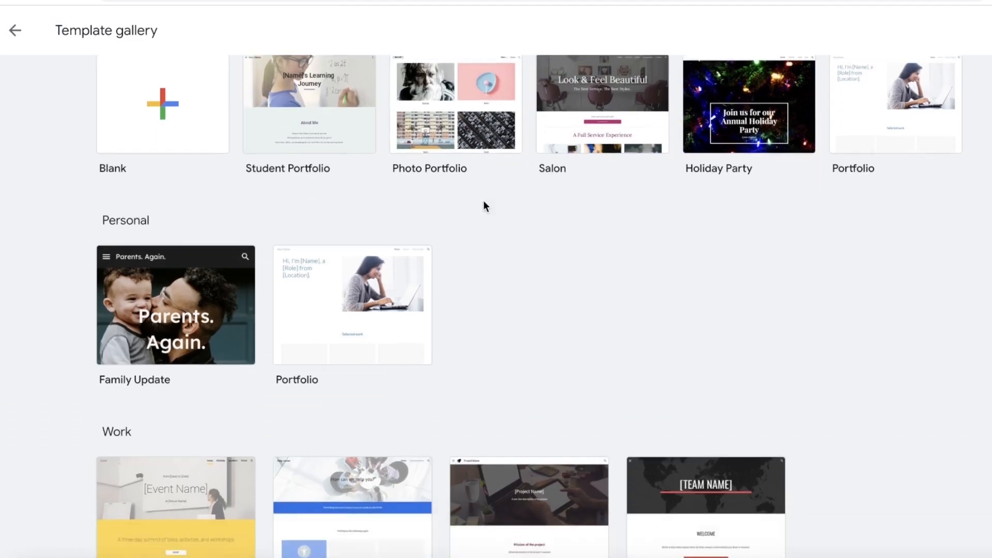
{"action": "scroll", "coordinate": [746, 176], "scroll_direction": "down", "scroll_amount": 2}
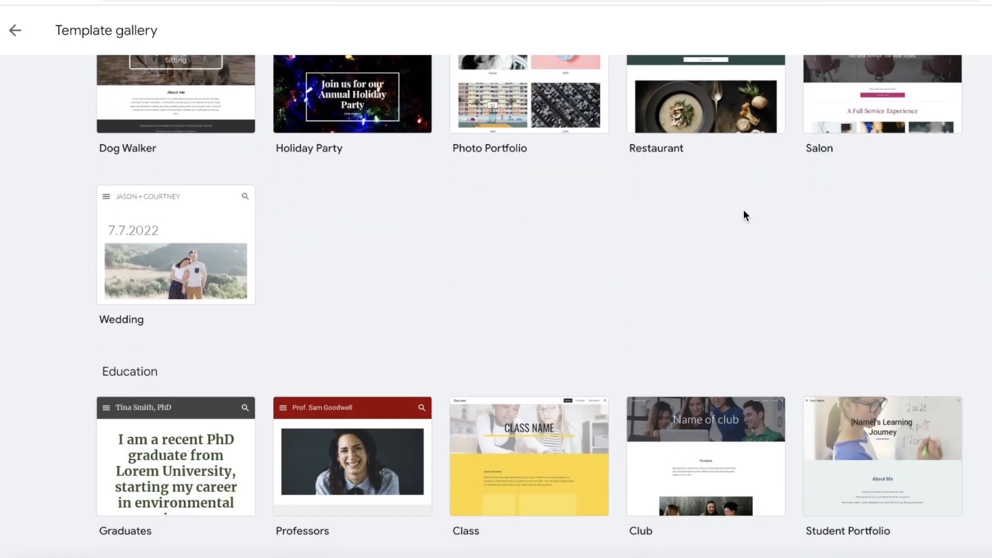
{"action": "scroll", "coordinate": [766, 227], "scroll_direction": "up", "scroll_amount": 15}
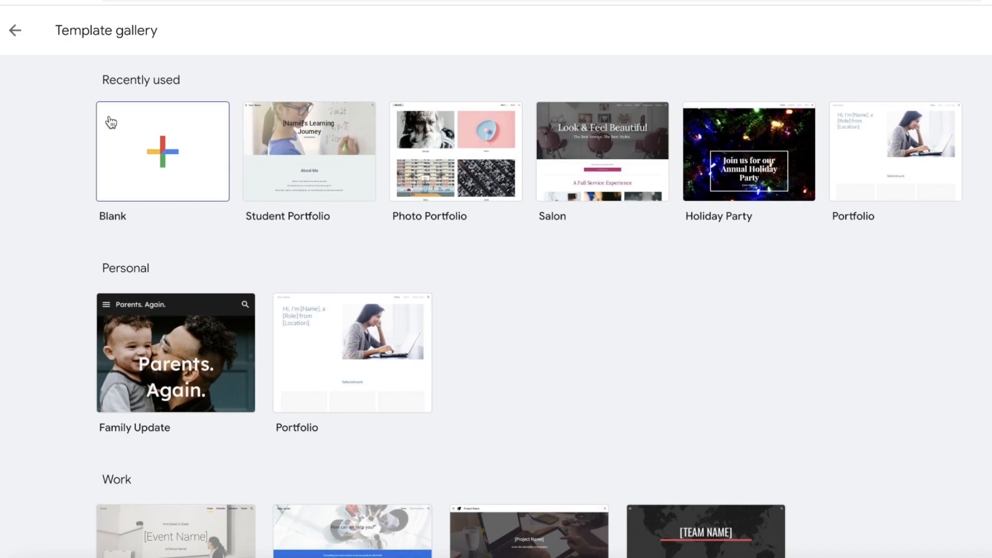
{"action": "left_click", "coordinate": [14, 31]}
Open Classic Sites to look at its page and return to the new Sites home page.
{"action": "left_click", "coordinate": [16, 42]}
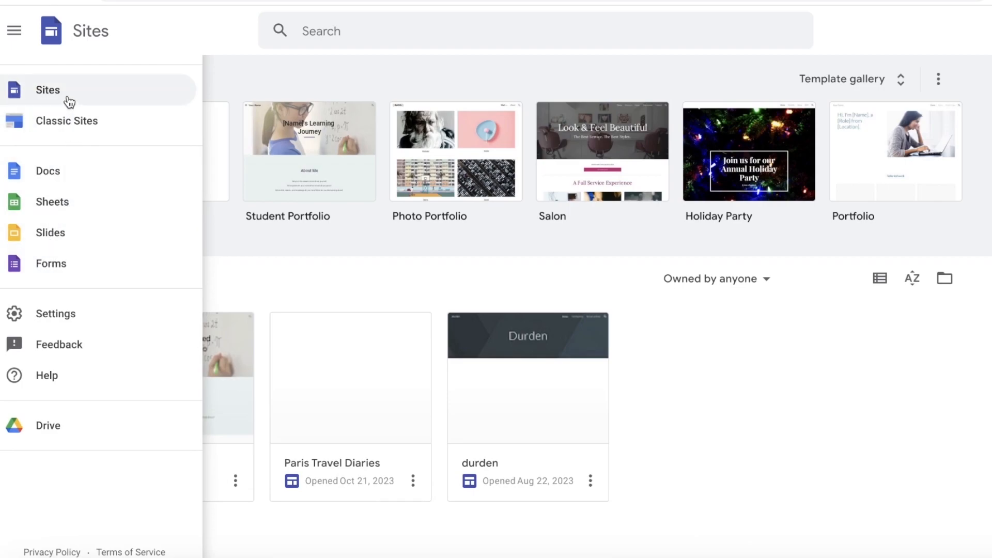
{"action": "left_click", "coordinate": [68, 120]}
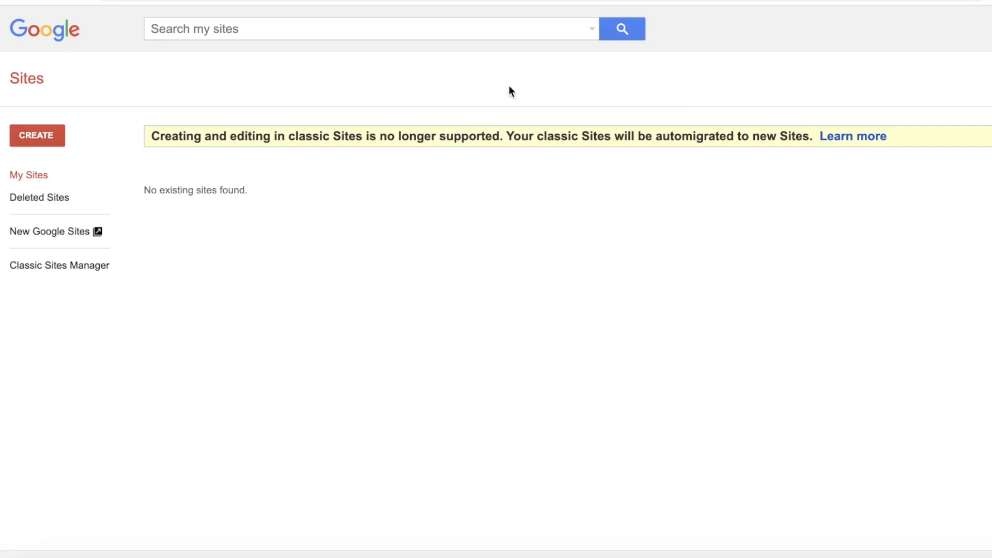
{"action": "left_click", "coordinate": [537, 1]}
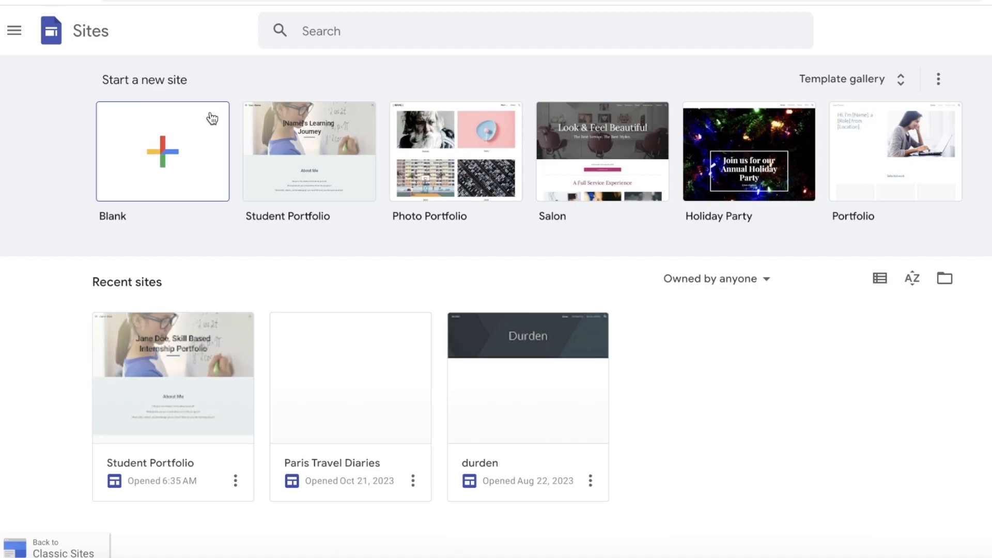
Create a new site from the Blank template.
{"action": "left_click", "coordinate": [237, 126]}
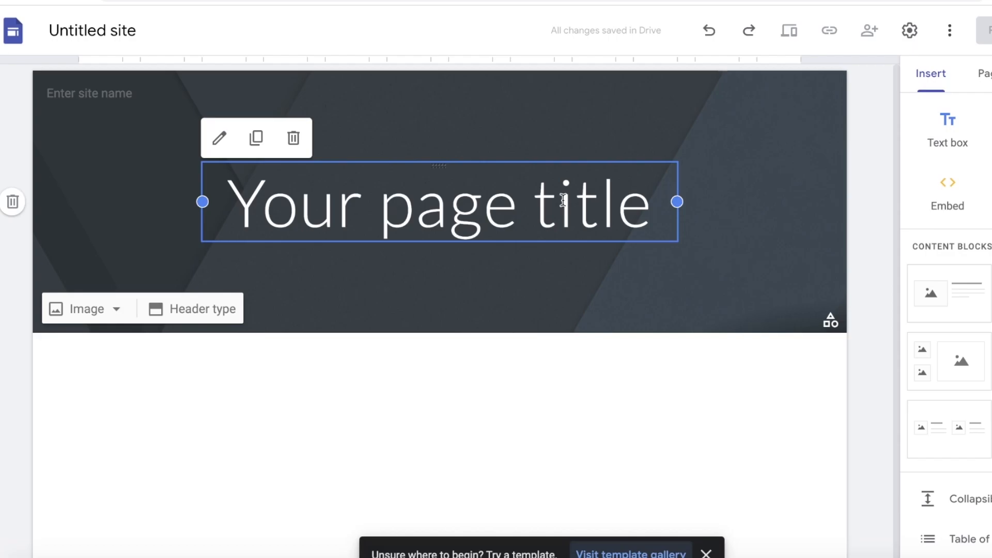
{"action": "scroll", "coordinate": [563, 201], "scroll_direction": "down", "scroll_amount": 1}
Search the web for "google sites" in a new tab and look through the results, including the google_sites.pdf guide.
{"action": "key", "text": "super+t"}
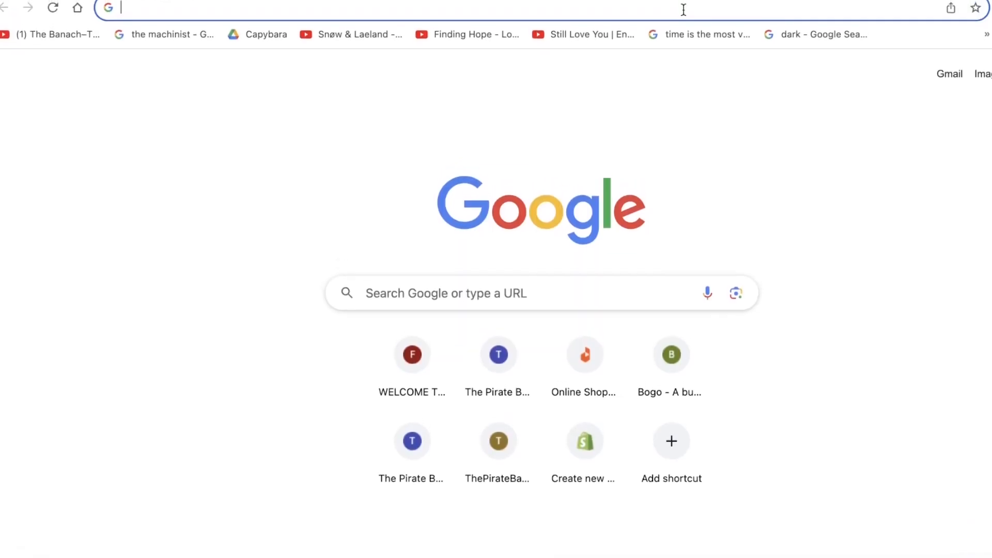
{"action": "type", "text": "googl"}
{"action": "key", "text": "Return"}
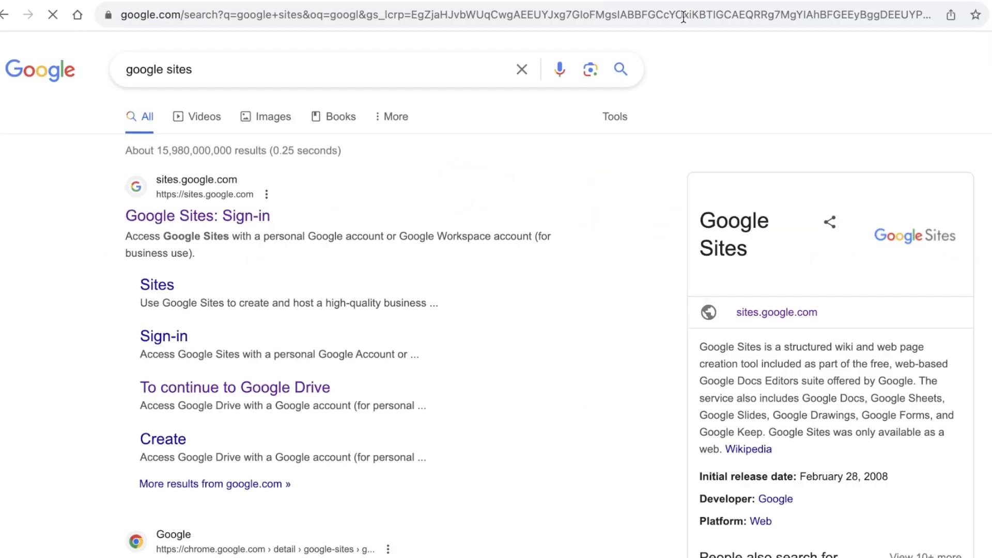
{"action": "scroll", "coordinate": [325, 261], "scroll_direction": "down", "scroll_amount": 20}
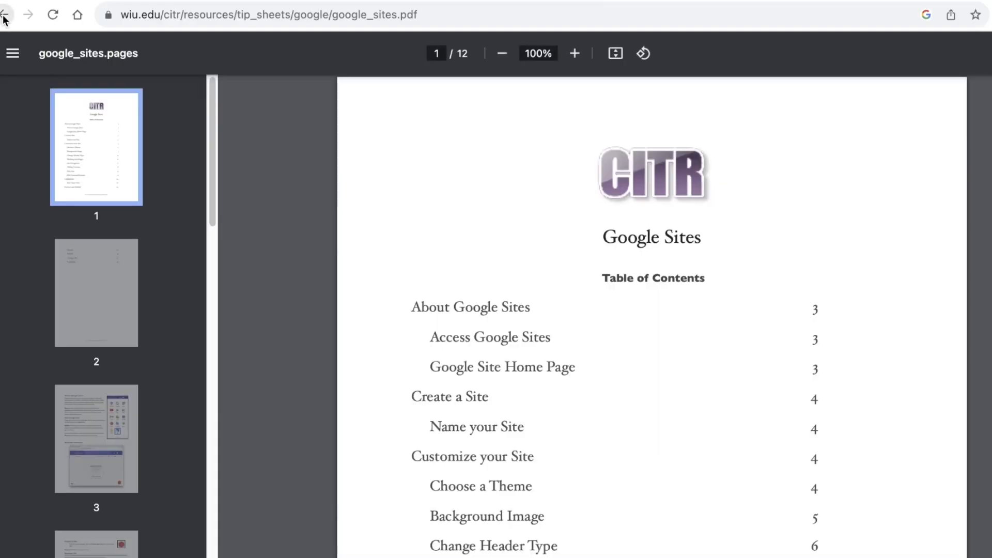
{"action": "left_click", "coordinate": [4, 15]}
{"action": "scroll", "coordinate": [390, 225], "scroll_direction": "up", "scroll_amount": 8}
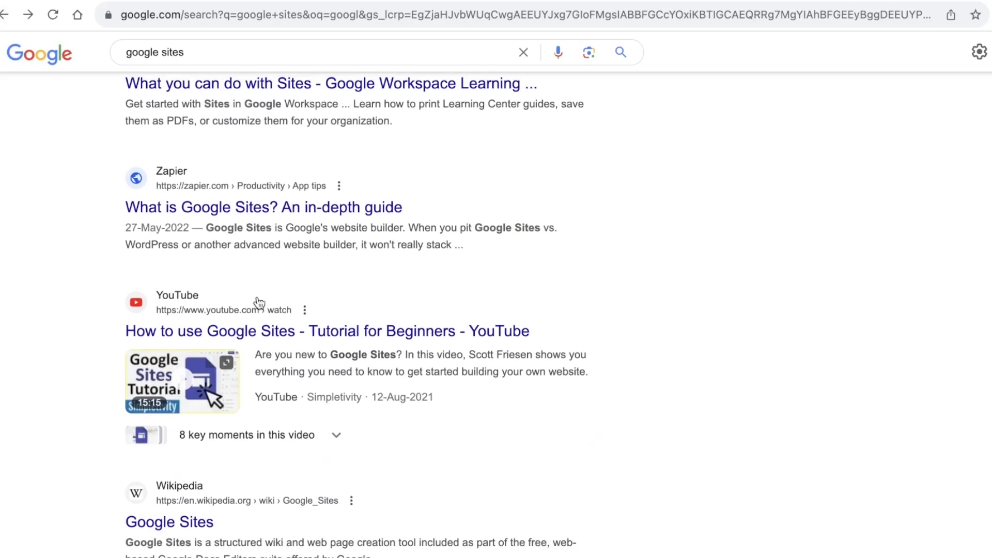
{"action": "double_click", "coordinate": [309, 52]}
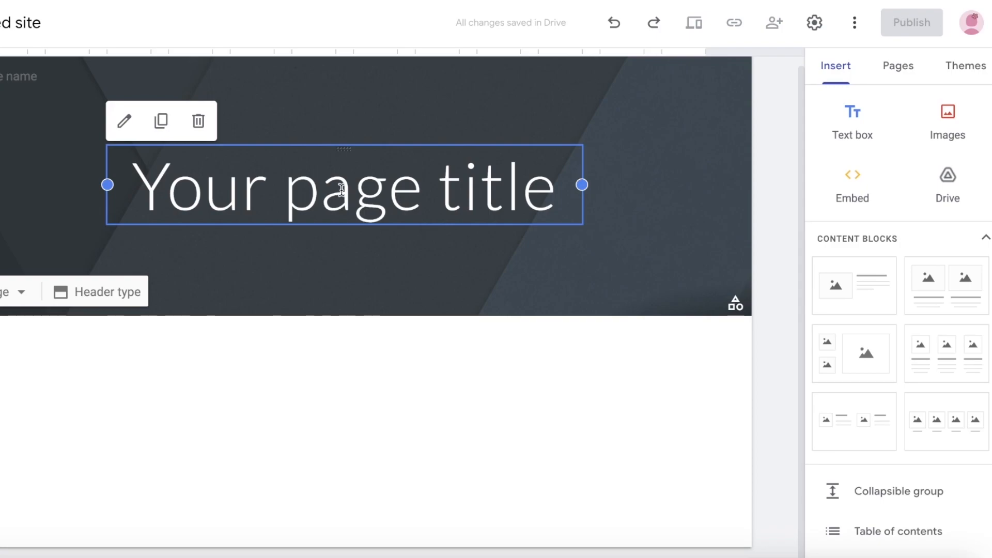
Upload download.jpeg from the Downloads folder as the site's logo.
{"action": "left_click", "coordinate": [22, 72]}
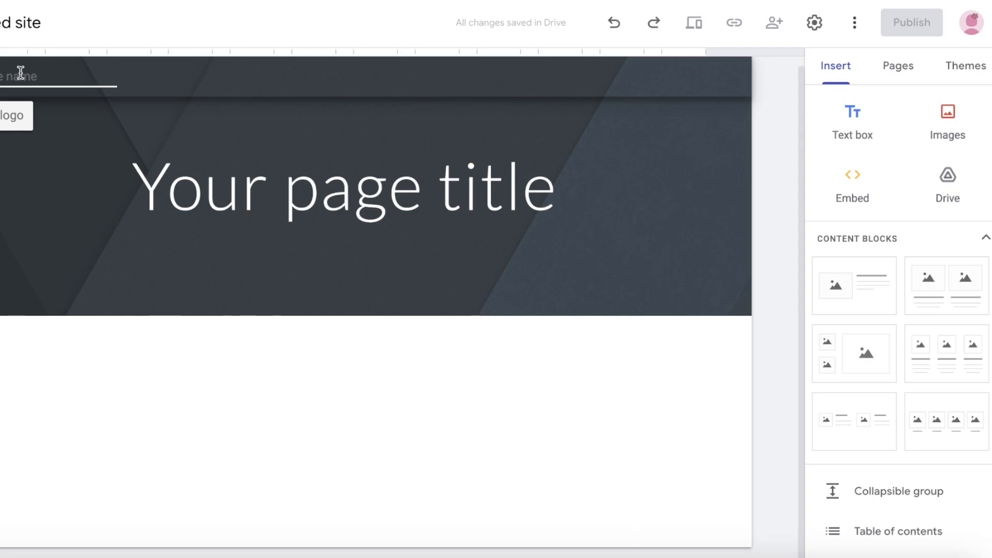
{"action": "left_click", "coordinate": [17, 119]}
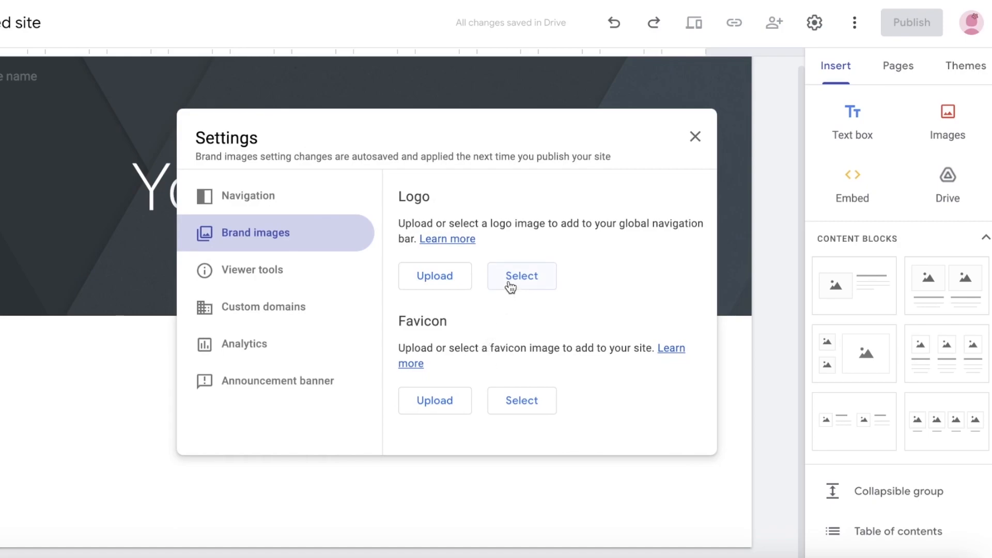
{"action": "left_click", "coordinate": [458, 288]}
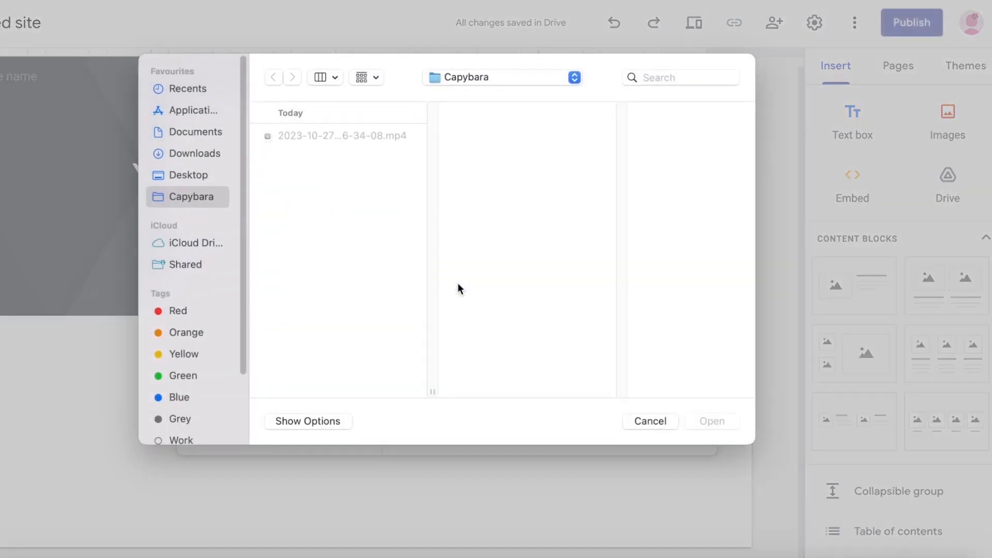
{"action": "left_click", "coordinate": [210, 161]}
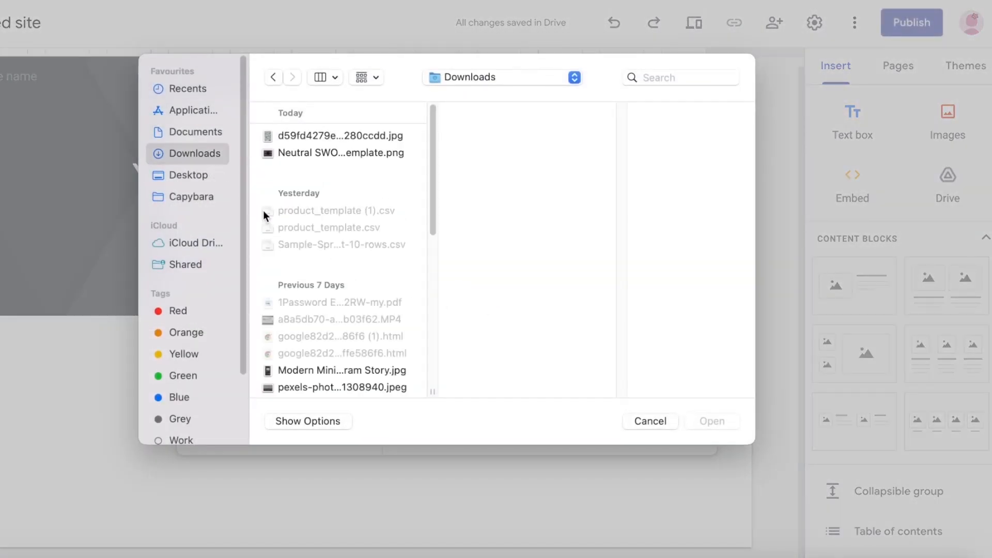
{"action": "scroll", "coordinate": [329, 278], "scroll_direction": "down", "scroll_amount": 10}
{"action": "left_click", "coordinate": [337, 208]}
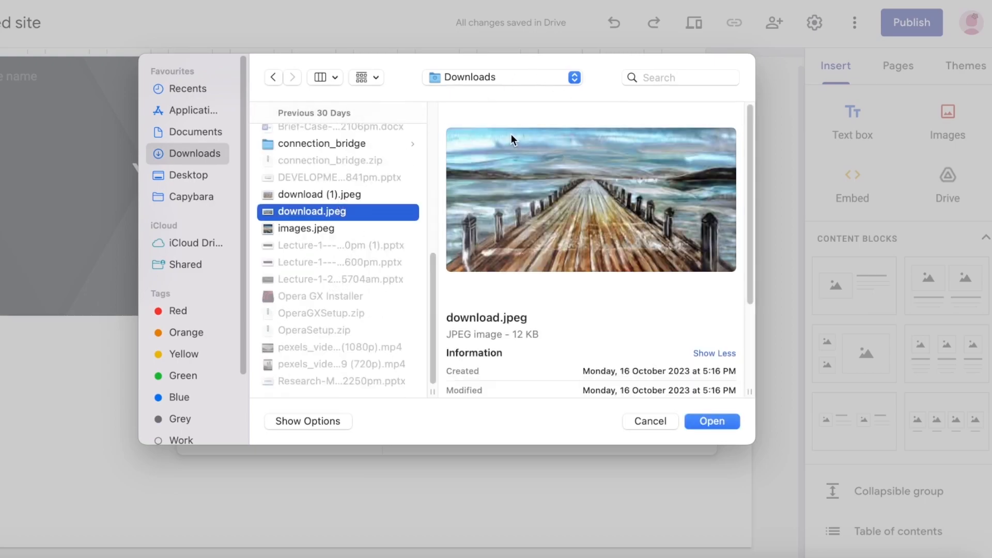
{"action": "left_click", "coordinate": [708, 425]}
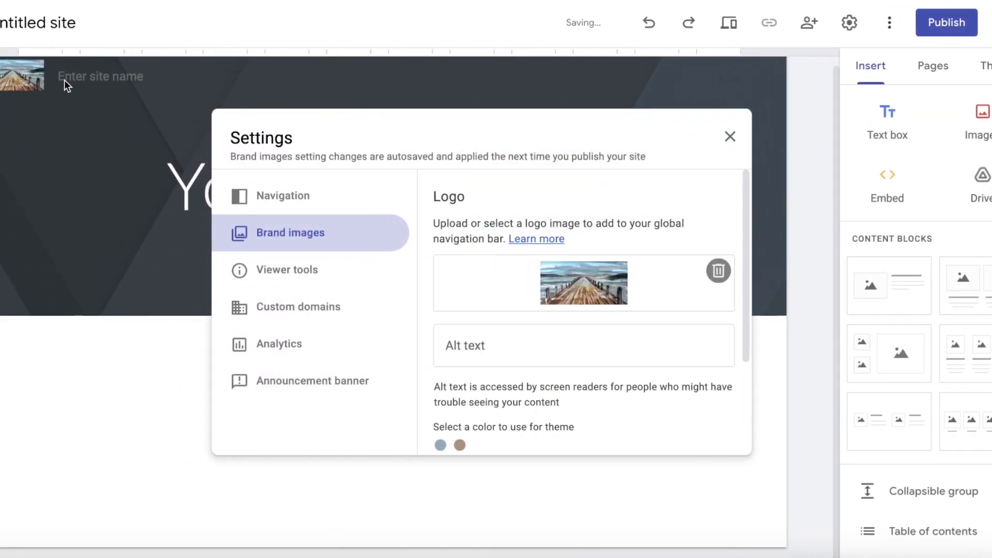
{"action": "scroll", "coordinate": [671, 186], "scroll_direction": "down", "scroll_amount": 3}
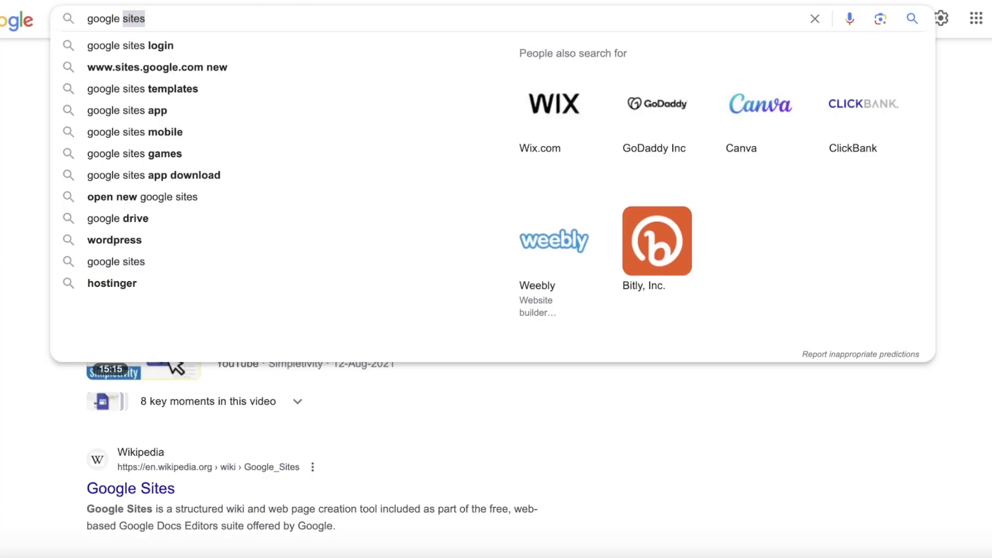
Switch to Canva in the browser and search its templates for "logo".
{"action": "type", "text": "can"}
{"action": "key", "text": "Return"}
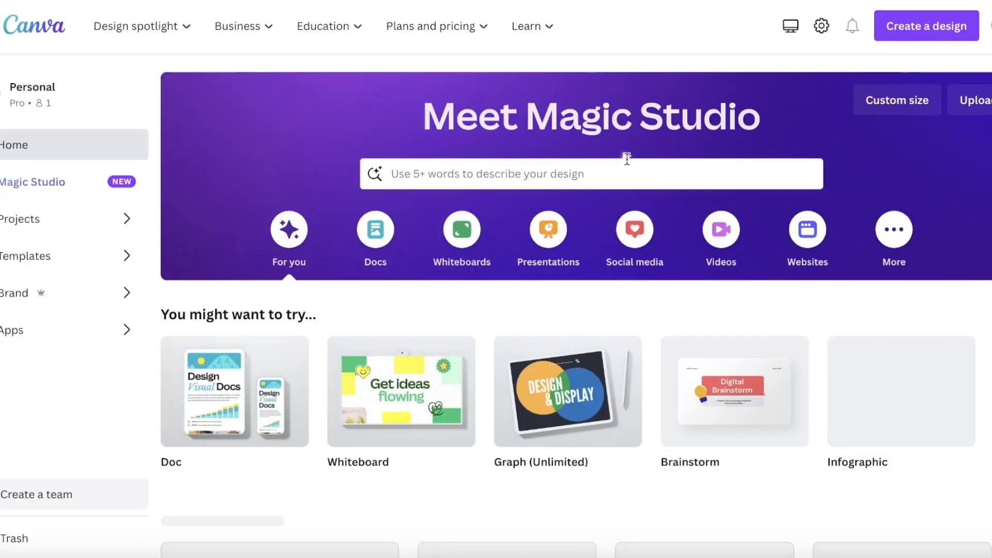
{"action": "left_click", "coordinate": [624, 159]}
{"action": "type", "text": "logo"}
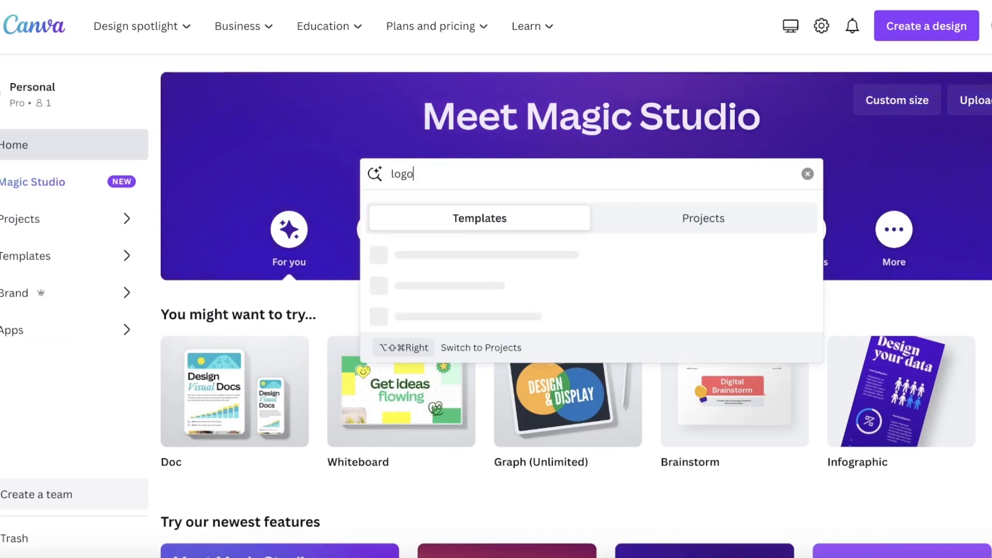
{"action": "key", "text": "Return"}
Open the Professional Typography Letter Floral Badge Logo template for customization.
{"action": "scroll", "coordinate": [944, 287], "scroll_direction": "down", "scroll_amount": 5}
{"action": "left_click", "coordinate": [944, 288]}
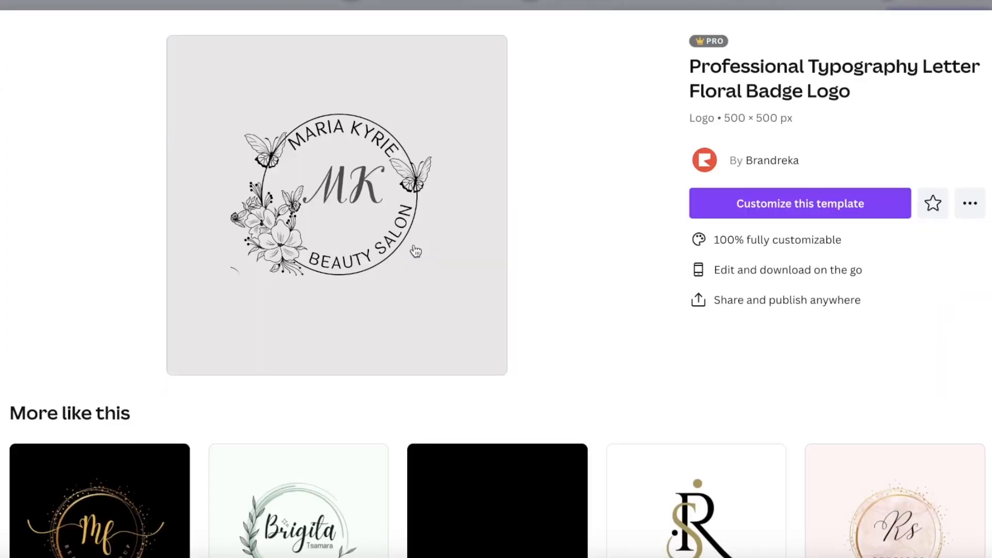
{"action": "left_click", "coordinate": [800, 203]}
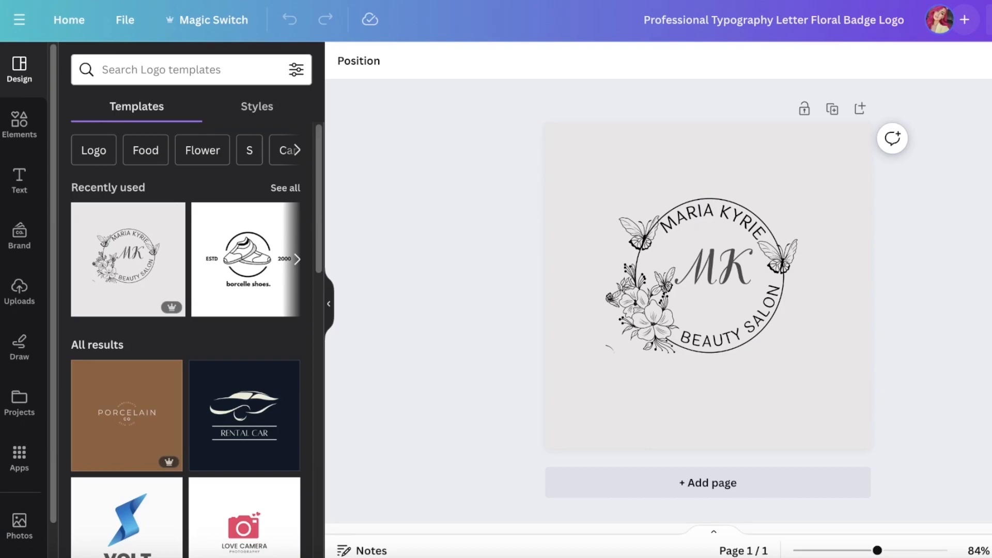
Download the logo design as a PNG file at 500 × 500 px.
{"action": "left_click", "coordinate": [989, 19]}
{"action": "left_click", "coordinate": [942, 407]}
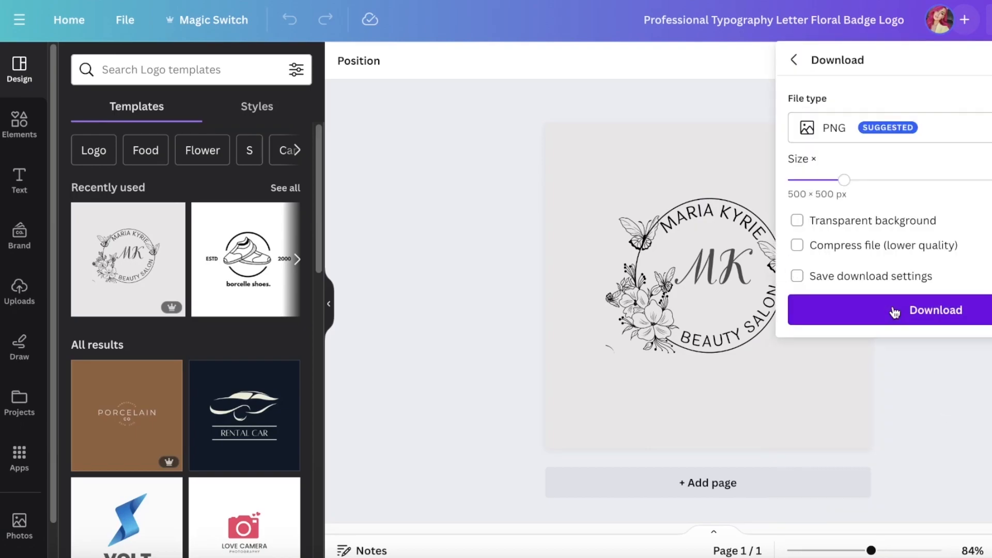
{"action": "left_click", "coordinate": [895, 312]}
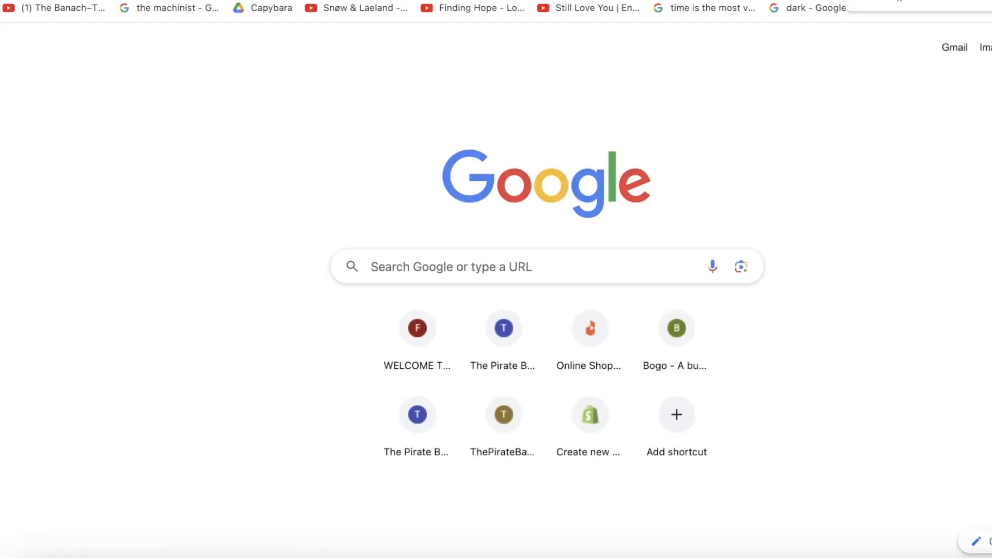
Find and open remove.bg, and remove the background from the downloaded Professional Typography Letter Floral Badge Logo.png.
{"action": "type", "text": "remove watermark from video"}
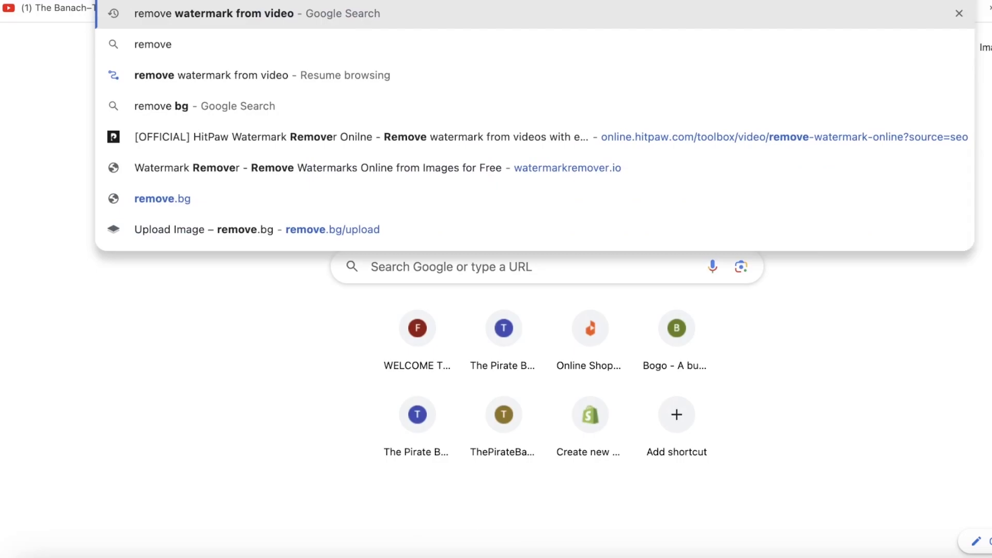
{"action": "key", "text": "Return"}
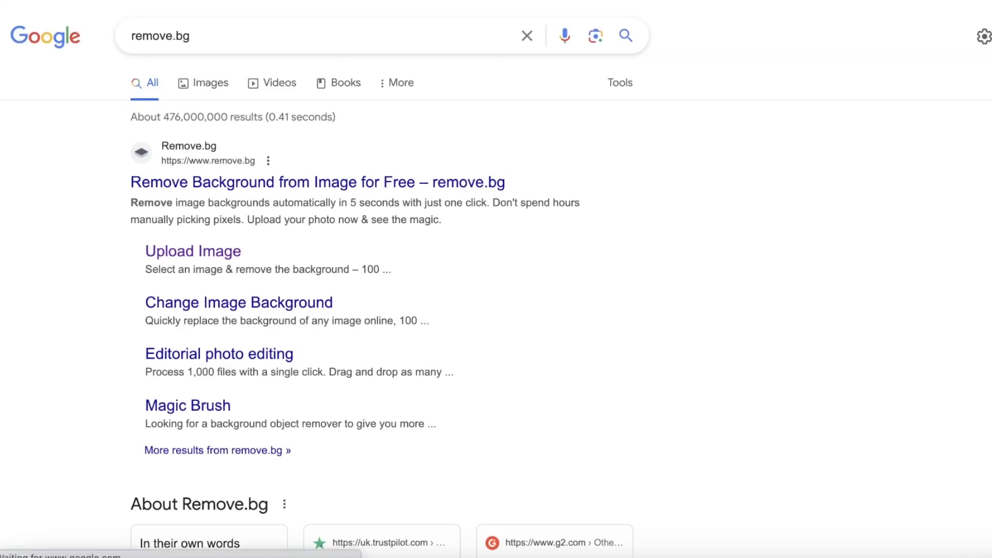
{"action": "left_click", "coordinate": [298, 182]}
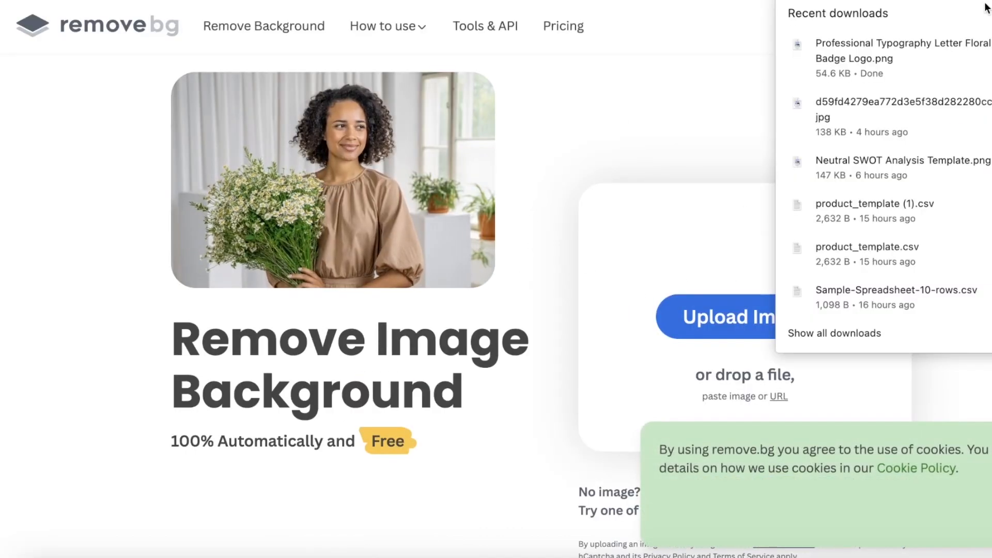
{"action": "left_click_drag", "start_coordinate": [768, 156], "coordinate": [648, 331]}
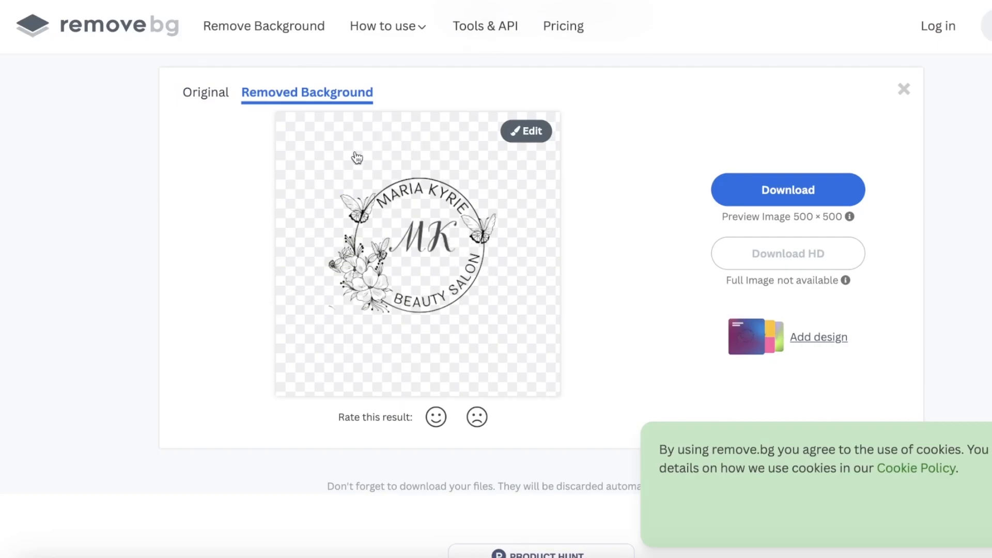
Download the background-free logo from remove.bg and return to the brand image settings in Google Sites.
{"action": "left_click", "coordinate": [741, 193]}
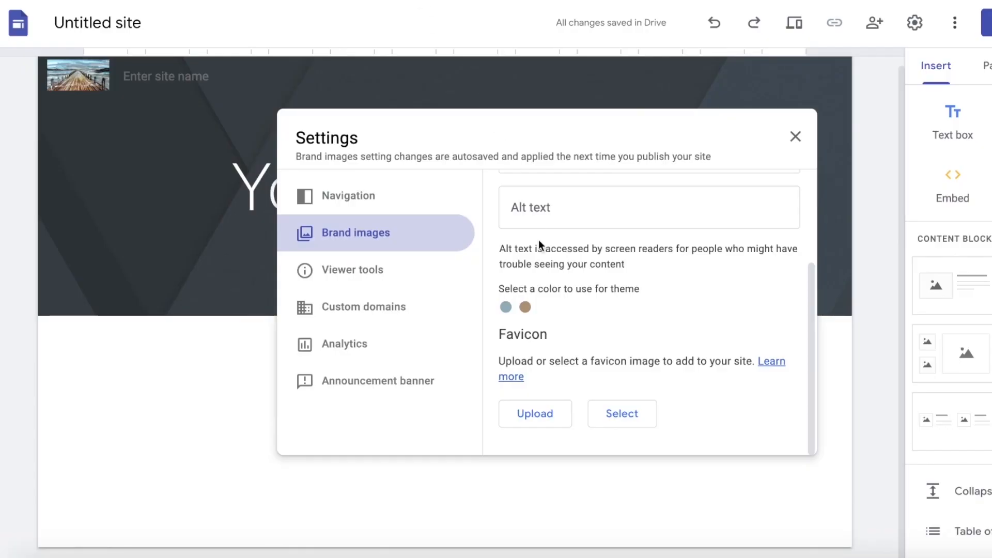
{"action": "left_click", "coordinate": [547, 412]}
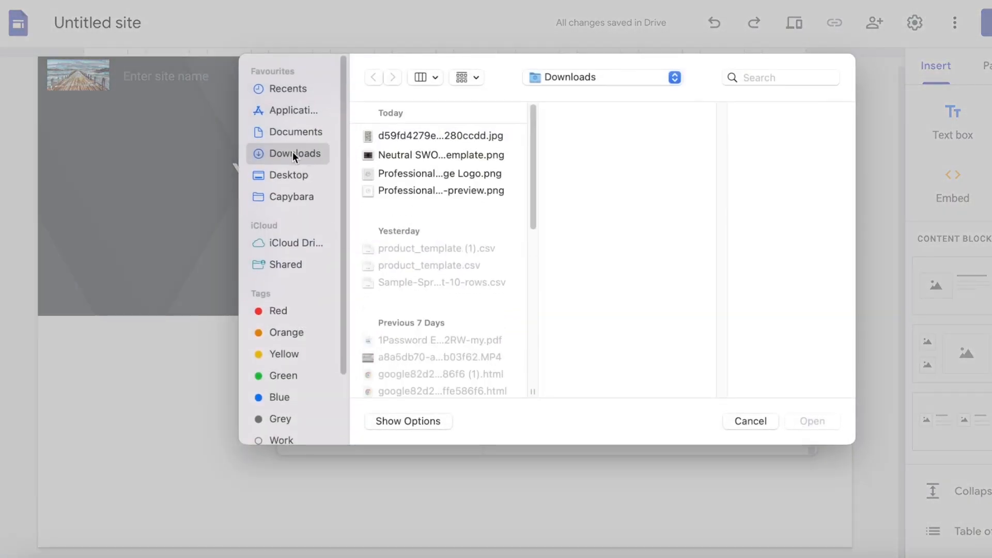
{"action": "left_click", "coordinate": [455, 137]}
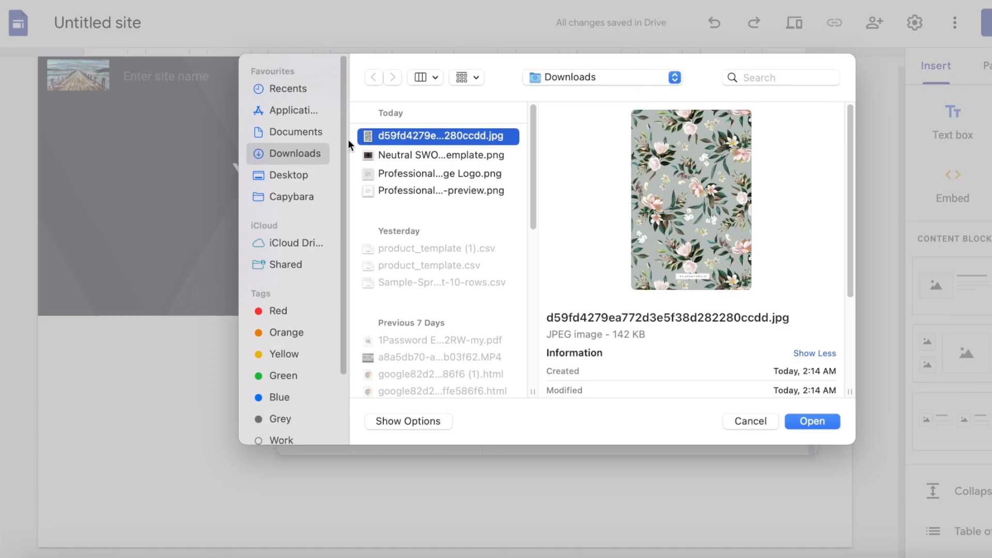
{"action": "left_click", "coordinate": [760, 423]}
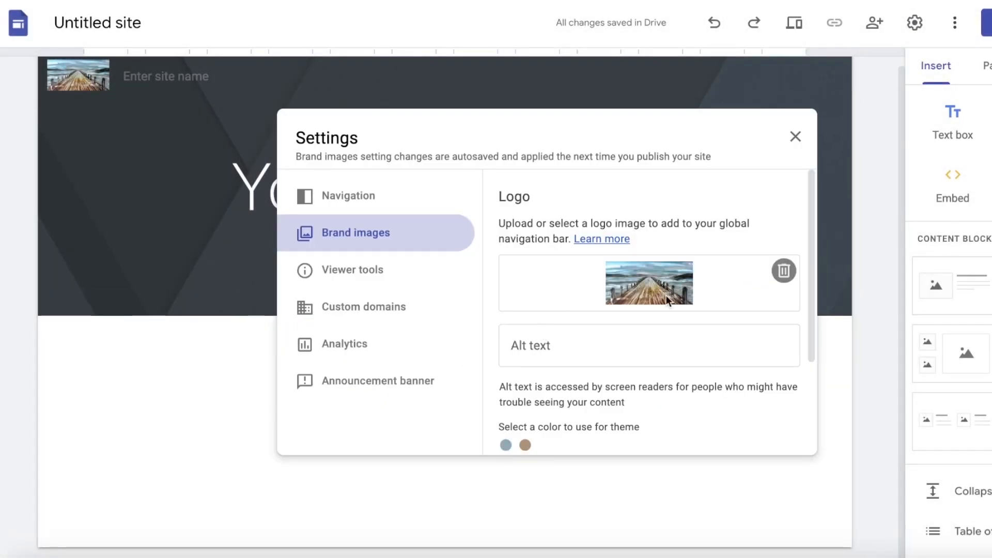
Replace the site's current logo with Professional_Typography_Letter_Floral_Badge_Logo-removebg-preview.png from the Downloads folder.
{"action": "left_click", "coordinate": [783, 269]}
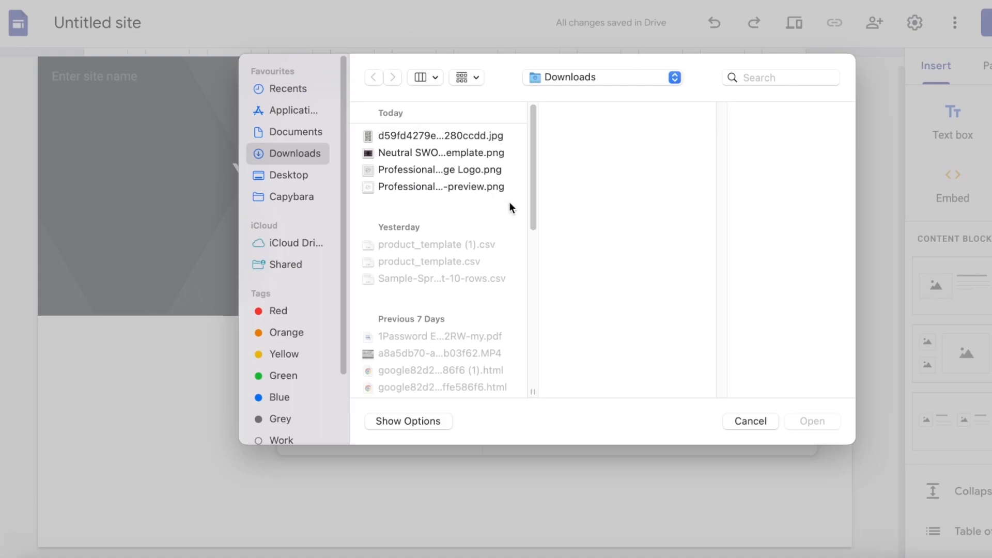
{"action": "left_click", "coordinate": [470, 154]}
{"action": "left_click", "coordinate": [464, 169]}
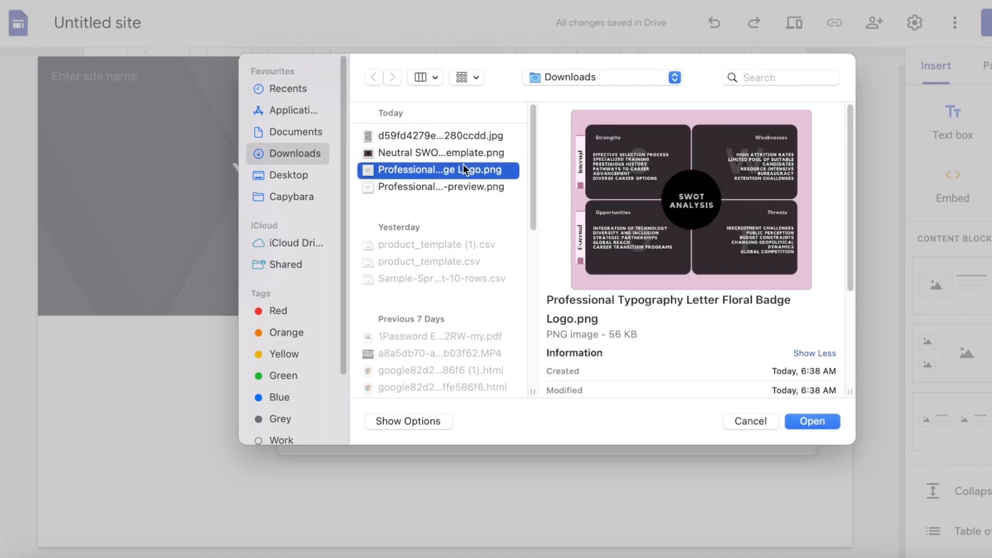
{"action": "left_click", "coordinate": [408, 187]}
{"action": "left_click", "coordinate": [819, 426]}
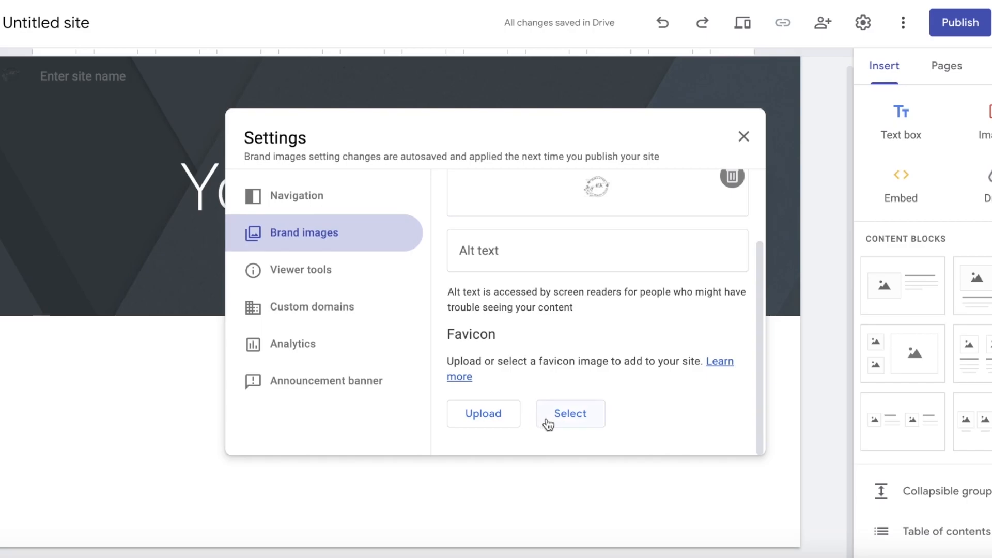
Upload Professional_Typography_Letter_Floral_Badge_Logo-removebg-preview.png as the site's favicon.
{"action": "left_click", "coordinate": [568, 412]}
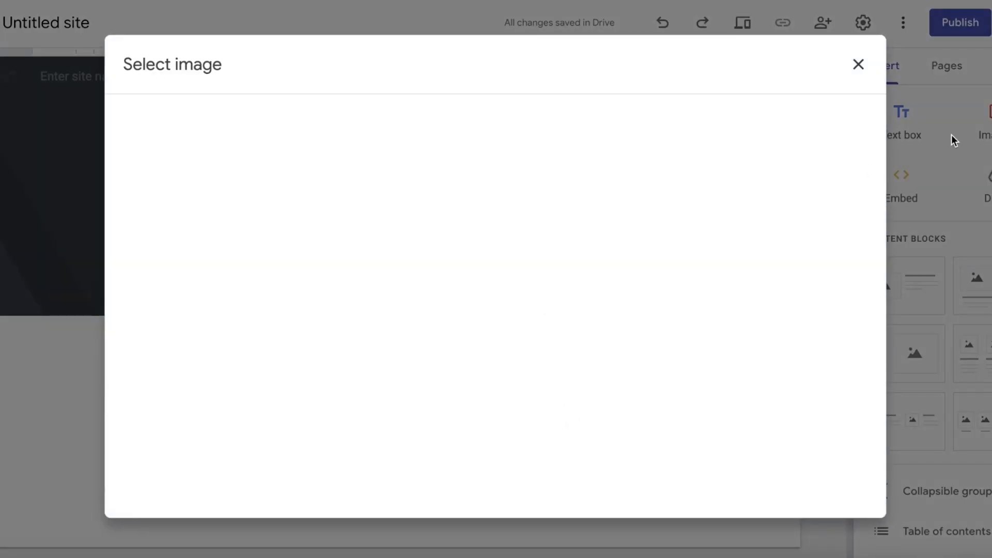
{"action": "left_click", "coordinate": [860, 64]}
{"action": "left_click", "coordinate": [511, 420]}
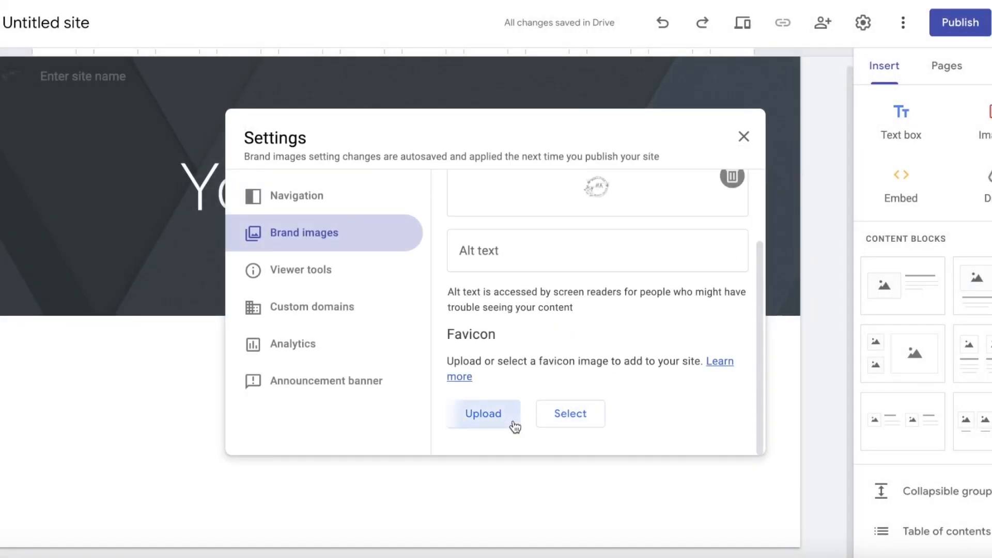
{"action": "left_click", "coordinate": [347, 172]}
{"action": "left_click", "coordinate": [351, 187]}
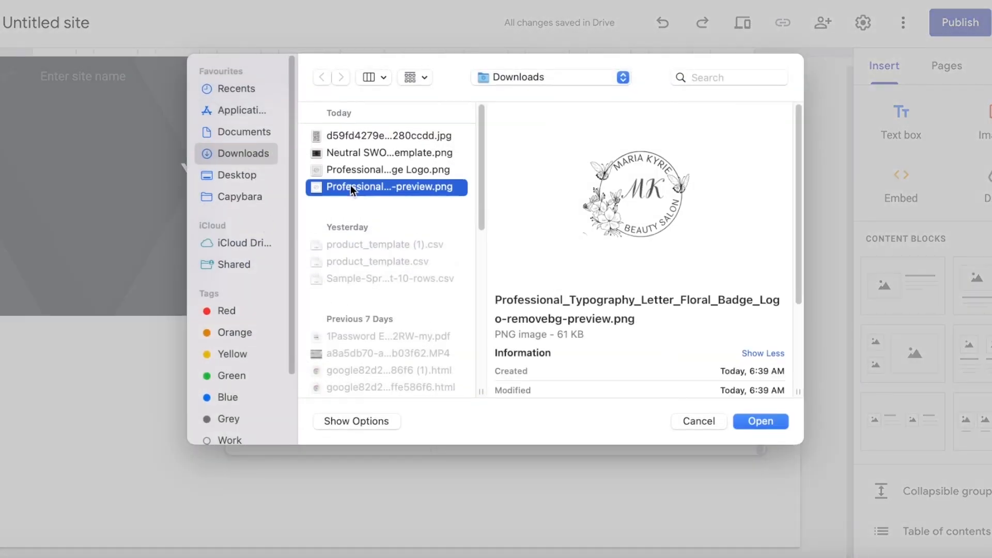
{"action": "left_click", "coordinate": [746, 413]}
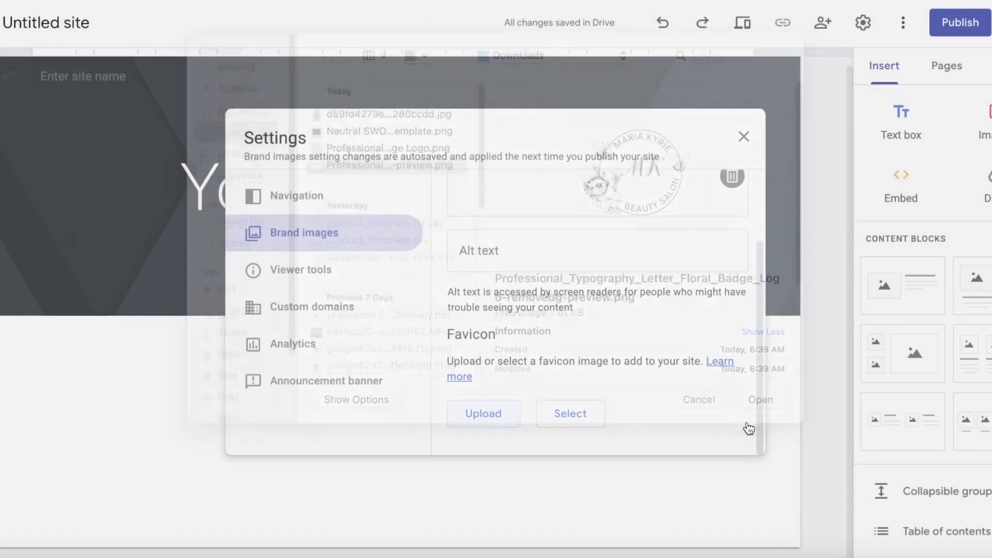
Set the site's navigation mode to Side.
{"action": "left_click", "coordinate": [321, 196]}
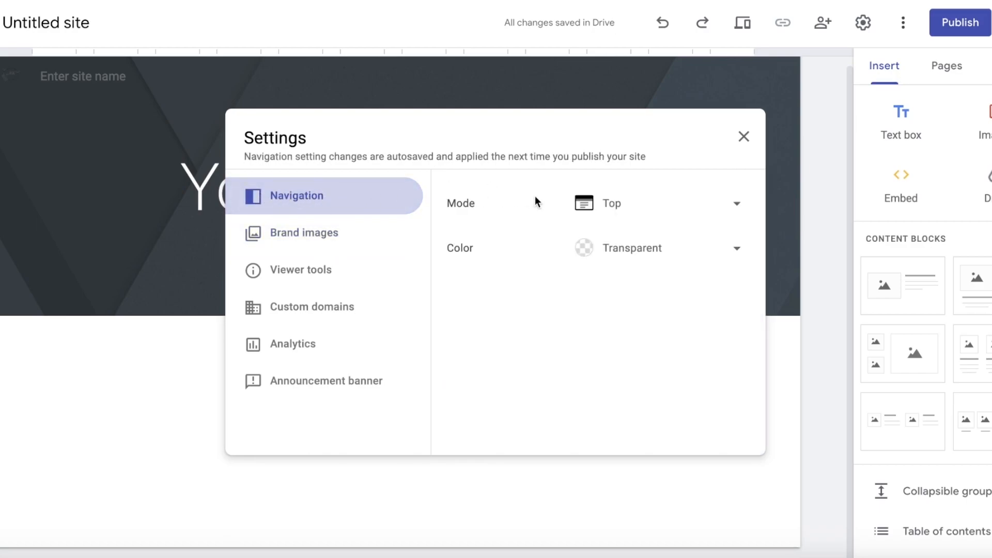
{"action": "left_click", "coordinate": [650, 217]}
{"action": "left_click", "coordinate": [649, 216]}
{"action": "left_click", "coordinate": [641, 254]}
{"action": "left_click", "coordinate": [642, 253]}
{"action": "left_click", "coordinate": [621, 220]}
{"action": "left_click", "coordinate": [619, 240]}
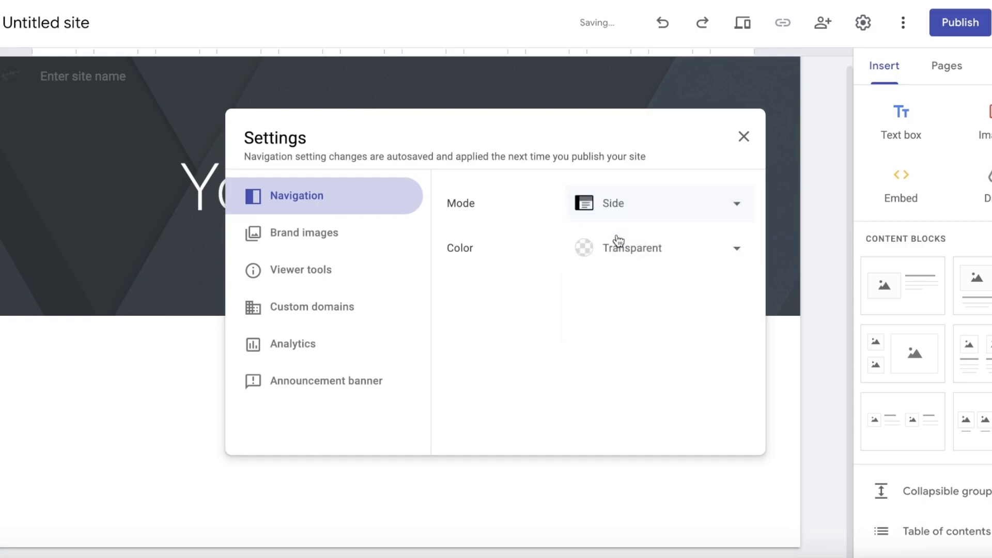
Try the White and Black navigation colors, settling on Black.
{"action": "left_click", "coordinate": [589, 251]}
{"action": "left_click", "coordinate": [629, 330]}
{"action": "left_click", "coordinate": [623, 259]}
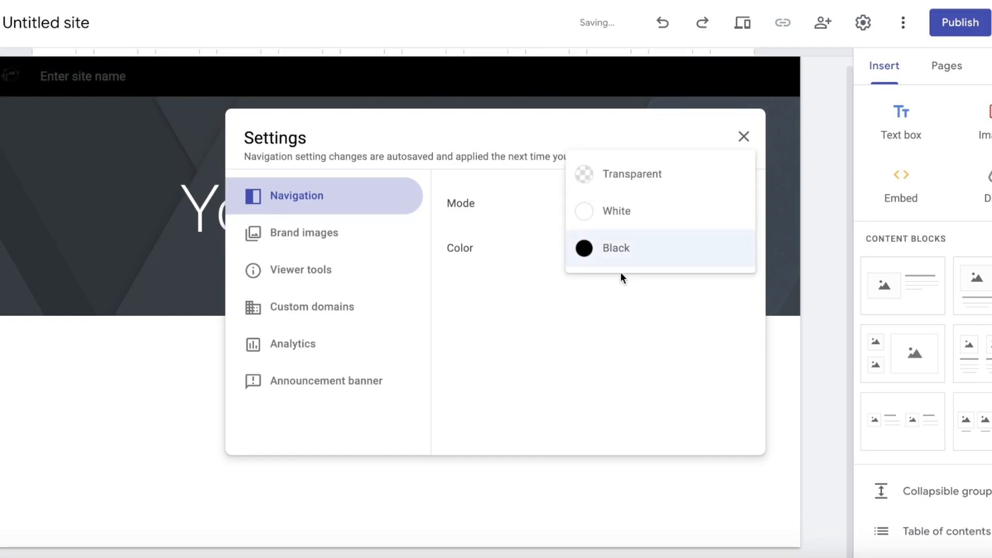
{"action": "left_click", "coordinate": [630, 213]}
{"action": "left_click", "coordinate": [619, 255]}
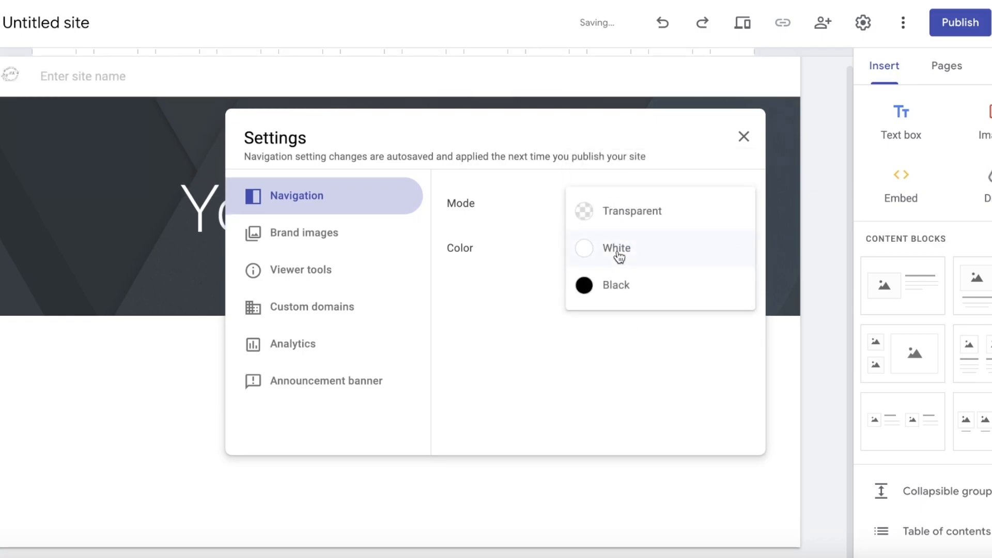
{"action": "left_click", "coordinate": [608, 288]}
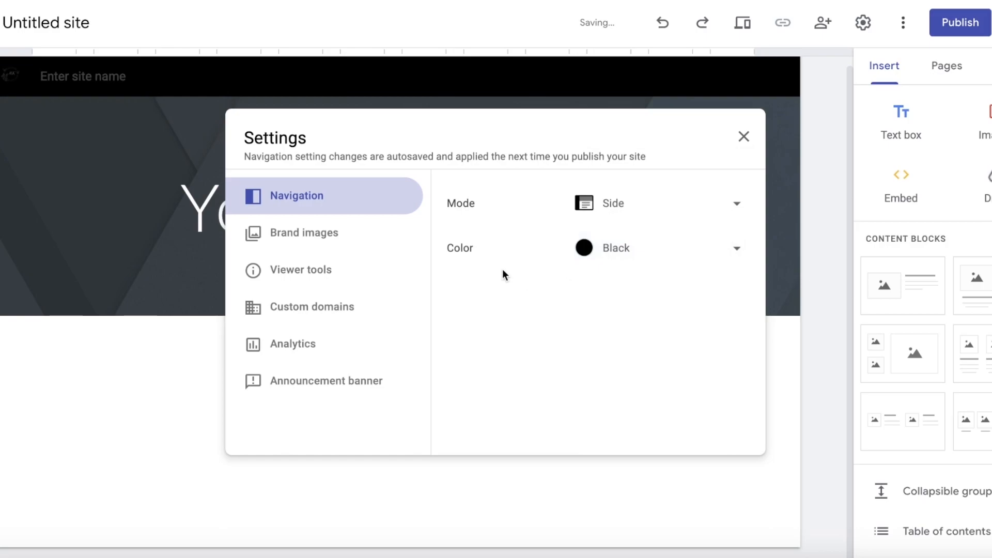
Review the site's brand images, viewer tools, custom domains and analytics settings.
{"action": "left_click", "coordinate": [300, 233]}
{"action": "scroll", "coordinate": [615, 250], "scroll_direction": "up", "scroll_amount": 2}
{"action": "scroll", "coordinate": [607, 379], "scroll_direction": "down", "scroll_amount": 1}
{"action": "left_click", "coordinate": [283, 255]}
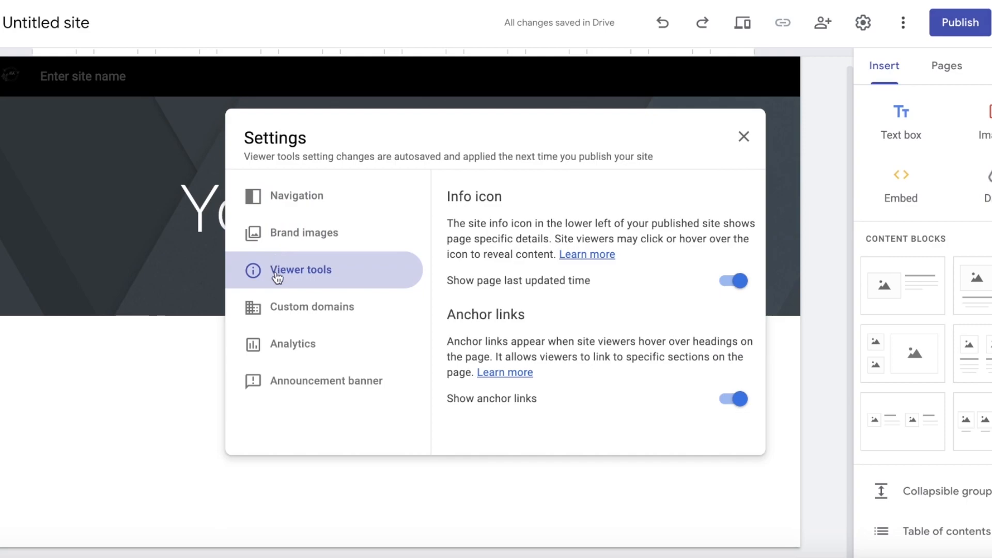
{"action": "left_click", "coordinate": [280, 317]}
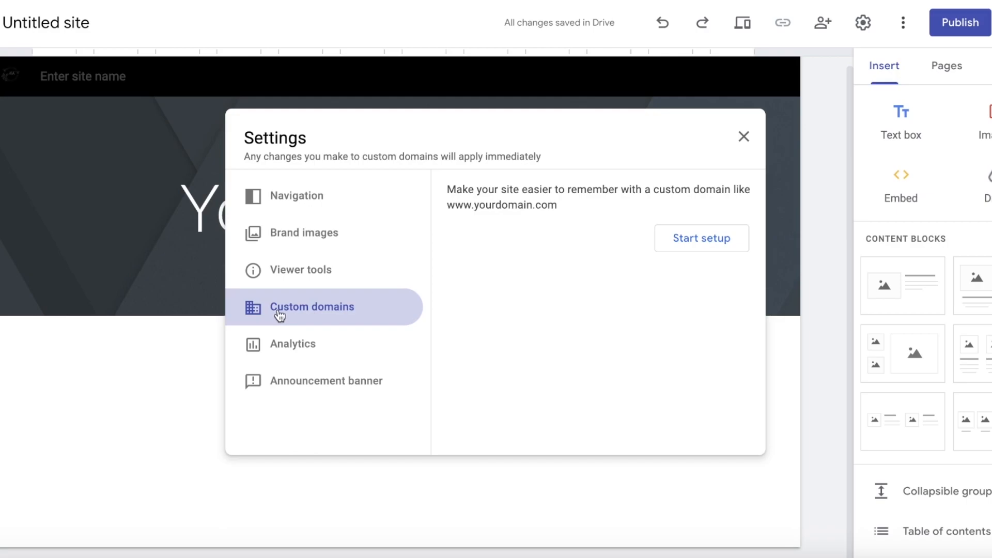
{"action": "left_click", "coordinate": [254, 350]}
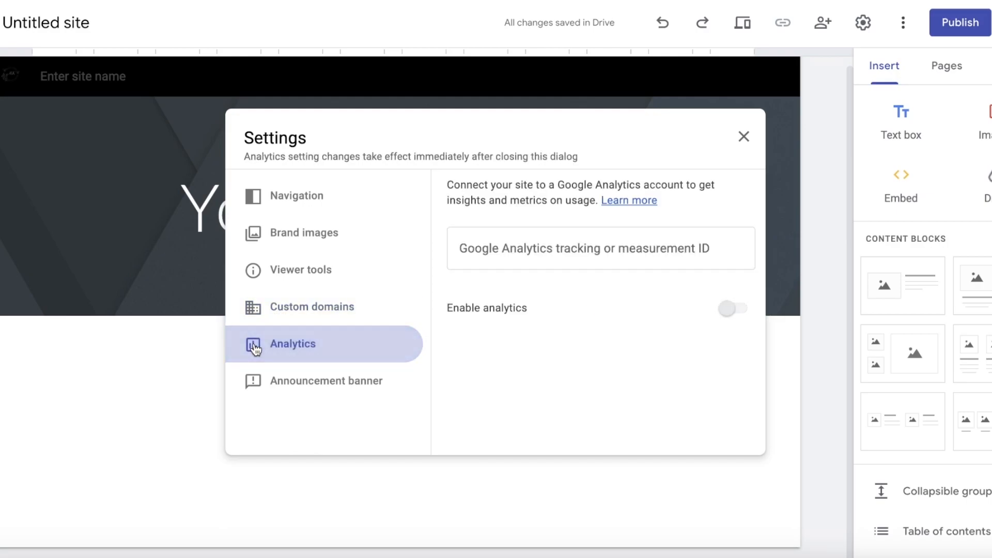
Turn on the announcement banner, make it white, and enter the message "OCTOBER FEST IS HERE".
{"action": "left_click", "coordinate": [259, 381]}
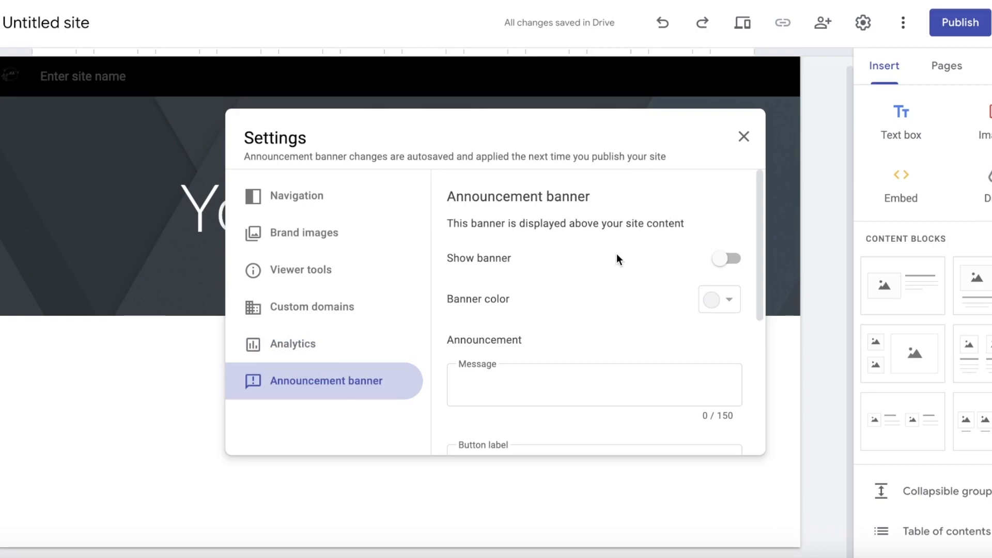
{"action": "left_click", "coordinate": [742, 267]}
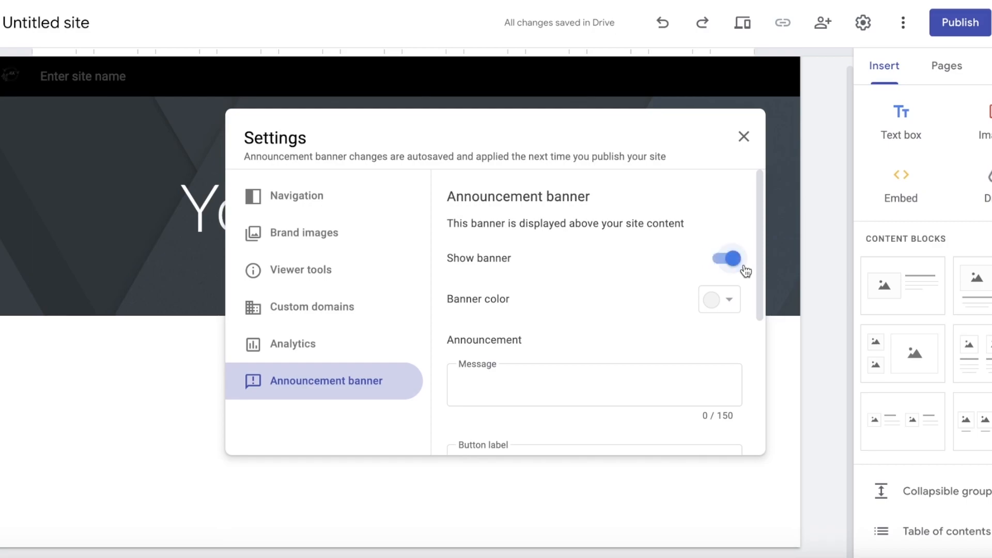
{"action": "left_click", "coordinate": [713, 301]}
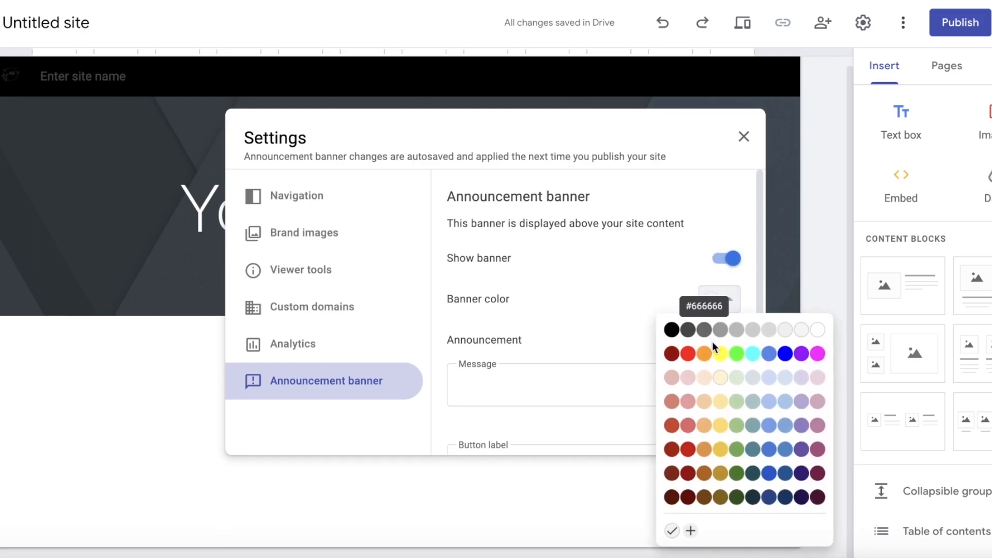
{"action": "left_click", "coordinate": [813, 328]}
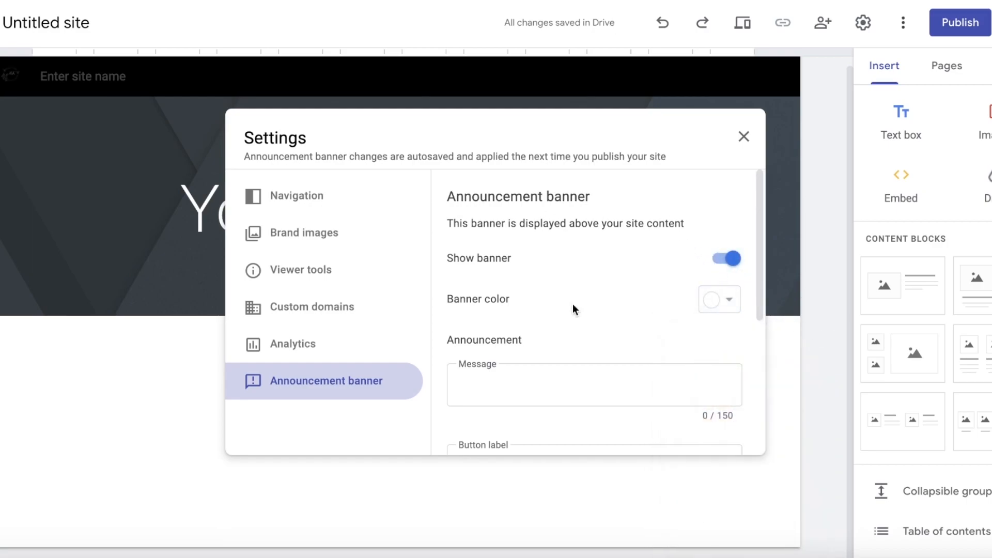
{"action": "left_click", "coordinate": [592, 371]}
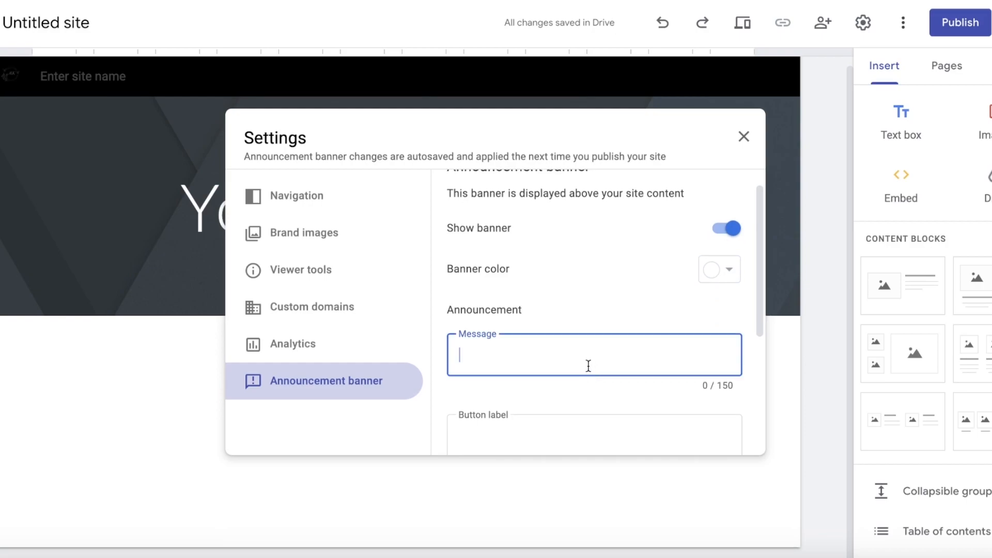
{"action": "scroll", "coordinate": [564, 342], "scroll_direction": "down", "scroll_amount": 4}
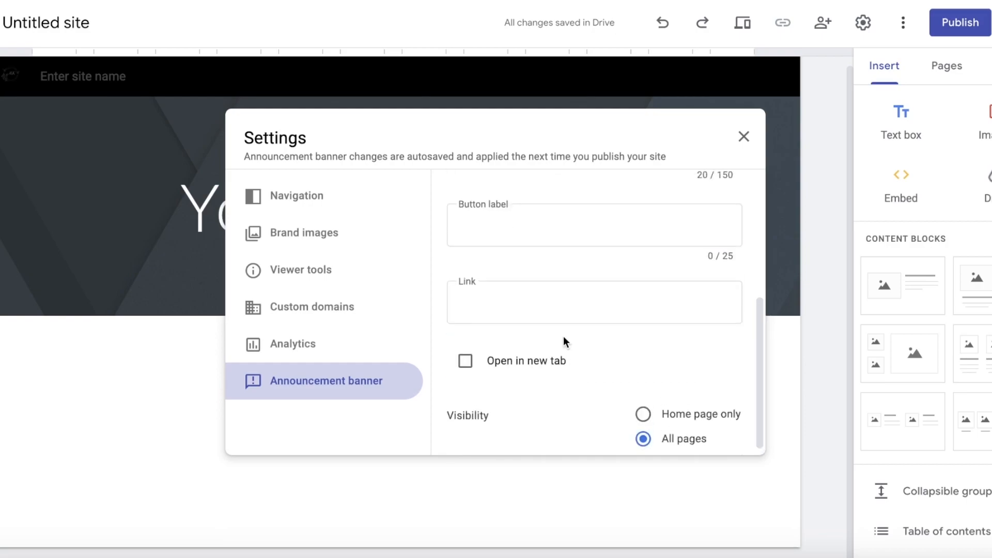
Label the announcement banner's button "Join Now", make its link open in a new tab, and close the site settings.
{"action": "scroll", "coordinate": [562, 330], "scroll_direction": "up", "scroll_amount": 1}
{"action": "left_click", "coordinate": [552, 261]}
{"action": "scroll", "coordinate": [551, 262], "scroll_direction": "up", "scroll_amount": 1}
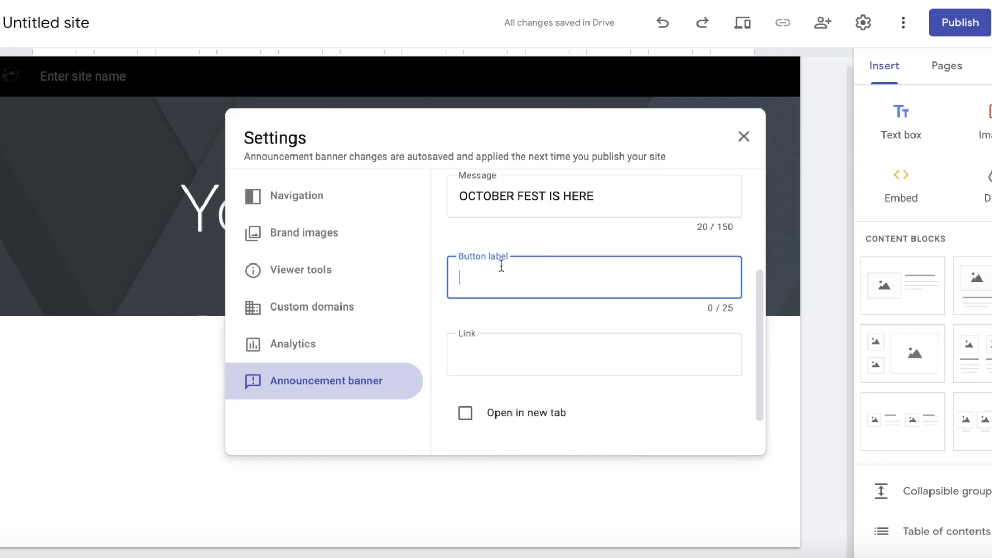
{"action": "type", "text": "Join Now"}
{"action": "left_click", "coordinate": [611, 353]}
{"action": "scroll", "coordinate": [526, 355], "scroll_direction": "down", "scroll_amount": 2}
{"action": "left_click", "coordinate": [522, 333]}
{"action": "left_click", "coordinate": [521, 349]}
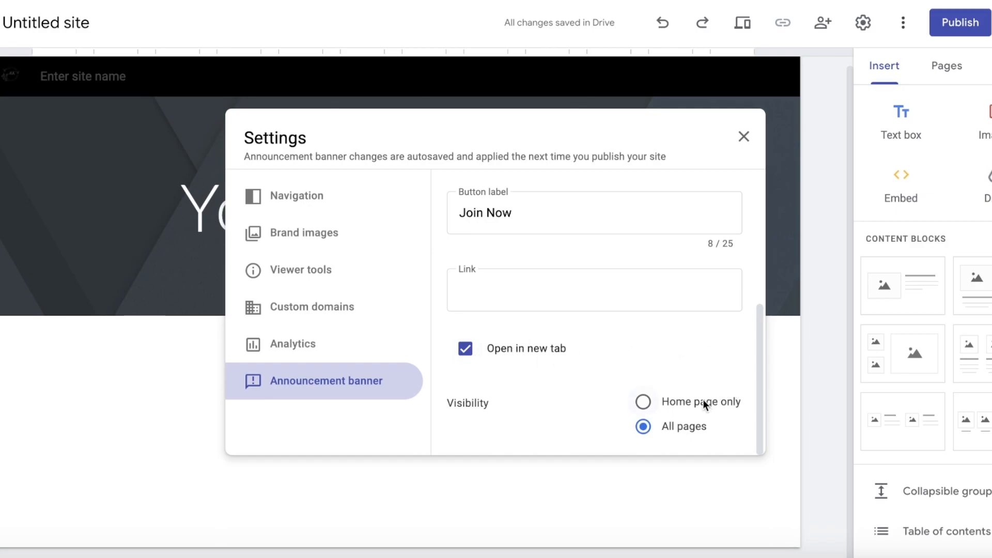
{"action": "scroll", "coordinate": [694, 284], "scroll_direction": "up", "scroll_amount": 5}
{"action": "scroll", "coordinate": [598, 408], "scroll_direction": "down", "scroll_amount": 5}
{"action": "left_click", "coordinate": [746, 132]}
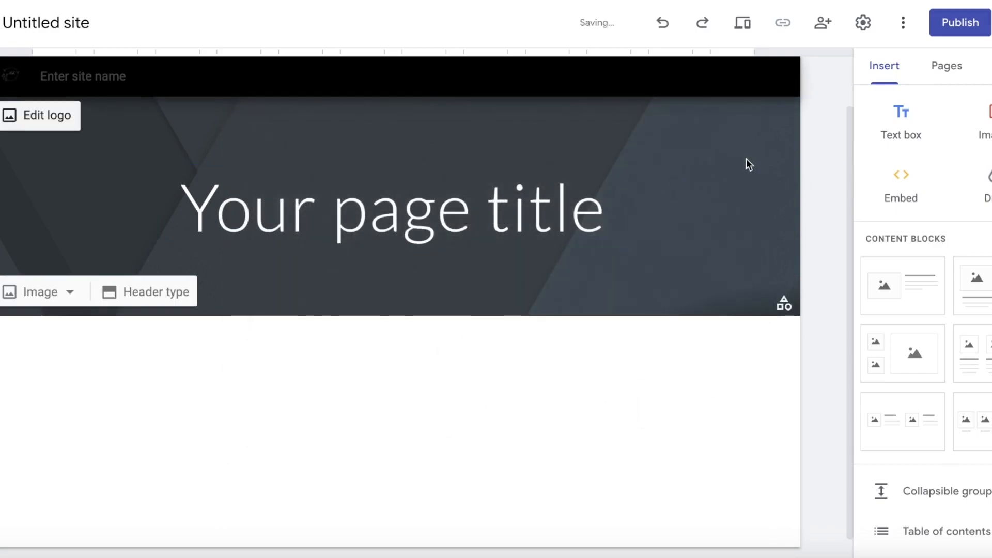
Examine the logo's brand image settings and look through the viewer tools, analytics and custom domains options.
{"action": "left_click", "coordinate": [7, 79]}
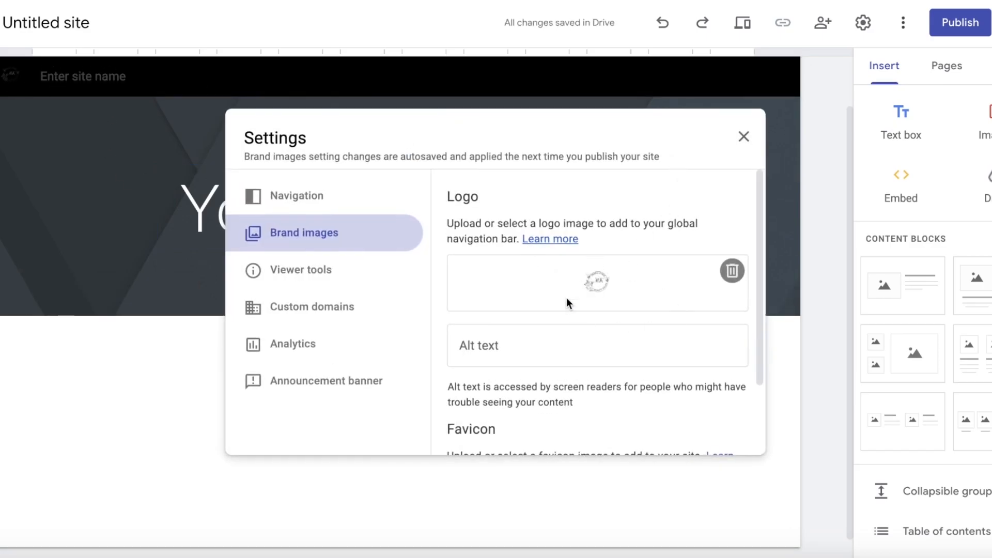
{"action": "left_click", "coordinate": [745, 137]}
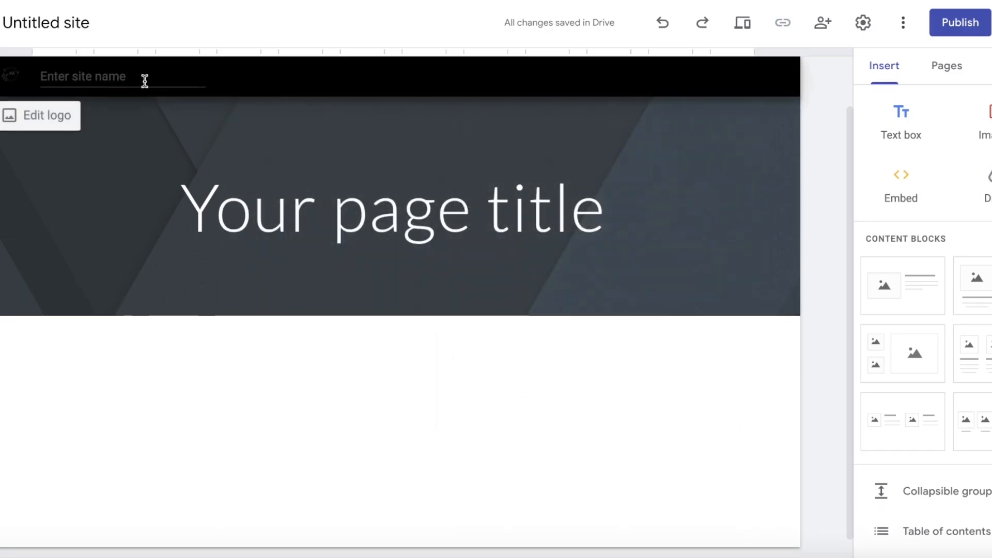
{"action": "left_click", "coordinate": [33, 116]}
{"action": "left_click", "coordinate": [342, 308]}
{"action": "left_click", "coordinate": [317, 274]}
{"action": "left_click", "coordinate": [305, 333]}
{"action": "left_click", "coordinate": [302, 314]}
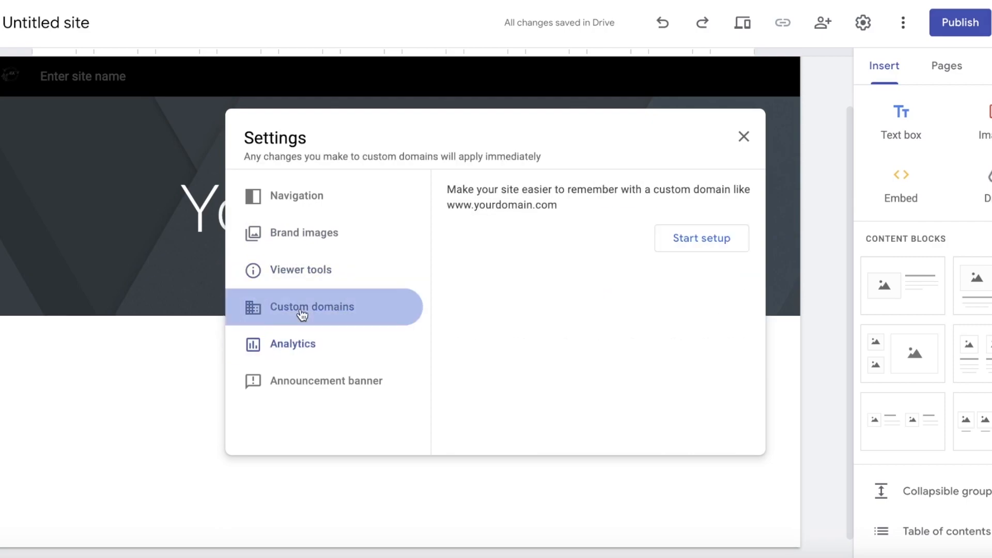
Set the site's navigation color to White and its navigation mode to Top.
{"action": "left_click", "coordinate": [311, 197]}
{"action": "left_click", "coordinate": [706, 262]}
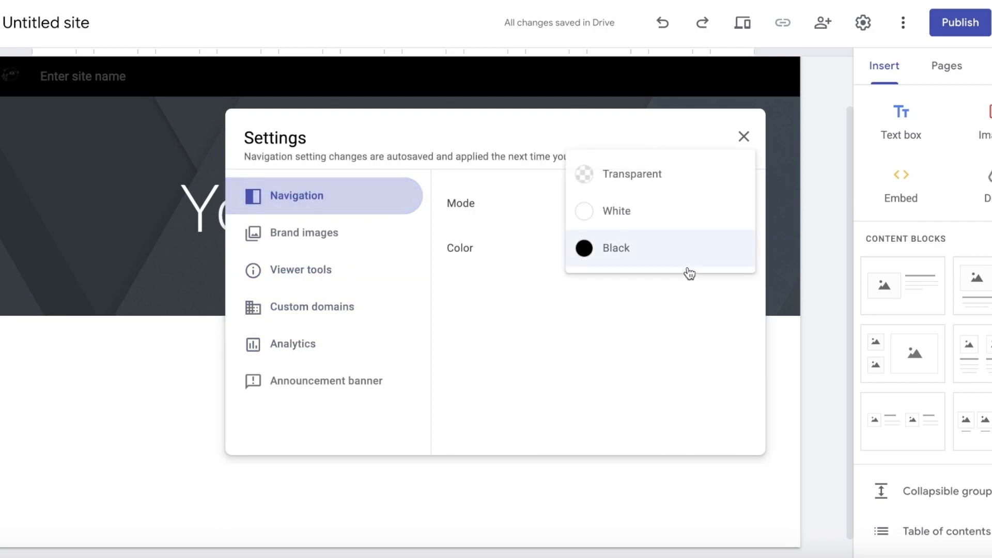
{"action": "left_click", "coordinate": [648, 226]}
{"action": "left_click", "coordinate": [657, 203]}
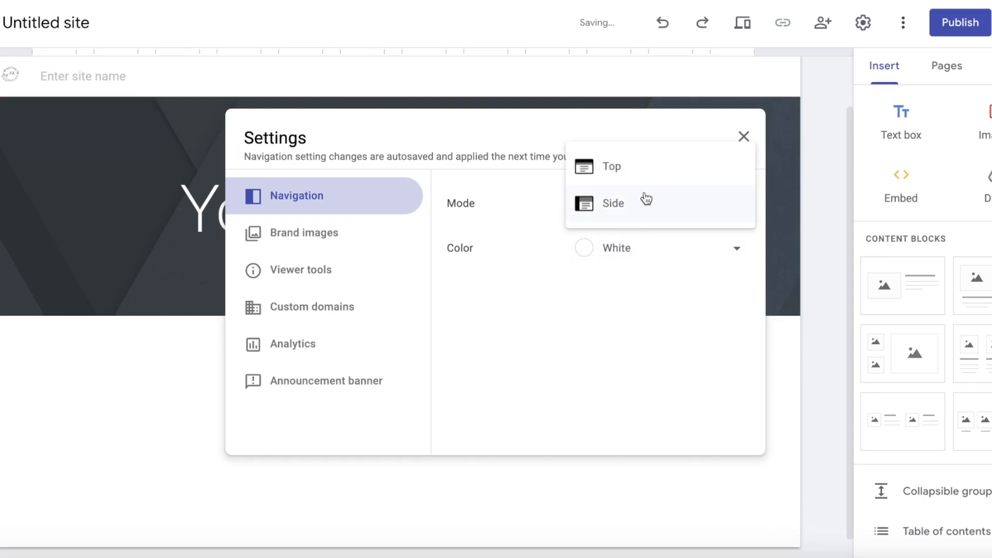
{"action": "left_click", "coordinate": [645, 200]}
{"action": "left_click", "coordinate": [638, 205]}
{"action": "left_click", "coordinate": [640, 177]}
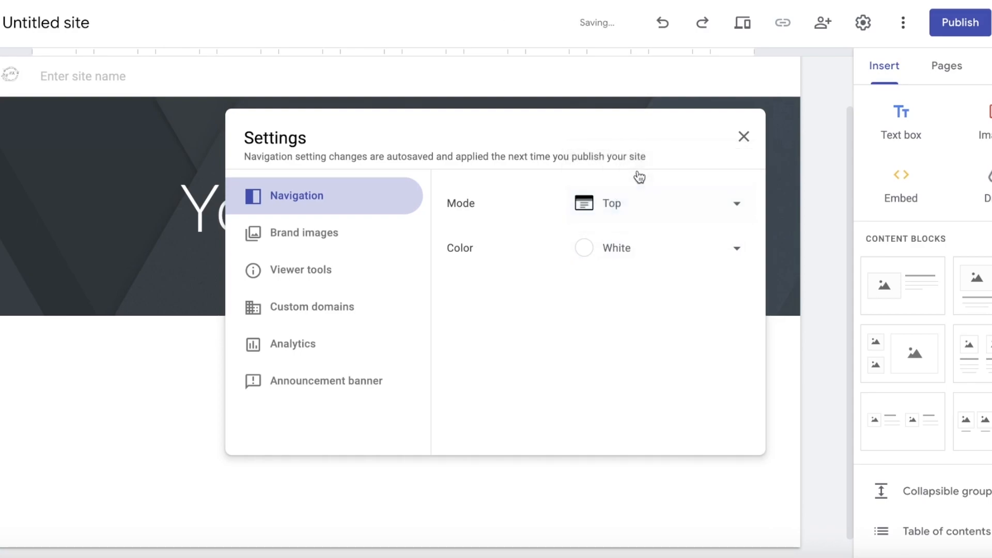
{"action": "left_click", "coordinate": [630, 204]}
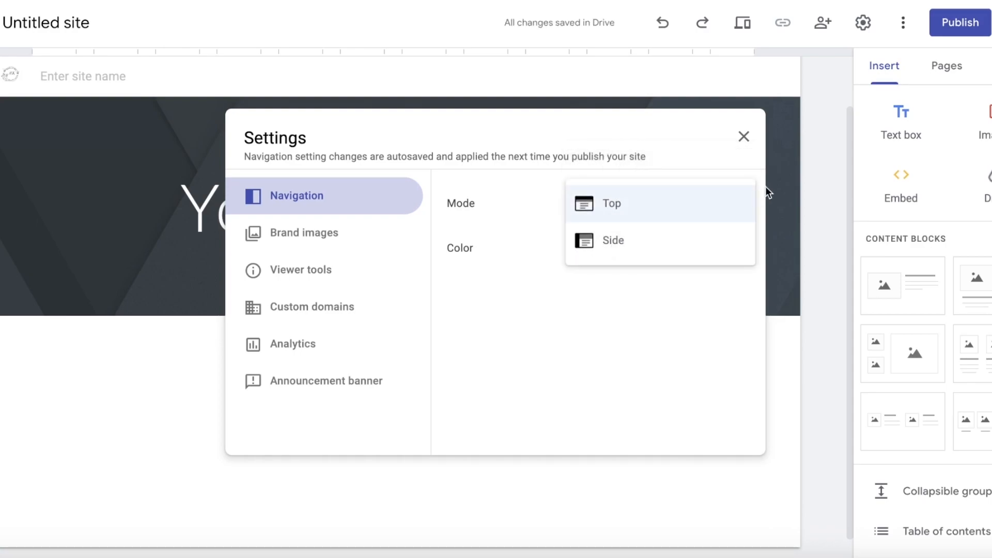
Close the site settings and change the page header type to Cover.
{"action": "left_click", "coordinate": [751, 137]}
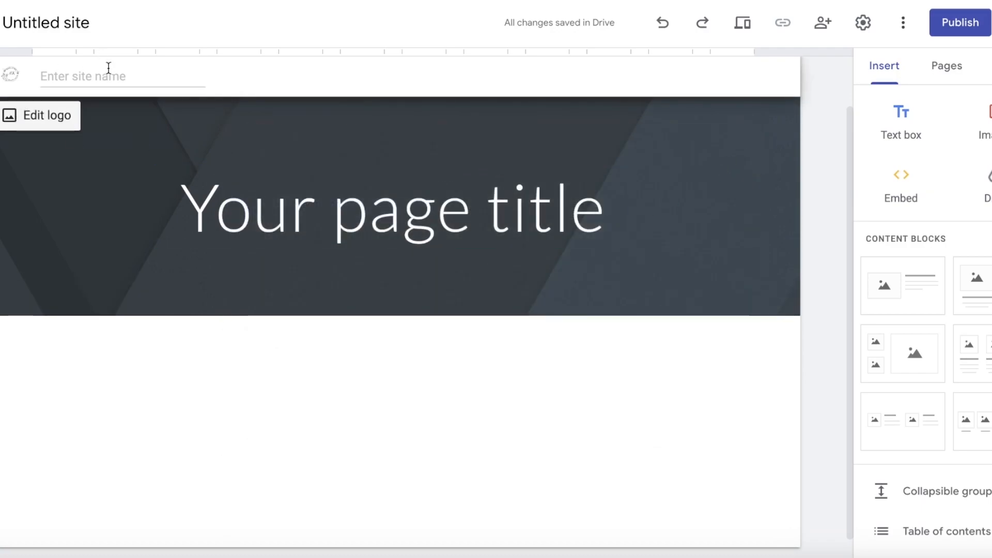
{"action": "left_click", "coordinate": [273, 191]}
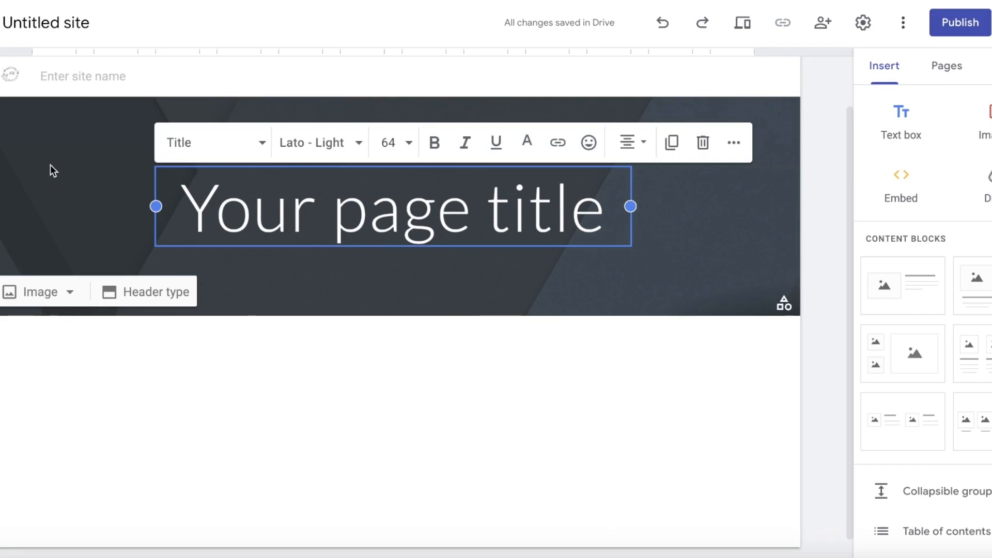
{"action": "left_click", "coordinate": [149, 300]}
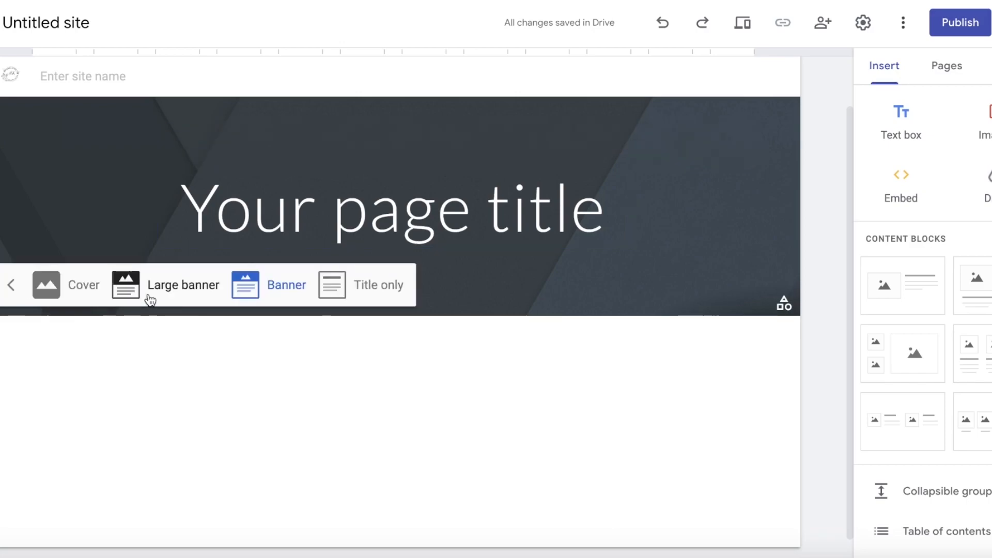
{"action": "left_click", "coordinate": [150, 299]}
{"action": "left_click", "coordinate": [368, 424]}
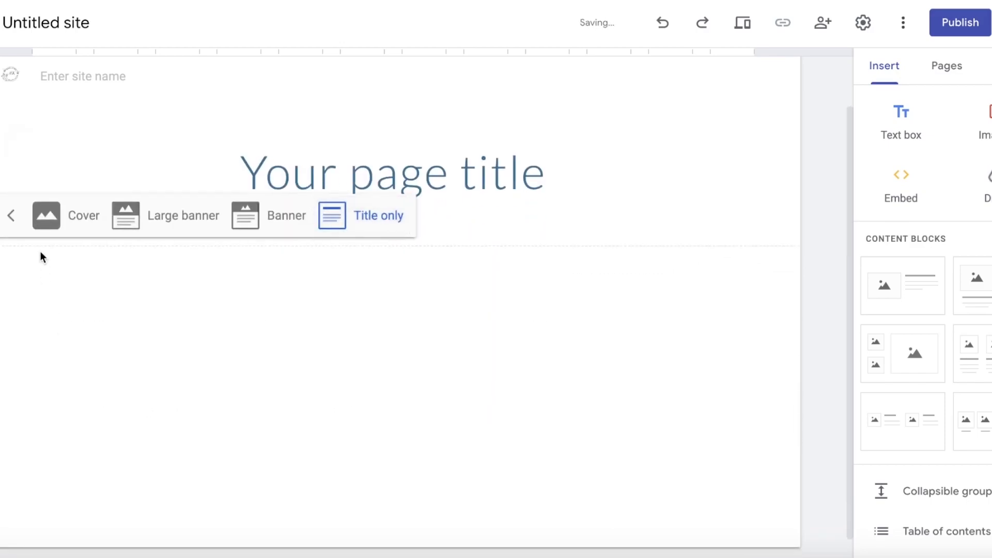
{"action": "left_click", "coordinate": [57, 219]}
{"action": "scroll", "coordinate": [813, 248], "scroll_direction": "down", "scroll_amount": 4}
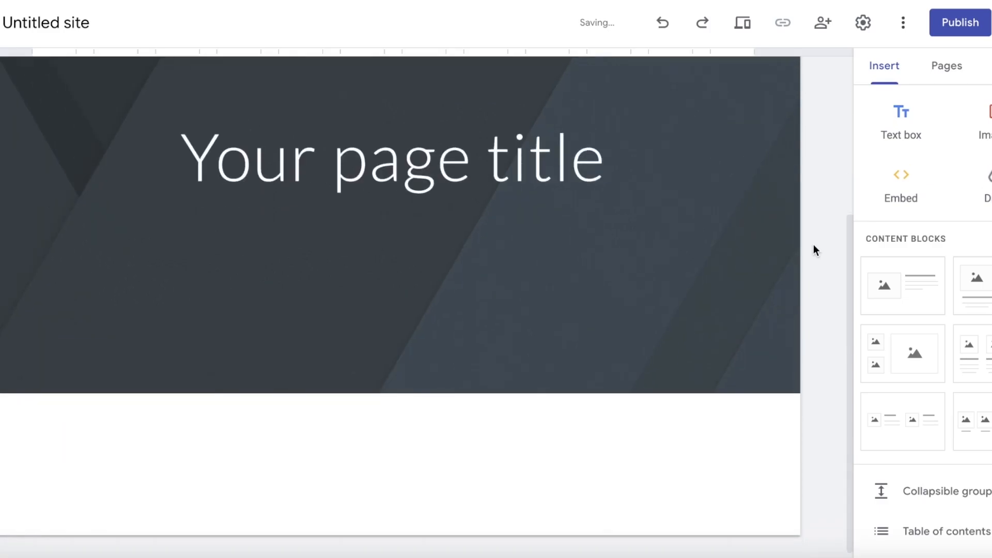
{"action": "scroll", "coordinate": [334, 339], "scroll_direction": "up", "scroll_amount": 4}
Replace the page title text in the header with "Marie's Beauty Portfolio".
{"action": "double_click", "coordinate": [373, 372]}
{"action": "triple_click", "coordinate": [374, 372]}
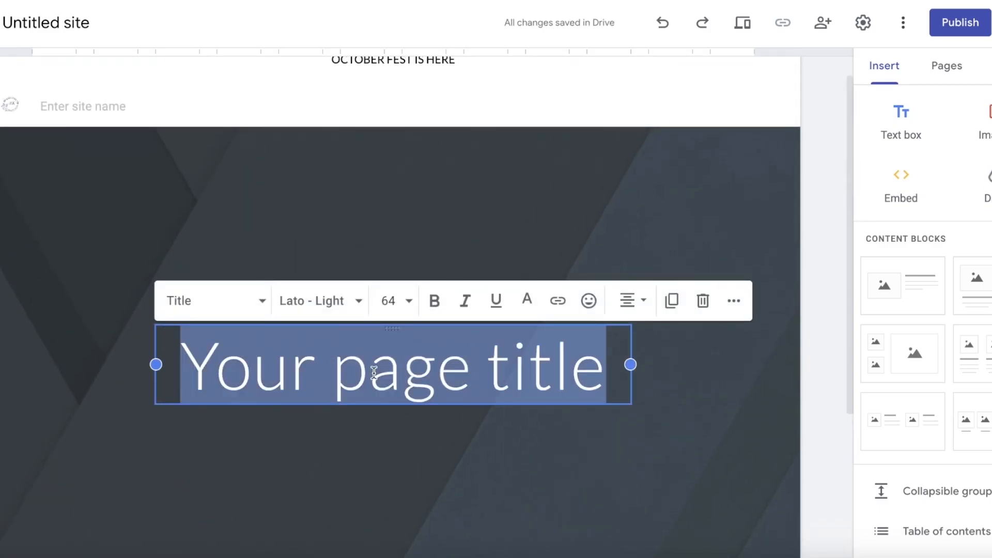
{"action": "type", "text": "A"}
{"action": "key", "text": "BackSpace"}
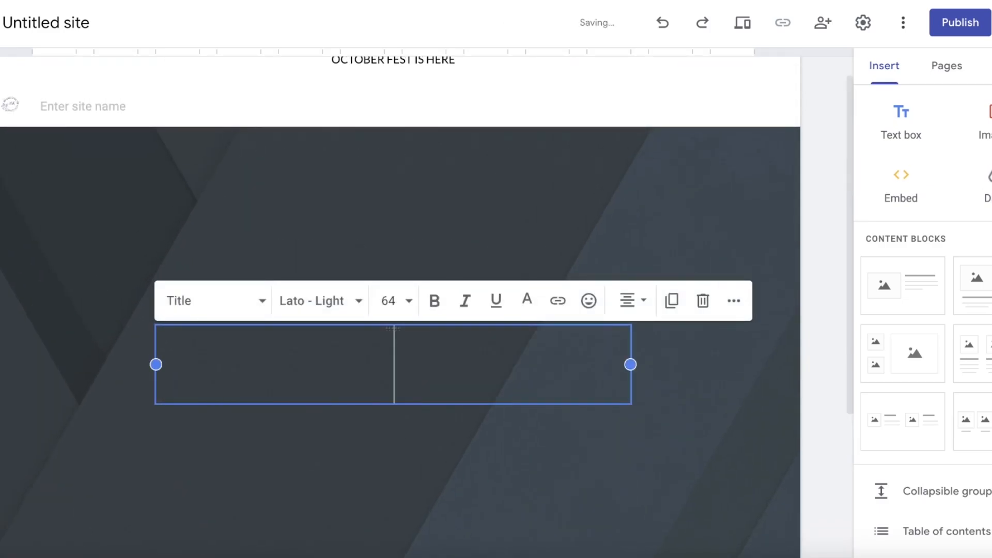
{"action": "type", "text": "Marie's Beauty Portfolio"}
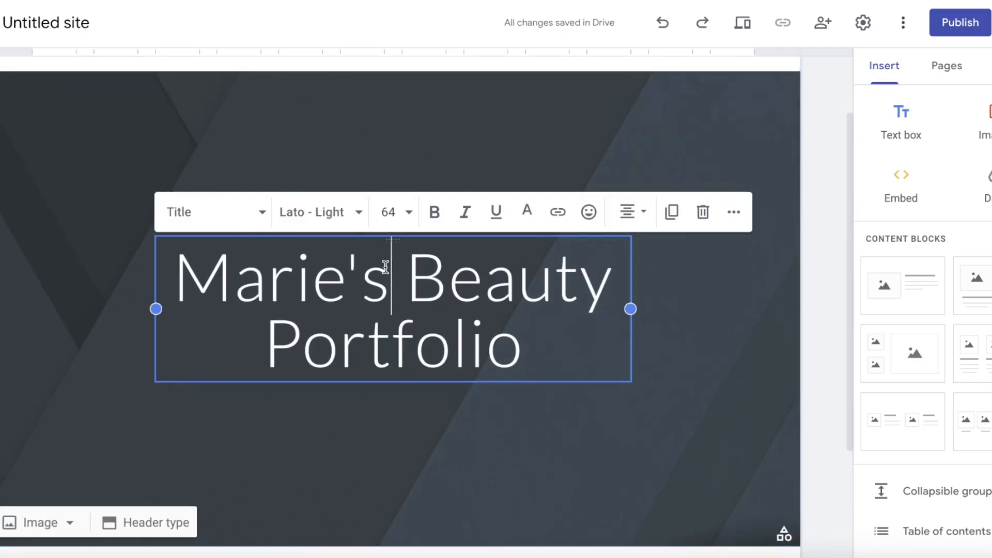
{"action": "left_click", "coordinate": [716, 313]}
Try the Normal text and Subheading styles on the whole page title and reapply the Title style.
{"action": "left_click", "coordinate": [354, 340]}
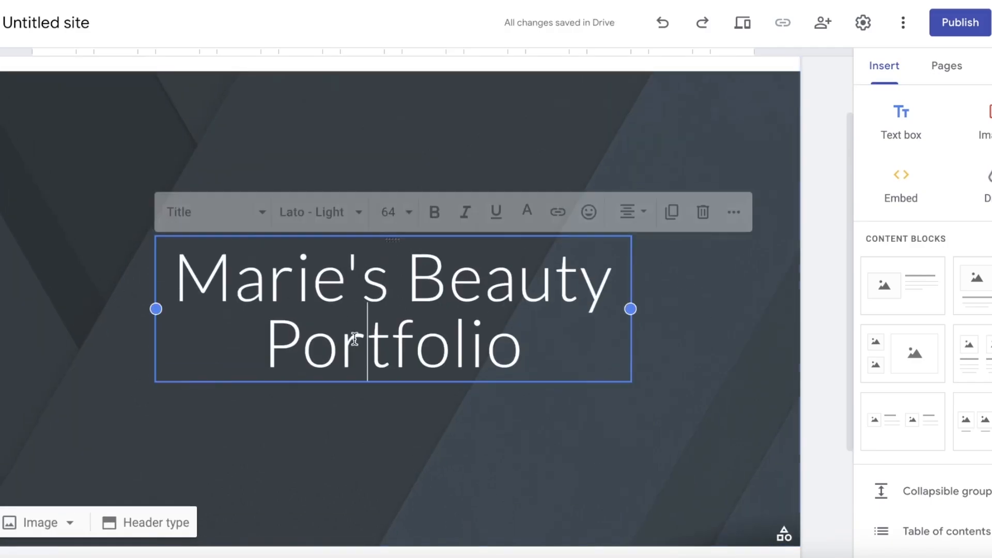
{"action": "left_click_drag", "start_coordinate": [192, 265], "coordinate": [619, 410]}
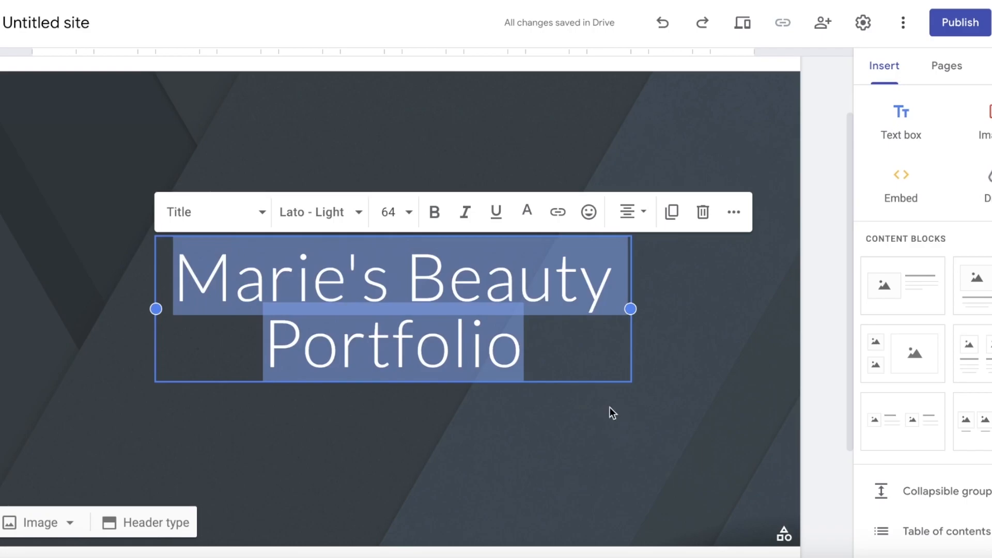
{"action": "left_click", "coordinate": [222, 203]}
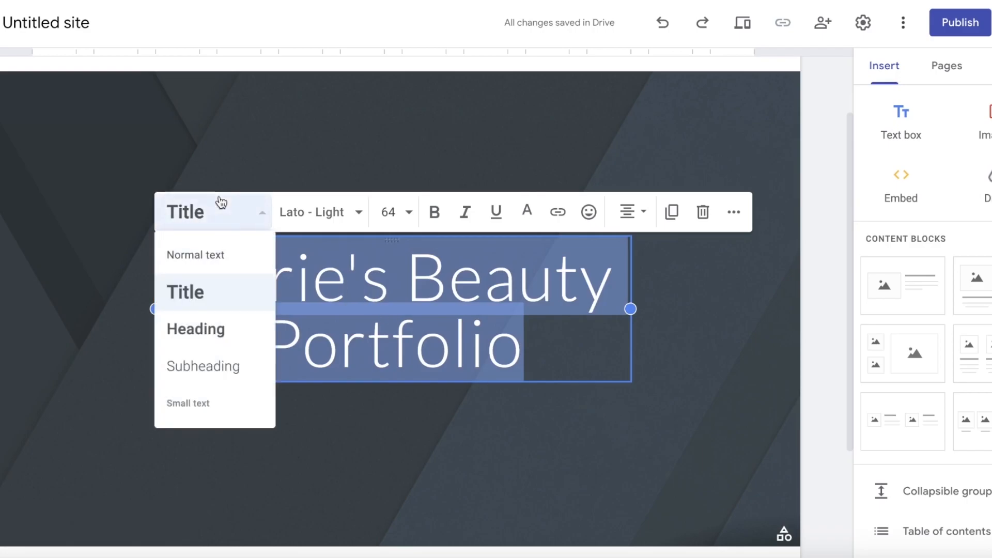
{"action": "left_click", "coordinate": [213, 246]}
{"action": "left_click", "coordinate": [210, 268]}
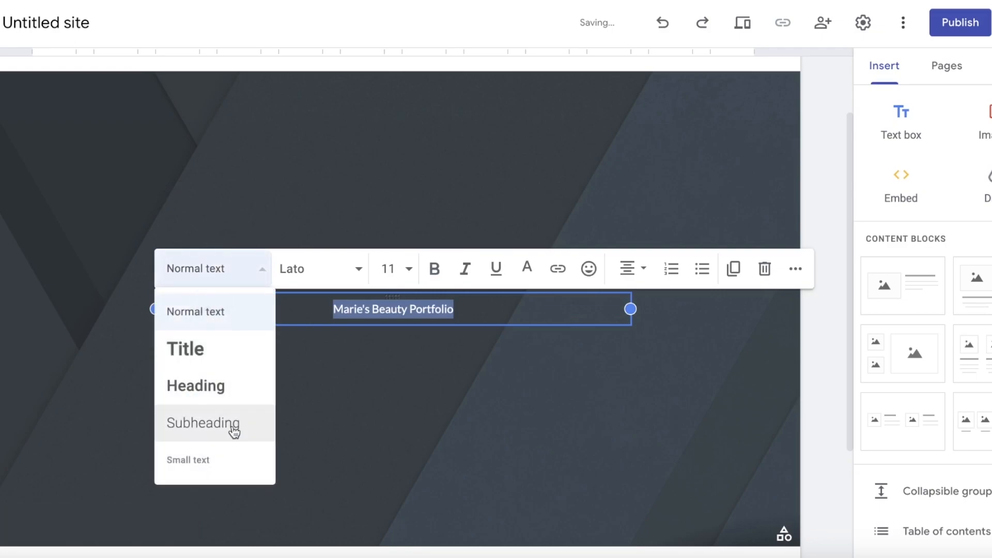
{"action": "left_click", "coordinate": [229, 422]}
{"action": "left_click", "coordinate": [211, 270]}
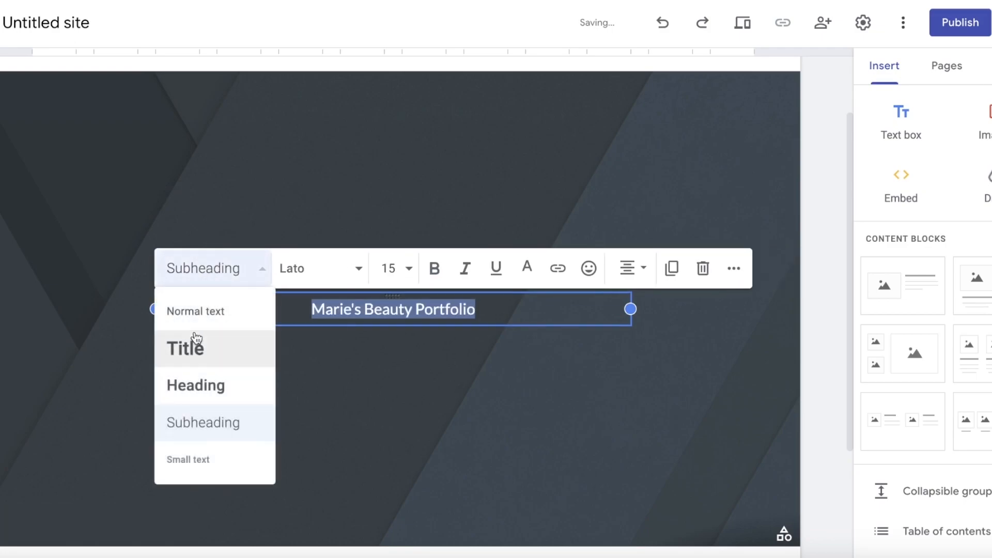
{"action": "left_click", "coordinate": [230, 342]}
Try the Playfair Display font in Semi Bold weight on the page title.
{"action": "left_click", "coordinate": [325, 223]}
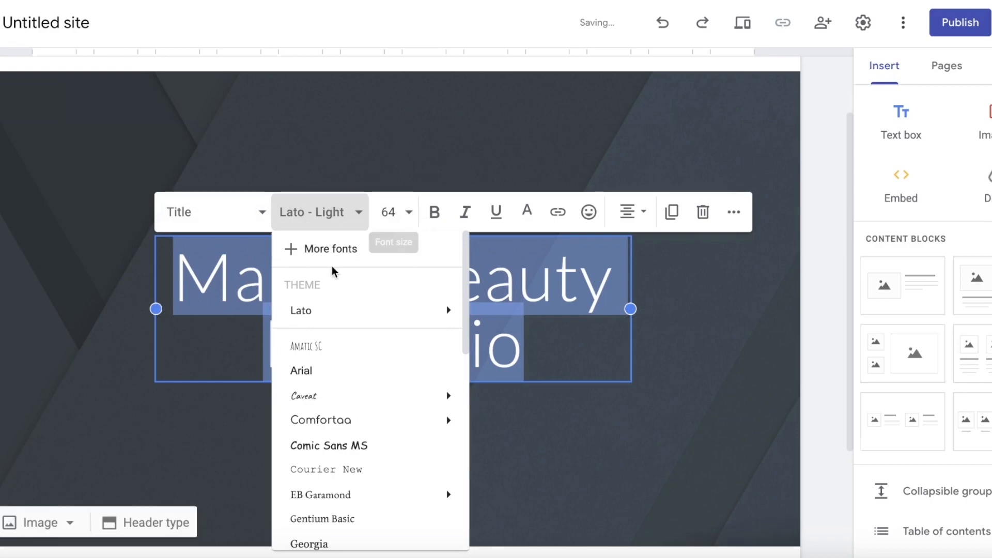
{"action": "scroll", "coordinate": [345, 274], "scroll_direction": "down", "scroll_amount": 6}
{"action": "mouse_move", "coordinate": [414, 341]}
{"action": "scroll", "coordinate": [343, 386], "scroll_direction": "down", "scroll_amount": 2}
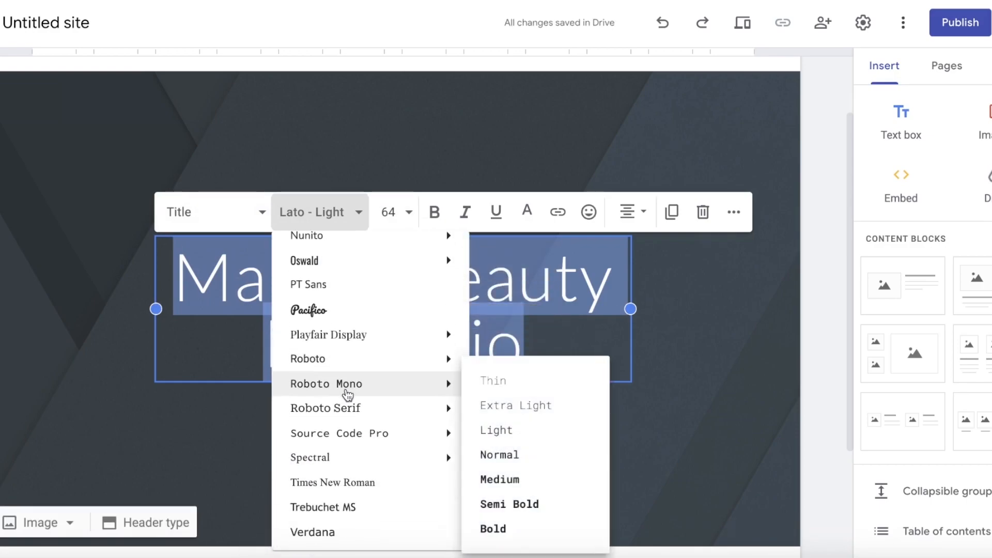
{"action": "scroll", "coordinate": [371, 330], "scroll_direction": "up", "scroll_amount": 1}
{"action": "scroll", "coordinate": [371, 329], "scroll_direction": "up", "scroll_amount": 5}
{"action": "scroll", "coordinate": [368, 328], "scroll_direction": "down", "scroll_amount": 6}
{"action": "mouse_move", "coordinate": [368, 339]}
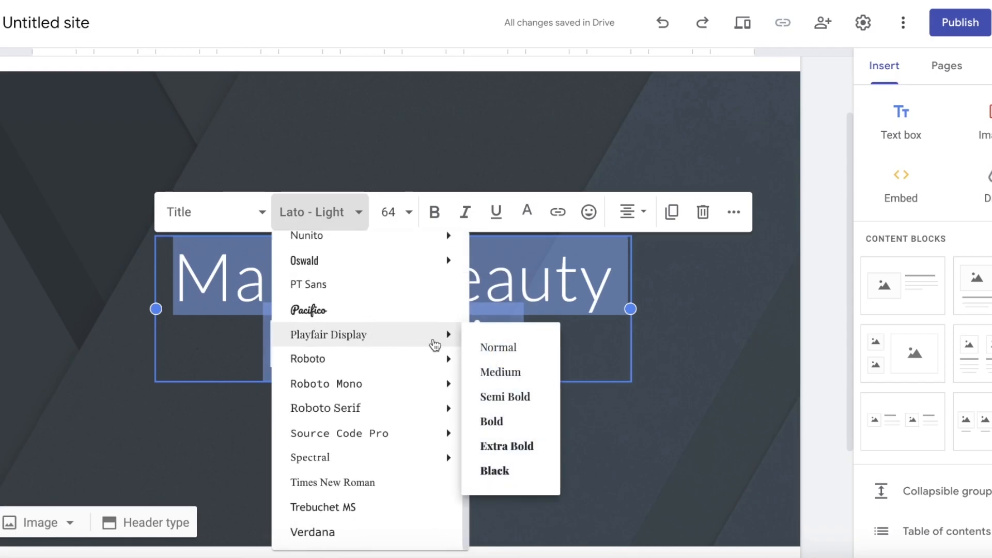
{"action": "left_click", "coordinate": [531, 395]}
Set the page title's font size to 60 and select the whole title text.
{"action": "left_click", "coordinate": [387, 176]}
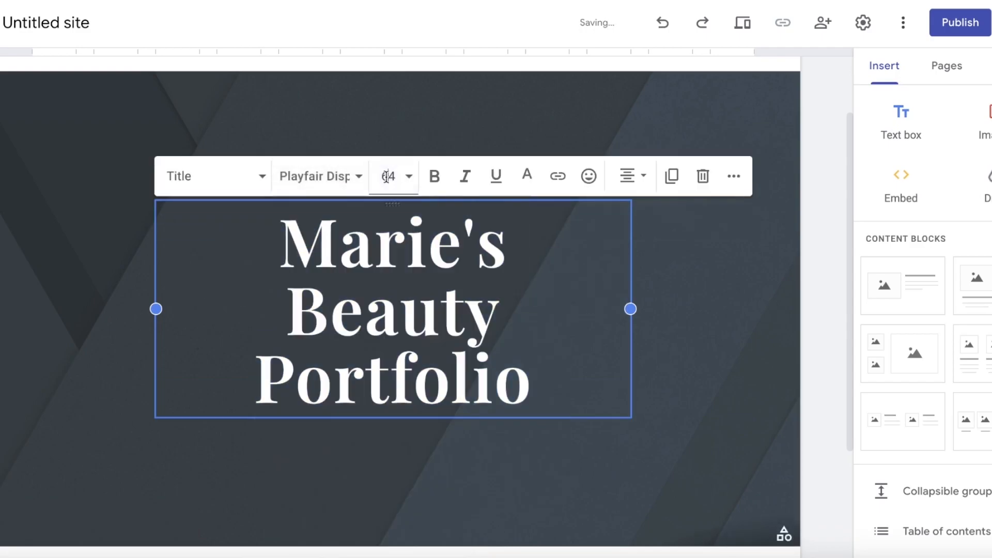
{"action": "left_click", "coordinate": [396, 337]}
{"action": "left_click", "coordinate": [409, 246]}
{"action": "left_click", "coordinate": [392, 441]}
{"action": "left_click", "coordinate": [409, 246]}
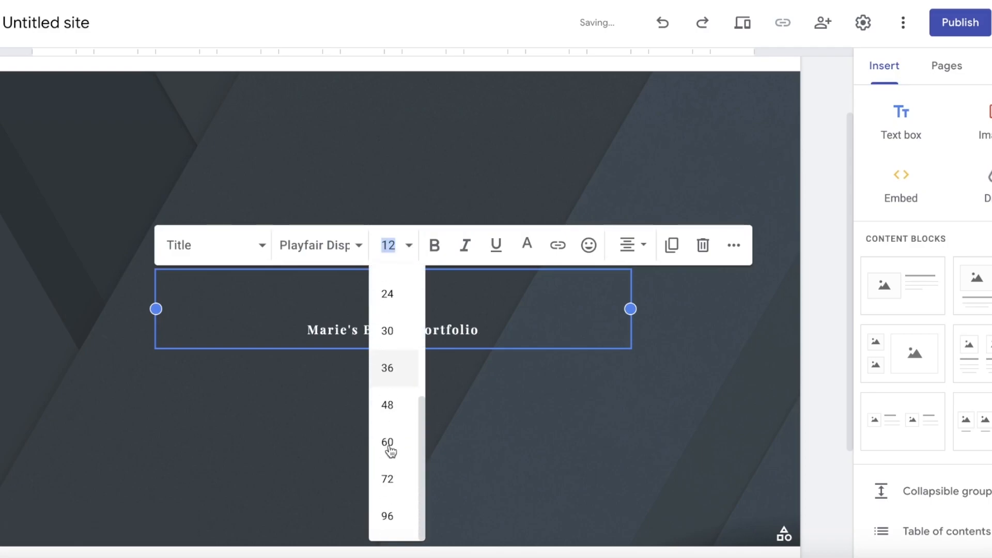
{"action": "left_click", "coordinate": [389, 448]}
{"action": "key", "text": "ctrl+a"}
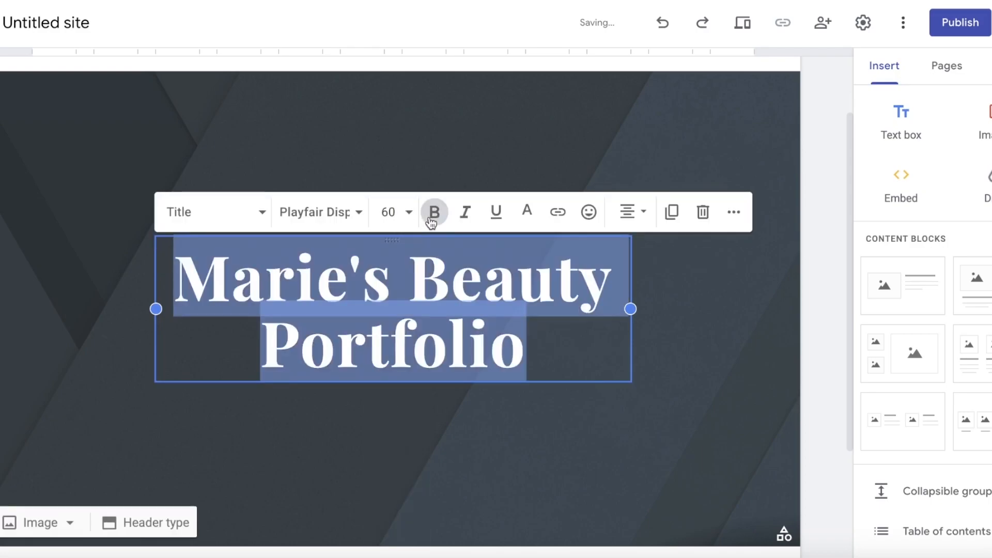
Try the Source Code Pro Normal and Roboto Mono fonts on the page title.
{"action": "left_click", "coordinate": [296, 212]}
{"action": "scroll", "coordinate": [369, 393], "scroll_direction": "down", "scroll_amount": 6}
{"action": "mouse_move", "coordinate": [364, 433]}
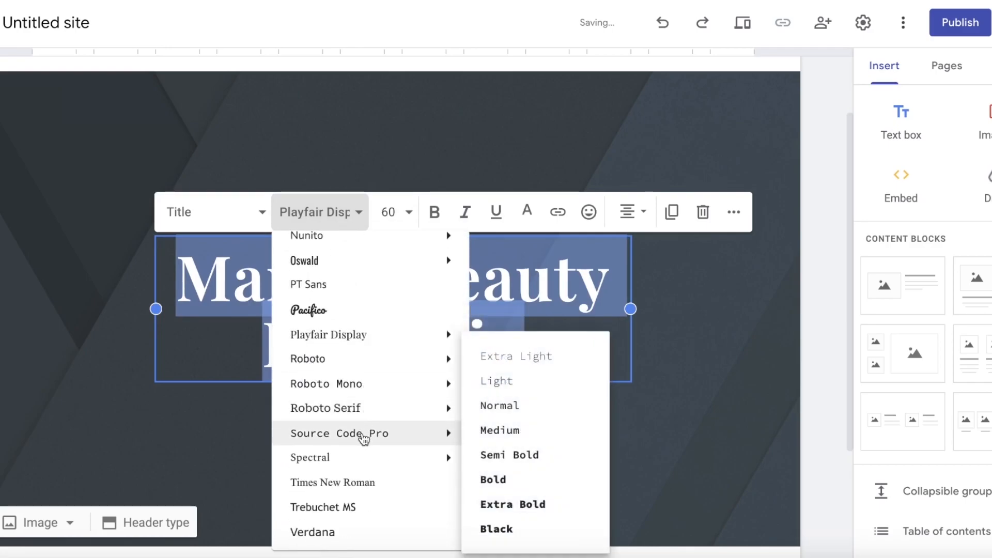
{"action": "left_click", "coordinate": [509, 407]}
{"action": "left_click", "coordinate": [354, 181]}
{"action": "scroll", "coordinate": [365, 339], "scroll_direction": "down", "scroll_amount": 8}
{"action": "mouse_move", "coordinate": [362, 383]}
{"action": "left_click", "coordinate": [520, 430]}
Set the page title's font to EB Garamond.
{"action": "left_click", "coordinate": [320, 190]}
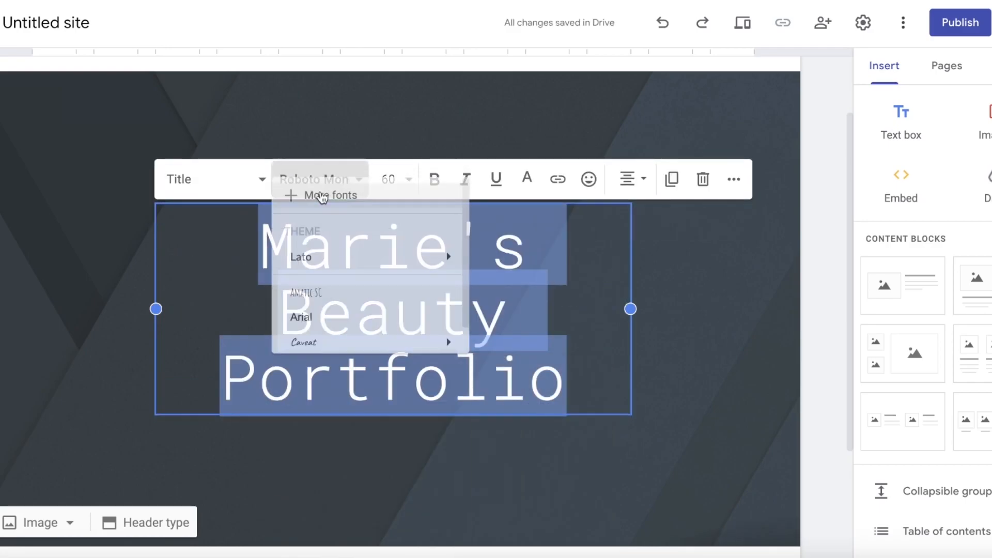
{"action": "mouse_move", "coordinate": [332, 463]}
{"action": "left_click", "coordinate": [504, 478]}
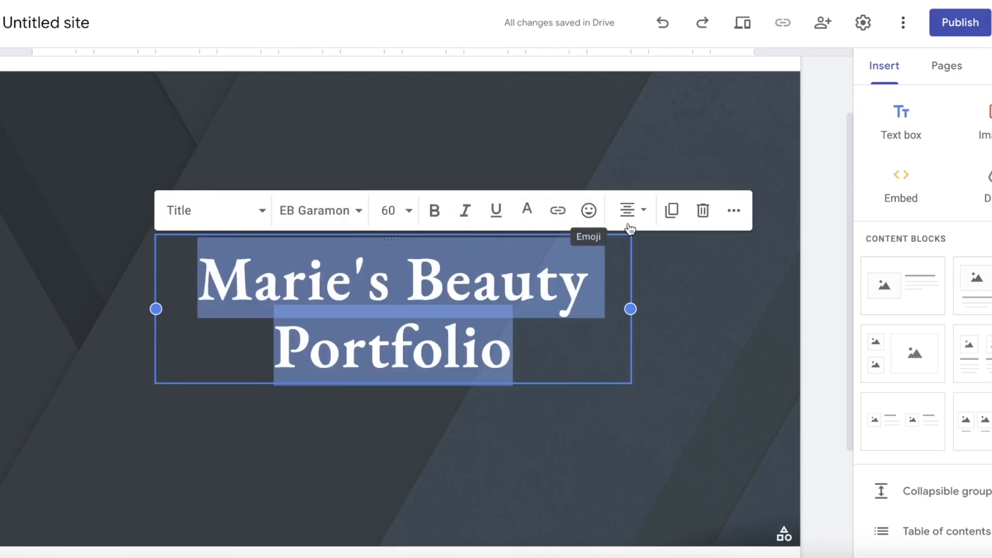
Try justified alignment on the page title, center it again, and look at the additional text formatting options.
{"action": "left_click", "coordinate": [635, 223]}
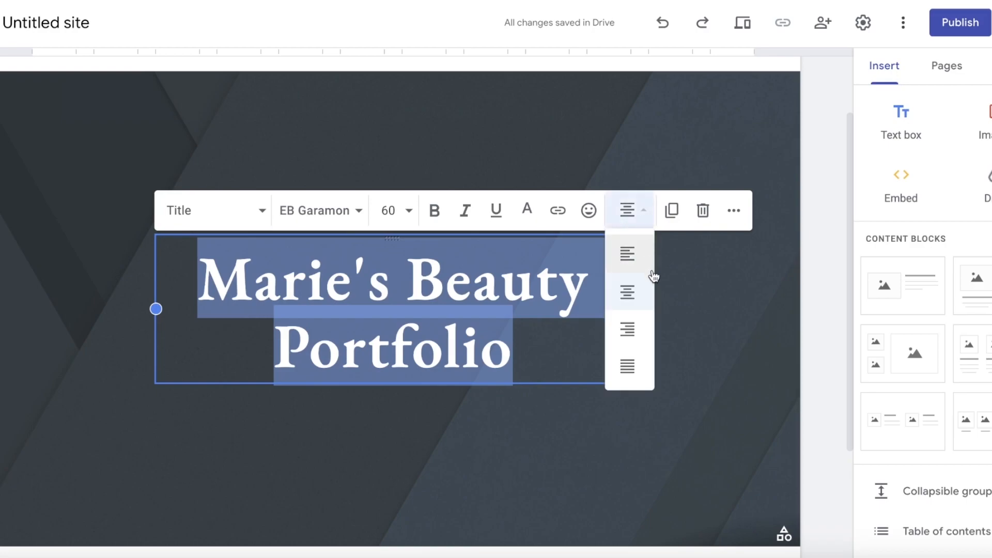
{"action": "left_click", "coordinate": [634, 364]}
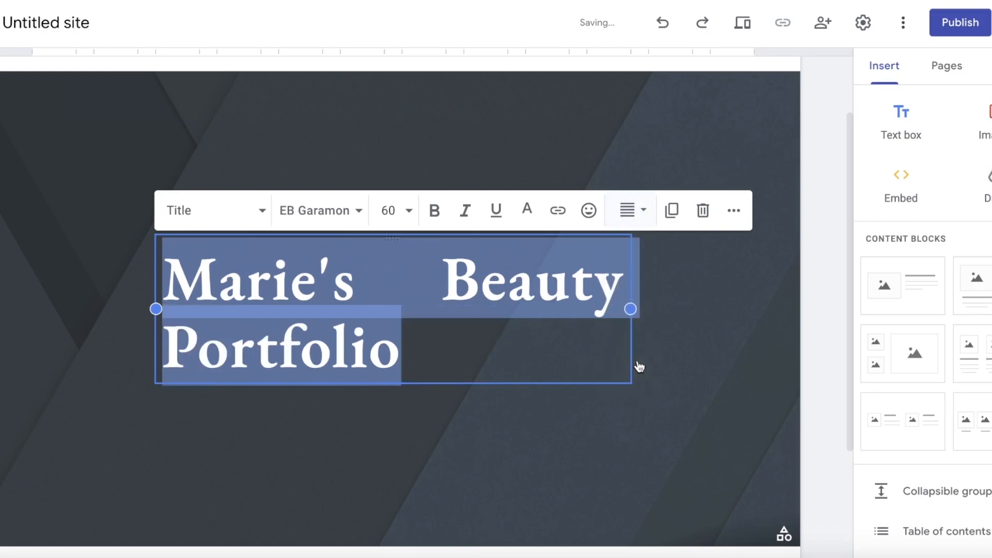
{"action": "left_click", "coordinate": [631, 216]}
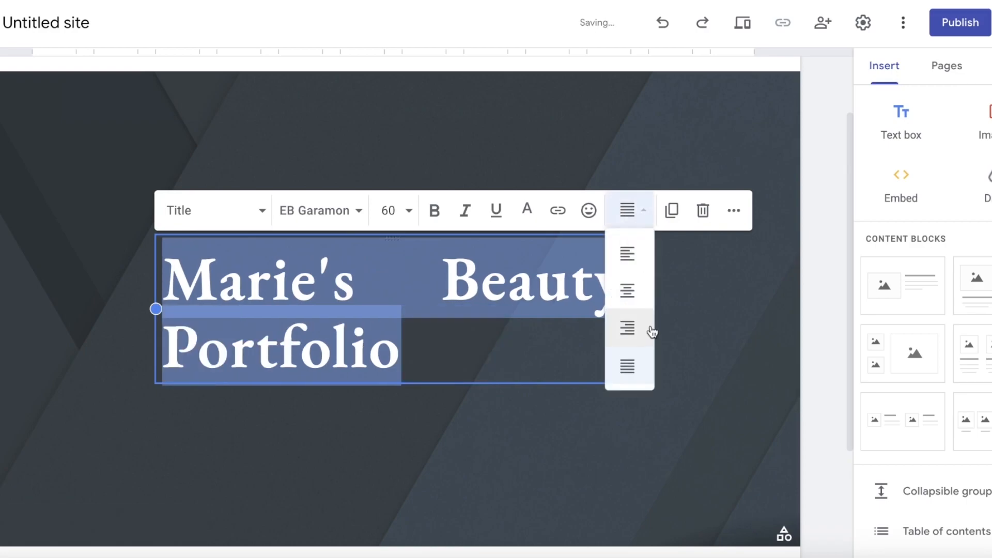
{"action": "left_click", "coordinate": [625, 290]}
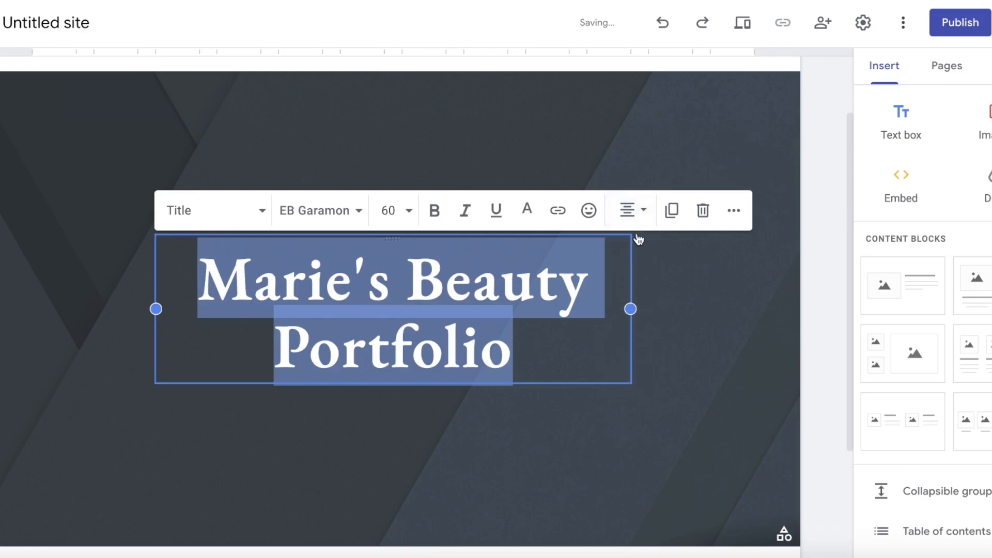
{"action": "left_click", "coordinate": [746, 213]}
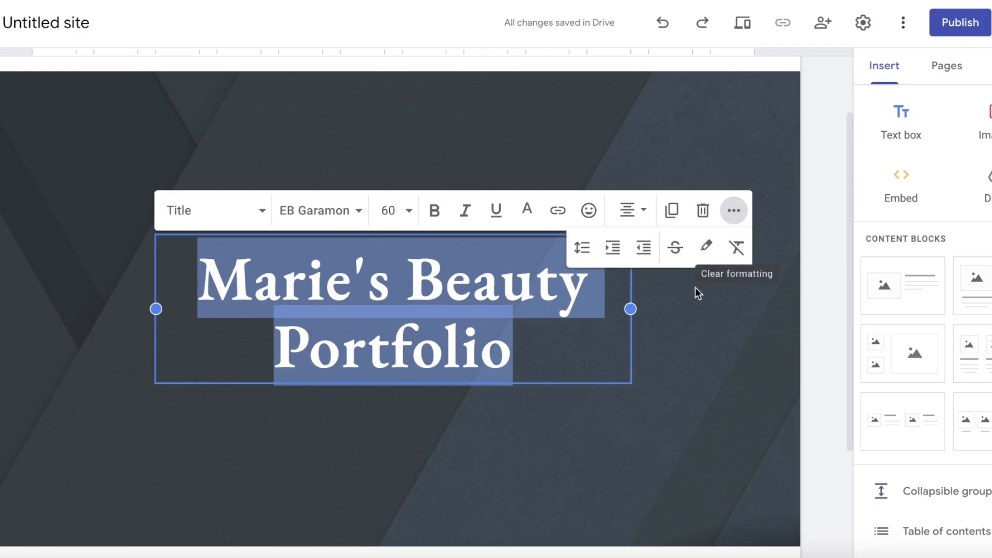
{"action": "left_click", "coordinate": [504, 330]}
Start uploading an image from the computer for the page header background.
{"action": "scroll", "coordinate": [361, 288], "scroll_direction": "up", "scroll_amount": 2}
{"action": "scroll", "coordinate": [734, 378], "scroll_direction": "down", "scroll_amount": 5}
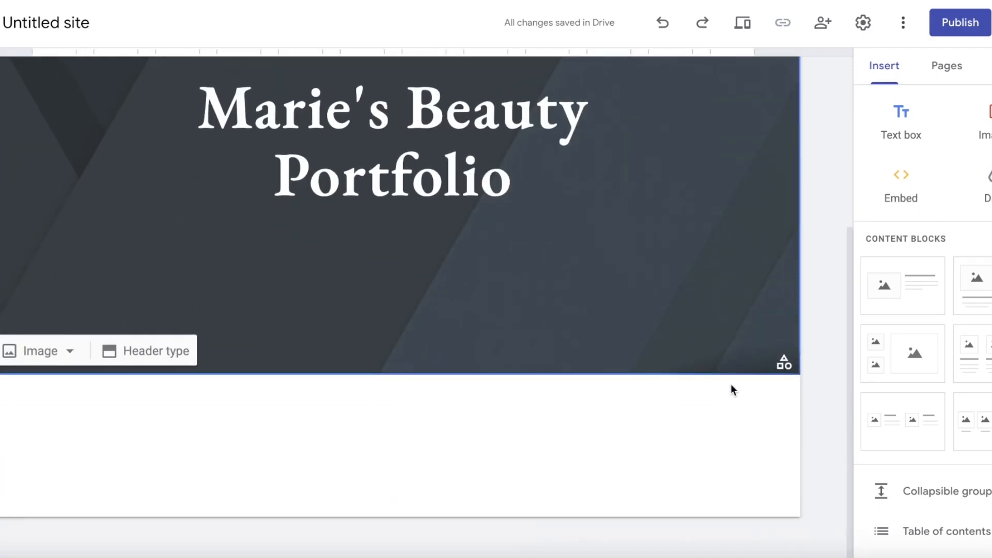
{"action": "scroll", "coordinate": [731, 384], "scroll_direction": "up", "scroll_amount": 3}
{"action": "left_click", "coordinate": [40, 509]}
{"action": "scroll", "coordinate": [39, 511], "scroll_direction": "down", "scroll_amount": 2}
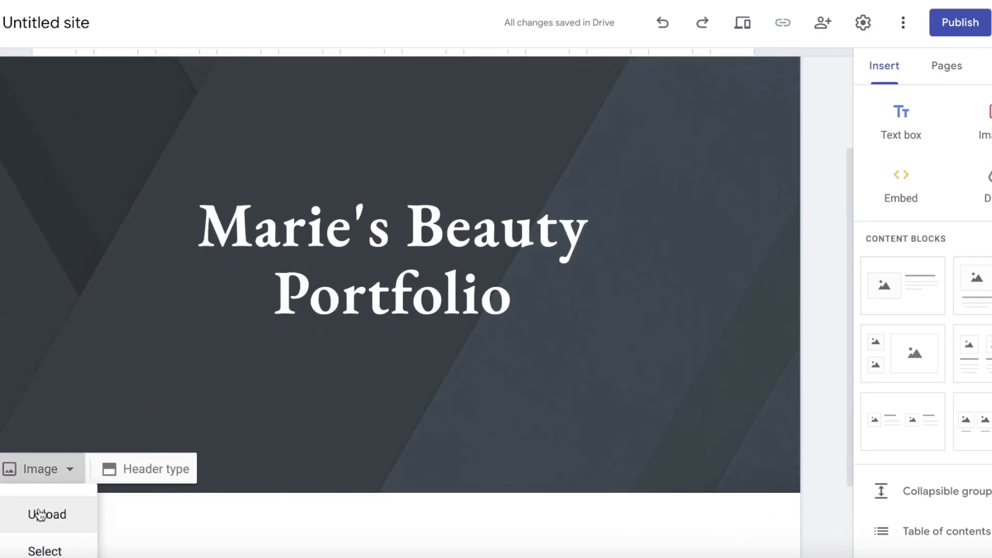
{"action": "left_click", "coordinate": [47, 477]}
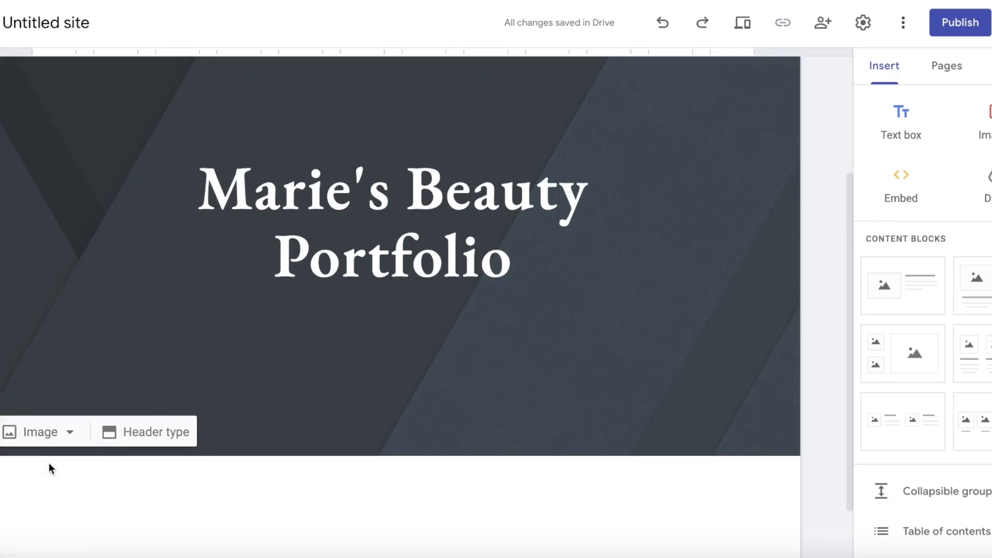
Preview the image files in the Downloads folder to find a suitable header background.
{"action": "left_click", "coordinate": [373, 154]}
{"action": "left_click", "coordinate": [378, 171]}
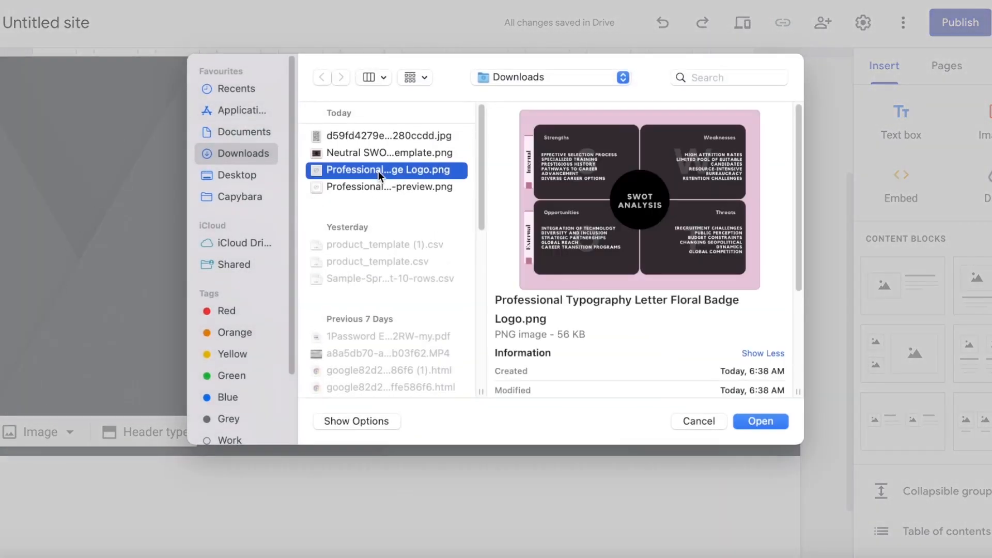
{"action": "left_click", "coordinate": [360, 136]}
{"action": "scroll", "coordinate": [364, 175], "scroll_direction": "down", "scroll_amount": 10}
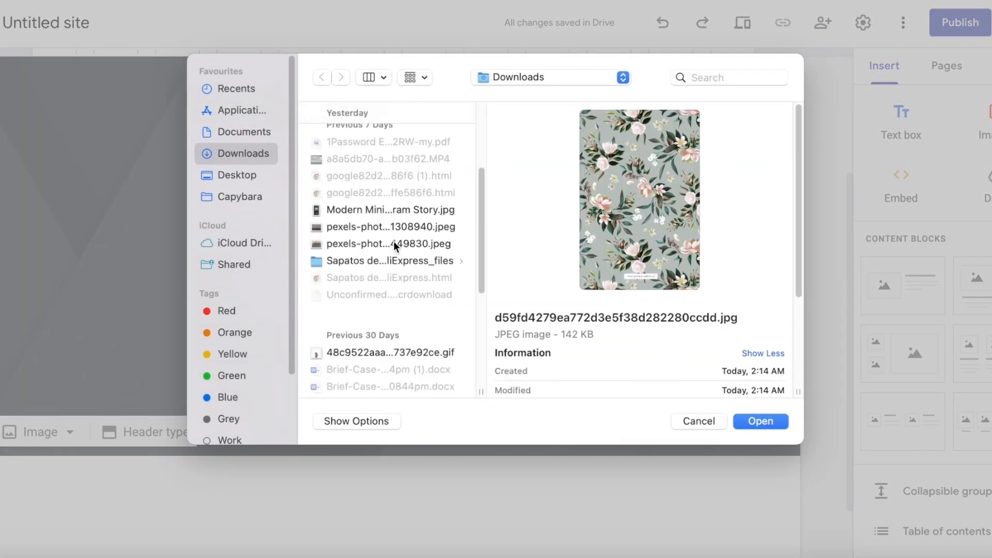
{"action": "left_click", "coordinate": [377, 219]}
{"action": "left_click", "coordinate": [374, 199]}
{"action": "scroll", "coordinate": [375, 199], "scroll_direction": "up", "scroll_amount": 3}
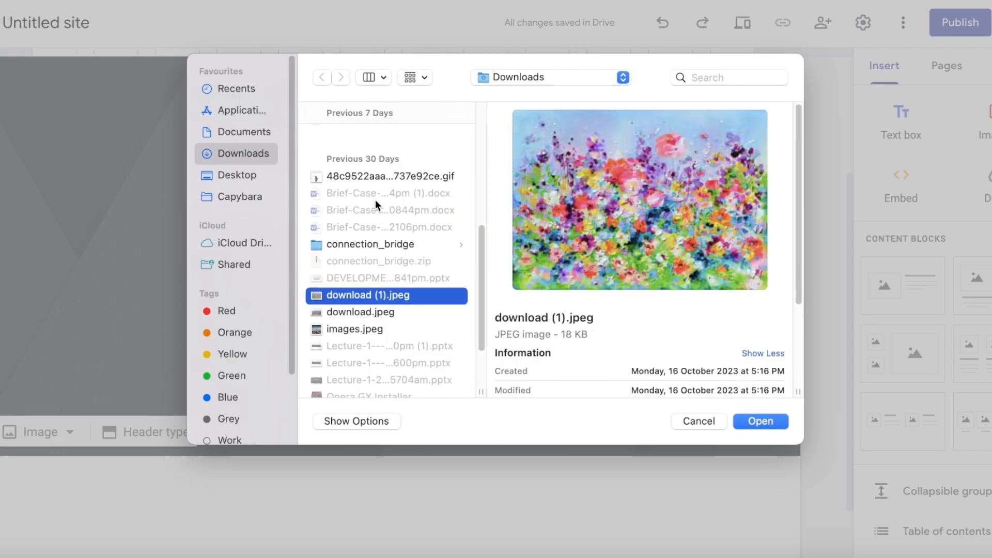
{"action": "scroll", "coordinate": [370, 169], "scroll_direction": "up", "scroll_amount": 2}
{"action": "scroll", "coordinate": [367, 156], "scroll_direction": "up", "scroll_amount": 2}
{"action": "left_click", "coordinate": [369, 148]}
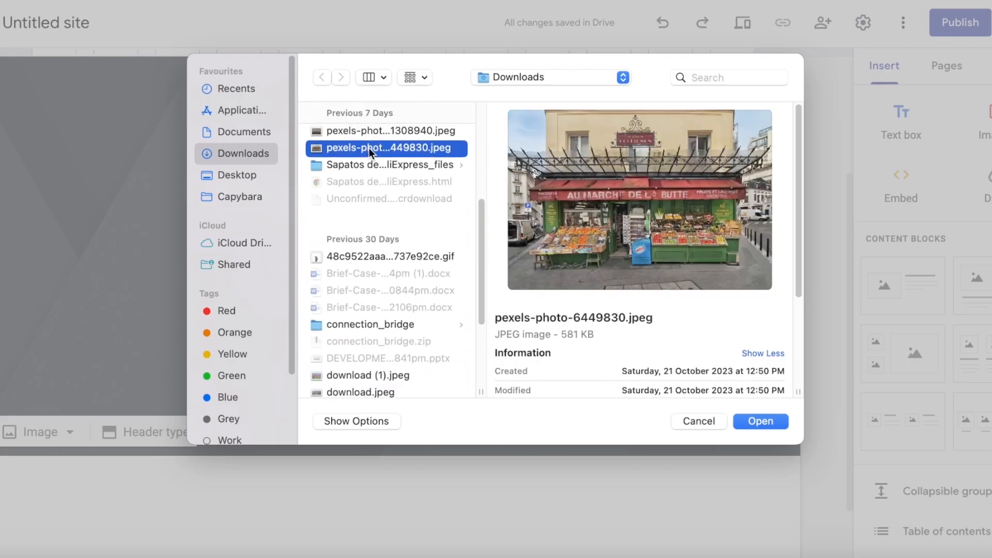
{"action": "scroll", "coordinate": [372, 154], "scroll_direction": "up", "scroll_amount": 1}
{"action": "left_click", "coordinate": [371, 148]}
{"action": "left_click", "coordinate": [368, 131]}
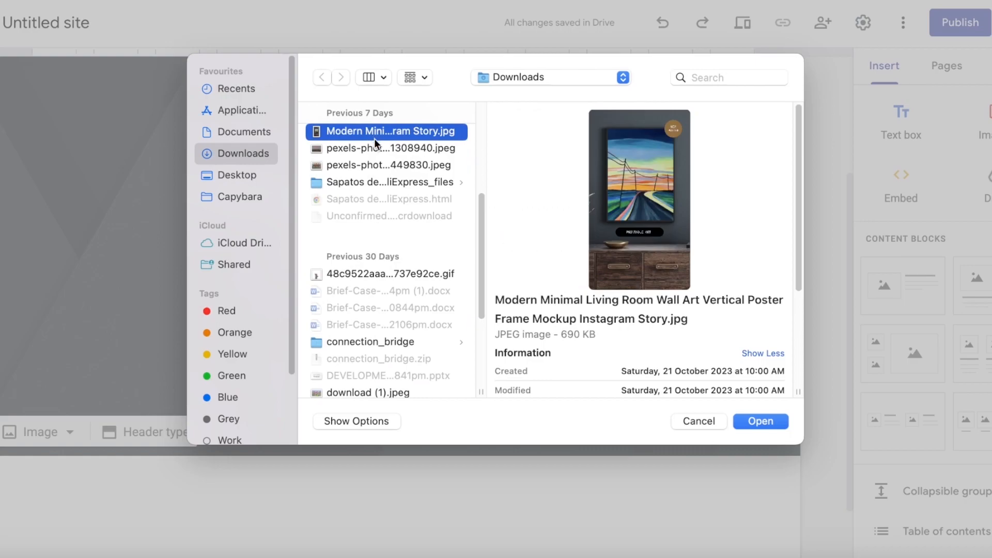
Upload the Pexels photo whose name ends in 1308940.jpeg as the header background and check the header.
{"action": "left_click", "coordinate": [377, 148]}
{"action": "left_click", "coordinate": [753, 419]}
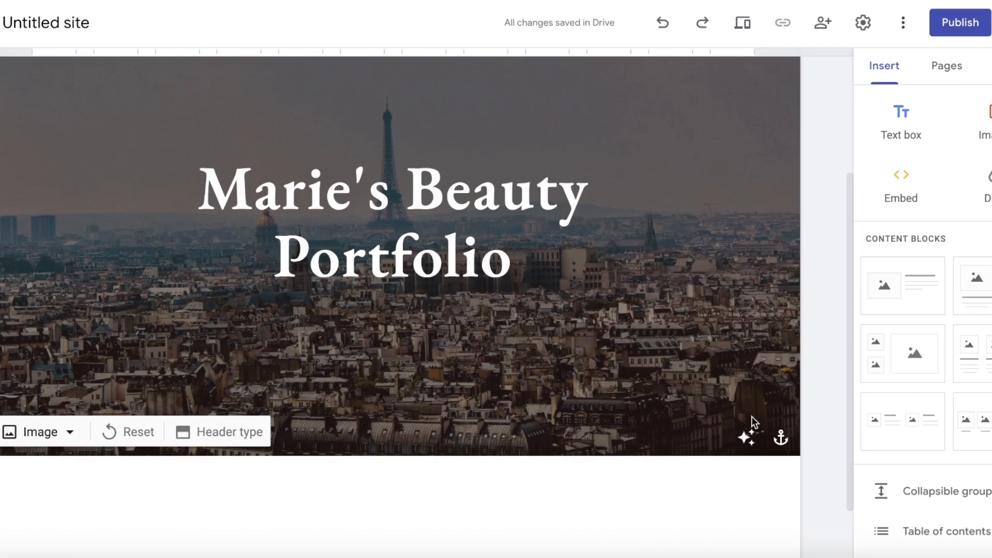
{"action": "scroll", "coordinate": [752, 417], "scroll_direction": "up", "scroll_amount": 3}
{"action": "scroll", "coordinate": [769, 405], "scroll_direction": "up", "scroll_amount": 3}
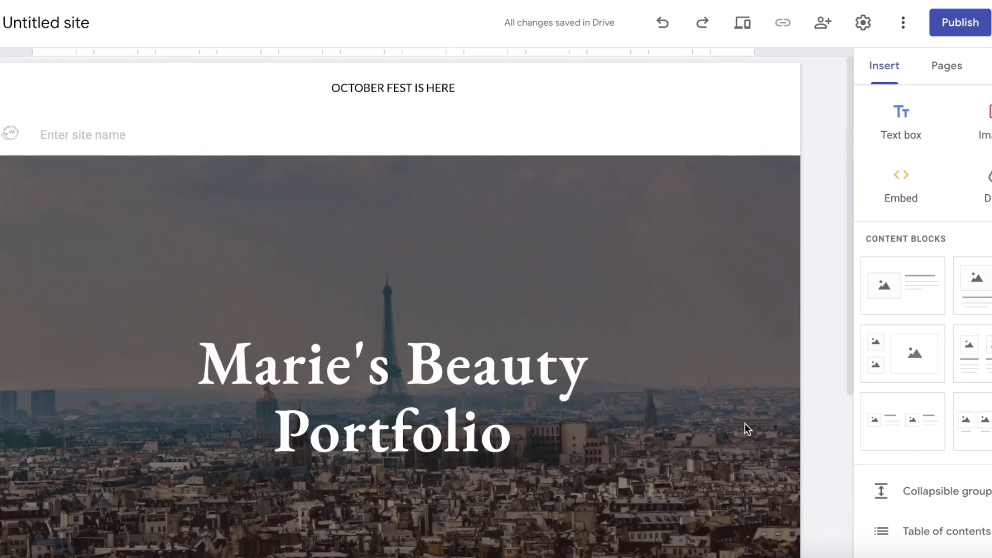
{"action": "scroll", "coordinate": [261, 150], "scroll_direction": "down", "scroll_amount": 5}
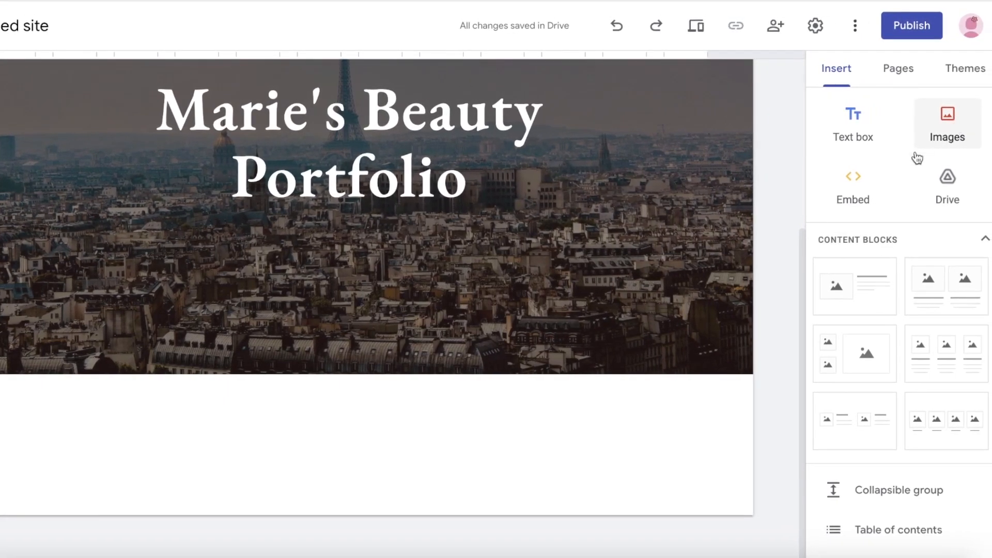
Insert the content block with three images, each with a heading and text, directly below the header.
{"action": "scroll", "coordinate": [925, 193], "scroll_direction": "down", "scroll_amount": 1}
{"action": "scroll", "coordinate": [935, 194], "scroll_direction": "down", "scroll_amount": 3}
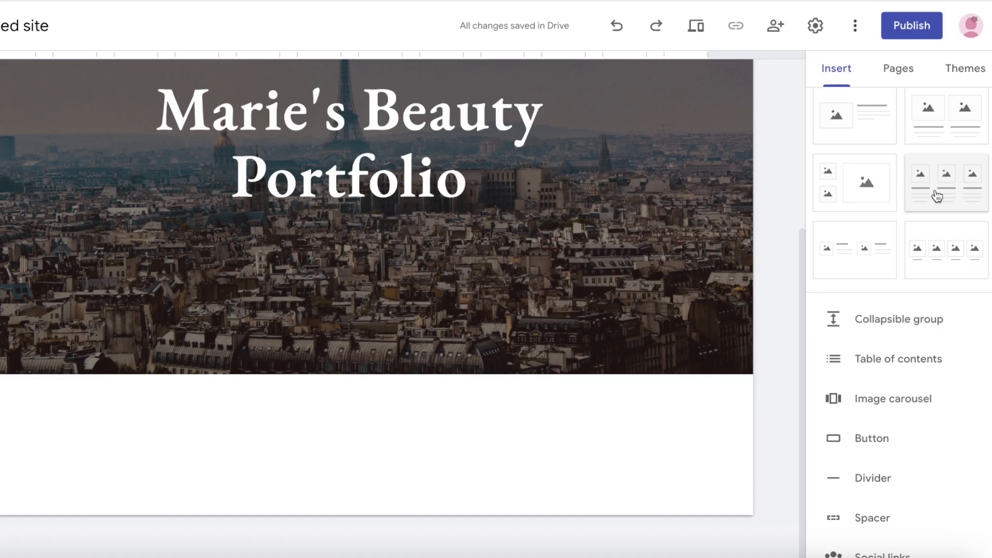
{"action": "scroll", "coordinate": [922, 236], "scroll_direction": "down", "scroll_amount": 4}
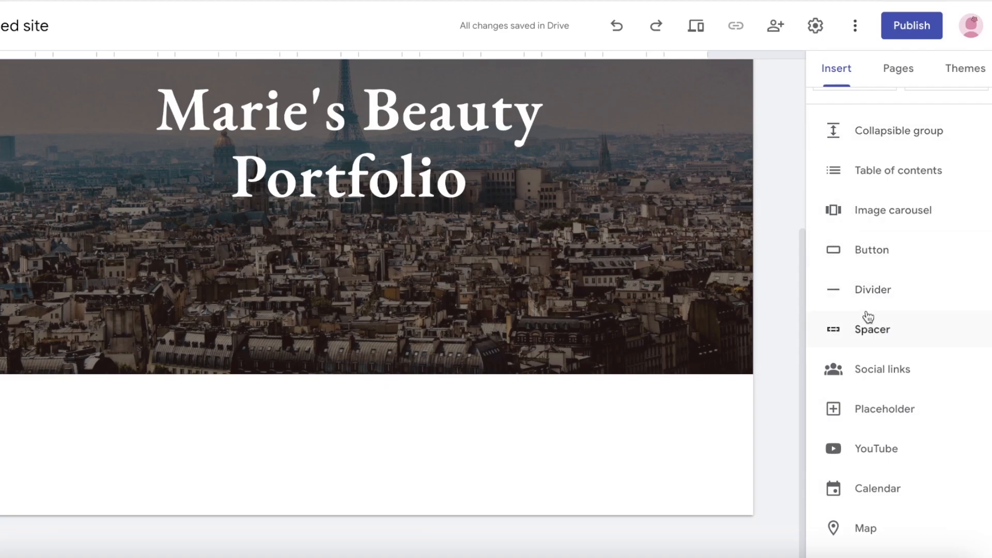
{"action": "scroll", "coordinate": [876, 377], "scroll_direction": "down", "scroll_amount": 3}
{"action": "scroll", "coordinate": [879, 355], "scroll_direction": "up", "scroll_amount": 10}
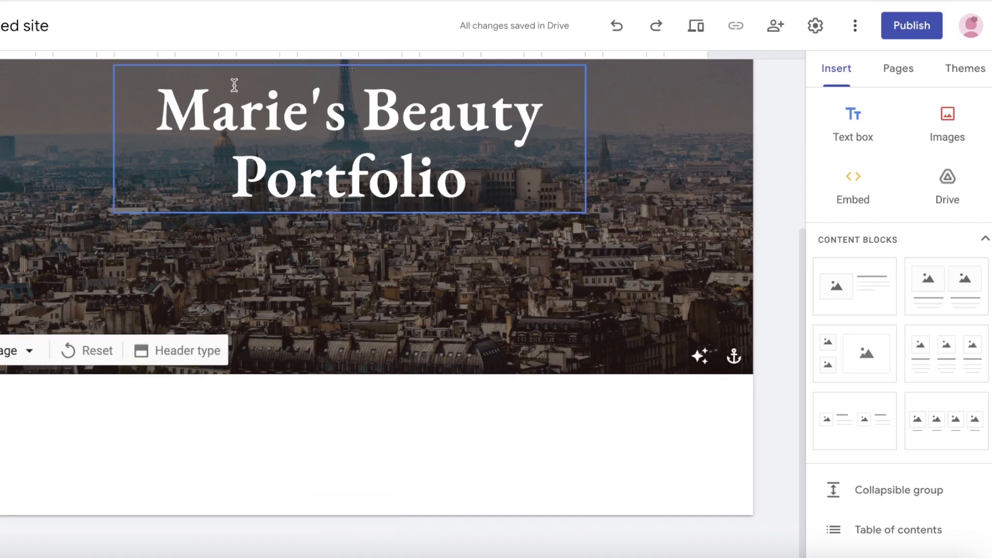
{"action": "scroll", "coordinate": [879, 333], "scroll_direction": "down", "scroll_amount": 1}
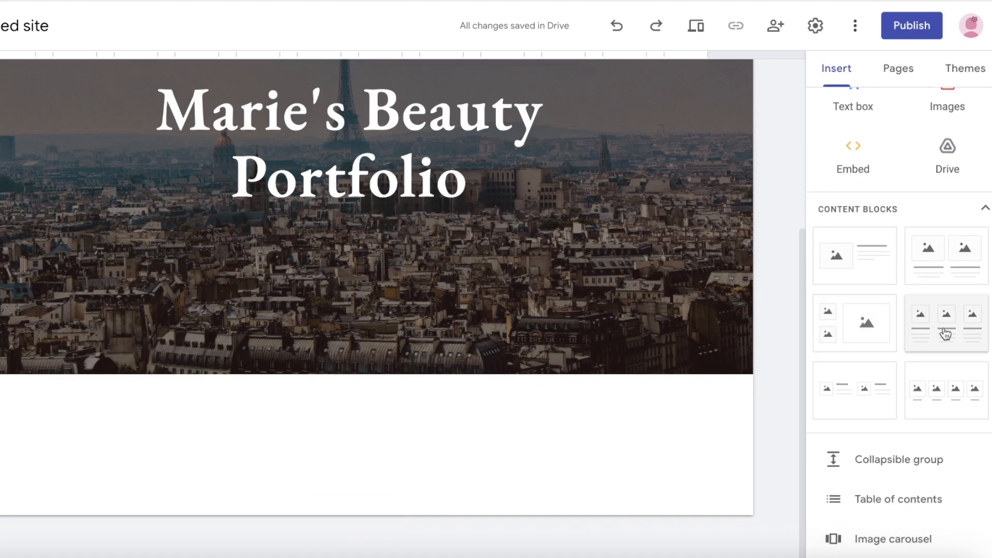
{"action": "left_click_drag", "start_coordinate": [941, 272], "coordinate": [410, 452]}
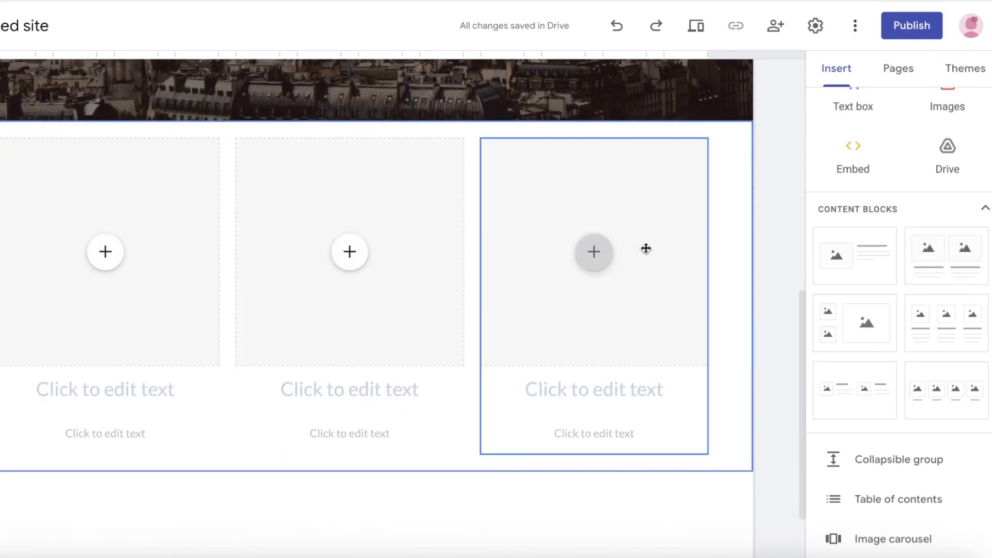
{"action": "scroll", "coordinate": [786, 253], "scroll_direction": "down", "scroll_amount": 1}
{"action": "left_click", "coordinate": [162, 361]}
{"action": "left_click", "coordinate": [118, 239]}
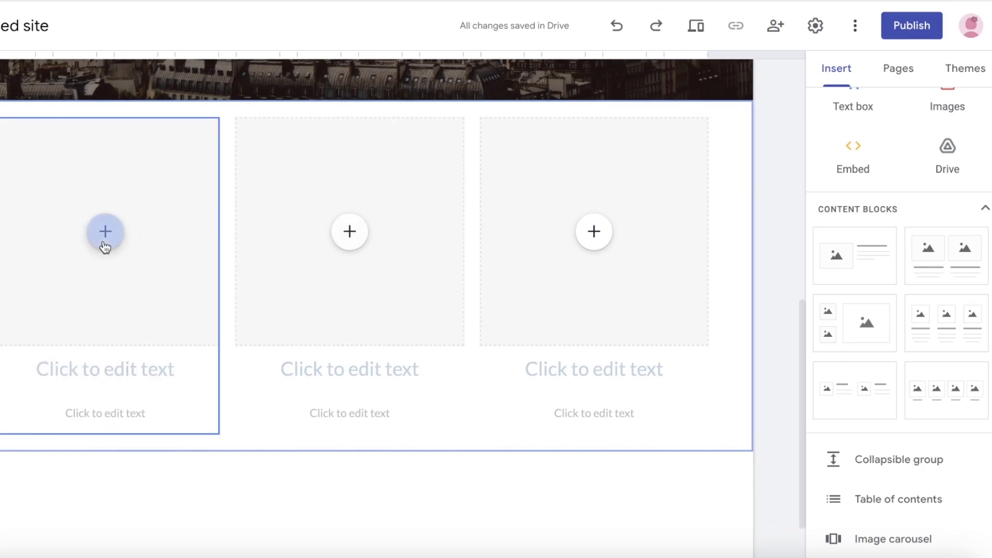
{"action": "left_click", "coordinate": [104, 245]}
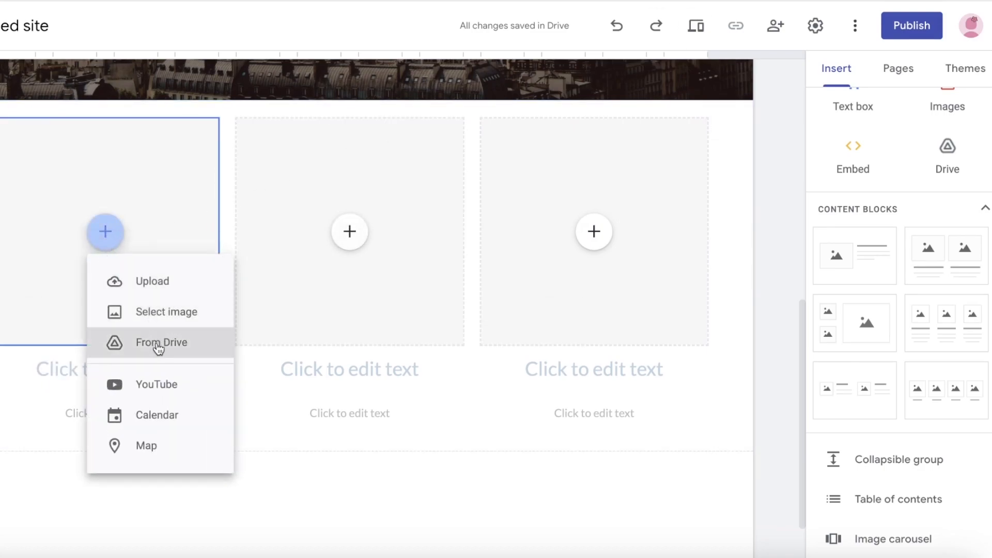
{"action": "left_click", "coordinate": [157, 312]}
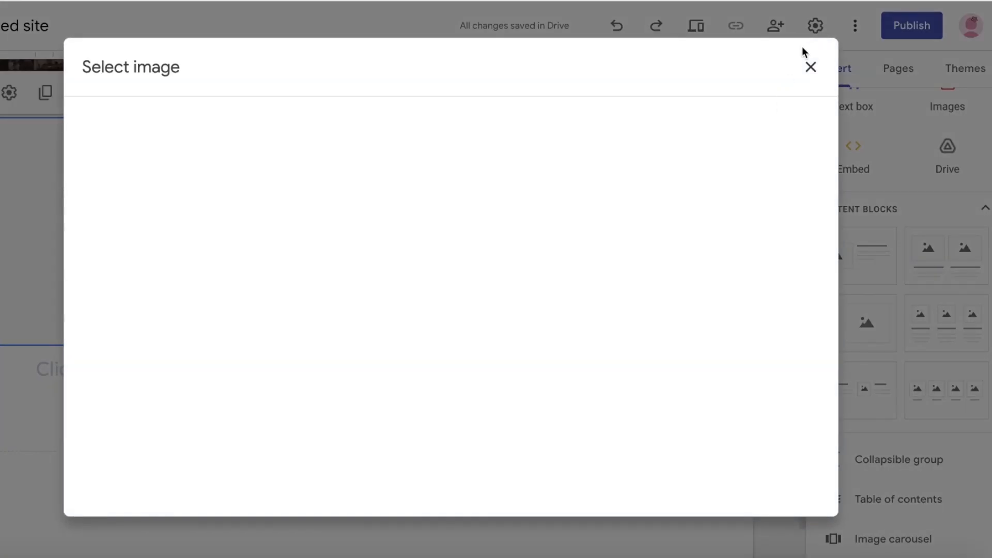
{"action": "left_click", "coordinate": [811, 68]}
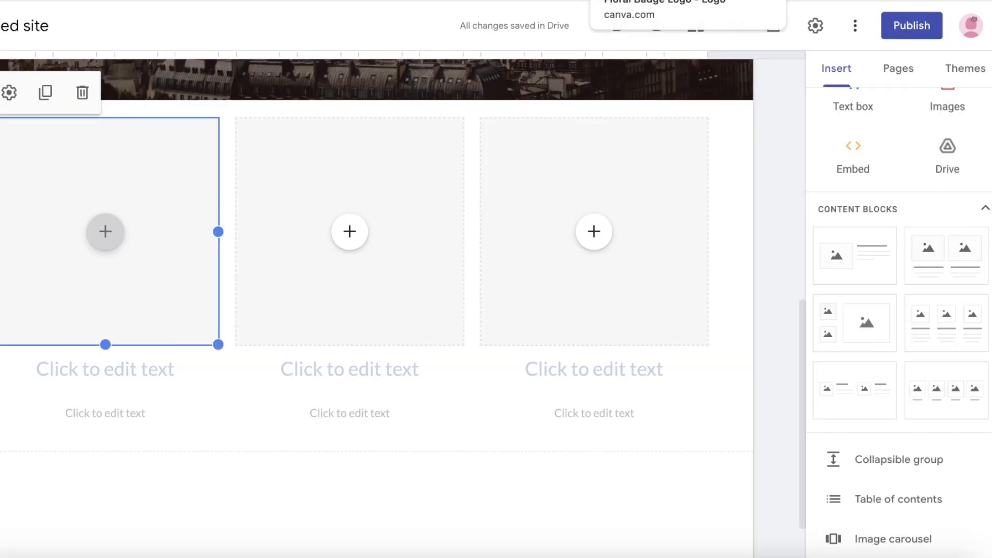
Find the Pexels stock photo site through a web search in a new tab and start a photo search there.
{"action": "key", "text": "super+t"}
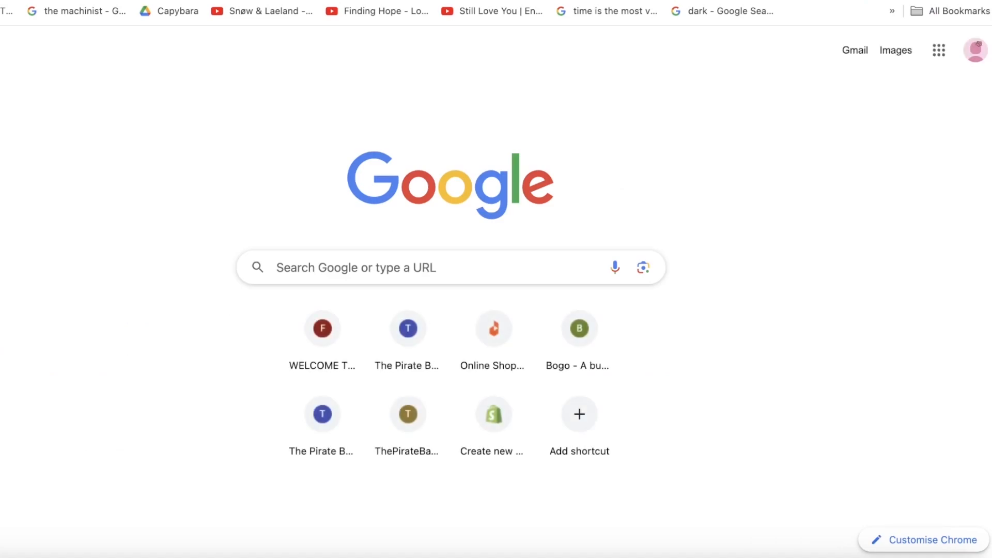
{"action": "type", "text": "pexels"}
{"action": "key", "text": "Return"}
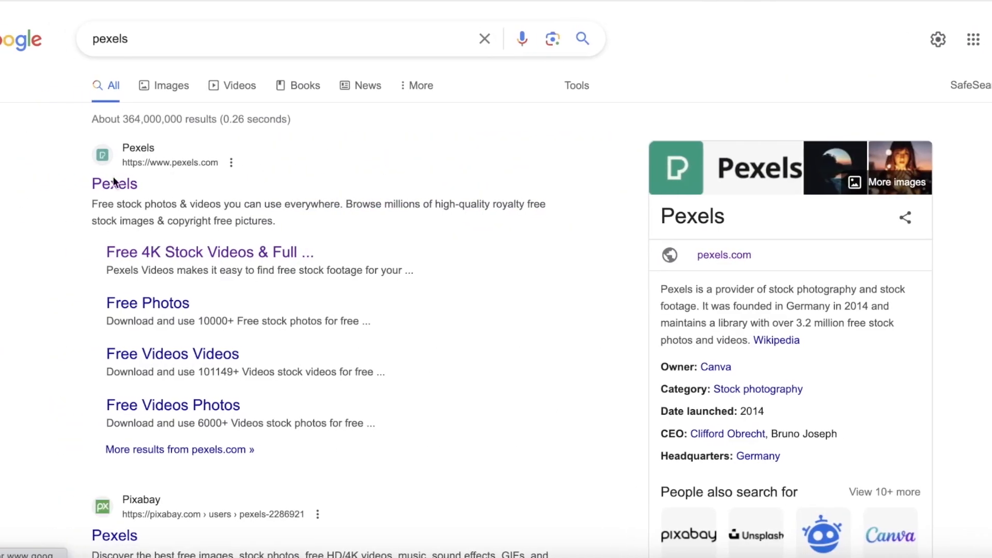
{"action": "left_click", "coordinate": [143, 182]}
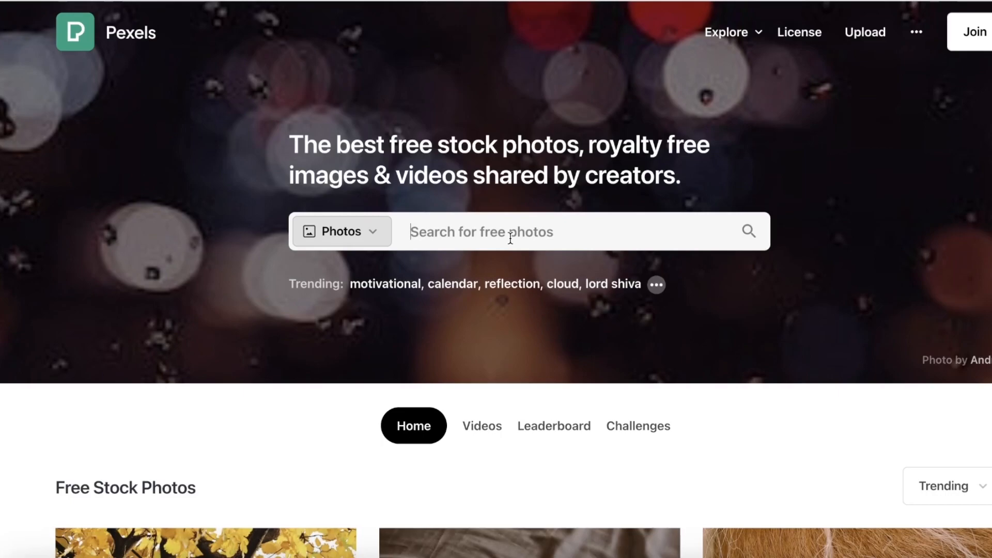
{"action": "left_click", "coordinate": [511, 237]}
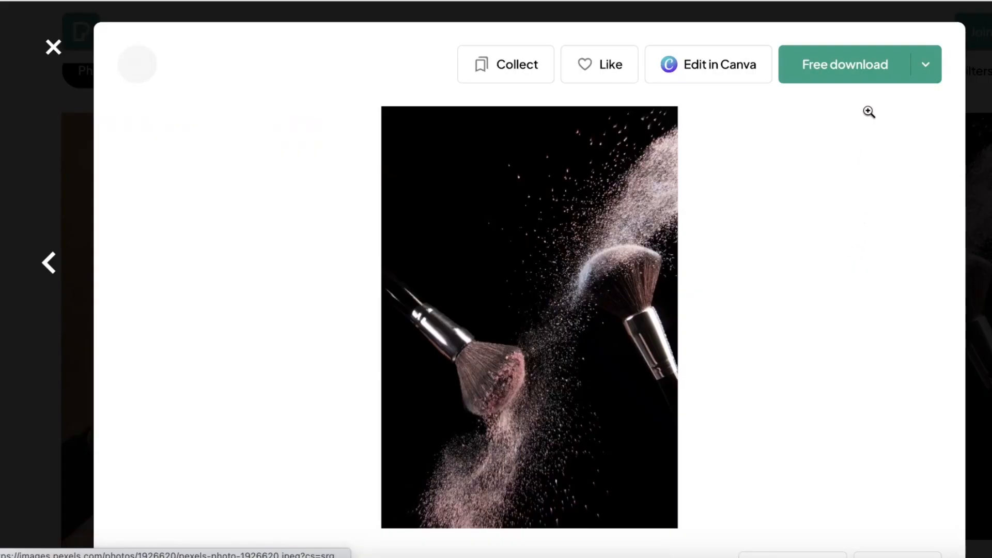
Download the photo of two makeup brushes with pink powder from Pexels and close its preview.
{"action": "left_click", "coordinate": [868, 64]}
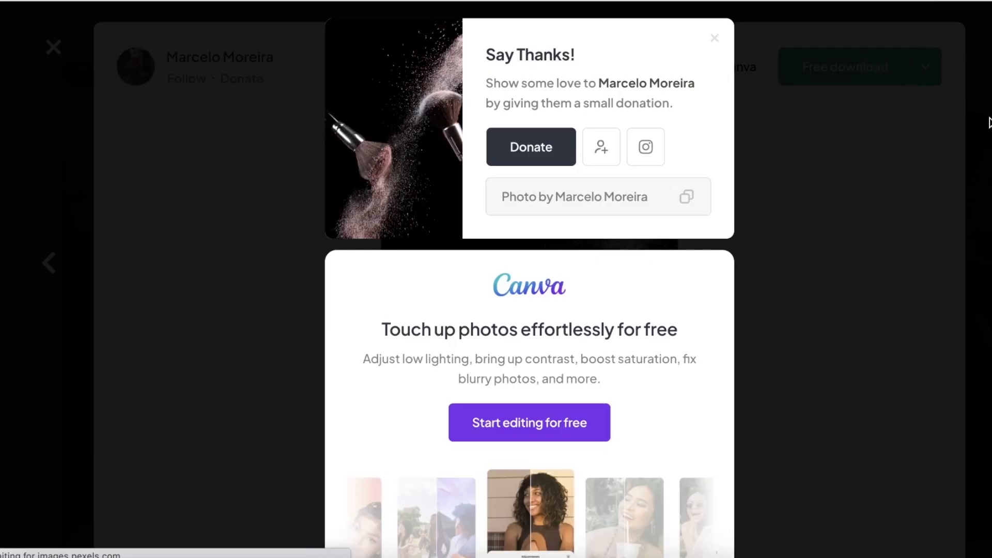
{"action": "left_click", "coordinate": [715, 39]}
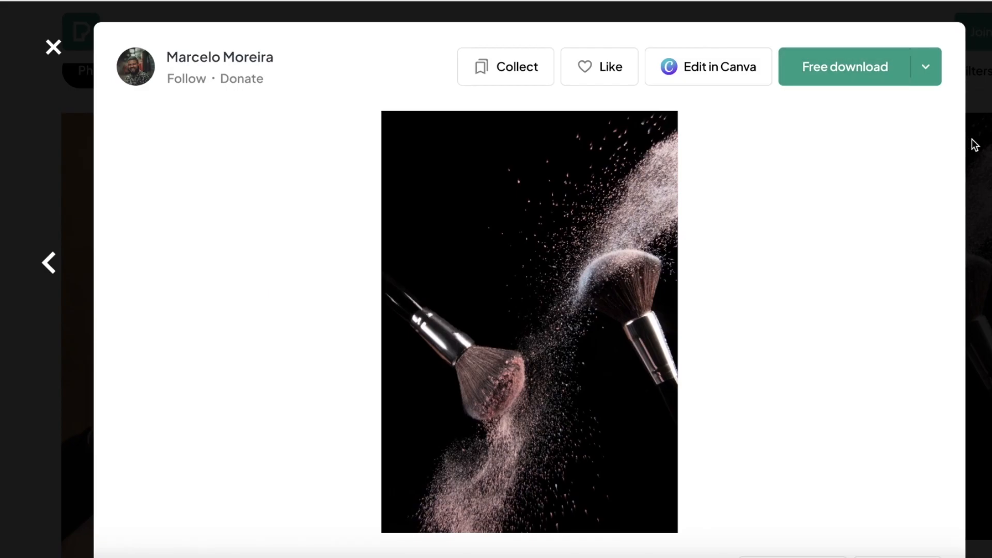
{"action": "left_click", "coordinate": [970, 144]}
{"action": "scroll", "coordinate": [933, 181], "scroll_direction": "down", "scroll_amount": 9}
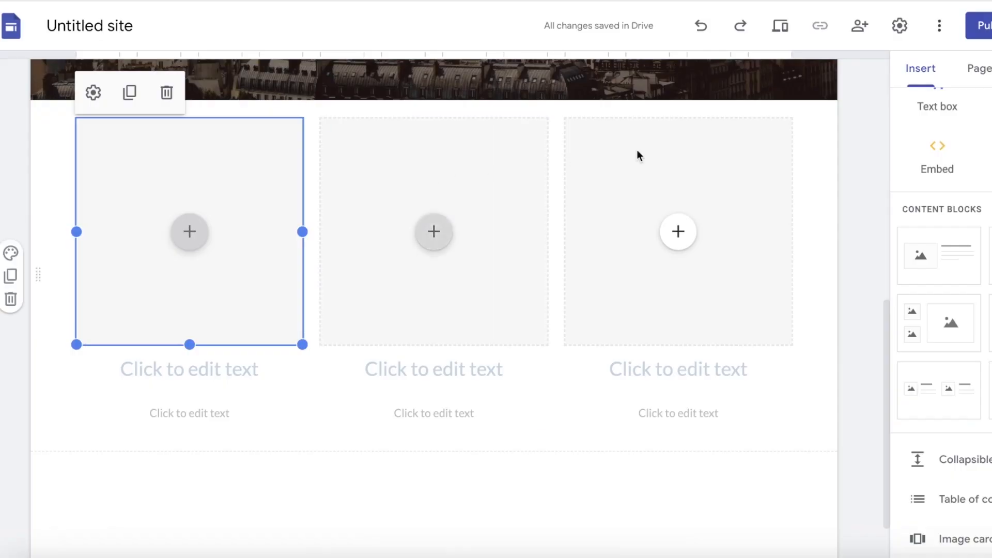
Fill the three image placeholders, in order, with the downloaded foundation portrait, makeup brushes and dark eye makeup photos.
{"action": "left_click", "coordinate": [989, 3]}
{"action": "left_click_drag", "start_coordinate": [849, 67], "coordinate": [207, 220]}
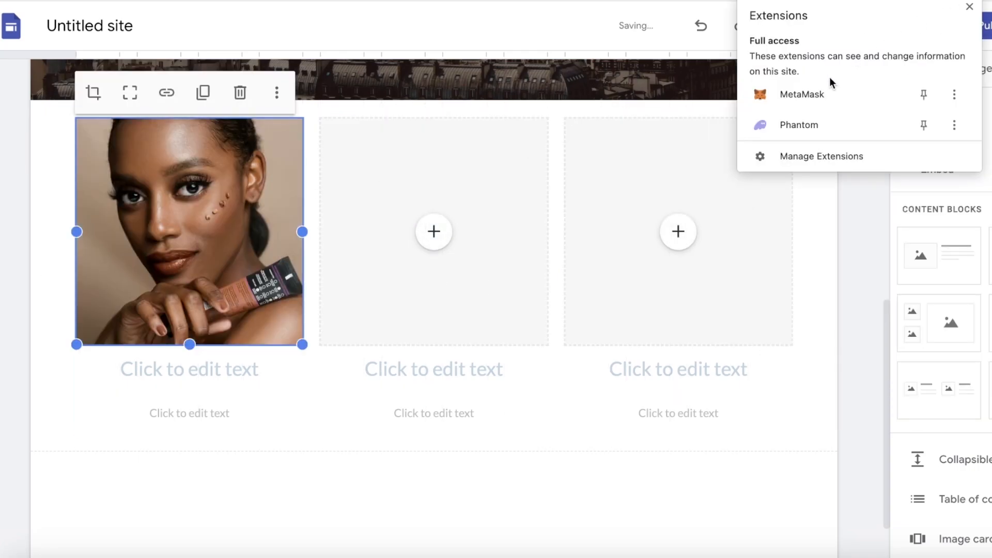
{"action": "left_click", "coordinate": [985, 3]}
{"action": "mouse_move", "coordinate": [858, 96]}
{"action": "left_mouse_down"}
{"action": "mouse_move", "coordinate": [479, 238]}
{"action": "mouse_move", "coordinate": [439, 222]}
{"action": "left_mouse_up"}
{"action": "left_click", "coordinate": [985, 3]}
{"action": "left_click_drag", "start_coordinate": [885, 132], "coordinate": [604, 234]}
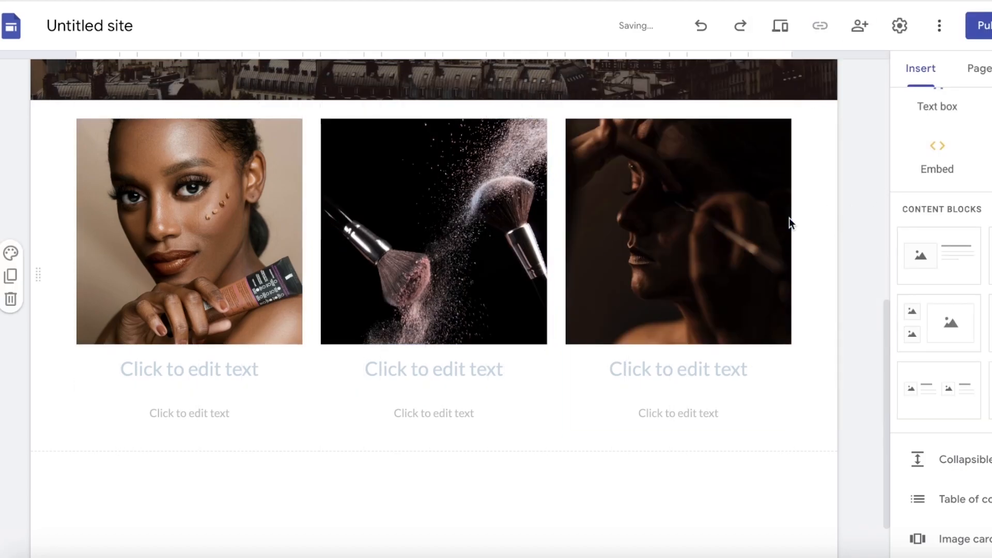
Enter "Custom Foundation" as the heading under the first image.
{"action": "scroll", "coordinate": [791, 222], "scroll_direction": "up", "scroll_amount": 3}
{"action": "scroll", "coordinate": [782, 224], "scroll_direction": "down", "scroll_amount": 3}
{"action": "left_click", "coordinate": [197, 377]}
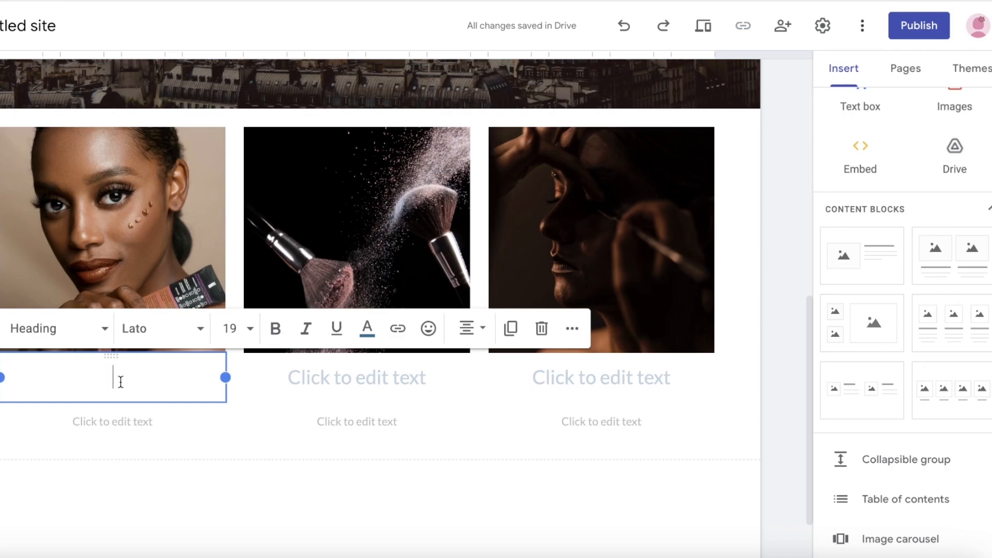
{"action": "type", "text": "Custom Foundation"}
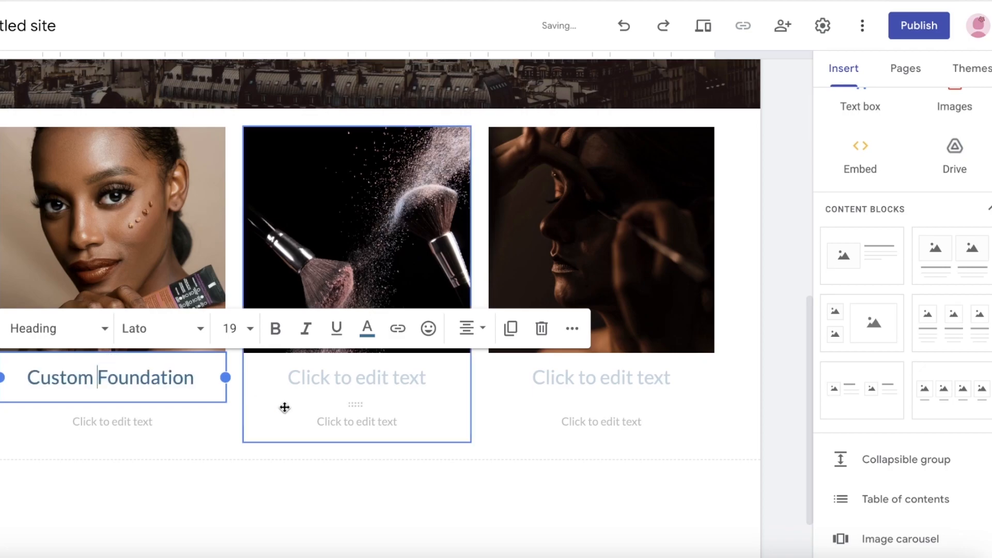
Enter "Undertone essentials" as the heading under the second image and "Eyeliner for every eyeshape" under the third.
{"action": "left_click", "coordinate": [316, 366]}
{"action": "scroll", "coordinate": [317, 364], "scroll_direction": "up", "scroll_amount": 1}
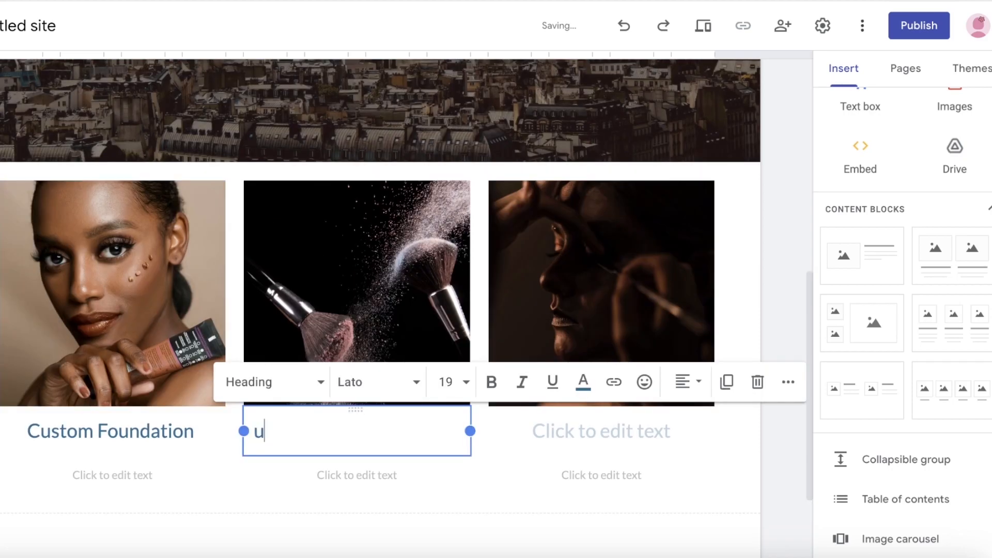
{"action": "type", "text": "u"}
{"action": "key", "text": "BackSpace"}
{"action": "type", "text": "Undertone essentials"}
{"action": "left_click", "coordinate": [529, 440]}
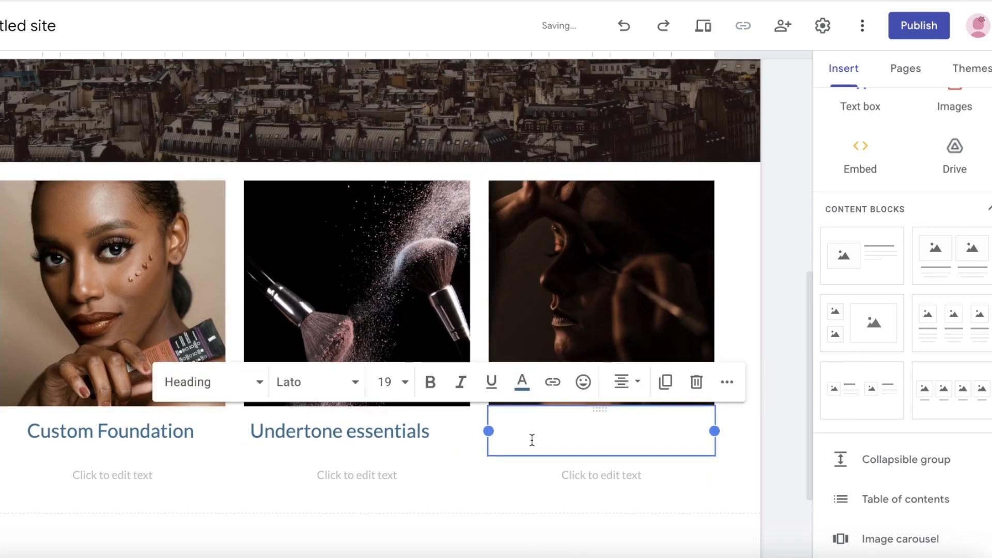
{"action": "type", "text": "Eyeliner for every eyeshape"}
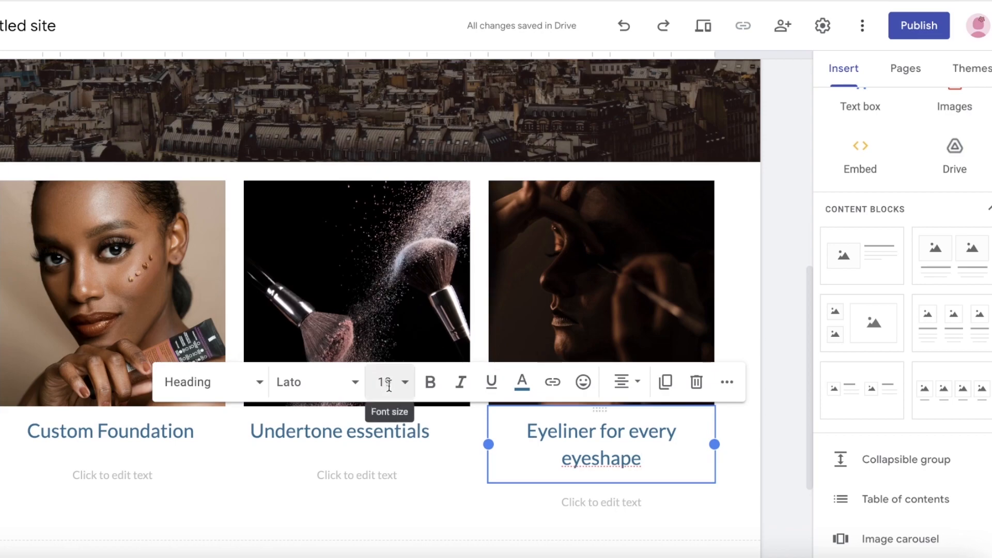
Set the font size of the "Eyeliner for every eyeshape" heading under the third image to 18.
{"action": "left_click", "coordinate": [388, 385]}
{"action": "left_click", "coordinate": [383, 278]}
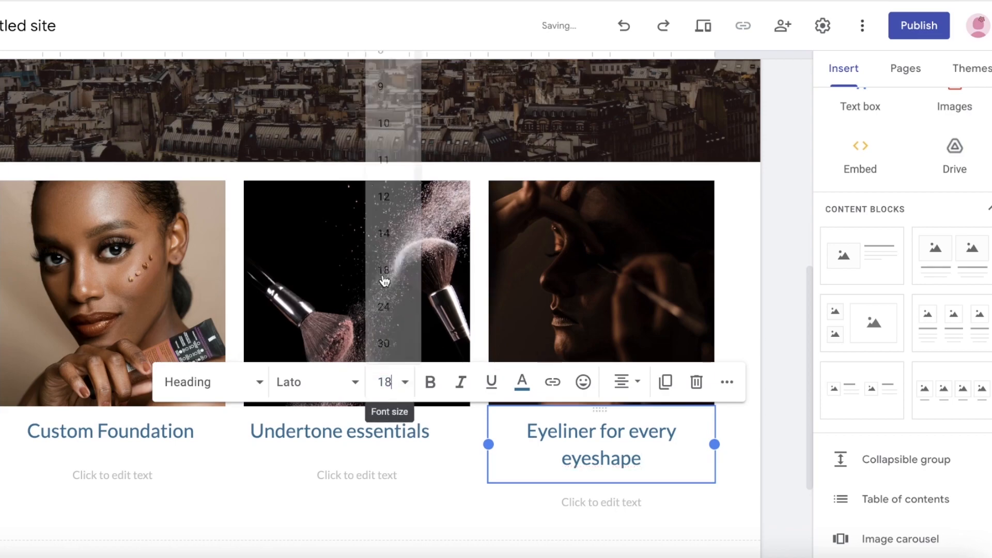
{"action": "double_click", "coordinate": [641, 430]}
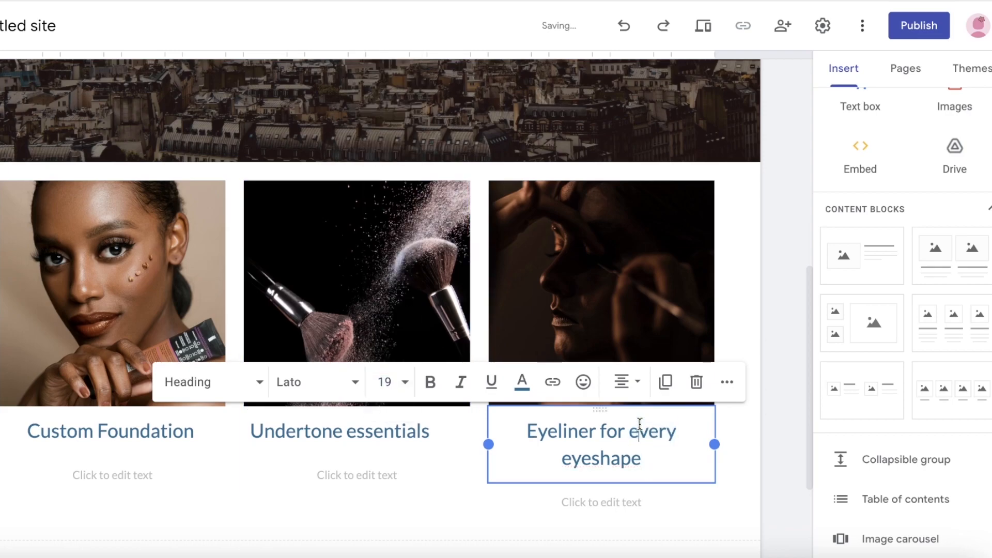
{"action": "left_click", "coordinate": [663, 454]}
{"action": "left_click_drag", "start_coordinate": [536, 433], "coordinate": [609, 457]}
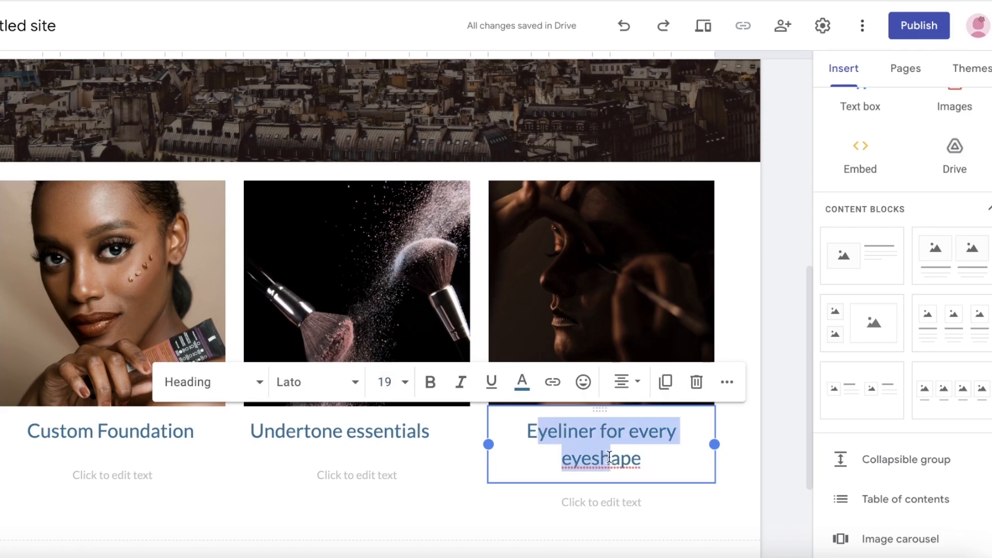
{"action": "left_click", "coordinate": [566, 440]}
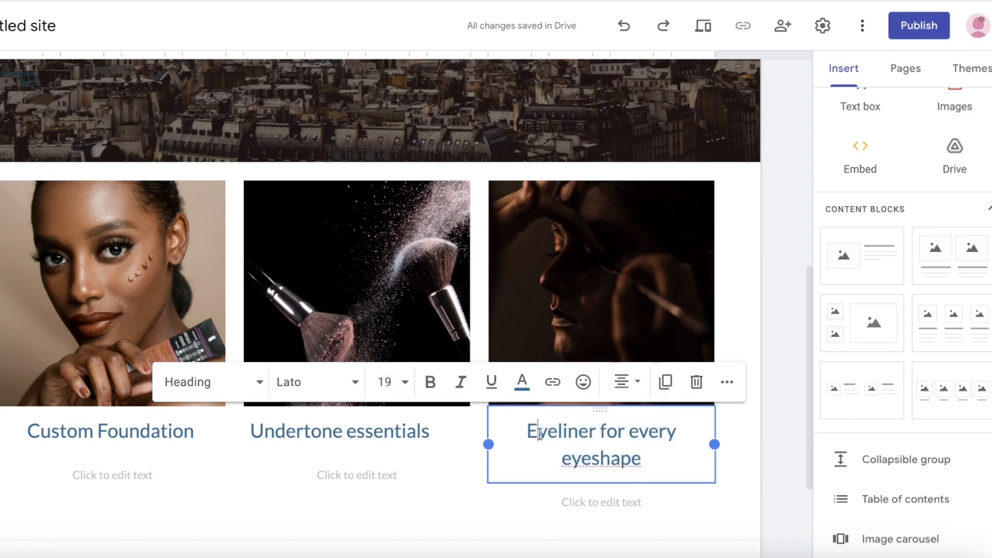
{"action": "left_click_drag", "start_coordinate": [532, 430], "coordinate": [622, 441]}
{"action": "left_click_drag", "start_coordinate": [521, 432], "coordinate": [662, 462]}
{"action": "left_click", "coordinate": [385, 381]}
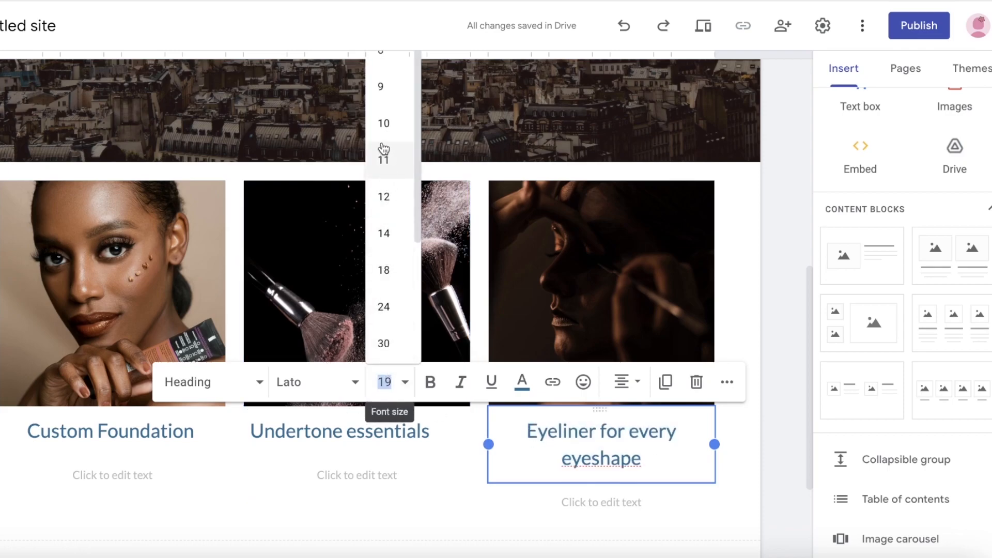
{"action": "left_click", "coordinate": [383, 270]}
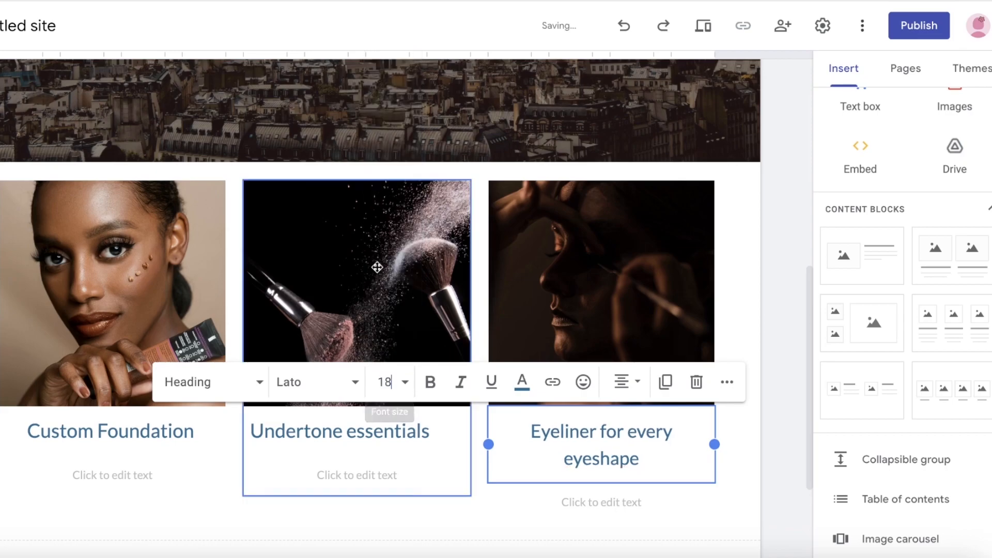
{"action": "triple_click", "coordinate": [633, 448]}
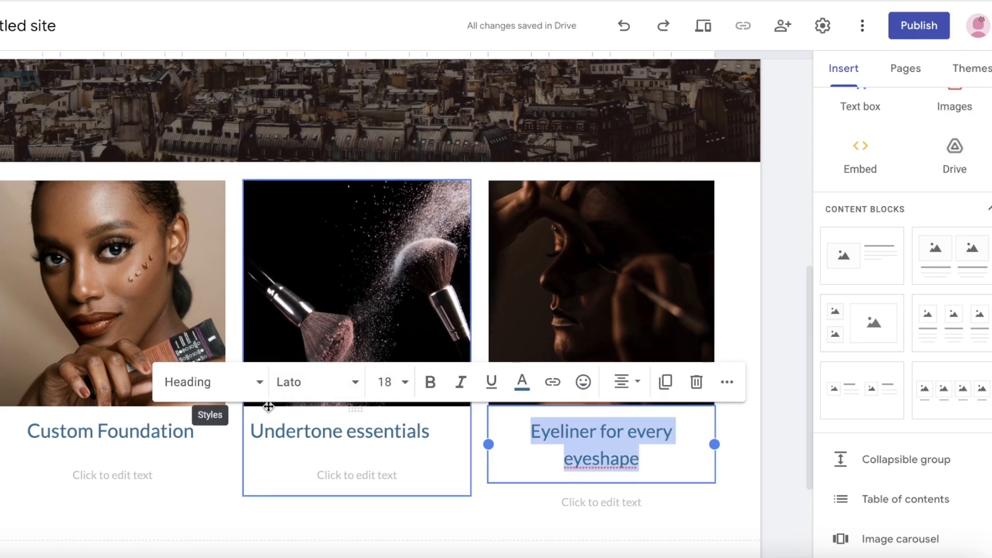
Try to change the font of the "Custom Foundation" heading to Times New Roman.
{"action": "left_click", "coordinate": [366, 439]}
{"action": "left_click", "coordinate": [186, 445]}
{"action": "left_click", "coordinate": [160, 382]}
{"action": "scroll", "coordinate": [162, 500], "scroll_direction": "down", "scroll_amount": 1}
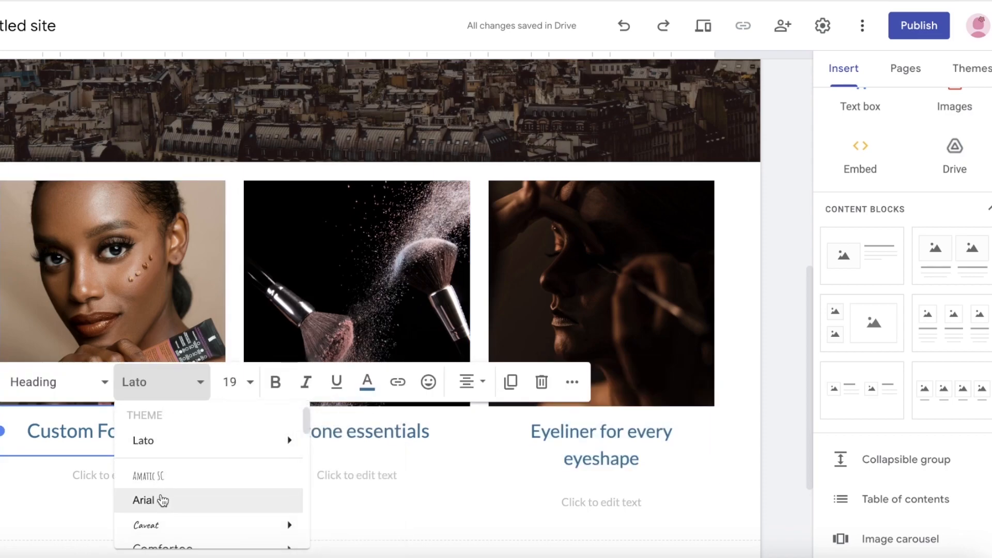
{"action": "scroll", "coordinate": [169, 487], "scroll_direction": "down", "scroll_amount": 5}
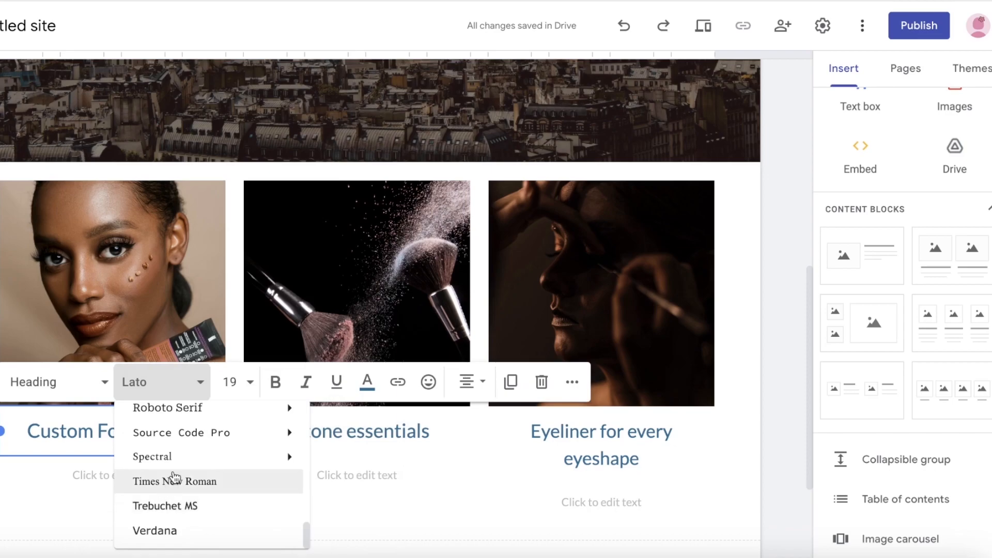
{"action": "left_click", "coordinate": [175, 478]}
{"action": "left_click", "coordinate": [109, 420]}
{"action": "scroll", "coordinate": [201, 435], "scroll_direction": "up", "scroll_amount": 3}
{"action": "scroll", "coordinate": [201, 415], "scroll_direction": "down", "scroll_amount": 5}
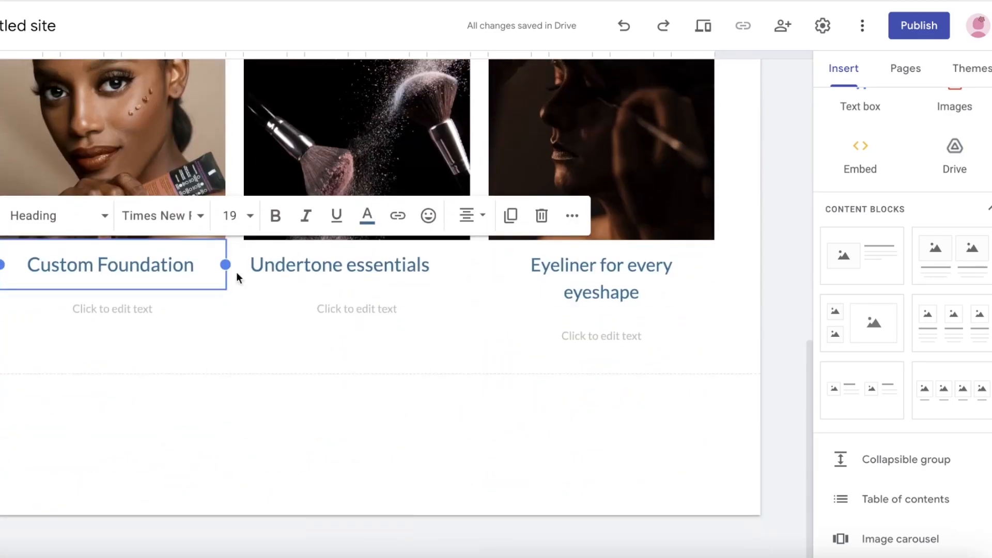
Change the font of the entire "Custom Foundation" heading to EB Garamond.
{"action": "left_click", "coordinate": [199, 215]}
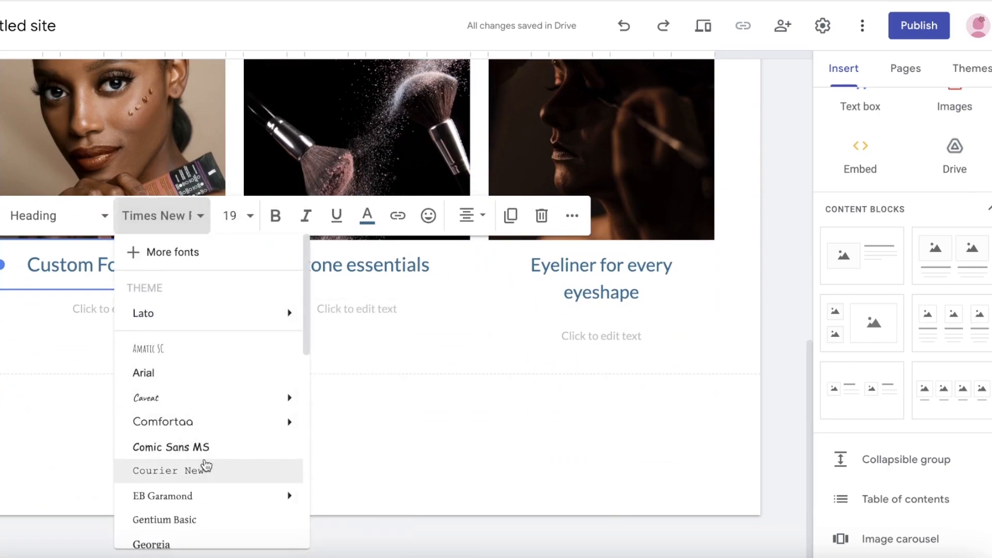
{"action": "mouse_move", "coordinate": [203, 498]}
{"action": "left_click", "coordinate": [336, 504]}
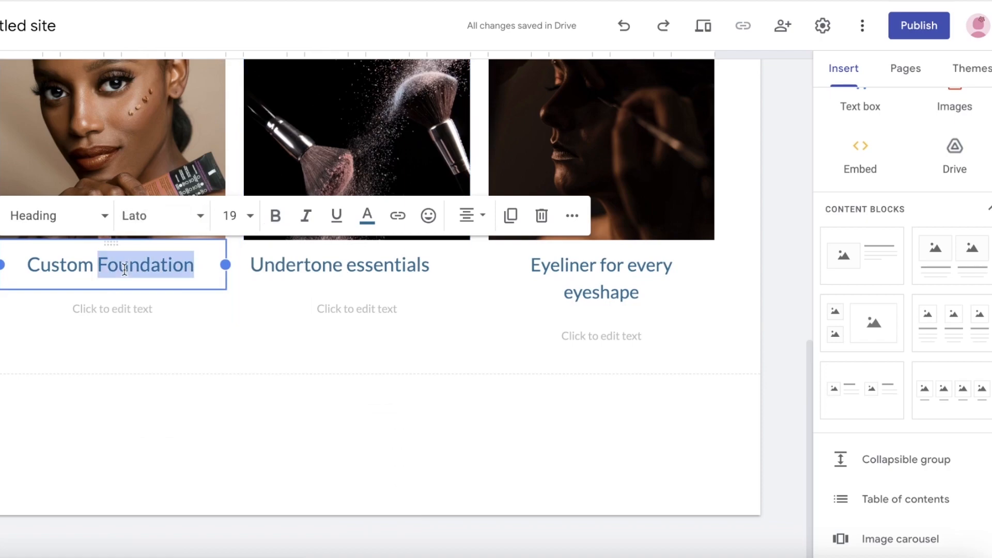
{"action": "triple_click", "coordinate": [124, 272]}
{"action": "left_click", "coordinate": [173, 223]}
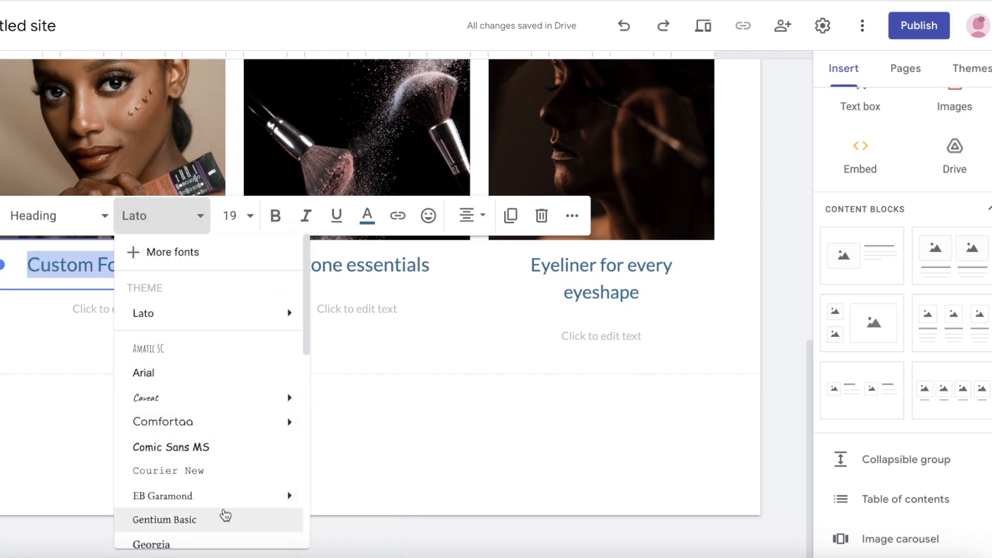
{"action": "mouse_move", "coordinate": [226, 499]}
{"action": "left_click", "coordinate": [345, 456]}
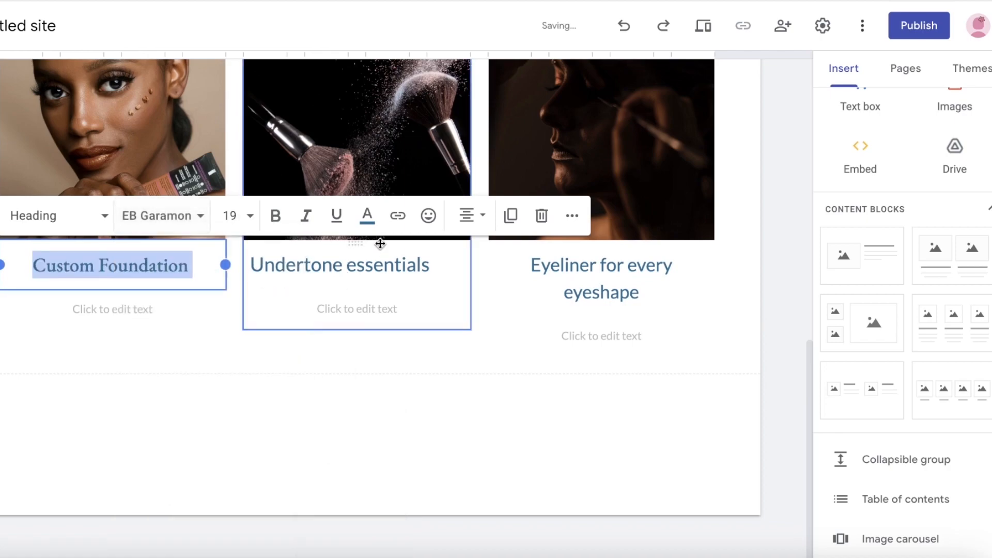
Change the font of the "Undertone essentials" heading under the second image to EB Garamond.
{"action": "left_click", "coordinate": [377, 264]}
{"action": "triple_click", "coordinate": [378, 271]}
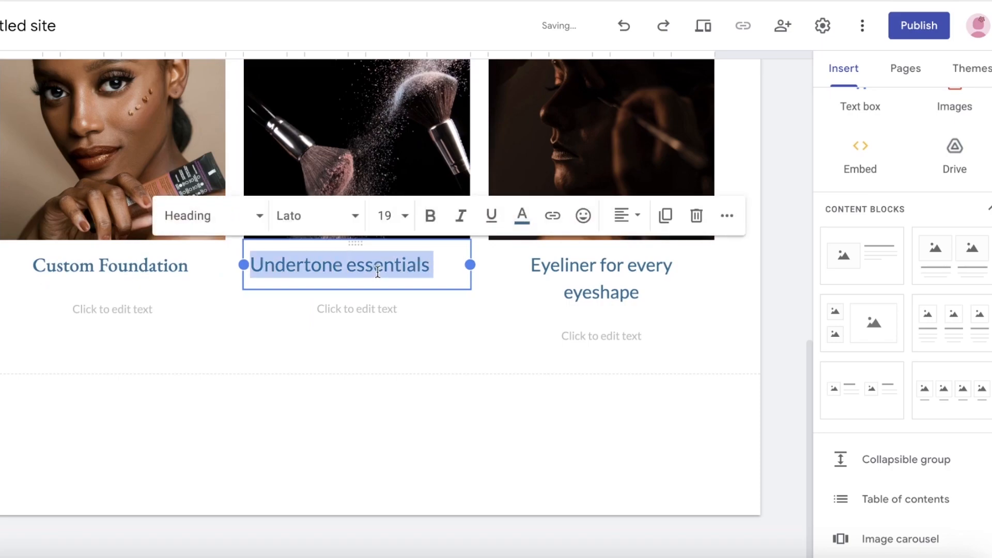
{"action": "left_click", "coordinate": [343, 221]}
{"action": "mouse_move", "coordinate": [362, 427]}
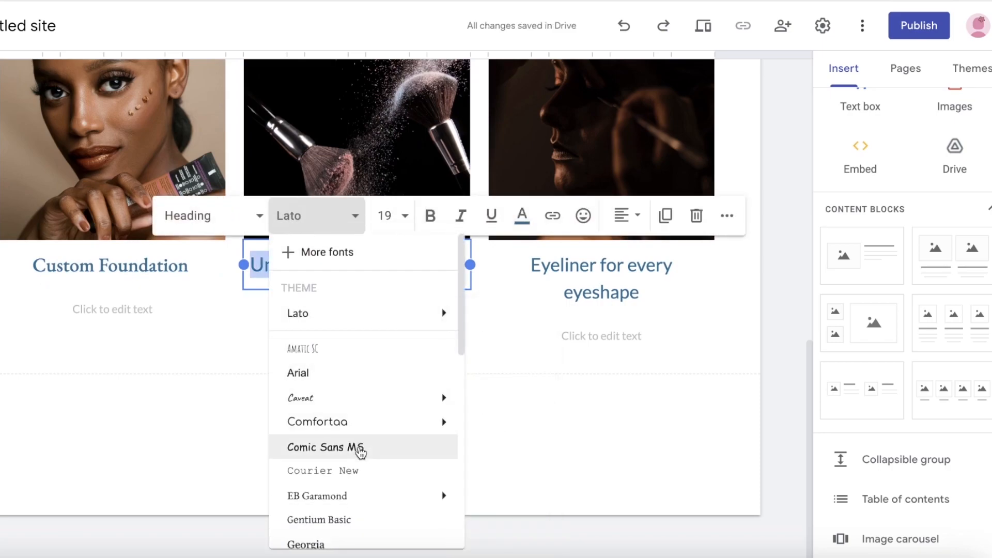
{"action": "key", "text": "Escape"}
Change the font of the "Eyeliner for every eyeshape" heading to EB Garamond.
{"action": "left_click", "coordinate": [571, 278]}
{"action": "triple_click", "coordinate": [571, 277]}
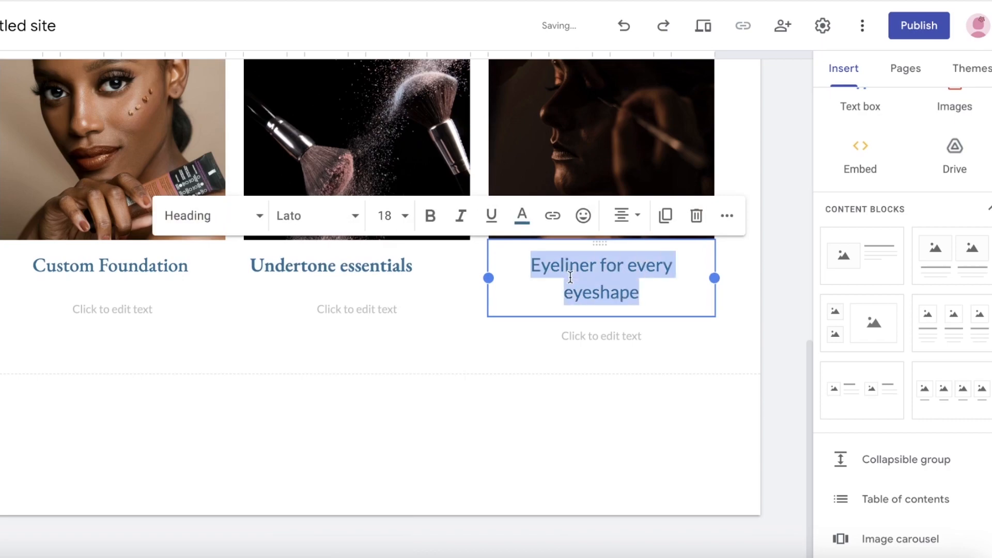
{"action": "left_click", "coordinate": [331, 216]}
{"action": "mouse_move", "coordinate": [457, 501]}
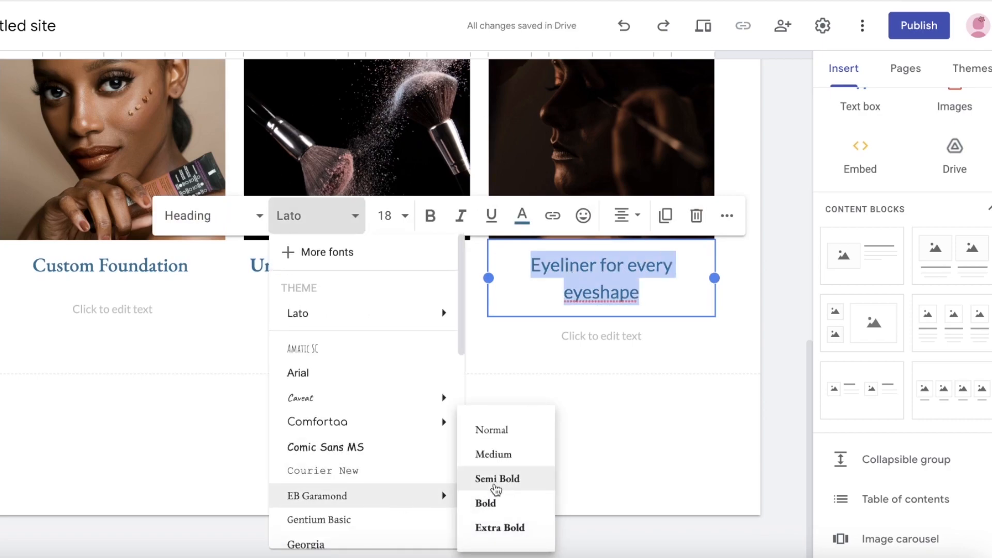
{"action": "left_click", "coordinate": [493, 455]}
Give the "Custom Foundation" heading a heavier EB Garamond weight to match the other two headings.
{"action": "triple_click", "coordinate": [110, 292]}
{"action": "left_click", "coordinate": [124, 254]}
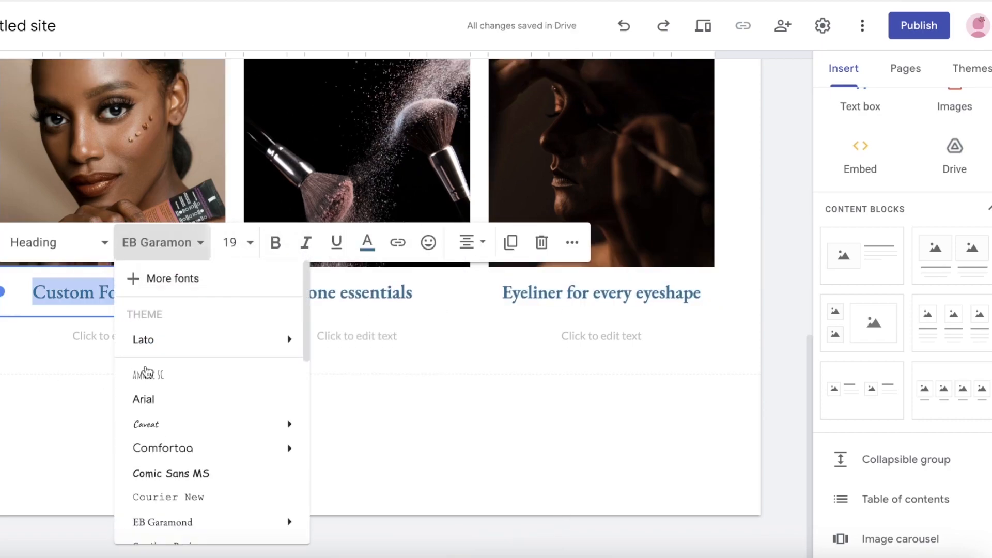
{"action": "mouse_move", "coordinate": [246, 519]}
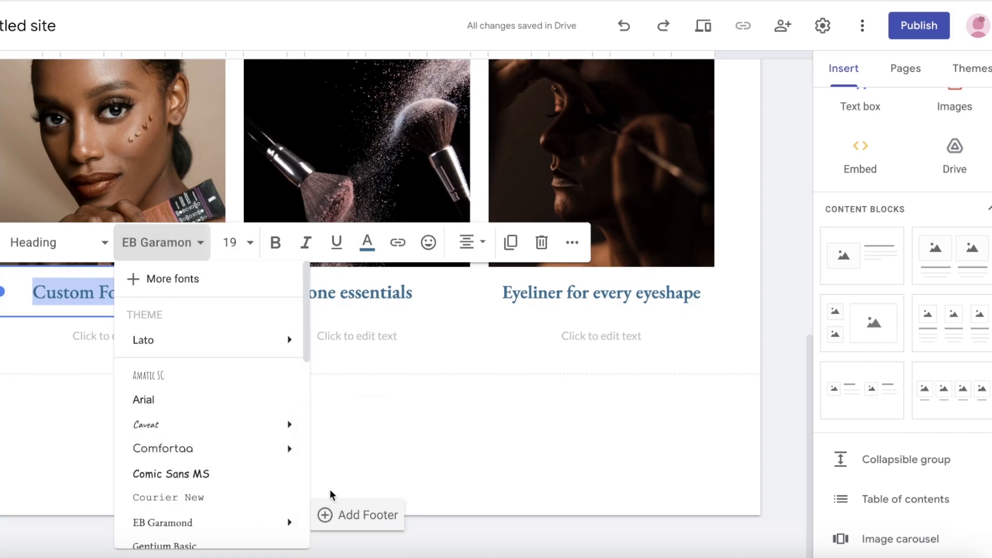
{"action": "left_click", "coordinate": [365, 489]}
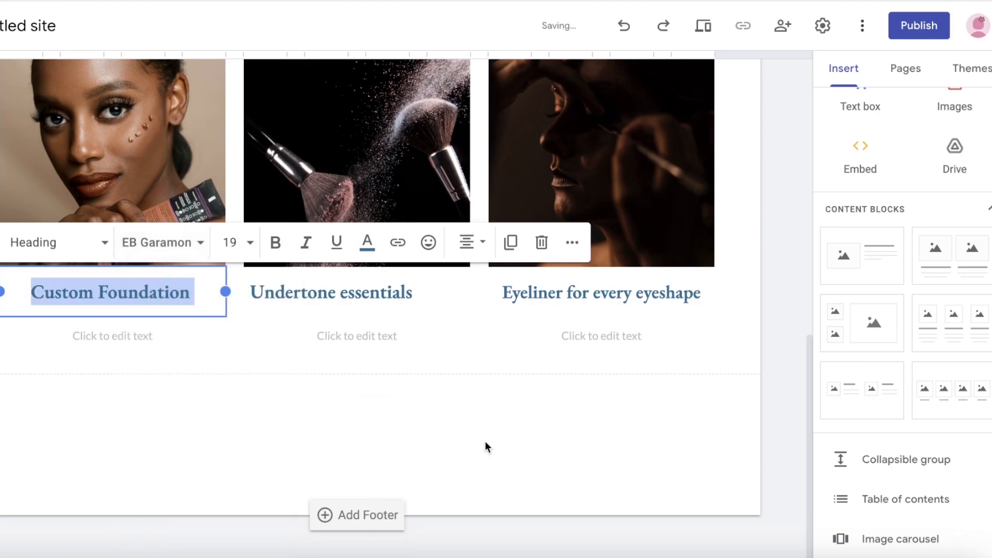
{"action": "left_click", "coordinate": [486, 445]}
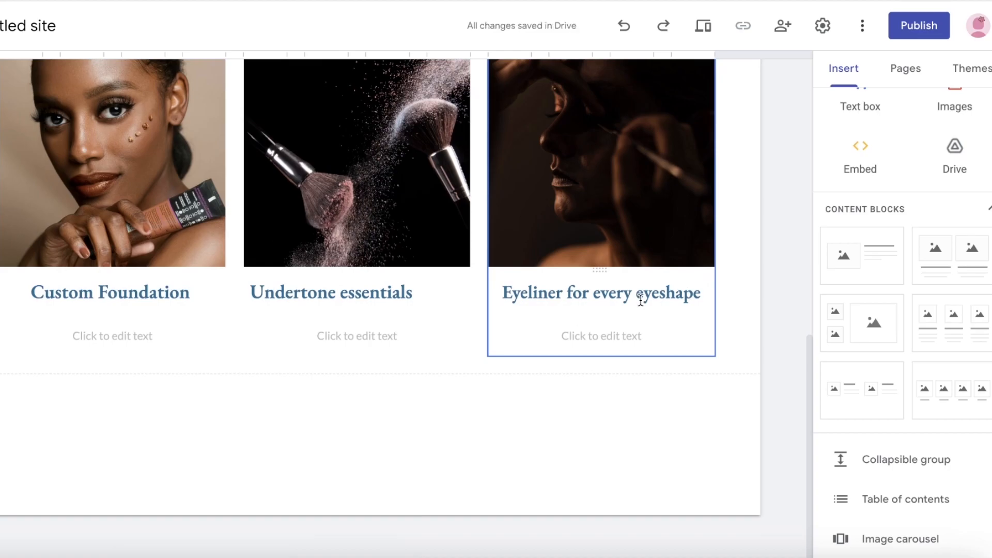
Review the home page from the cover header to the three-column image section, along with the elements available for insertion.
{"action": "left_click", "coordinate": [618, 328]}
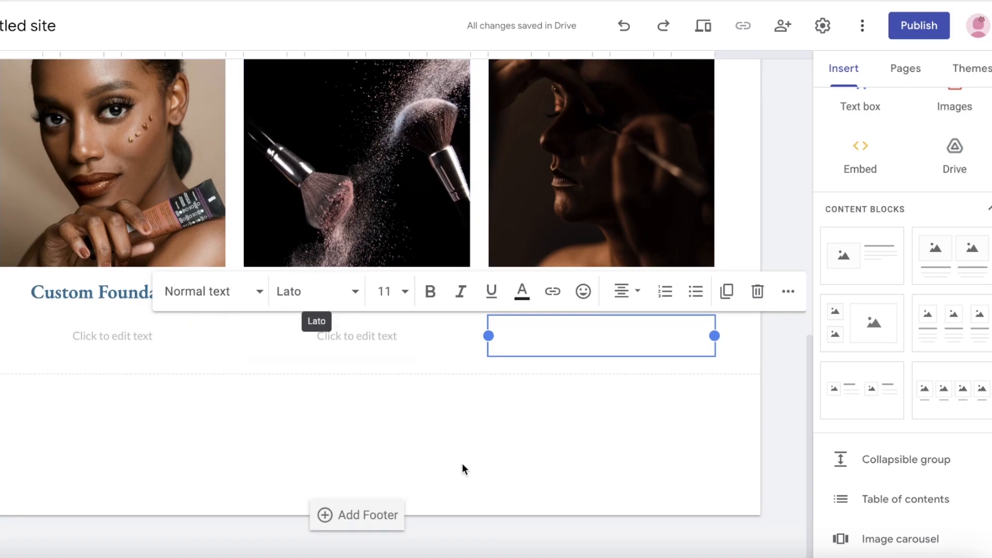
{"action": "left_click", "coordinate": [462, 463]}
{"action": "scroll", "coordinate": [769, 226], "scroll_direction": "up", "scroll_amount": 3}
{"action": "scroll", "coordinate": [769, 226], "scroll_direction": "up", "scroll_amount": 3}
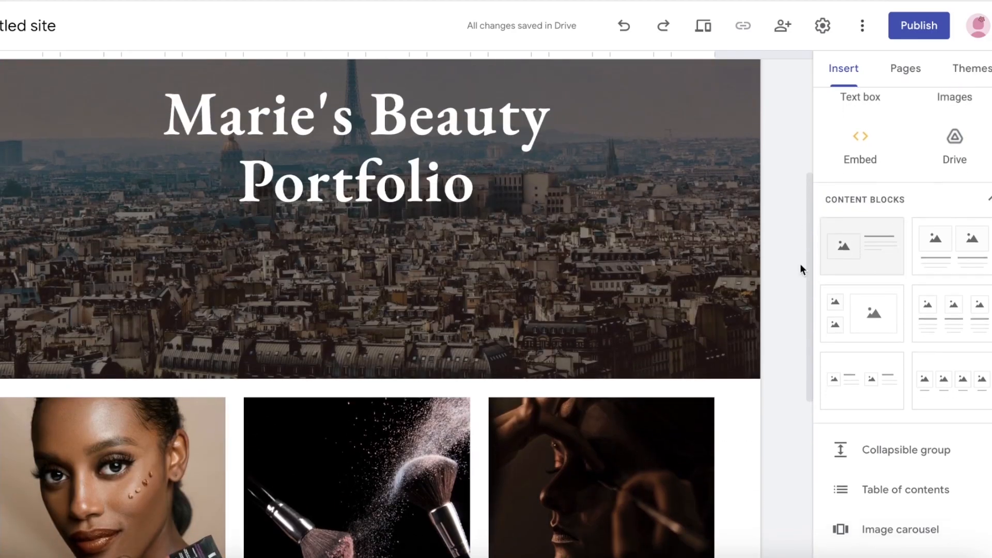
{"action": "scroll", "coordinate": [814, 268], "scroll_direction": "down", "scroll_amount": 5}
{"action": "scroll", "coordinate": [668, 288], "scroll_direction": "down", "scroll_amount": 6}
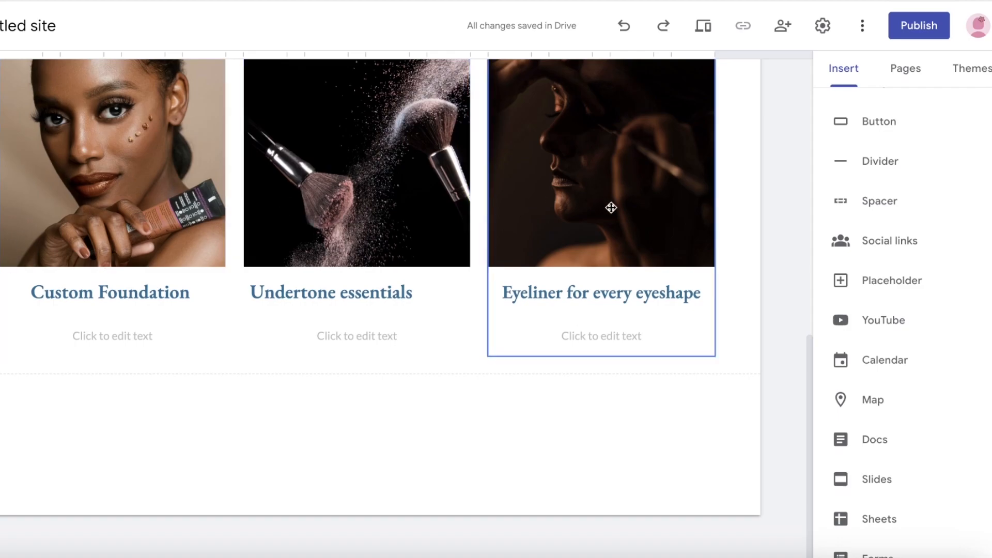
{"action": "scroll", "coordinate": [119, 233], "scroll_direction": "up", "scroll_amount": 2}
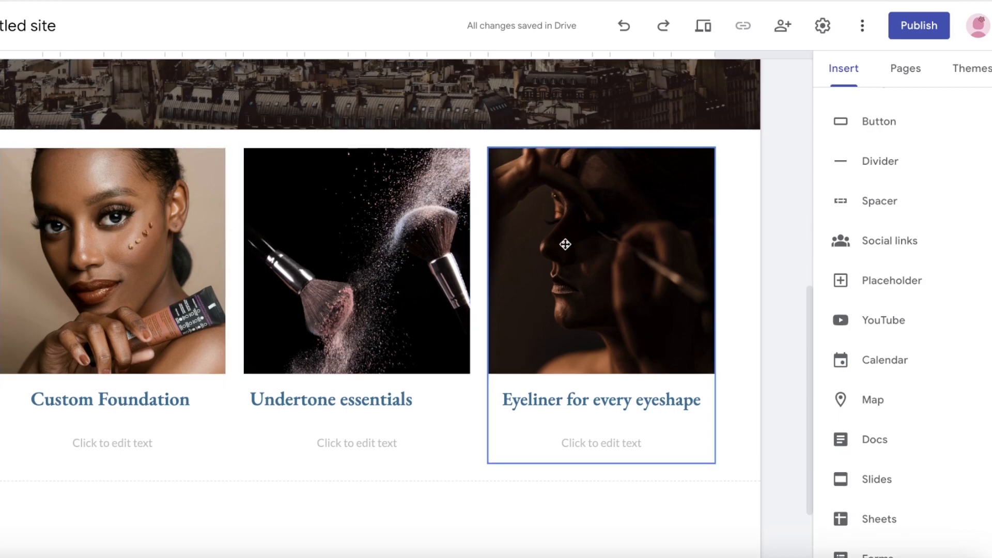
{"action": "scroll", "coordinate": [700, 195], "scroll_direction": "down", "scroll_amount": 2}
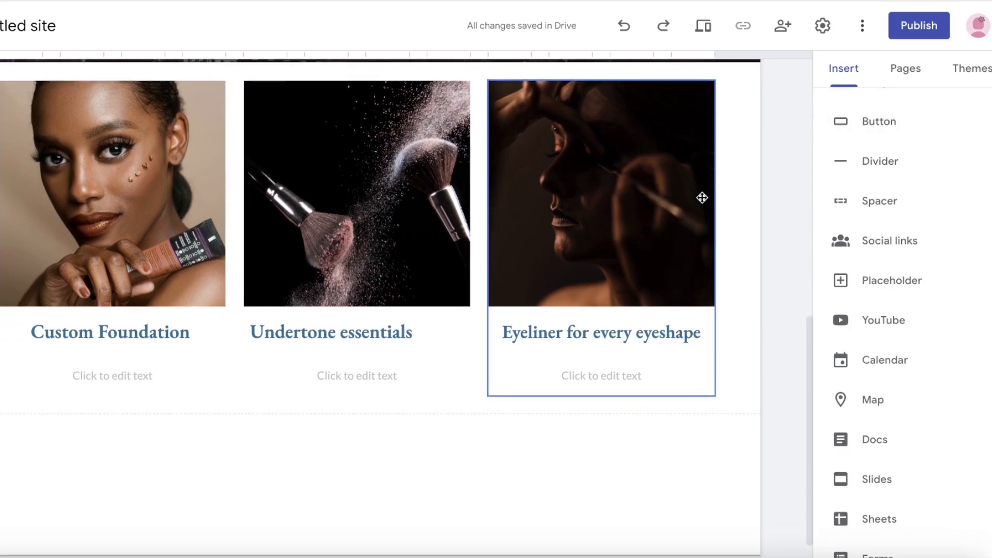
Add a new page named "Portfolio" to the site.
{"action": "left_click", "coordinate": [899, 79]}
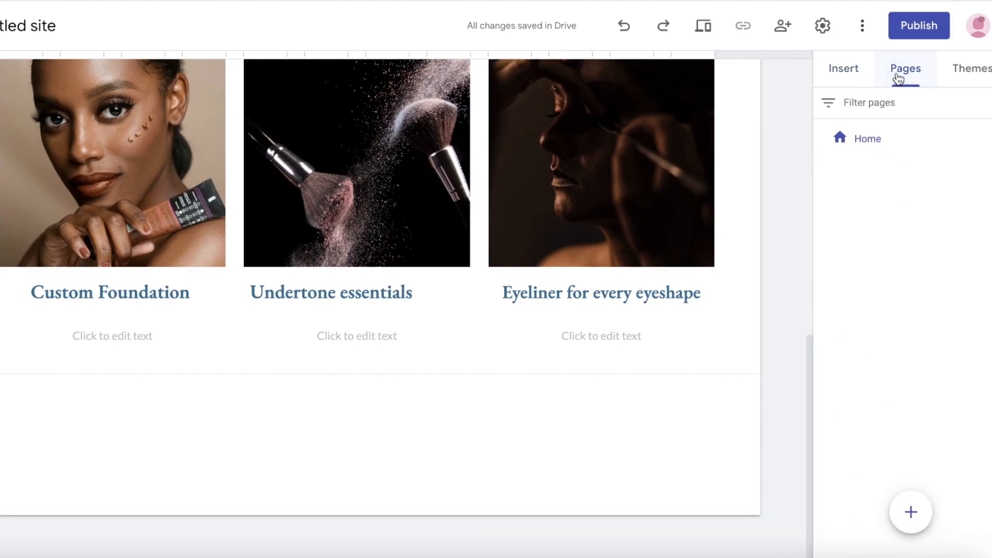
{"action": "left_click", "coordinate": [911, 509]}
{"action": "type", "text": "Wor"}
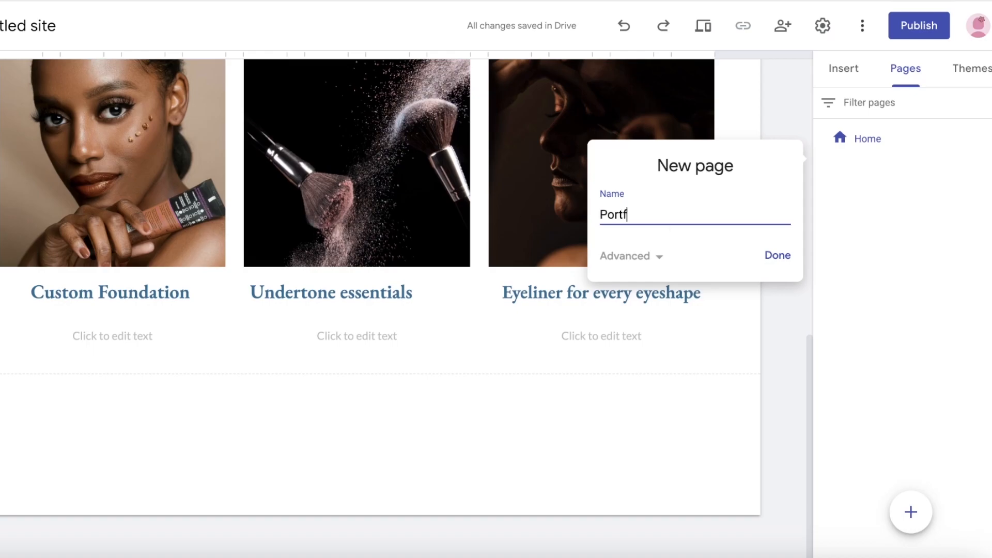
{"action": "left_click", "coordinate": [788, 257]}
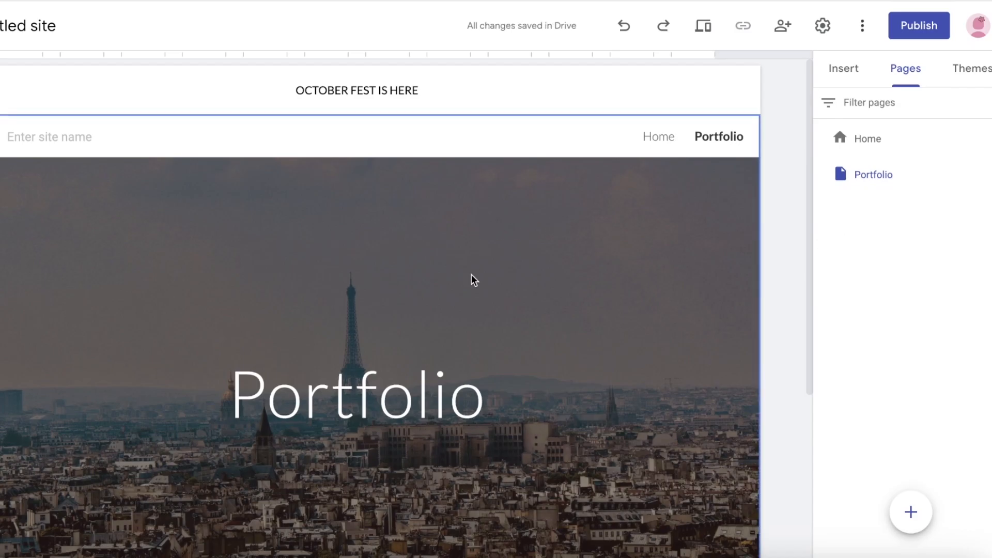
Switch the header type of the Portfolio page to Title only.
{"action": "scroll", "coordinate": [66, 310], "scroll_direction": "down", "scroll_amount": 5}
{"action": "left_click", "coordinate": [173, 354]}
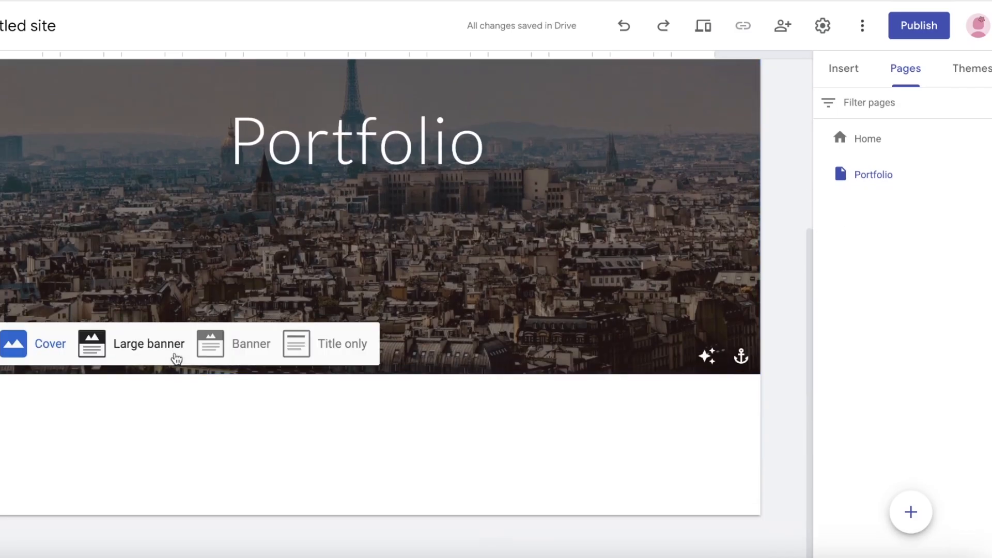
{"action": "left_click", "coordinate": [362, 348]}
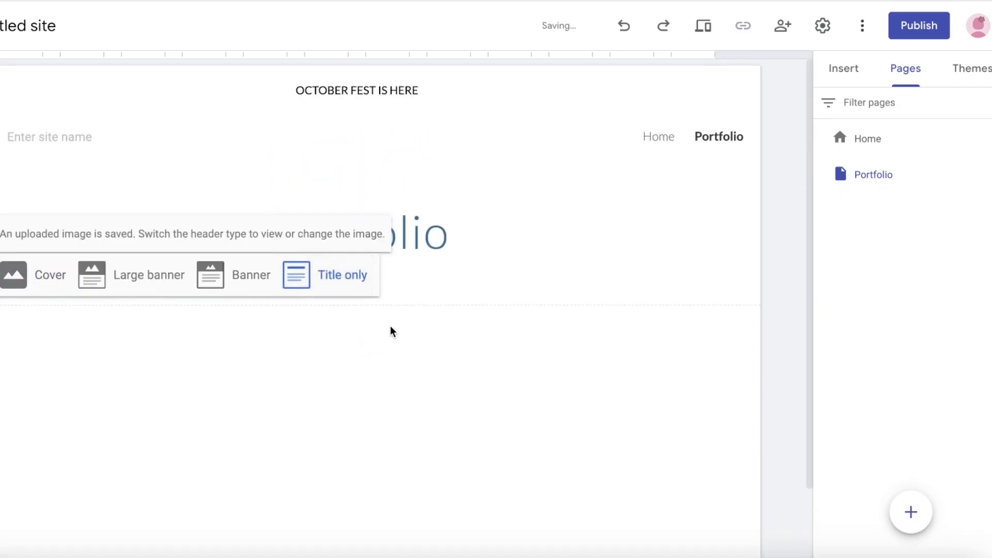
{"action": "scroll", "coordinate": [574, 410], "scroll_direction": "down", "scroll_amount": 2}
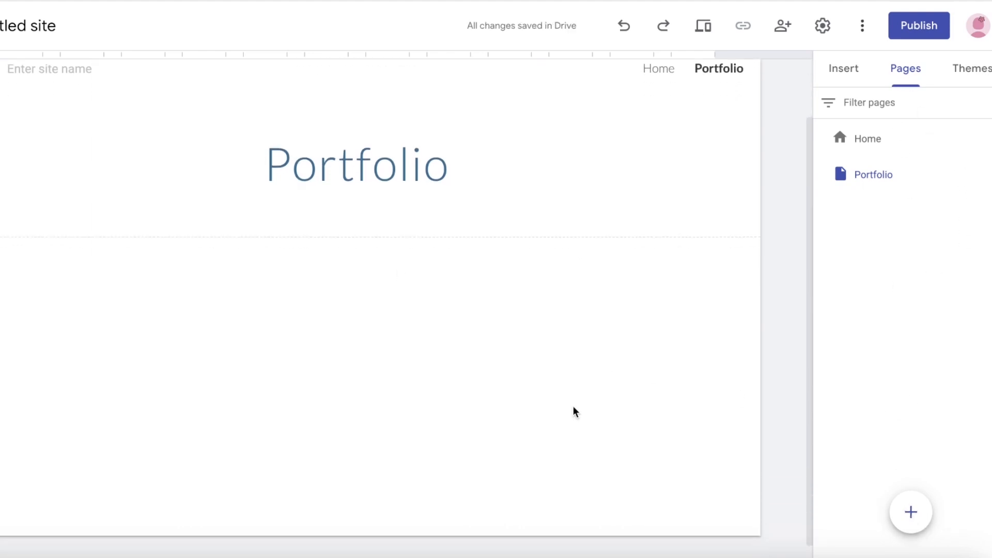
Add a new page named "Foundation Matching" to the site.
{"action": "left_click", "coordinate": [844, 81]}
{"action": "left_click", "coordinate": [900, 75]}
{"action": "left_click", "coordinate": [911, 512]}
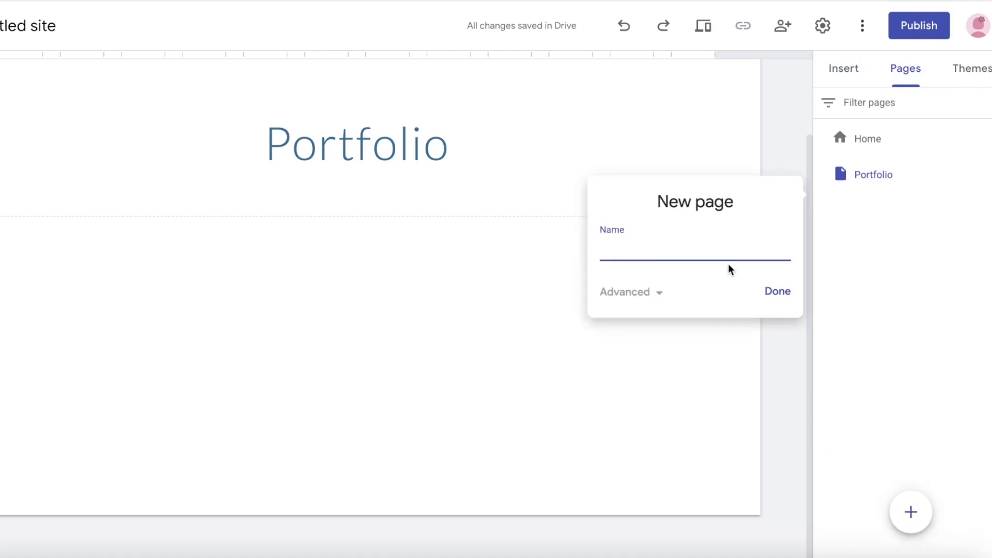
{"action": "type", "text": "Foundation Matching"}
{"action": "key", "text": "Return"}
Add a new page named "Undertone essentials", matching the middle column heading of the home page's image section.
{"action": "left_click", "coordinate": [927, 511]}
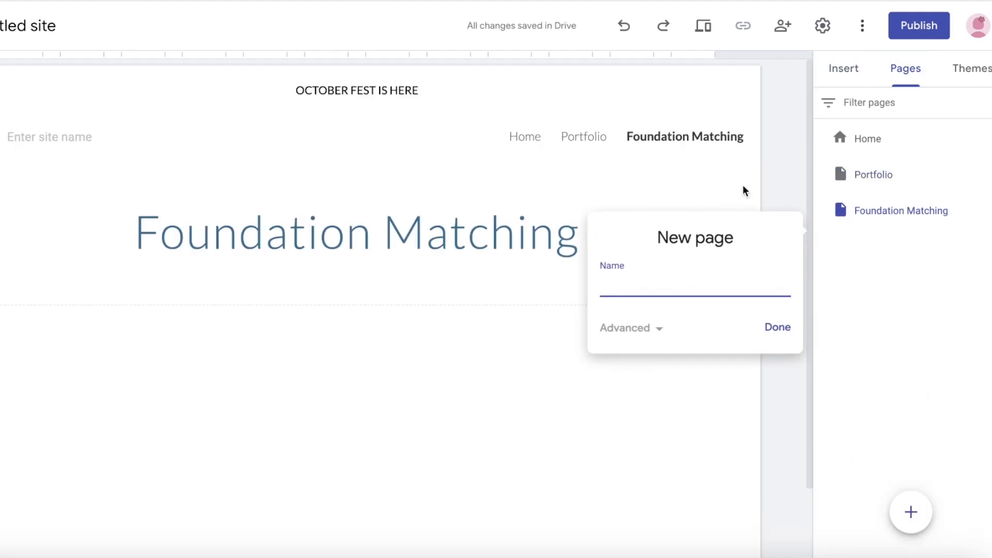
{"action": "left_click", "coordinate": [867, 138]}
{"action": "double_click", "coordinate": [867, 138]}
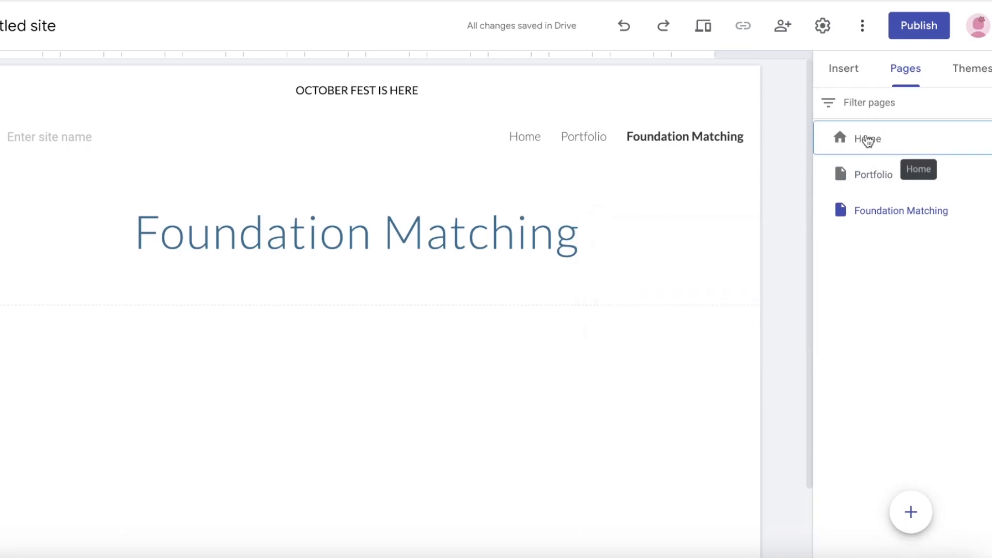
{"action": "scroll", "coordinate": [551, 294], "scroll_direction": "down", "scroll_amount": 10}
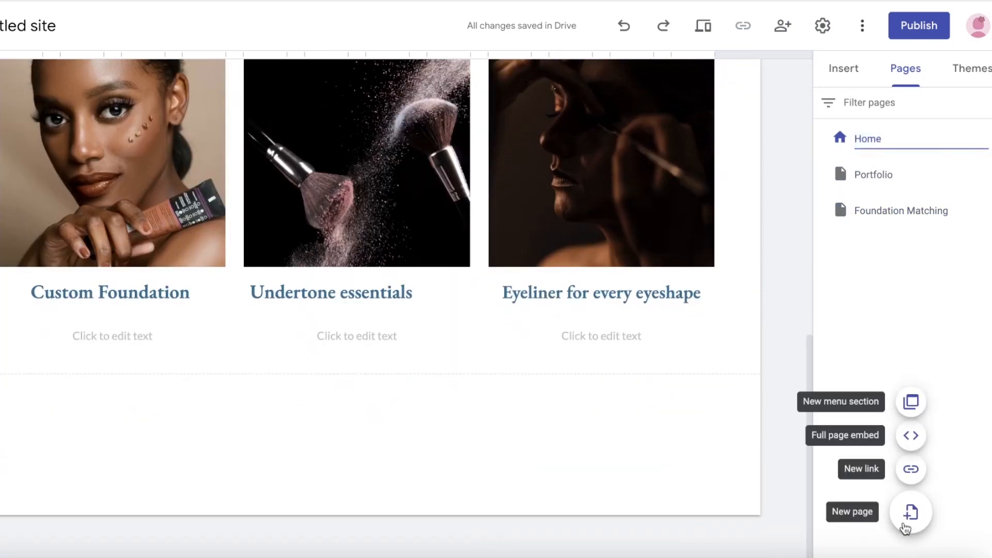
{"action": "left_click", "coordinate": [911, 512]}
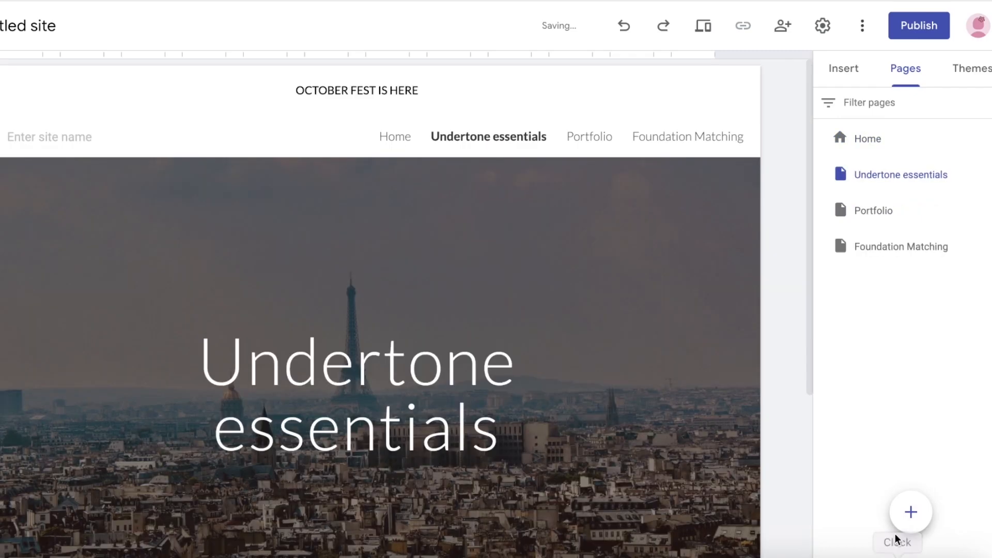
Add a new page named "Eyeliner for every shape" to the site.
{"action": "left_click", "coordinate": [911, 511]}
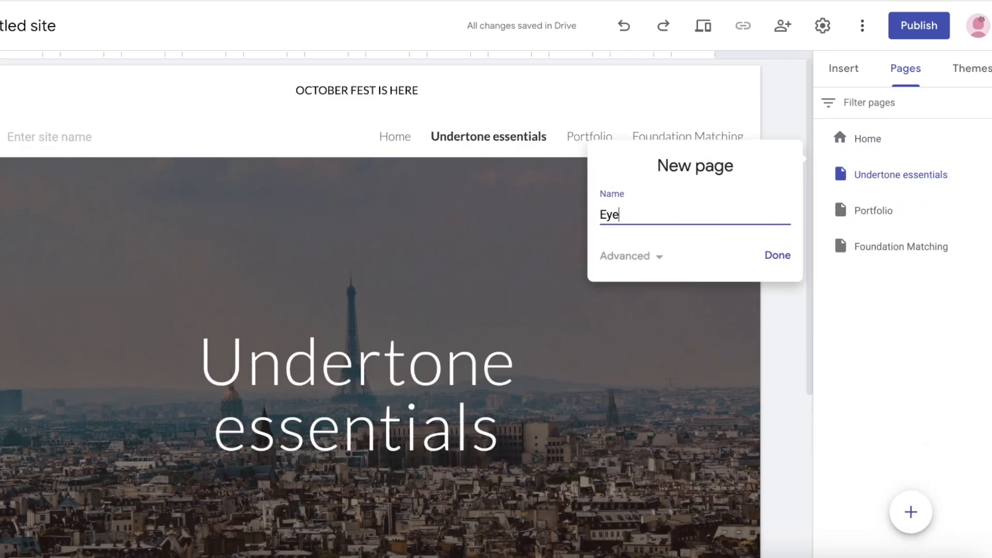
{"action": "type", "text": "liner for every shape"}
{"action": "key", "text": "Return"}
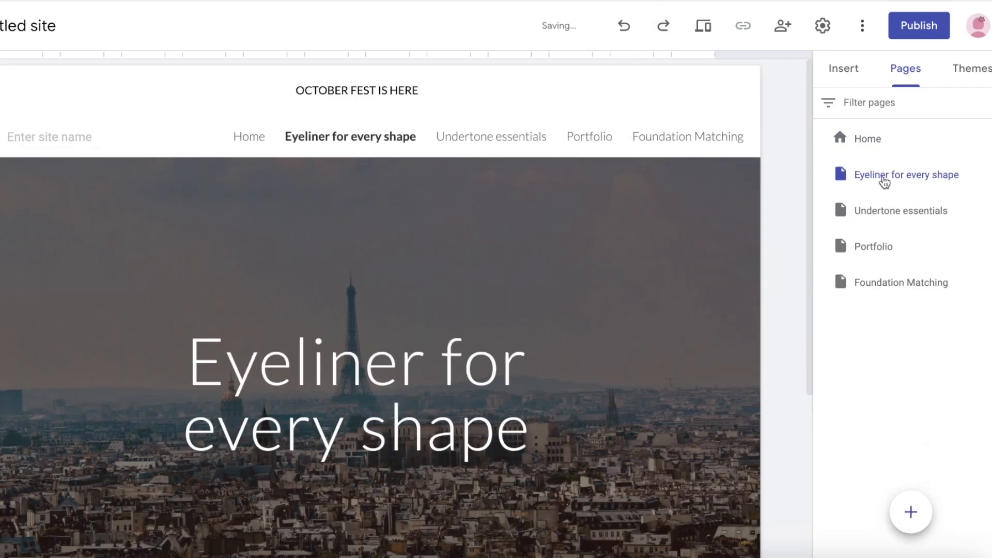
Return to the home page and move the Portfolio page directly below Home in the page order.
{"action": "left_click", "coordinate": [876, 148]}
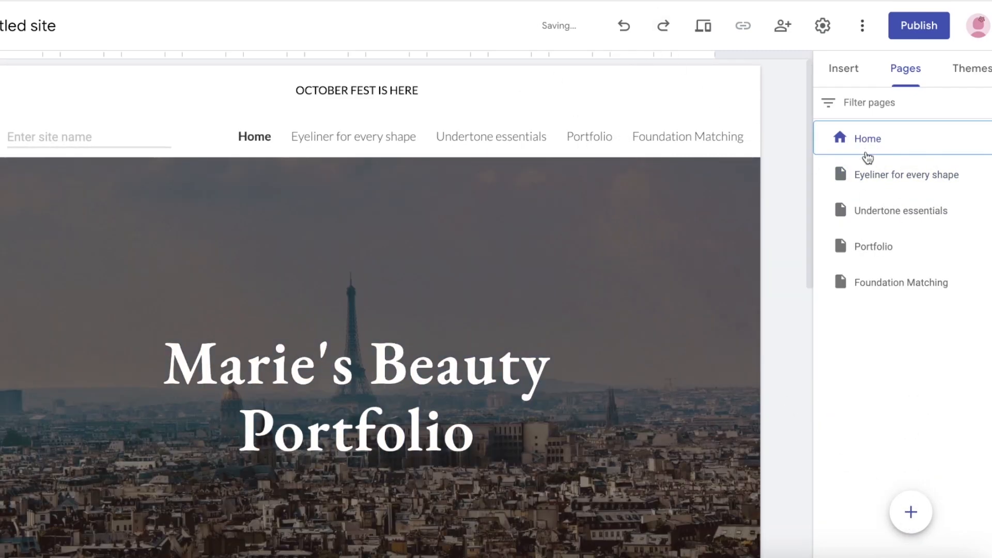
{"action": "scroll", "coordinate": [775, 327], "scroll_direction": "down", "scroll_amount": 10}
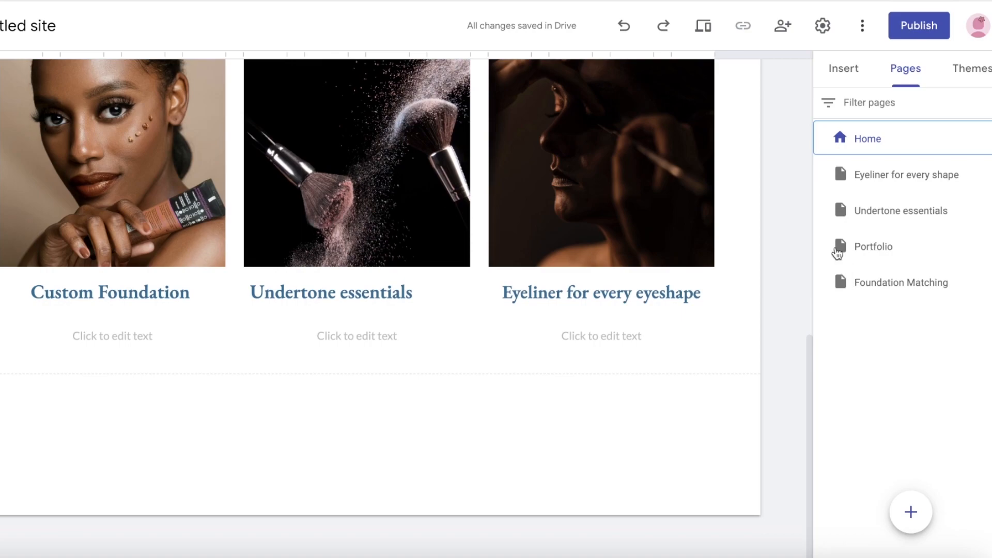
{"action": "left_click_drag", "start_coordinate": [837, 252], "coordinate": [827, 156]}
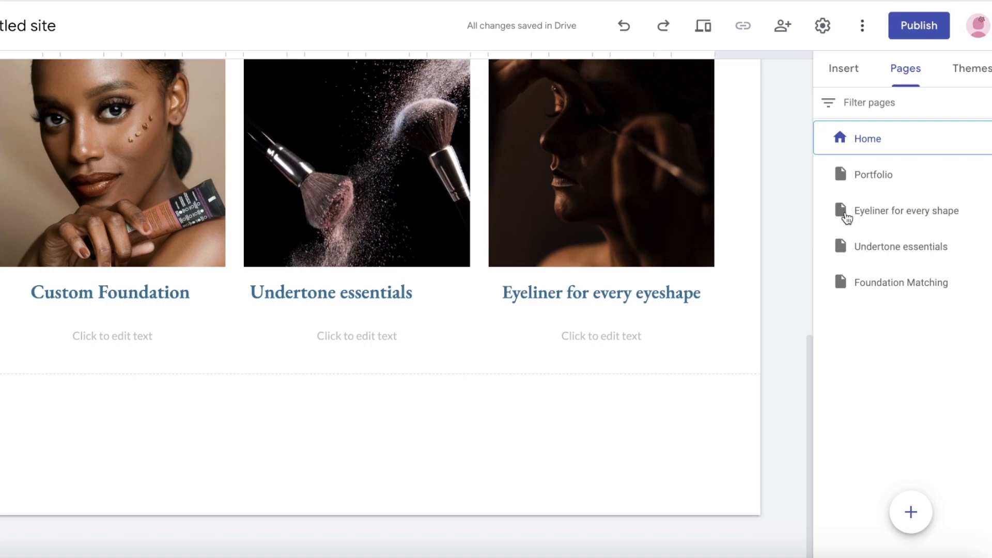
Nest the remaining three pages under Portfolio in the order Foundation Matching, Undertone essentials, Eyeliner for every shape.
{"action": "left_click_drag", "start_coordinate": [852, 284], "coordinate": [887, 169]}
{"action": "left_click_drag", "start_coordinate": [850, 250], "coordinate": [854, 190]}
{"action": "left_click_drag", "start_coordinate": [844, 288], "coordinate": [850, 174]}
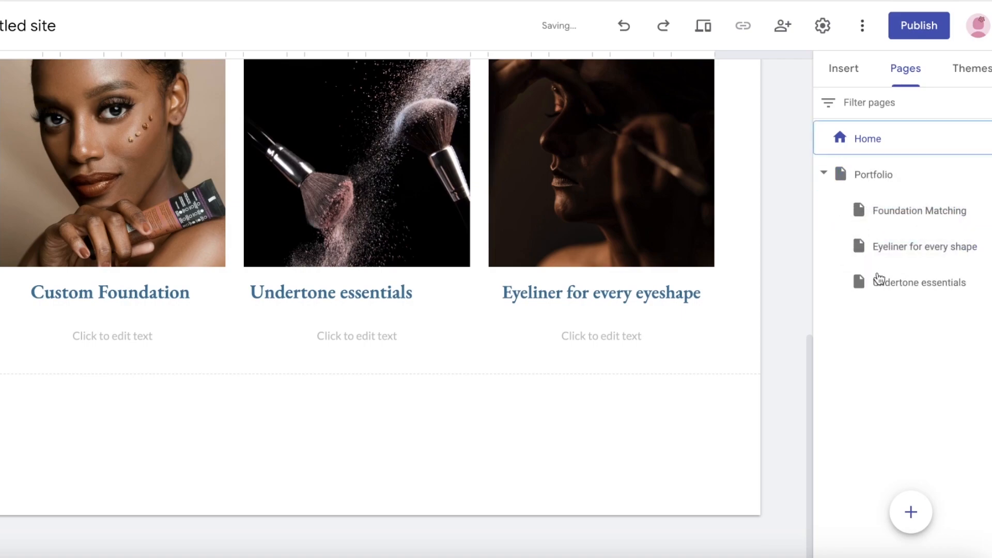
{"action": "left_click_drag", "start_coordinate": [869, 267], "coordinate": [865, 224]}
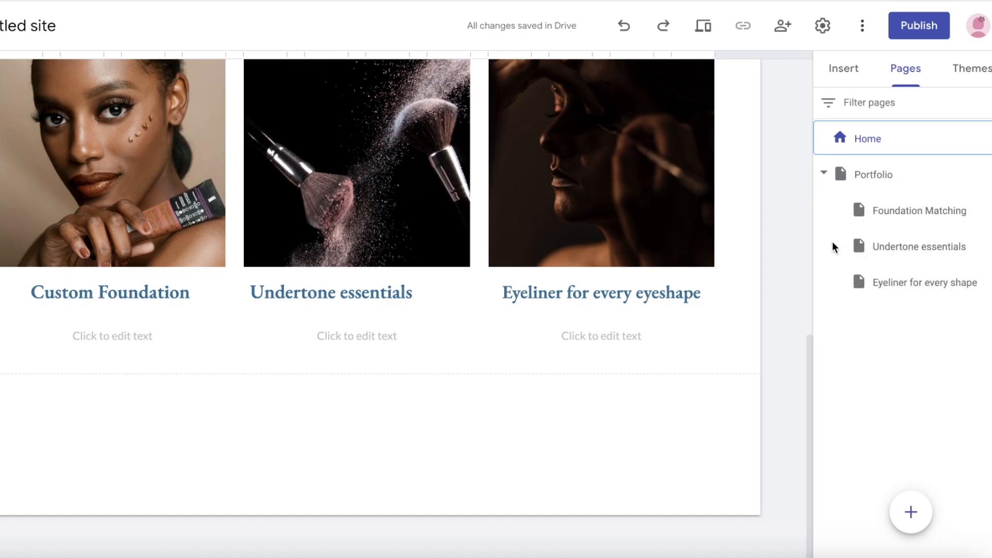
Nest "Eyeliner for every shape" under "Undertone essentials" and move it back to the level directly under Portfolio.
{"action": "left_click", "coordinate": [879, 283]}
{"action": "left_click_drag", "start_coordinate": [868, 282], "coordinate": [810, 312]}
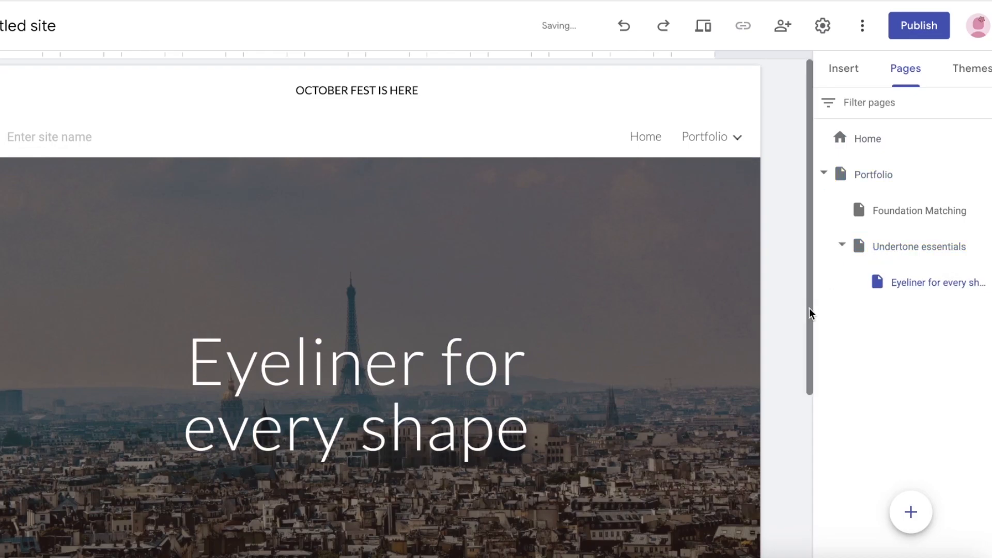
{"action": "left_click_drag", "start_coordinate": [877, 288], "coordinate": [860, 198]}
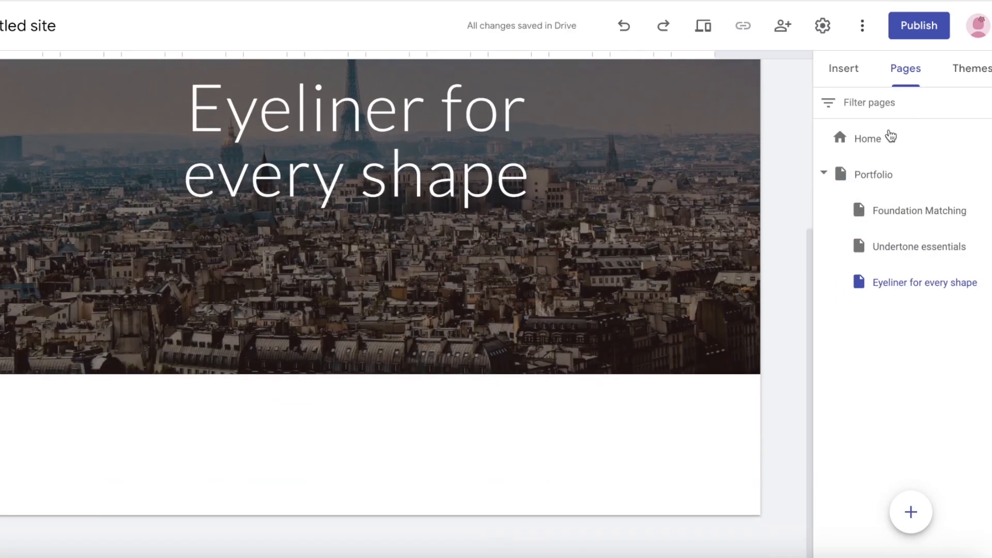
Try to link the "Custom Foundation" heading on the home page to the Foundation Matching page.
{"action": "left_click", "coordinate": [890, 138]}
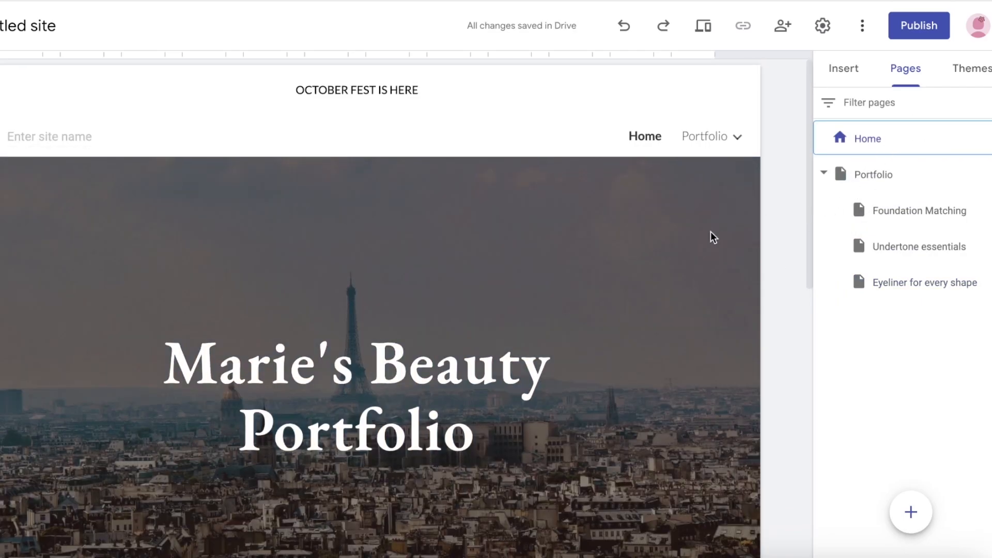
{"action": "scroll", "coordinate": [716, 234], "scroll_direction": "down", "scroll_amount": 10}
{"action": "left_click", "coordinate": [159, 166]}
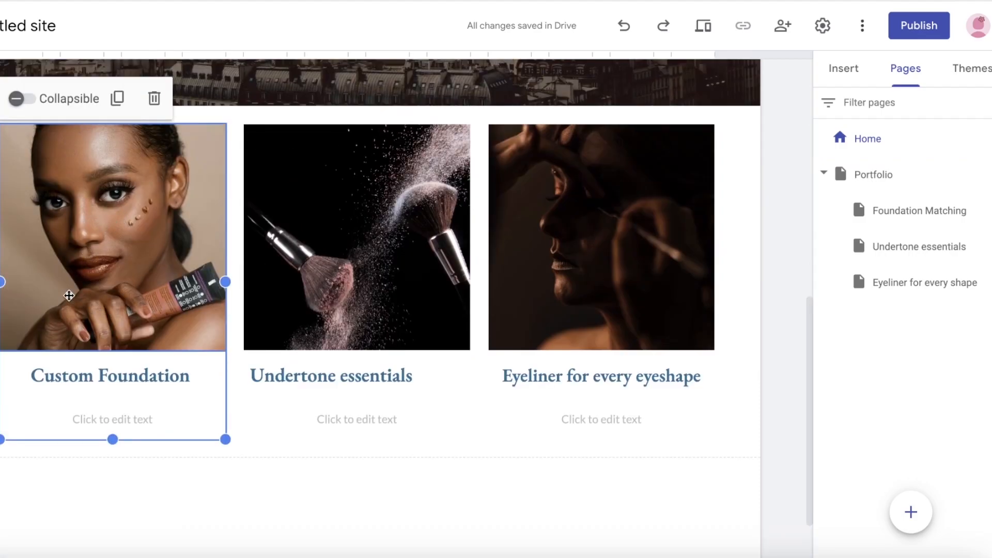
{"action": "right_click", "coordinate": [107, 212]}
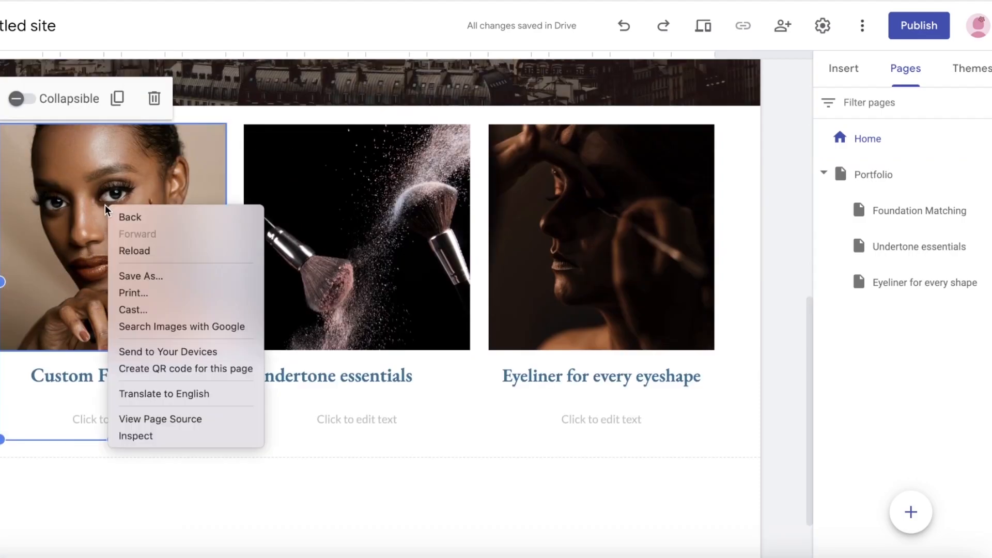
{"action": "left_click", "coordinate": [93, 204]}
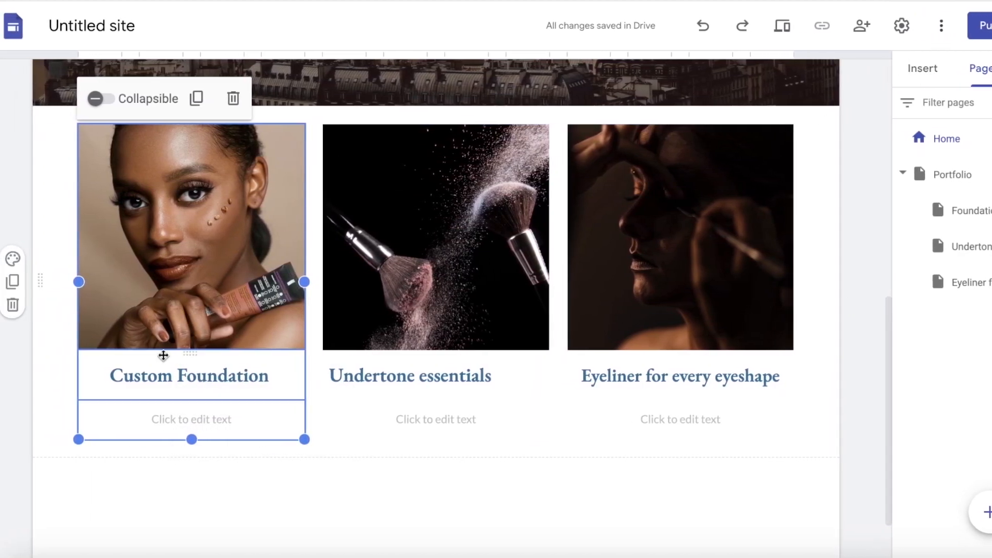
{"action": "left_click", "coordinate": [186, 375]}
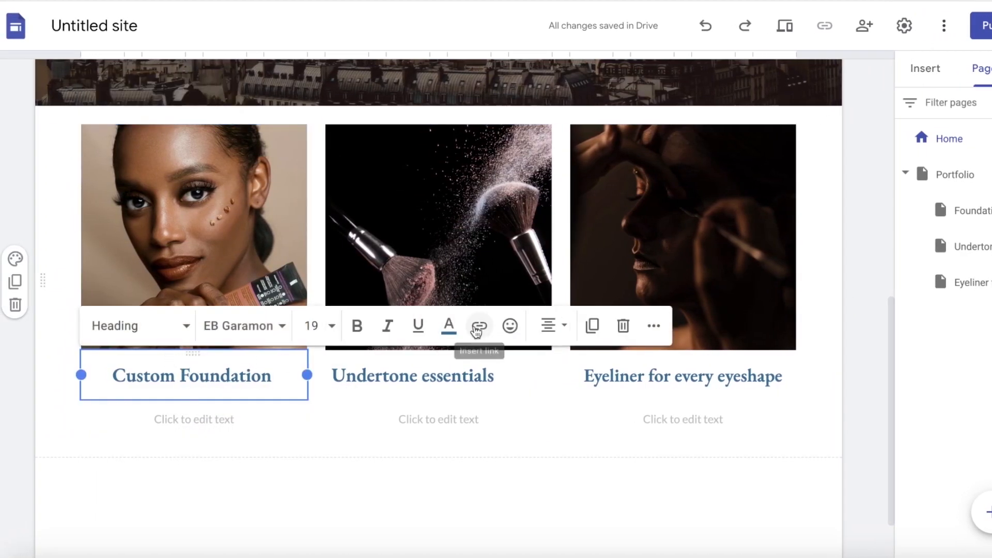
{"action": "left_click", "coordinate": [479, 327]}
{"action": "scroll", "coordinate": [303, 403], "scroll_direction": "down", "scroll_amount": 1}
{"action": "left_click", "coordinate": [291, 366]}
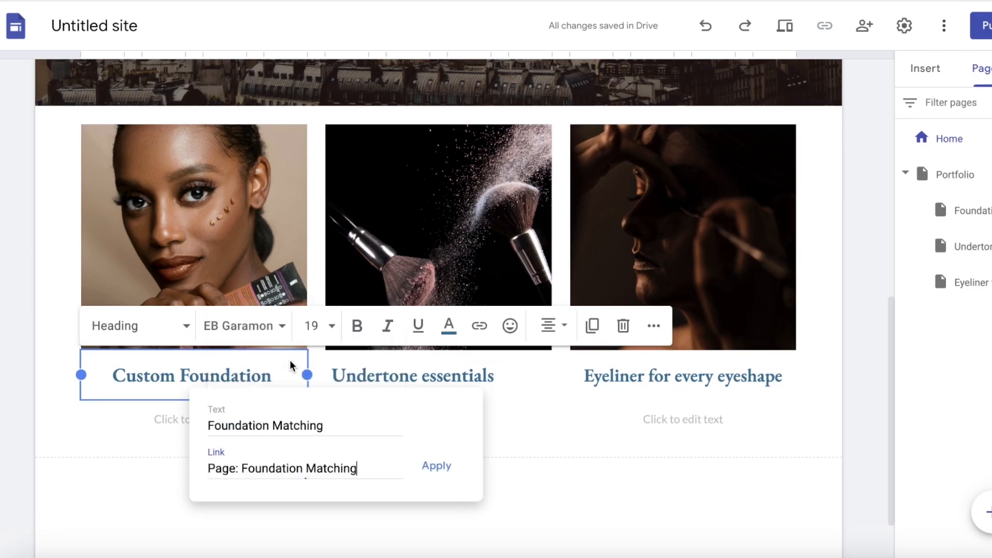
Insert a link to the Undertone essentials page in the heading of the middle column.
{"action": "left_click", "coordinate": [402, 380]}
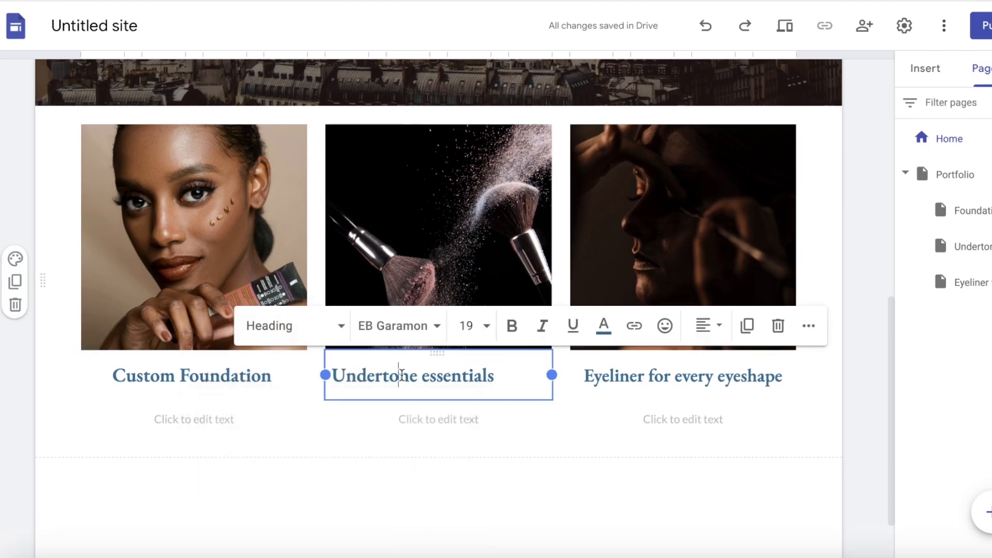
{"action": "left_click", "coordinate": [628, 327]}
{"action": "left_click", "coordinate": [514, 412]}
{"action": "left_click", "coordinate": [734, 368]}
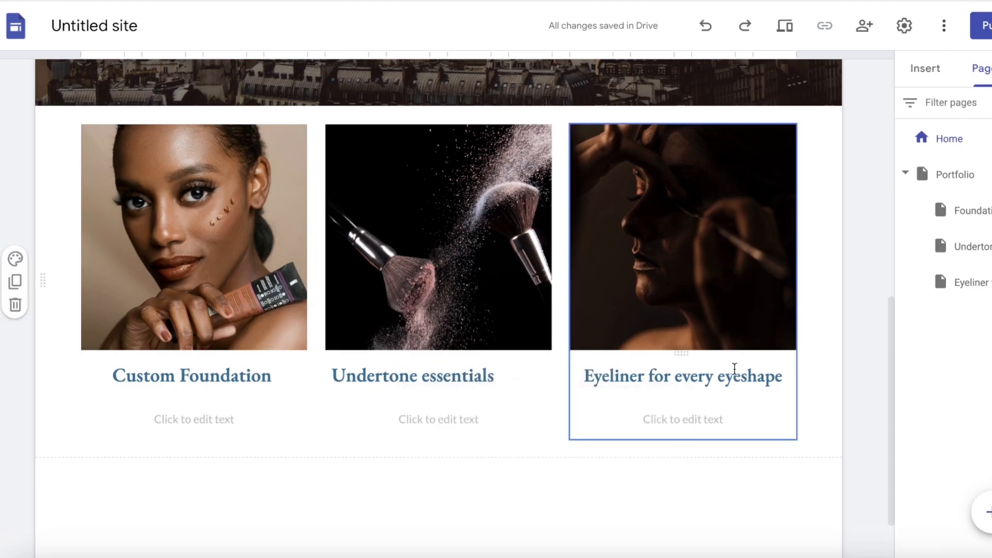
{"action": "left_click", "coordinate": [482, 362]}
{"action": "left_click", "coordinate": [635, 325]}
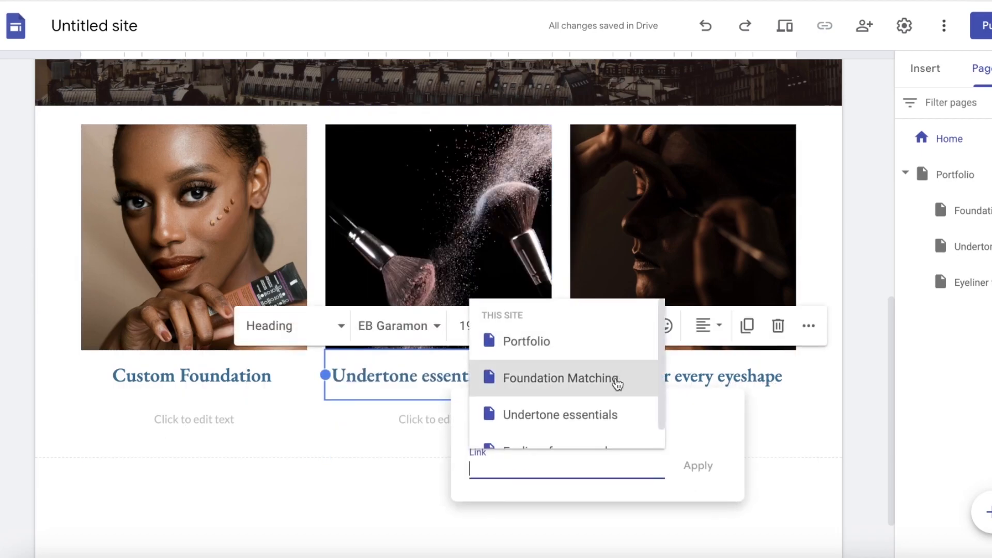
{"action": "left_click", "coordinate": [588, 414]}
{"action": "left_click", "coordinate": [709, 468]}
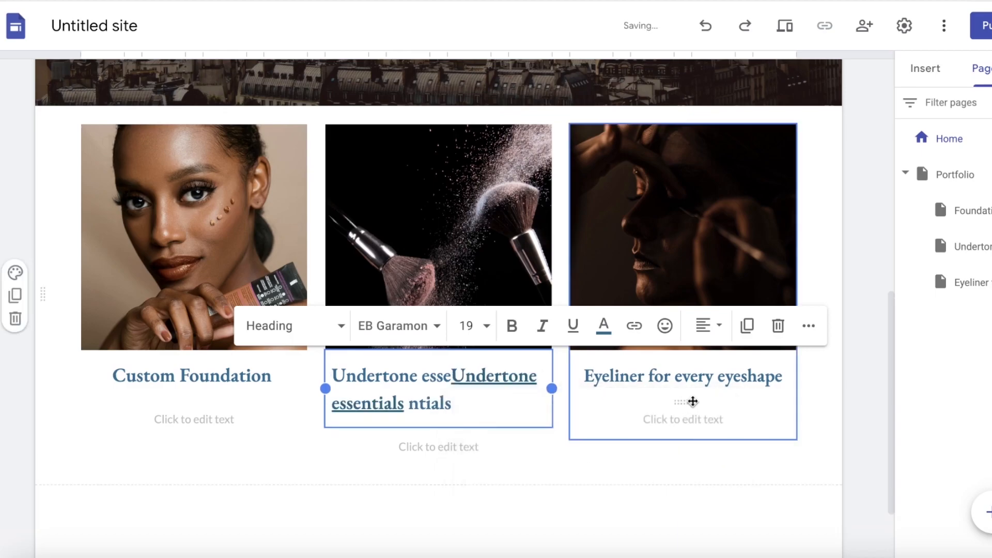
Replace the linked text's capital U with a lowercase "u" and remove the underline from the middle column heading.
{"action": "left_click", "coordinate": [471, 376]}
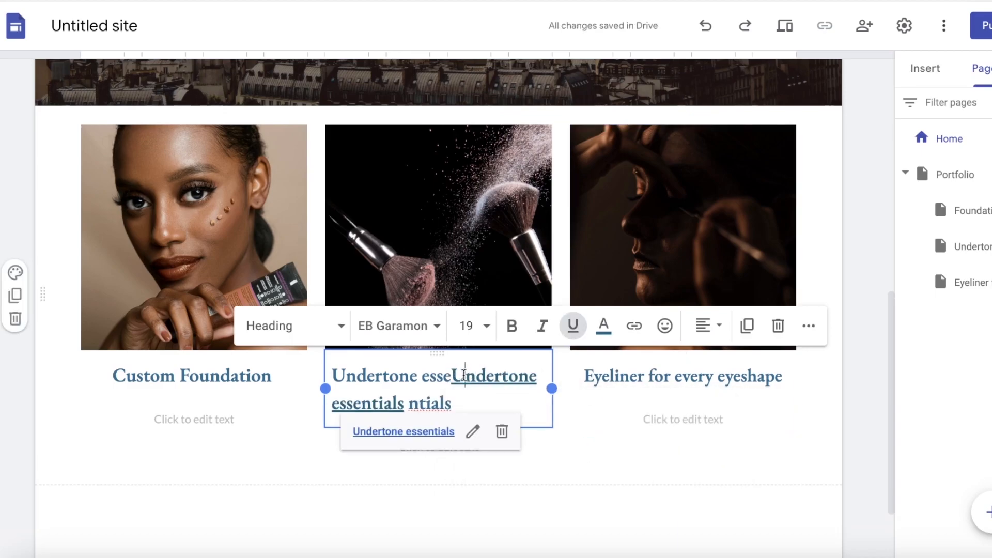
{"action": "key", "text": "BackSpace"}
{"action": "type", "text": "u"}
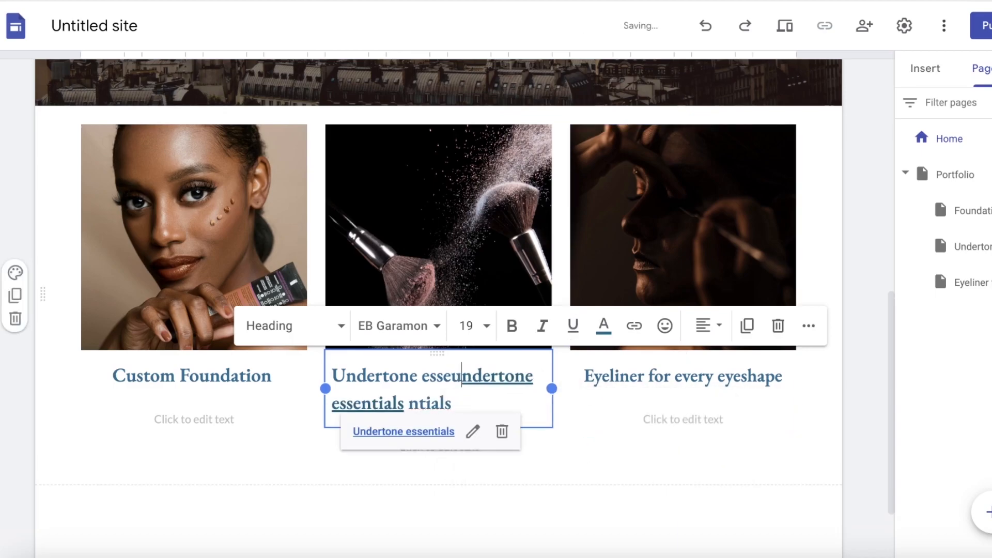
{"action": "triple_click", "coordinate": [464, 377]}
{"action": "left_click", "coordinate": [573, 326]}
{"action": "left_click", "coordinate": [573, 326]}
Link the "Eyeliner for every eyeshape" heading to the "Eyeliner for every shape" page and remove its underline.
{"action": "triple_click", "coordinate": [750, 377]}
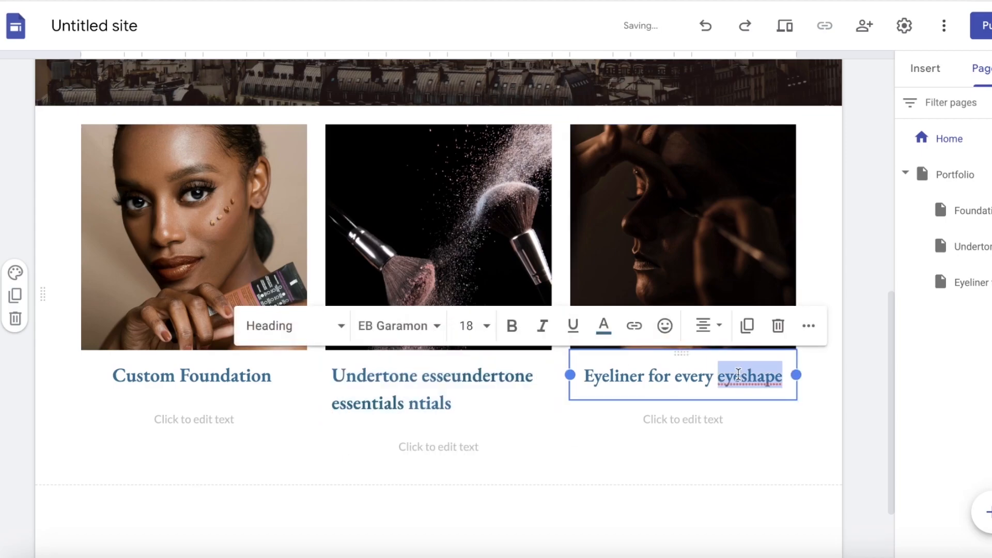
{"action": "left_click", "coordinate": [634, 326]}
{"action": "scroll", "coordinate": [659, 416], "scroll_direction": "down", "scroll_amount": 1}
{"action": "left_click", "coordinate": [660, 422]}
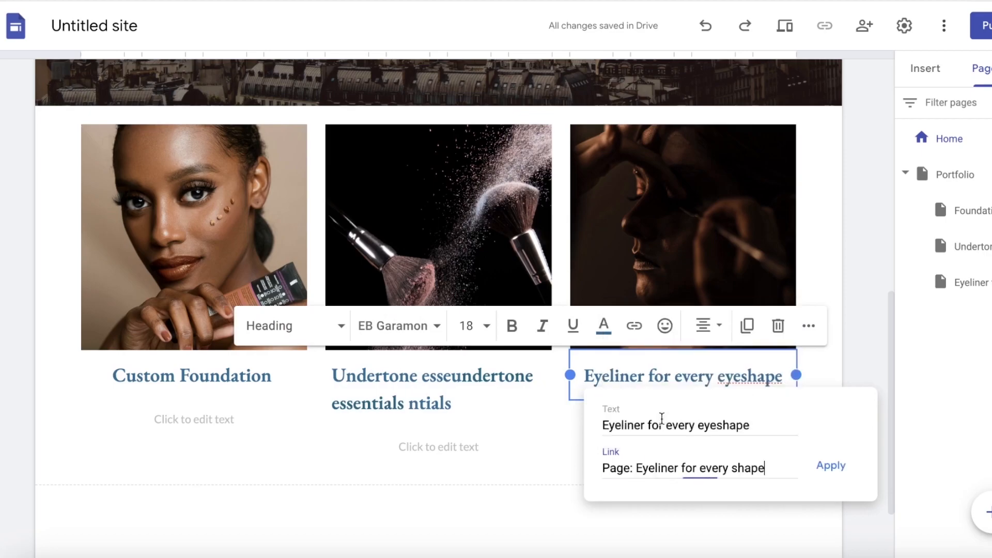
{"action": "left_click", "coordinate": [830, 467]}
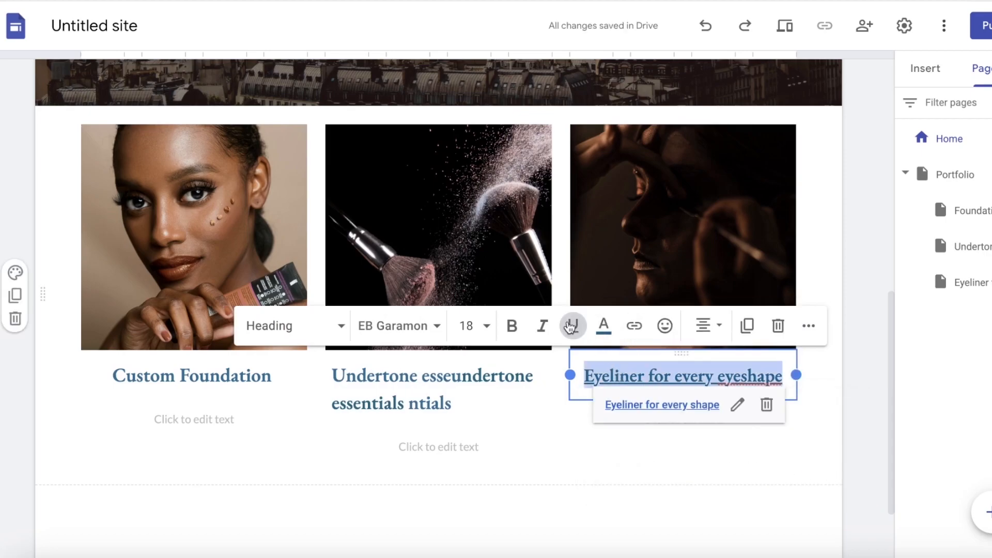
{"action": "left_click", "coordinate": [575, 327]}
Try to add a link to the "Custom Foundation" heading and look over the home page.
{"action": "double_click", "coordinate": [202, 378]}
{"action": "triple_click", "coordinate": [202, 380]}
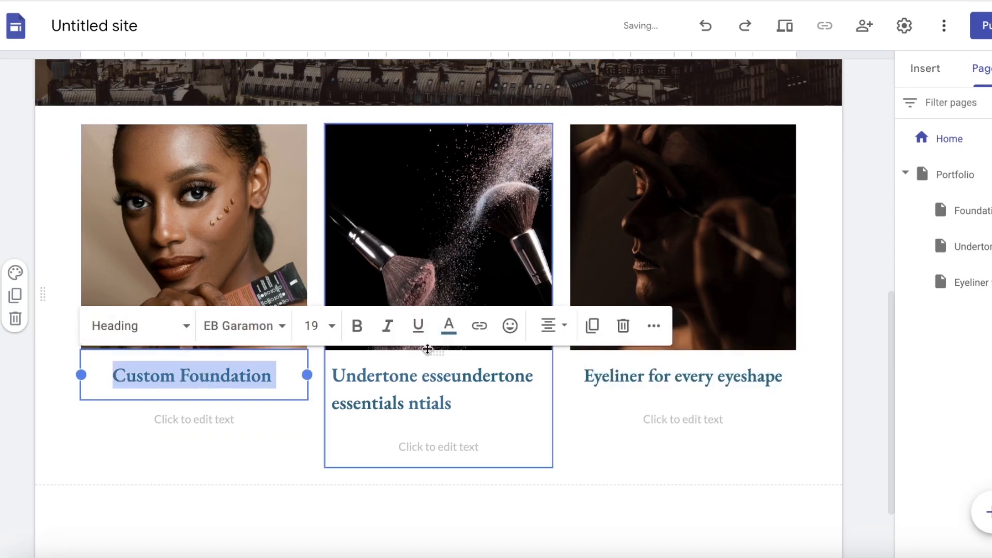
{"action": "left_click", "coordinate": [485, 329]}
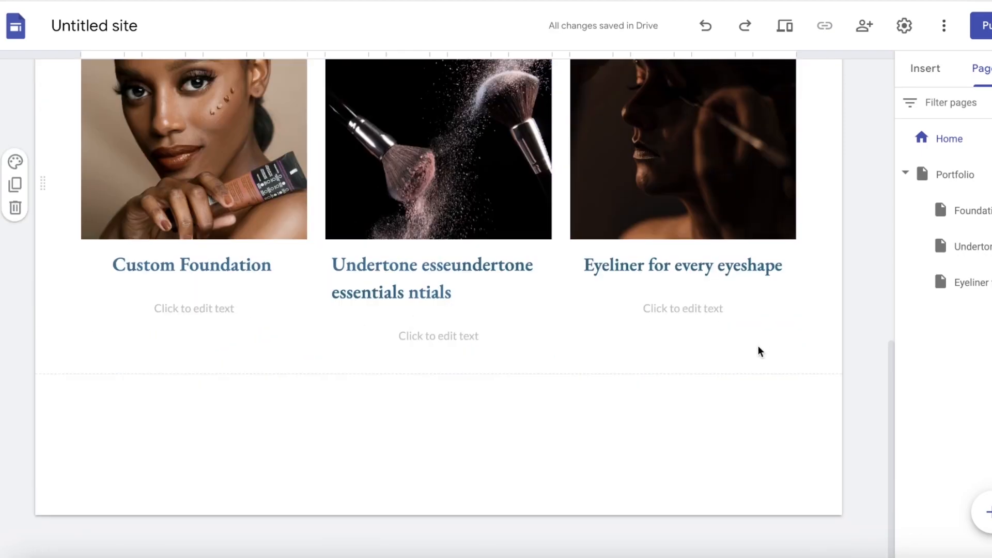
{"action": "scroll", "coordinate": [230, 213], "scroll_direction": "up", "scroll_amount": 7}
{"action": "scroll", "coordinate": [237, 214], "scroll_direction": "down", "scroll_amount": 7}
Try out inserting a button and a divider below the three-column image section.
{"action": "left_click", "coordinate": [927, 71]}
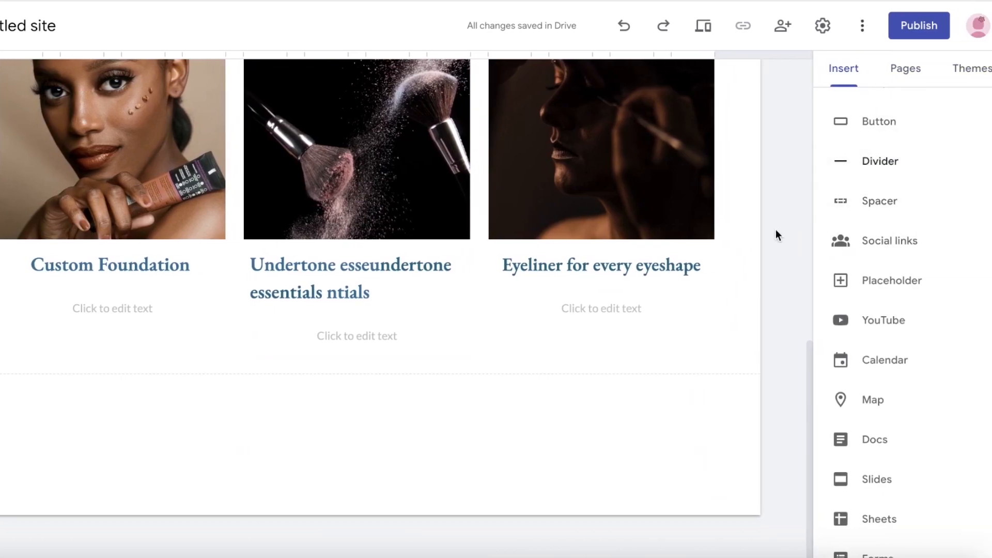
{"action": "left_click", "coordinate": [847, 129]}
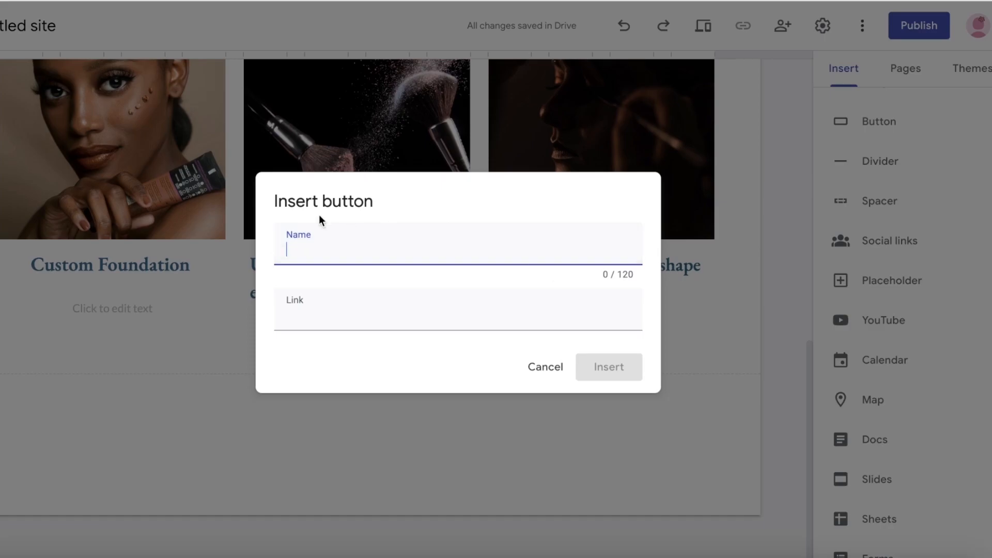
{"action": "left_click", "coordinate": [561, 376]}
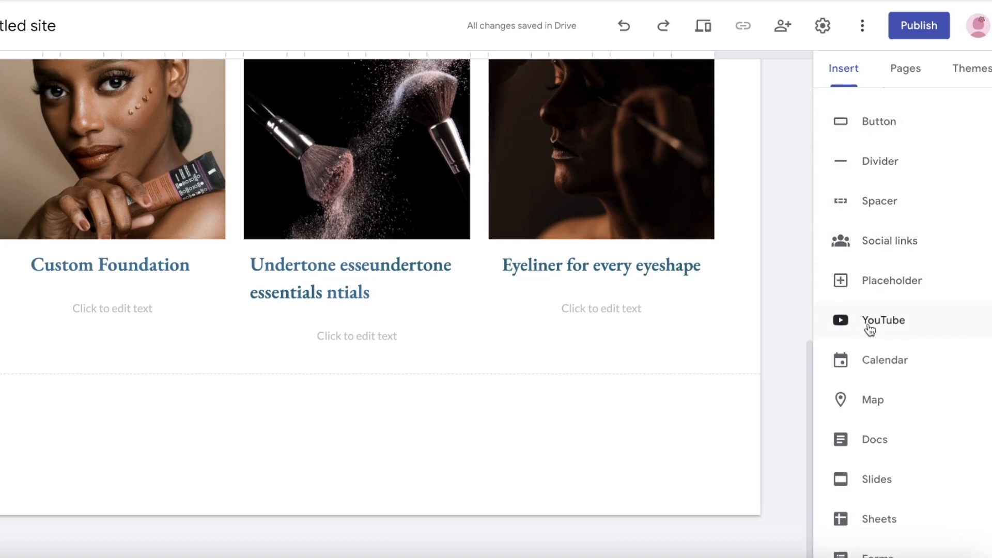
{"action": "left_click", "coordinate": [839, 179]}
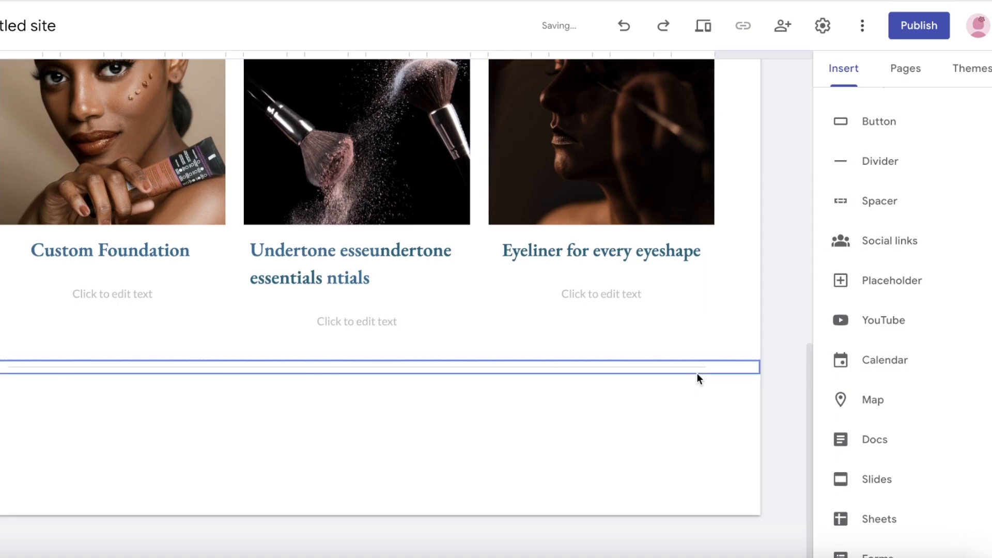
{"action": "key", "text": "Delete"}
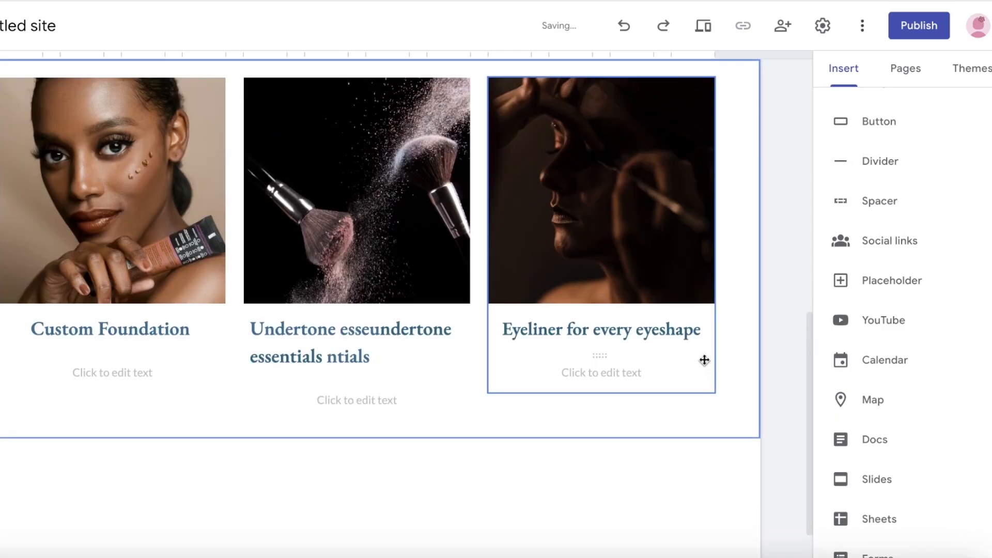
Insert a spacer below the three-column image section.
{"action": "left_click", "coordinate": [864, 198]}
{"action": "left_click", "coordinate": [580, 455]}
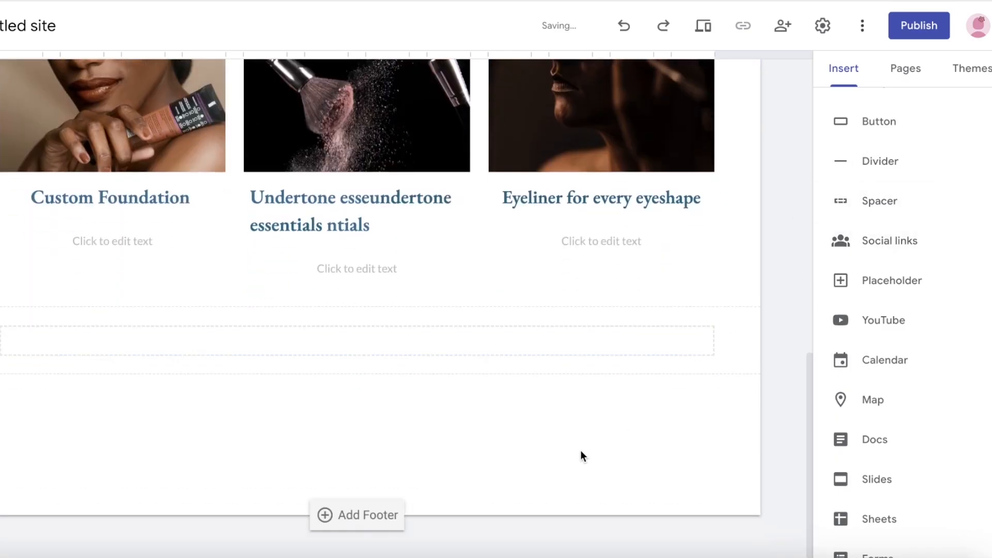
Start inserting a YouTube video and search for "makeup" videos.
{"action": "left_click", "coordinate": [838, 334]}
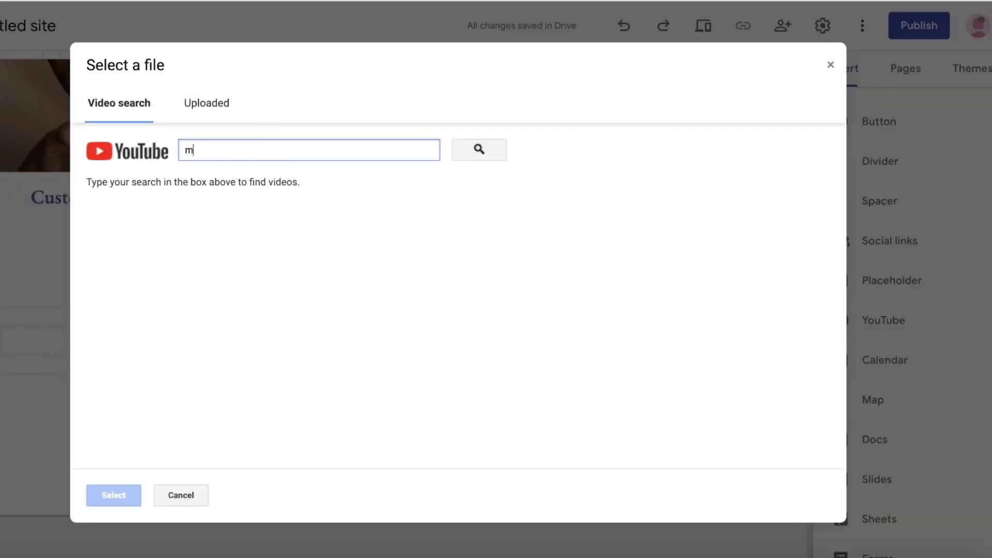
{"action": "type", "text": "makeup"}
{"action": "key", "text": "Return"}
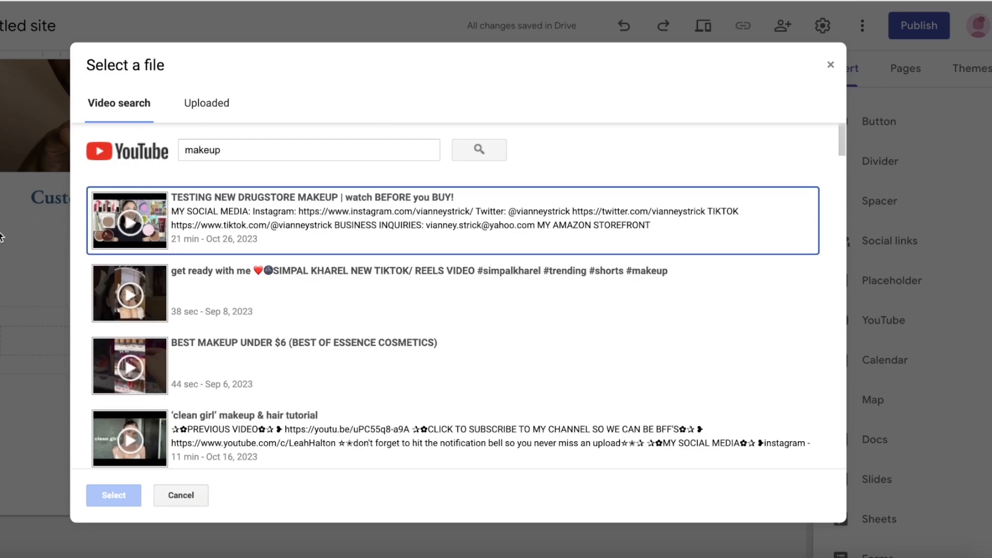
Insert the YouTube video "Go To Glam Using My Favorite Makeup" from the makeup search results.
{"action": "scroll", "coordinate": [191, 222], "scroll_direction": "down", "scroll_amount": 10}
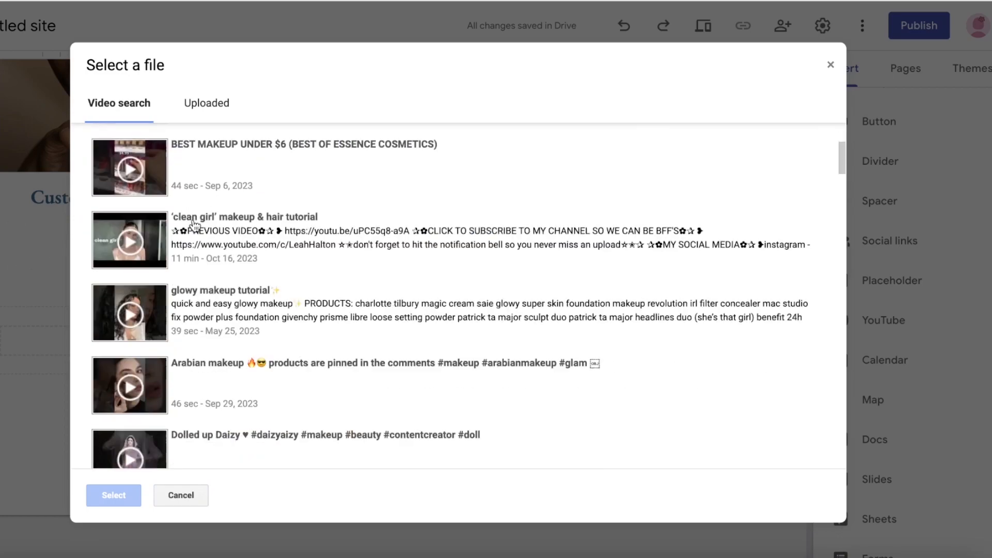
{"action": "left_click", "coordinate": [185, 351]}
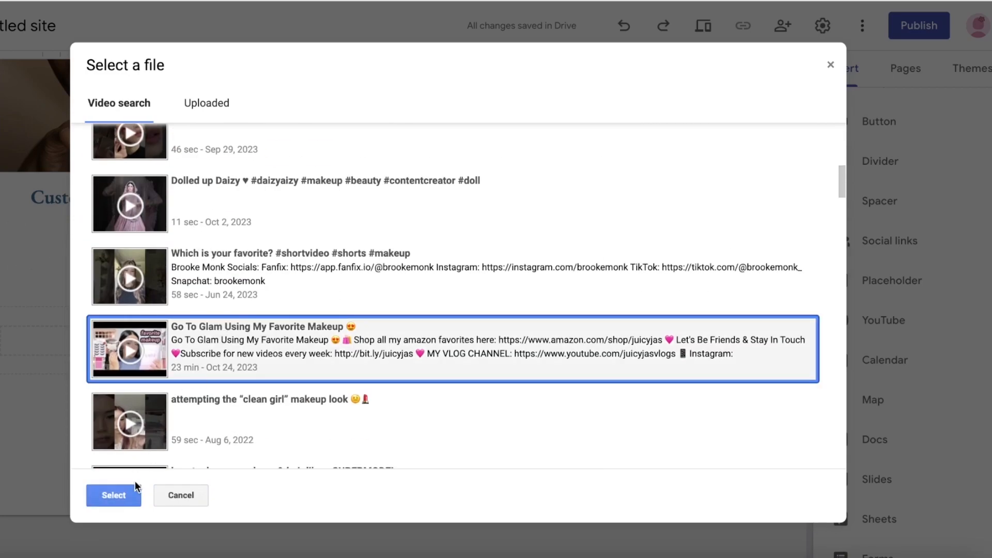
{"action": "left_click", "coordinate": [125, 495]}
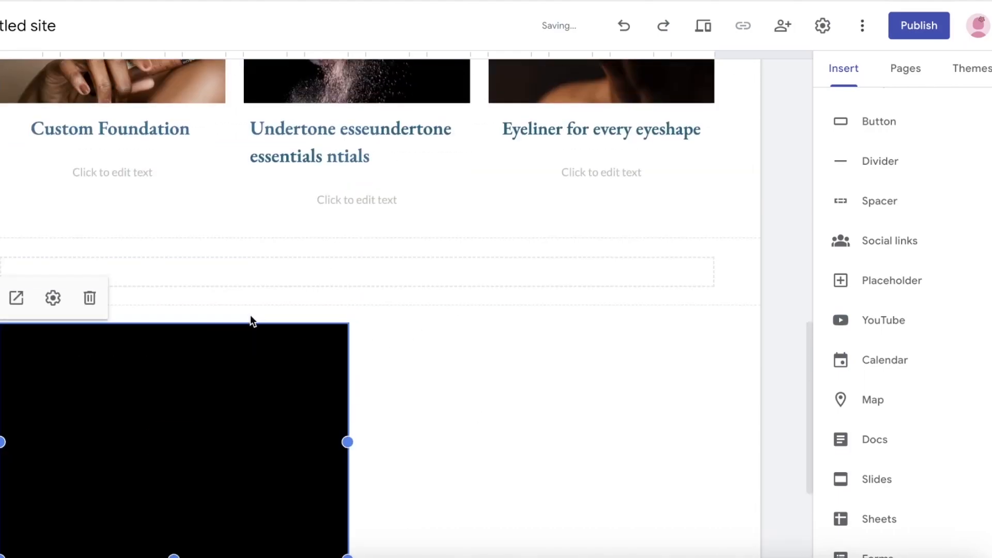
Centre the embedded makeup video in its section and enlarge it to span most of the page width.
{"action": "scroll", "coordinate": [251, 318], "scroll_direction": "down", "scroll_amount": 1}
{"action": "left_click_drag", "start_coordinate": [124, 393], "coordinate": [402, 389]}
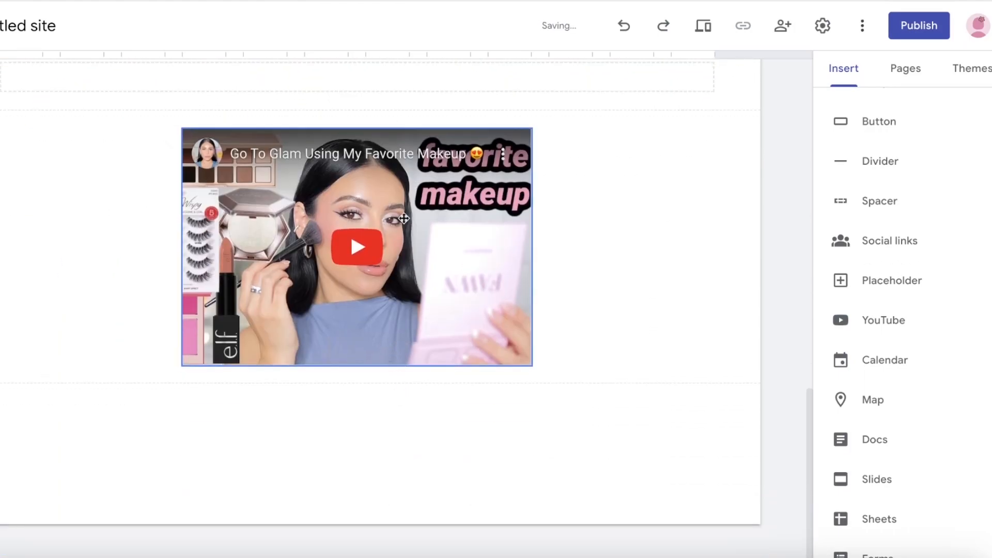
{"action": "left_click_drag", "start_coordinate": [532, 366], "coordinate": [796, 398]}
{"action": "left_click_drag", "start_coordinate": [483, 266], "coordinate": [352, 259]}
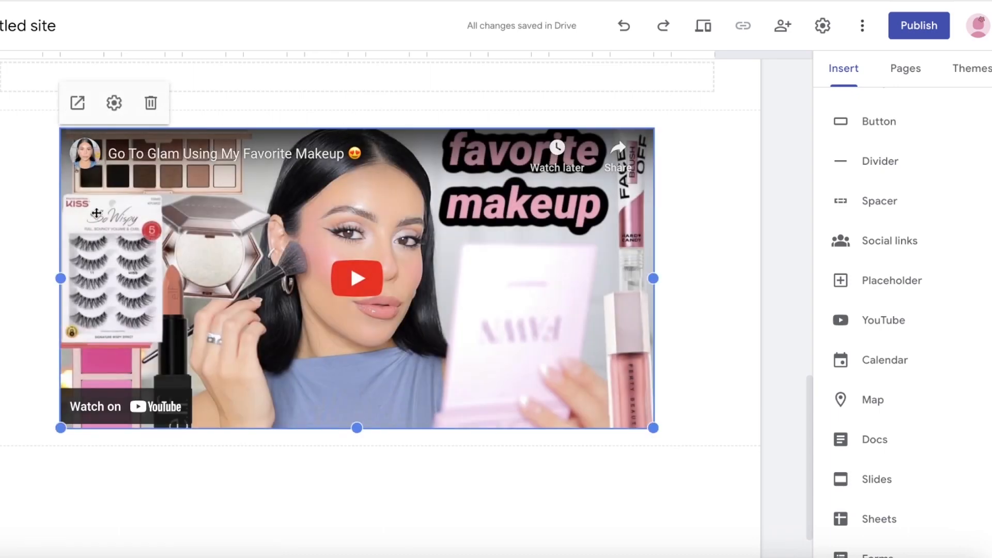
{"action": "left_click_drag", "start_coordinate": [61, 278], "coordinate": [61, 245]}
{"action": "left_click", "coordinate": [689, 271]}
{"action": "left_click_drag", "start_coordinate": [167, 262], "coordinate": [399, 230]}
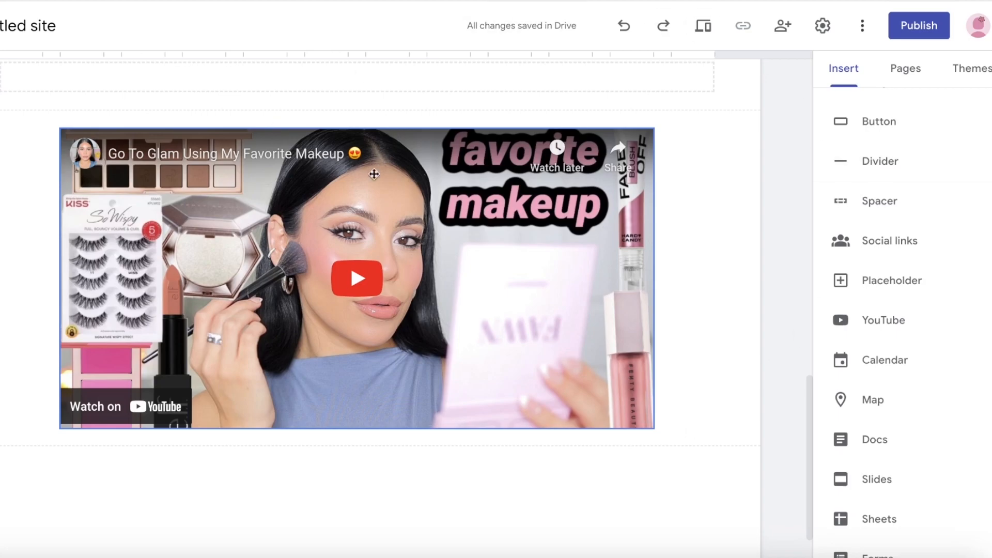
{"action": "scroll", "coordinate": [687, 212], "scroll_direction": "up", "scroll_amount": 10}
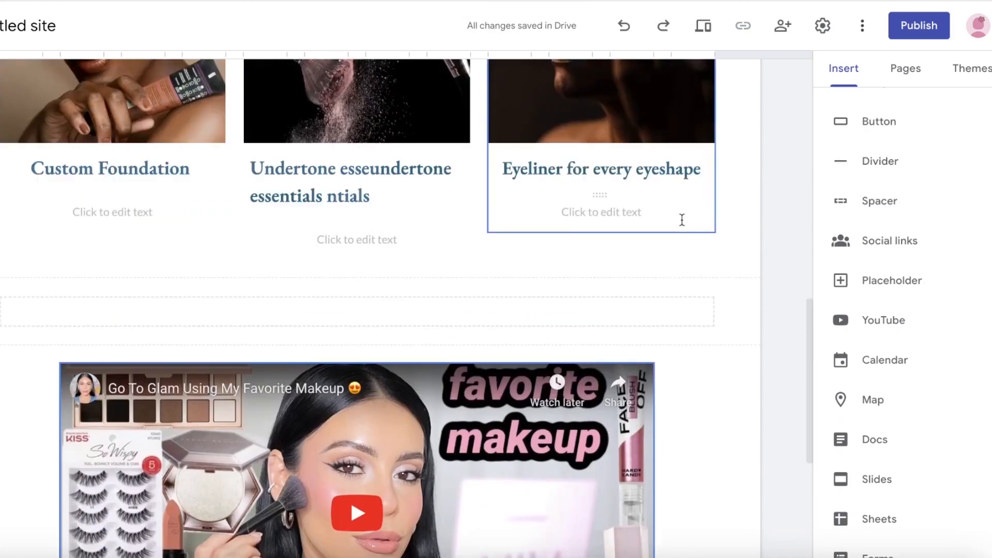
{"action": "scroll", "coordinate": [463, 234], "scroll_direction": "down", "scroll_amount": 10}
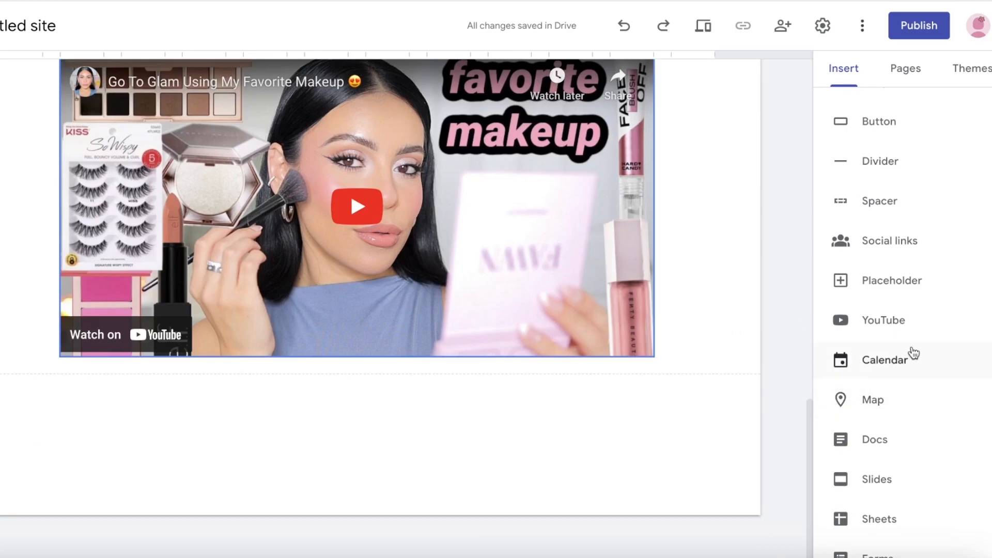
{"action": "scroll", "coordinate": [905, 341], "scroll_direction": "down", "scroll_amount": 1}
{"action": "left_click", "coordinate": [845, 243]}
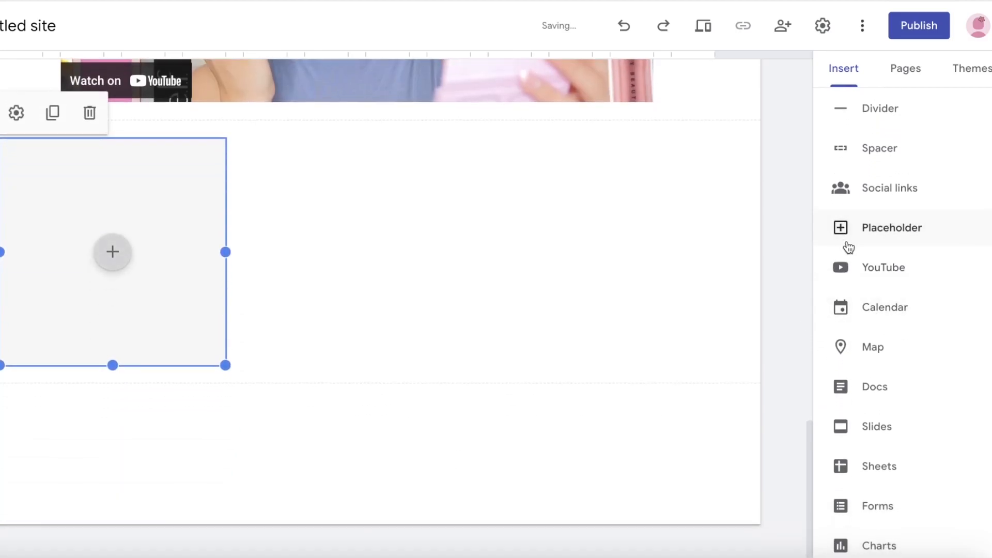
{"action": "left_click", "coordinate": [113, 252]}
{"action": "left_click", "coordinate": [354, 257]}
{"action": "left_click", "coordinate": [64, 239]}
{"action": "key", "text": "Delete"}
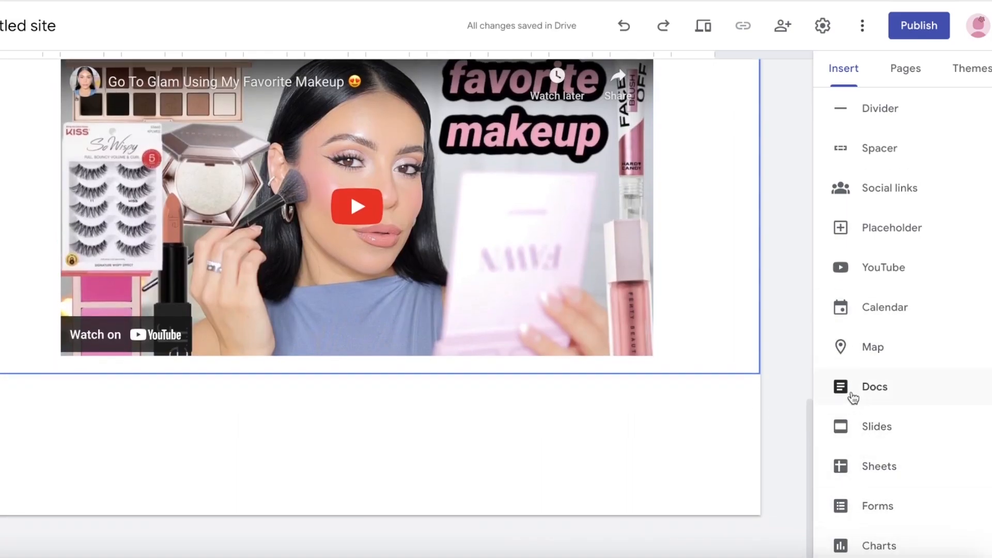
Insert a collapsible group below the makeup video.
{"action": "scroll", "coordinate": [855, 321], "scroll_direction": "up", "scroll_amount": 6}
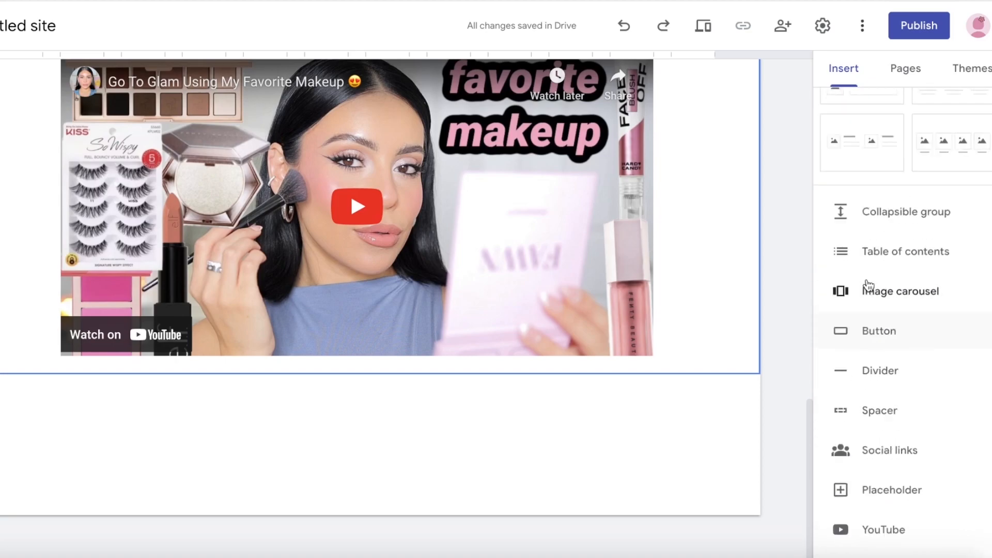
{"action": "scroll", "coordinate": [879, 362], "scroll_direction": "down", "scroll_amount": 2}
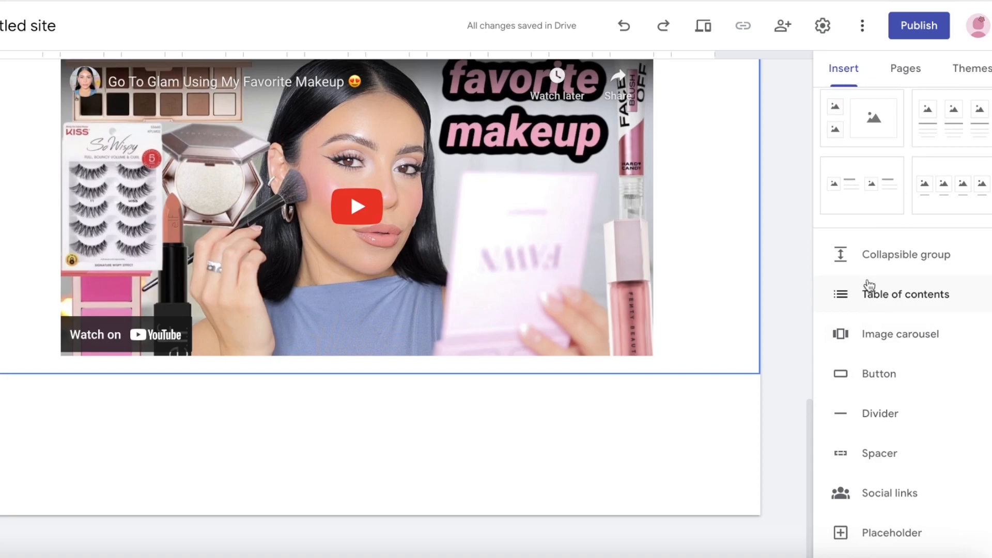
{"action": "scroll", "coordinate": [863, 259], "scroll_direction": "down", "scroll_amount": 6}
{"action": "scroll", "coordinate": [859, 258], "scroll_direction": "up", "scroll_amount": 4}
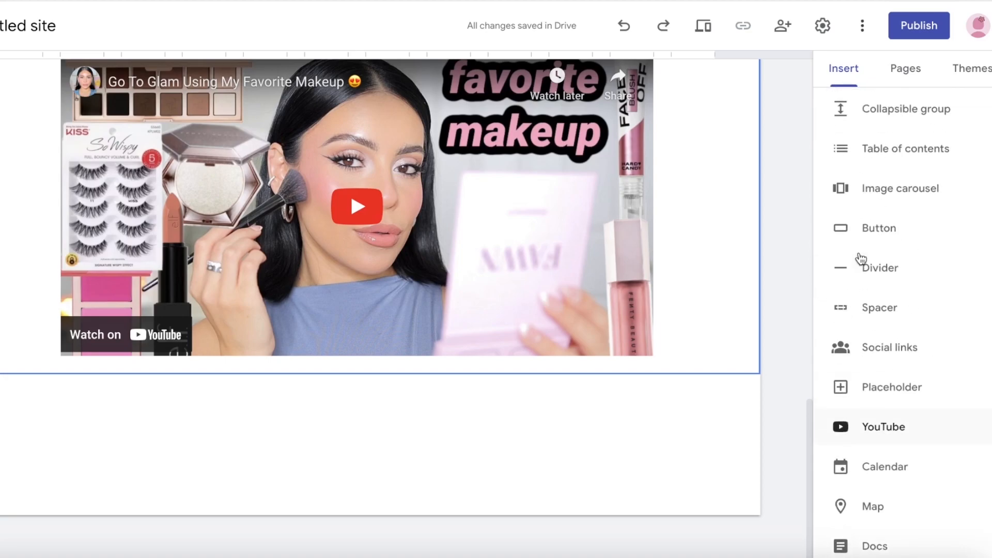
{"action": "left_click", "coordinate": [877, 158]}
Title the collapsible group "Provided Services at Maries'".
{"action": "left_click", "coordinate": [248, 295]}
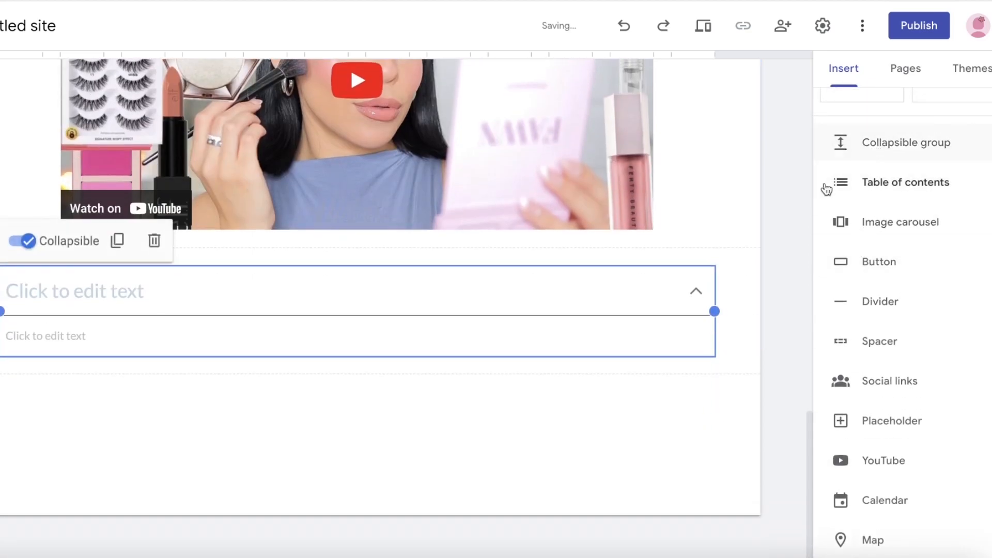
{"action": "type", "text": "PServices"}
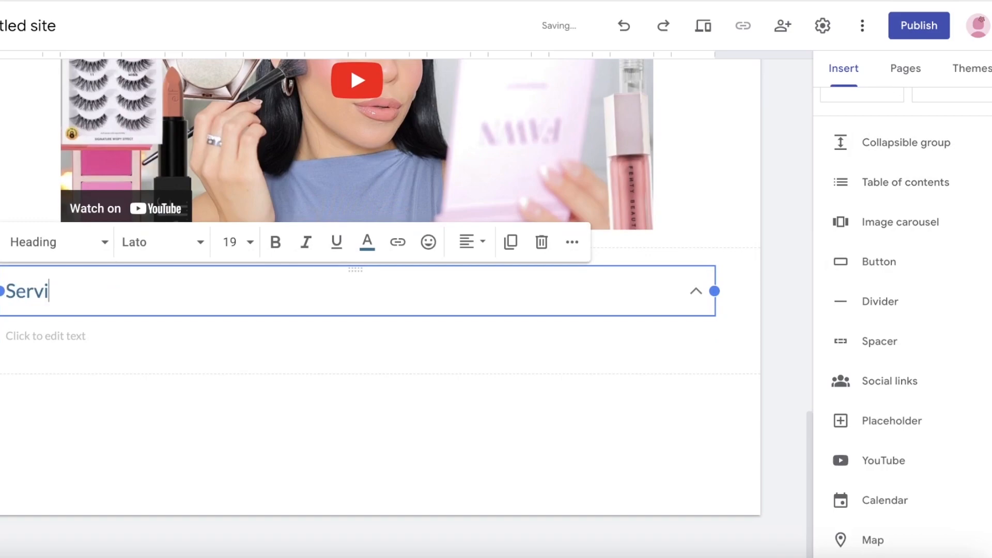
{"action": "key", "text": "BackSpace"}
{"action": "key", "text": "BackSpace"}
{"action": "key", "text": "BackSpace"}
{"action": "key", "text": "BackSpace"}
{"action": "key", "text": "BackSpace"}
{"action": "key", "text": "BackSpace"}
{"action": "key", "text": "BackSpace"}
{"action": "key", "text": "BackSpace"}
{"action": "type", "text": "Provided Services at Maries'"}
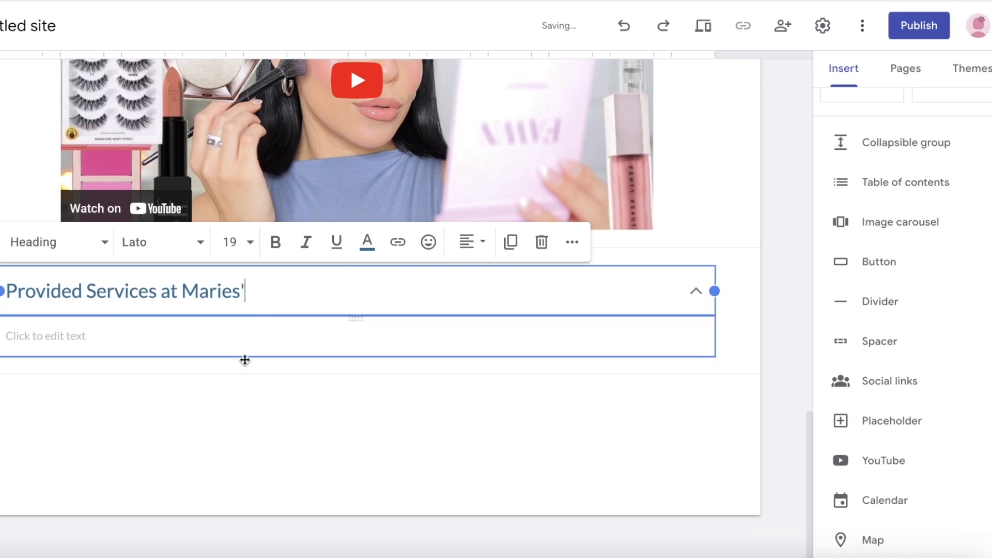
List Makeup, Hair, Nails, Lash Extensions, Acrylics, Hair Extensions and HairRebonding on separate lines in the collapsible group's body.
{"action": "left_click", "coordinate": [225, 336]}
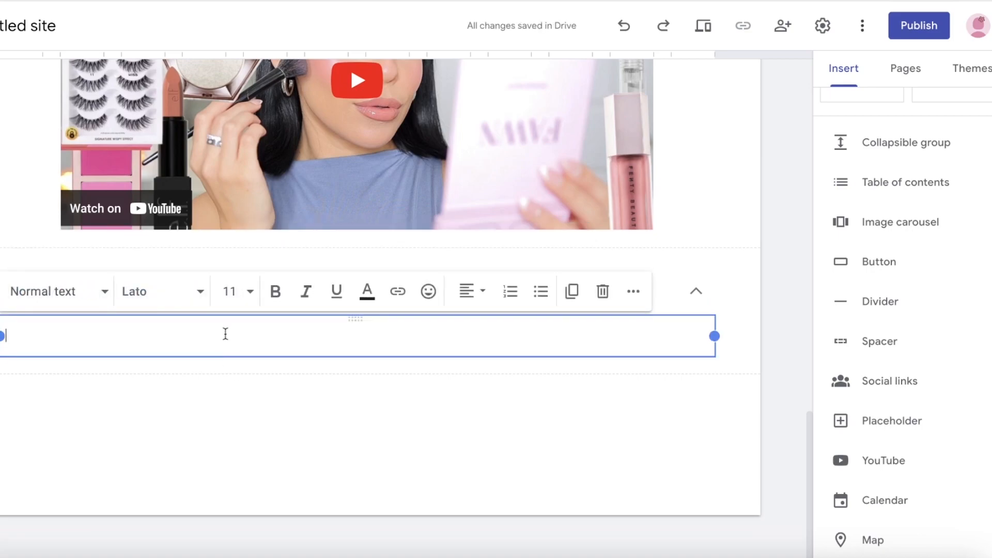
{"action": "type", "text": "Makeup"}
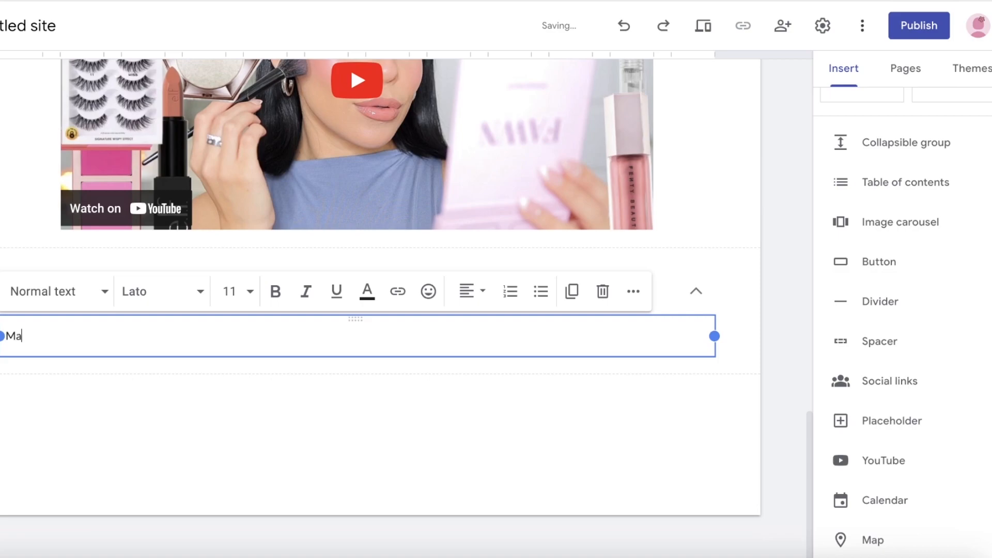
{"action": "key", "text": "Return"}
{"action": "type", "text": "Hair"}
{"action": "key", "text": "Return"}
{"action": "type", "text": "Nails"}
{"action": "key", "text": "Return"}
{"action": "type", "text": "Lash Extensions"}
{"action": "key", "text": "Return"}
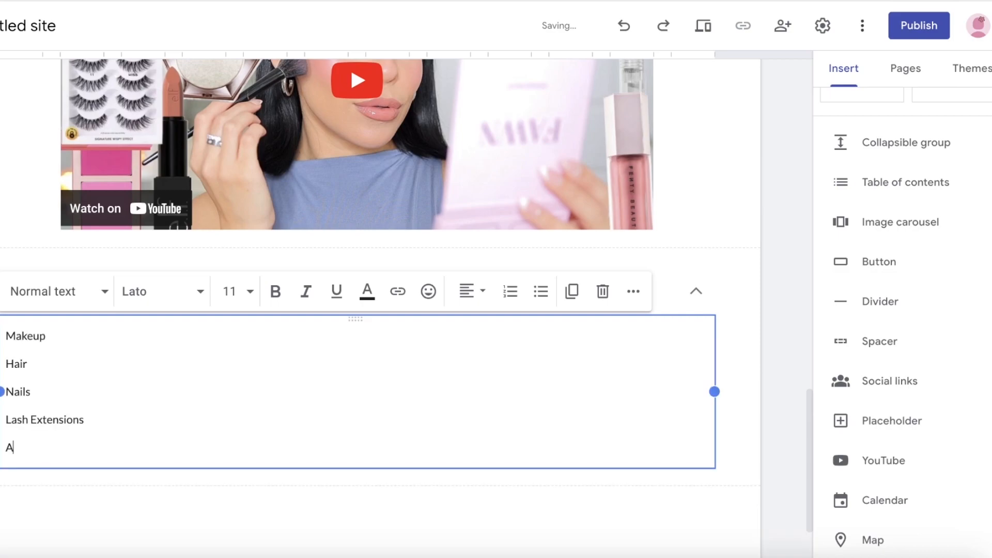
{"action": "type", "text": "Acrylics"}
{"action": "key", "text": "Return"}
{"action": "type", "text": "Hair Extensions"}
{"action": "key", "text": "Return"}
{"action": "type", "text": "HairRebonding"}
{"action": "key", "text": "Return"}
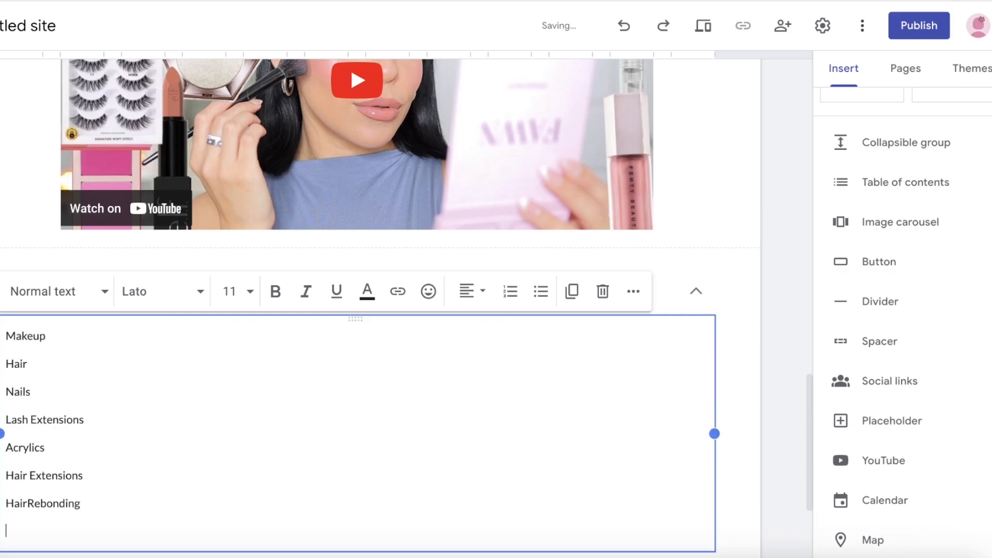
{"action": "left_click", "coordinate": [732, 395]}
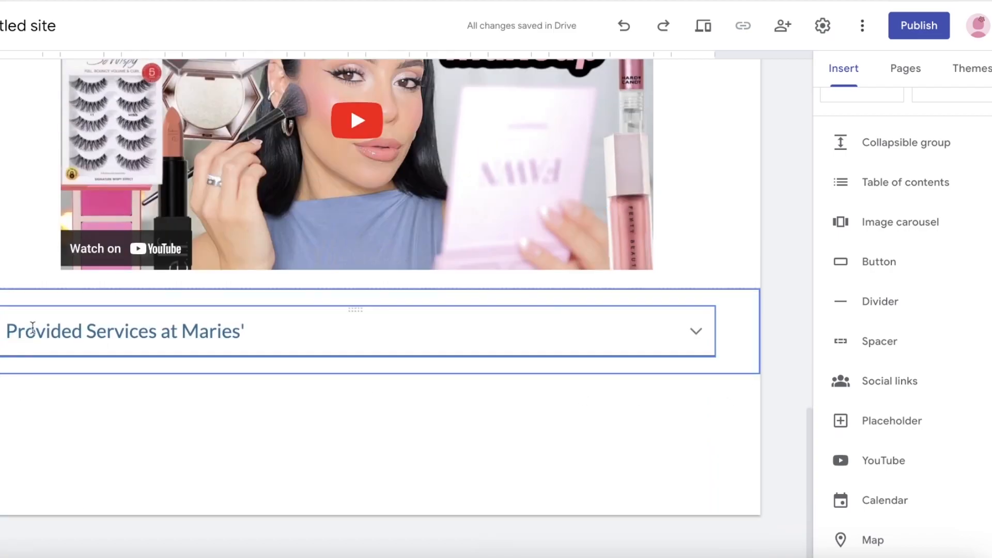
Format the collapsible group's heading in bold EB Garamond.
{"action": "left_click", "coordinate": [48, 328]}
{"action": "double_click", "coordinate": [47, 328]}
{"action": "triple_click", "coordinate": [47, 328]}
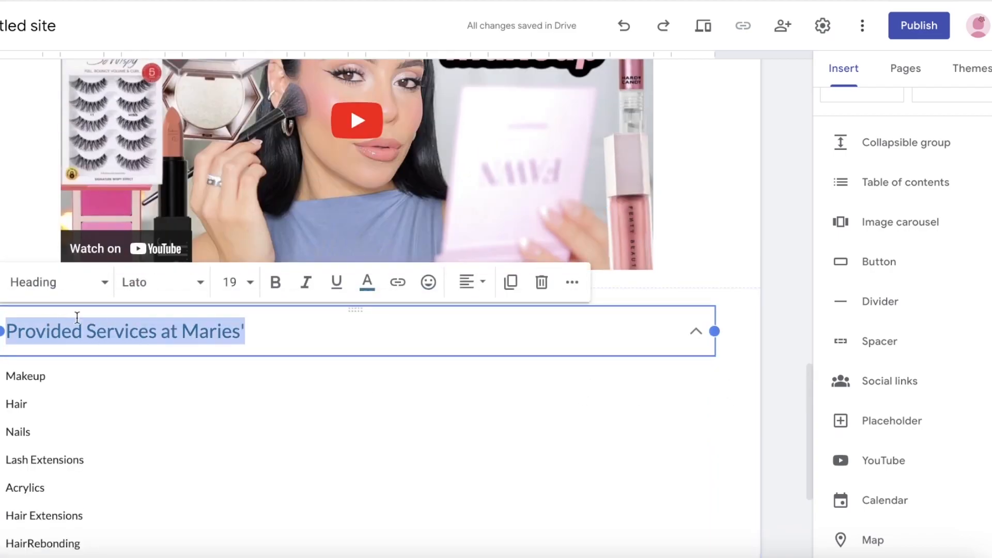
{"action": "left_click", "coordinate": [185, 279]}
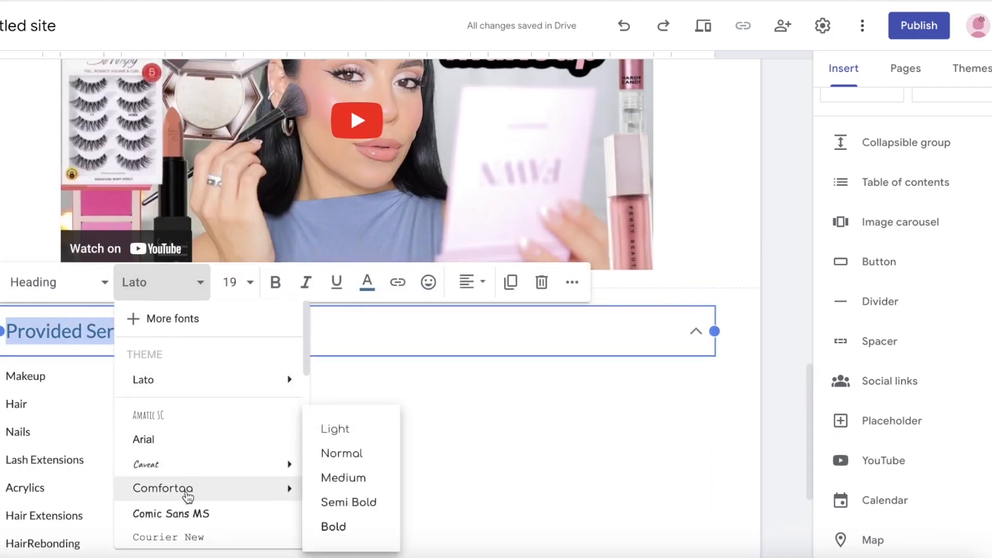
{"action": "scroll", "coordinate": [228, 534], "scroll_direction": "down", "scroll_amount": 3}
{"action": "scroll", "coordinate": [222, 517], "scroll_direction": "down", "scroll_amount": 1}
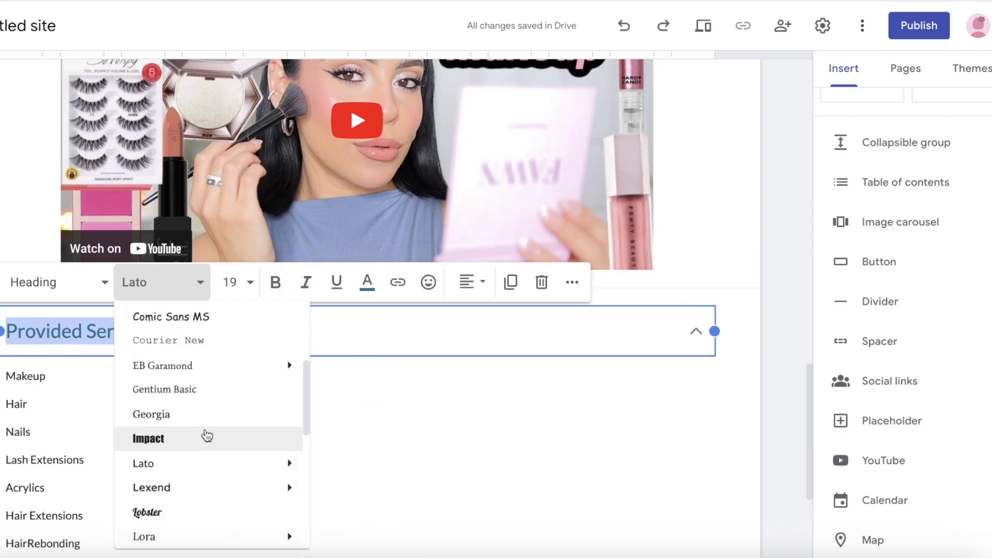
{"action": "left_click", "coordinate": [206, 366]}
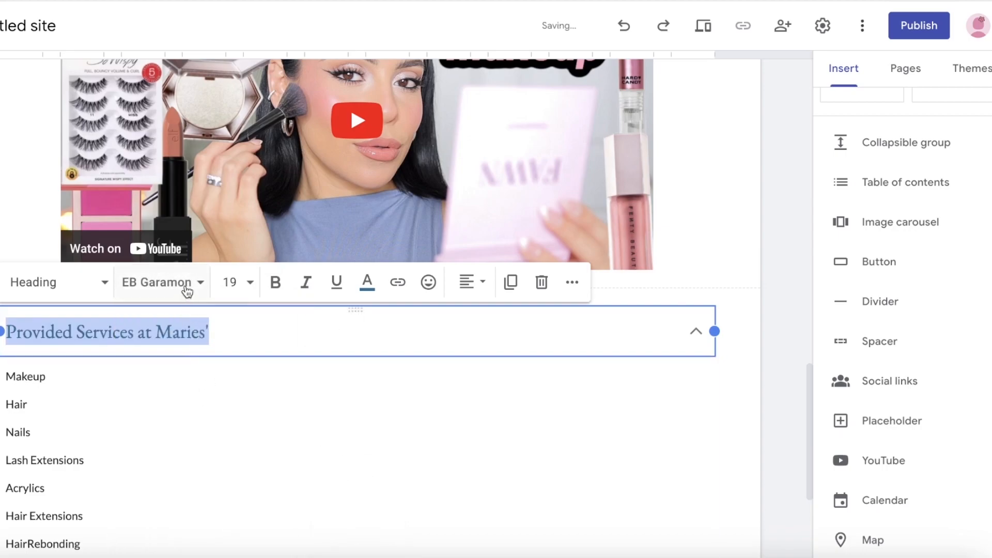
{"action": "left_click", "coordinate": [286, 286]}
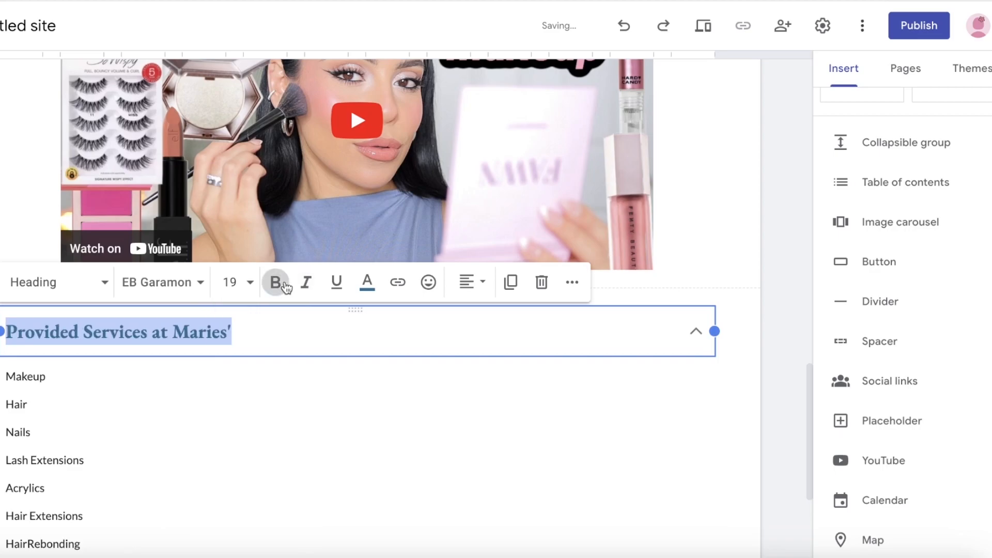
{"action": "left_click", "coordinate": [133, 392]}
Review the page layout from the three product columns down to the collapsible services group.
{"action": "scroll", "coordinate": [133, 392], "scroll_direction": "down", "scroll_amount": 5}
{"action": "scroll", "coordinate": [188, 383], "scroll_direction": "up", "scroll_amount": 5}
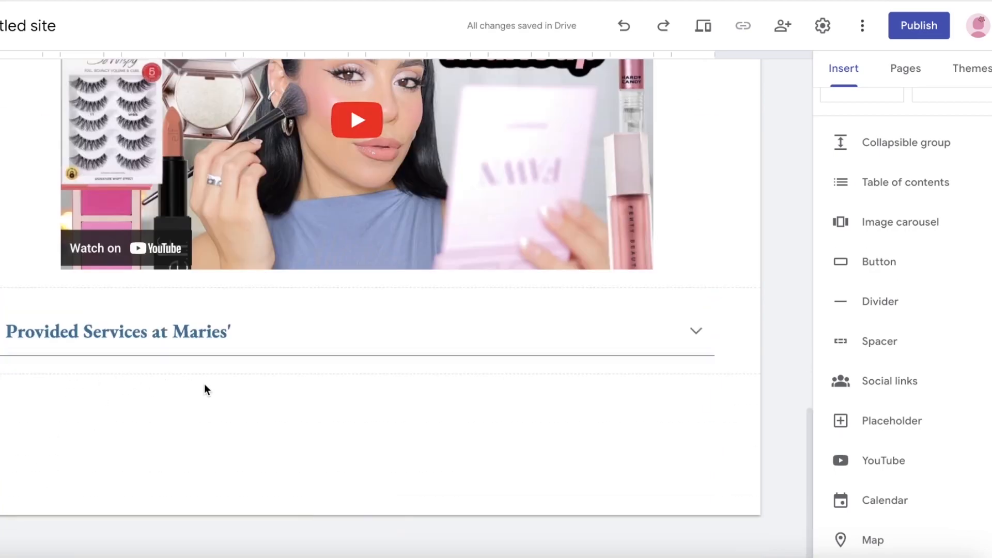
{"action": "scroll", "coordinate": [189, 383], "scroll_direction": "up", "scroll_amount": 13}
{"action": "scroll", "coordinate": [208, 446], "scroll_direction": "down", "scroll_amount": 12}
{"action": "scroll", "coordinate": [210, 387], "scroll_direction": "up", "scroll_amount": 4}
{"action": "scroll", "coordinate": [572, 323], "scroll_direction": "up", "scroll_amount": 15}
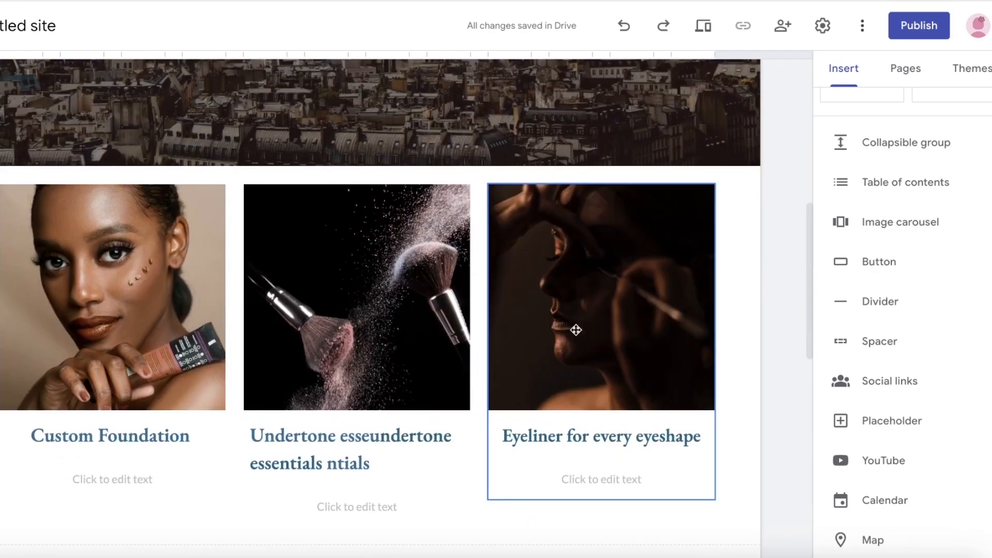
{"action": "scroll", "coordinate": [690, 295], "scroll_direction": "down", "scroll_amount": 20}
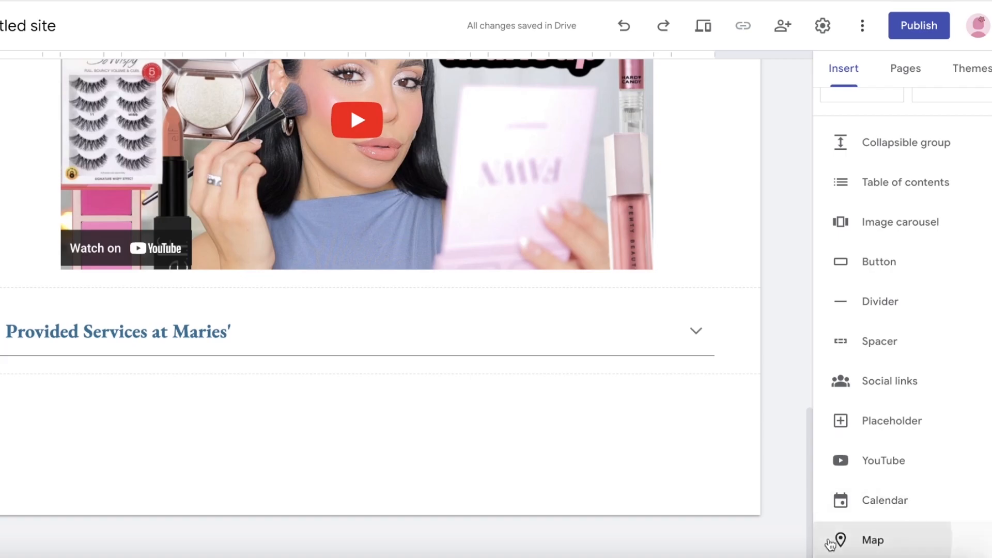
Start inserting a map on the page and bring North America into view.
{"action": "left_click", "coordinate": [831, 541]}
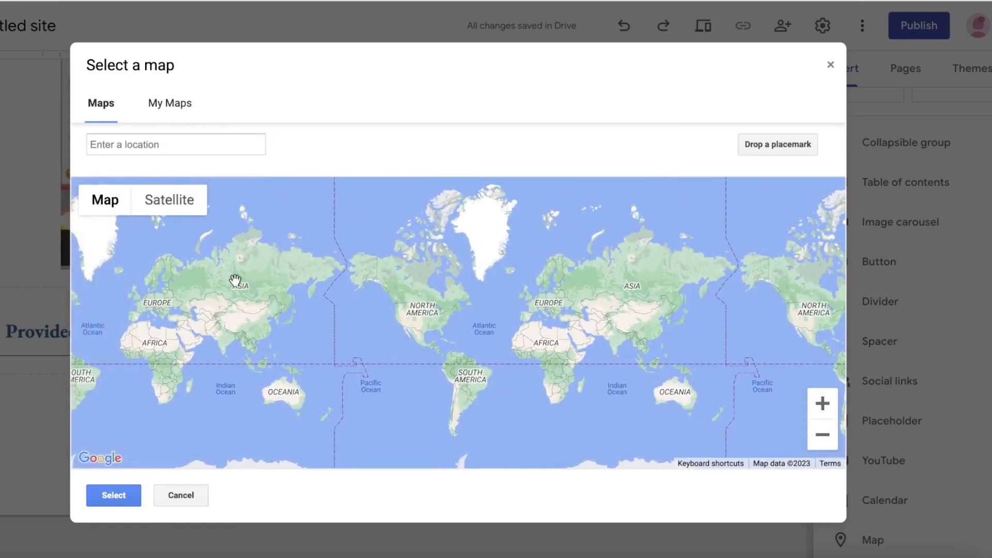
{"action": "scroll", "coordinate": [239, 284], "scroll_direction": "down", "scroll_amount": 2}
{"action": "left_click_drag", "start_coordinate": [262, 295], "coordinate": [138, 266]}
{"action": "left_click_drag", "start_coordinate": [136, 299], "coordinate": [228, 317]}
{"action": "double_click", "coordinate": [251, 312]}
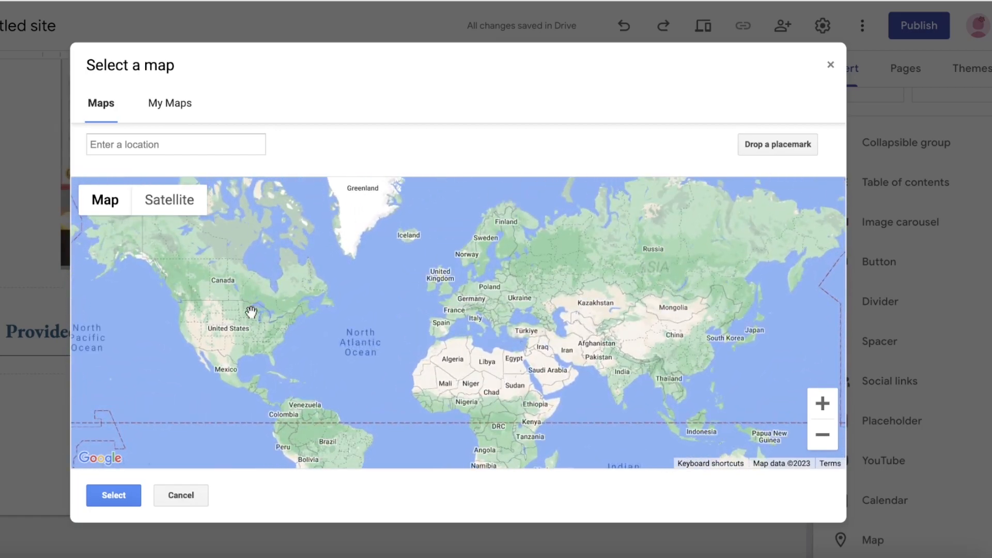
{"action": "double_click", "coordinate": [235, 282]}
{"action": "scroll", "coordinate": [235, 283], "scroll_direction": "down", "scroll_amount": 2}
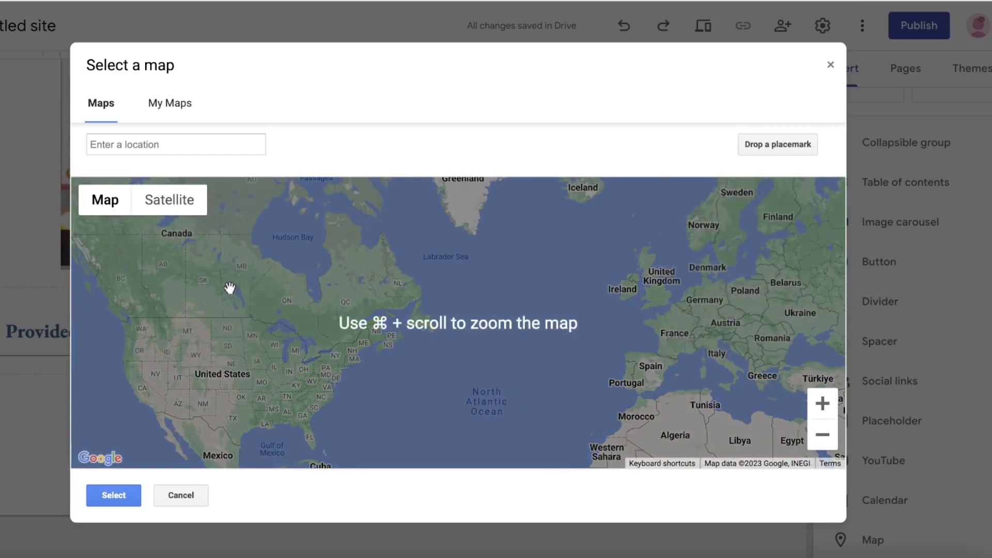
{"action": "left_click_drag", "start_coordinate": [212, 312], "coordinate": [397, 343]}
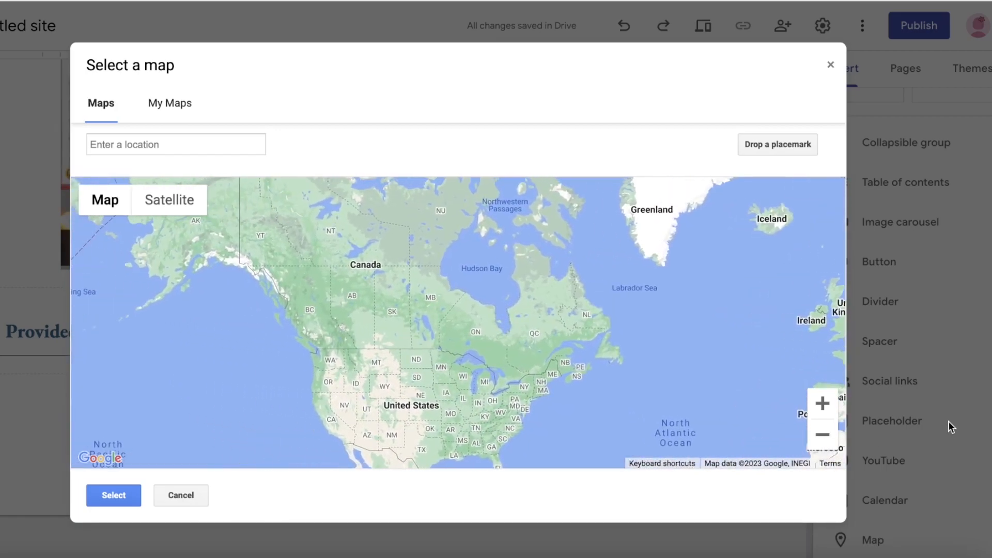
Locate Toronto on the map, drop a placemark near Trillium Mortgage, and insert the map into the page.
{"action": "left_click", "coordinate": [823, 403]}
{"action": "left_click", "coordinate": [823, 403]}
{"action": "left_click", "coordinate": [823, 403]}
{"action": "left_click", "coordinate": [822, 403]}
{"action": "left_click", "coordinate": [822, 403]}
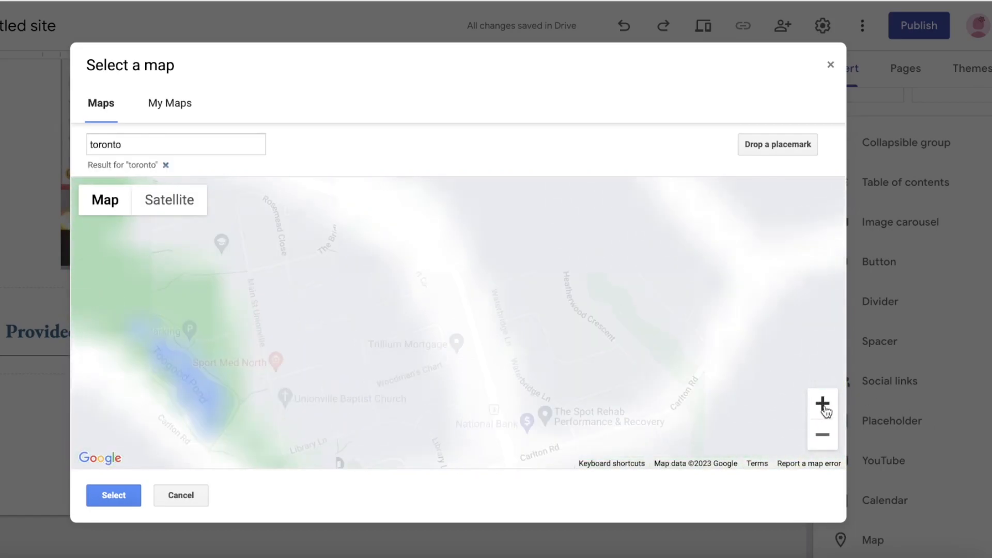
{"action": "left_click", "coordinate": [822, 403]}
{"action": "left_click", "coordinate": [822, 403]}
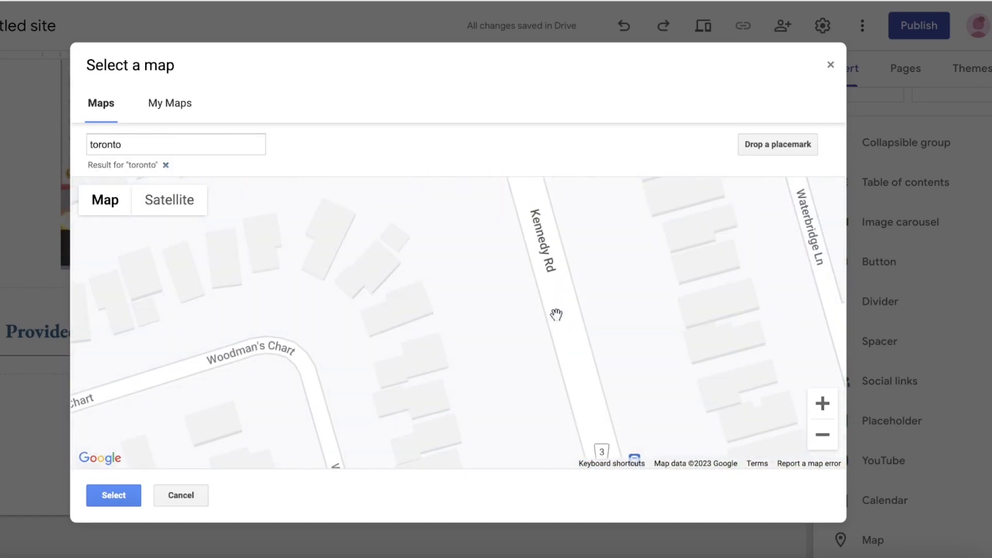
{"action": "left_click_drag", "start_coordinate": [480, 306], "coordinate": [545, 199]}
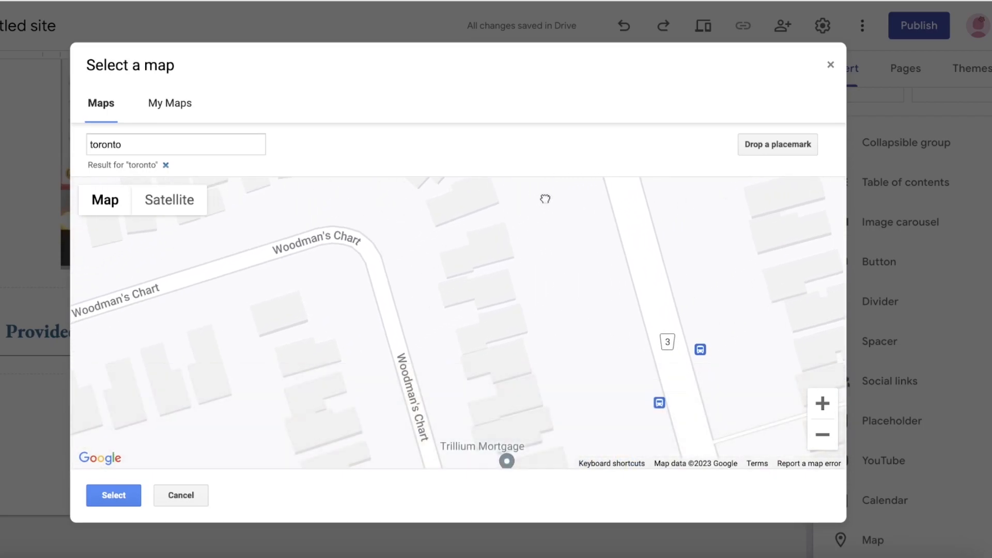
{"action": "left_click_drag", "start_coordinate": [541, 423], "coordinate": [524, 250]}
{"action": "left_click", "coordinate": [755, 143]}
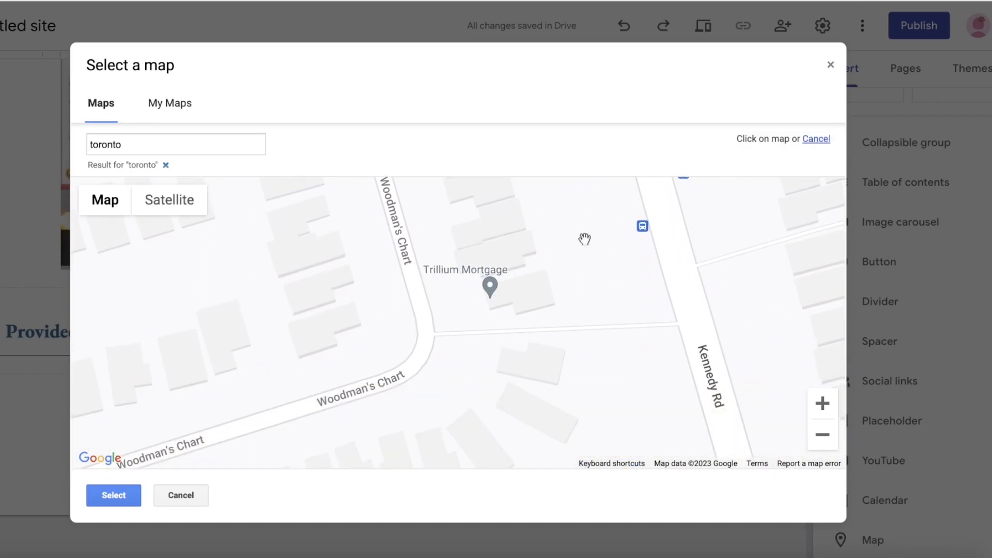
{"action": "left_click", "coordinate": [440, 325]}
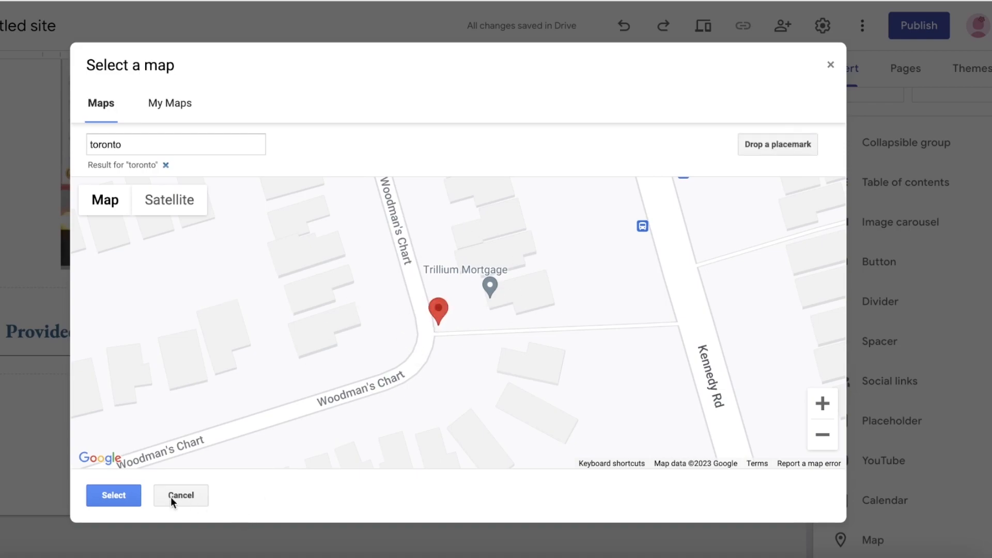
{"action": "left_click", "coordinate": [113, 495]}
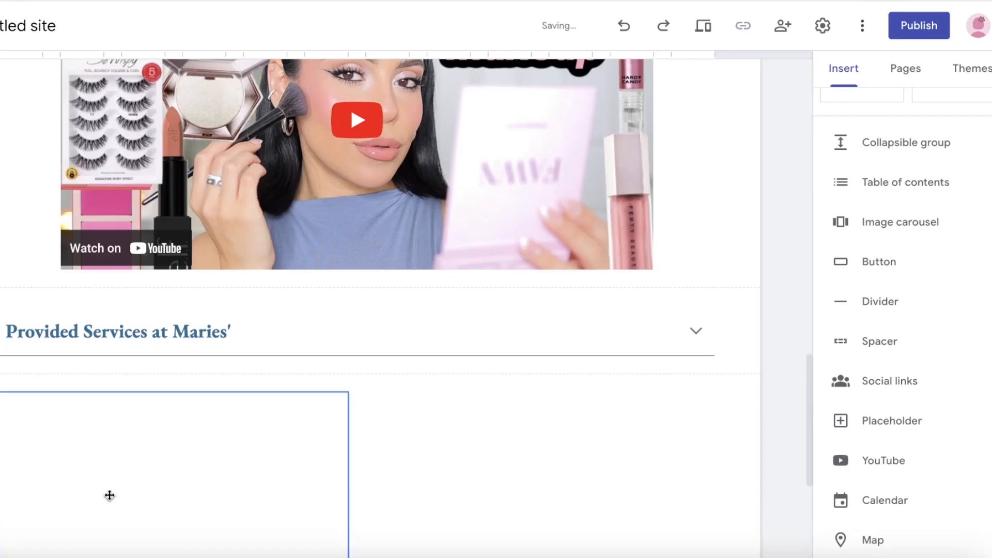
Insert a divider between the collapsible services group and the map.
{"action": "left_click_drag", "start_coordinate": [126, 295], "coordinate": [151, 279]}
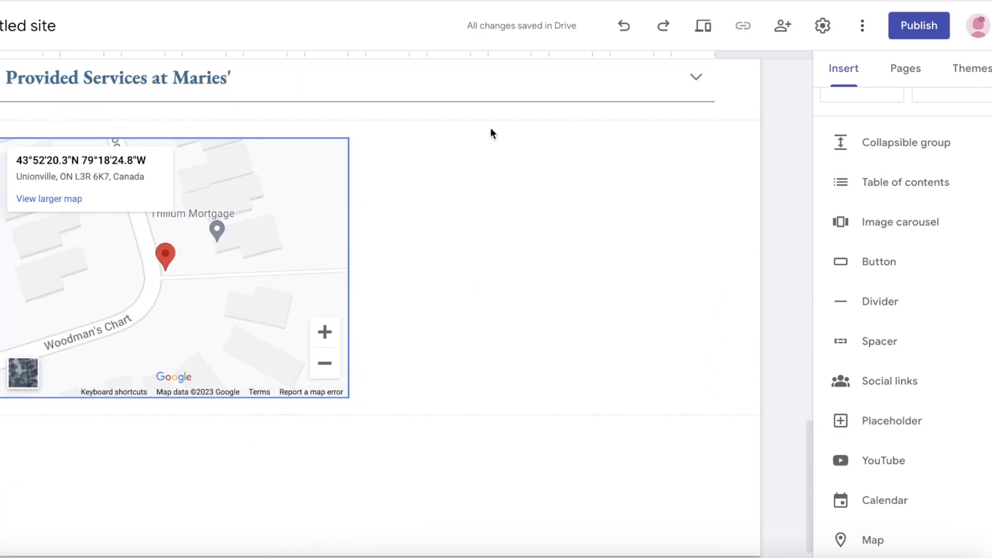
{"action": "left_click", "coordinate": [490, 127]}
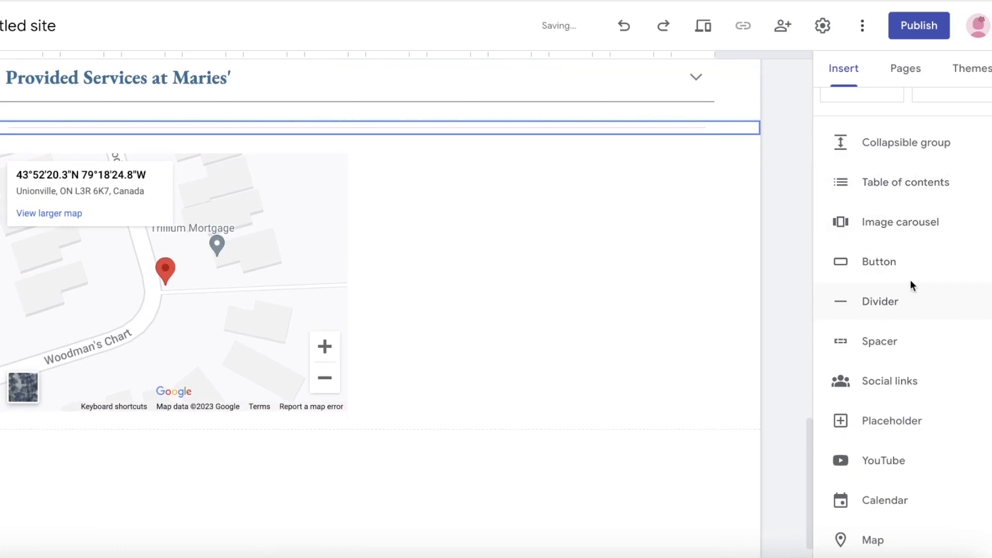
{"action": "left_click", "coordinate": [873, 254]}
{"action": "left_click", "coordinate": [560, 366]}
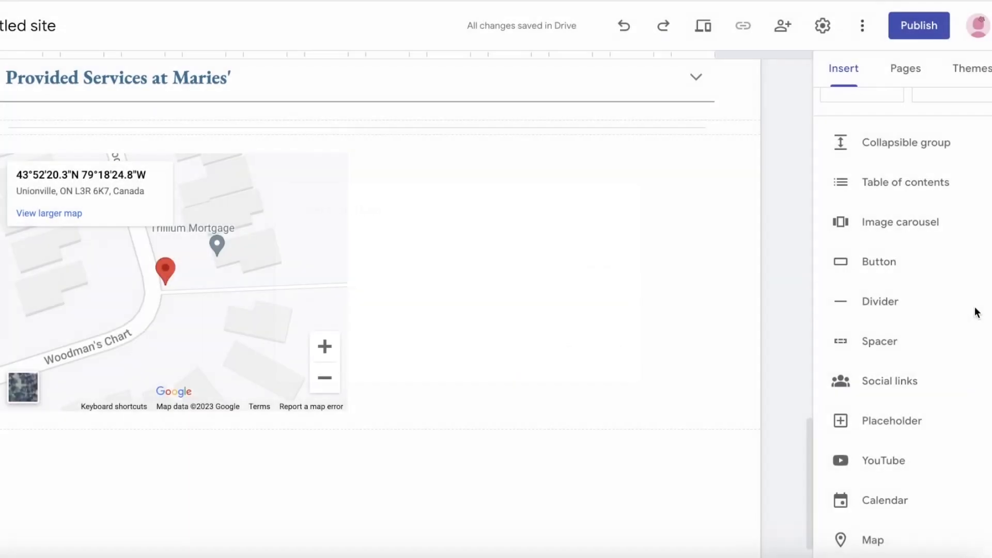
{"action": "scroll", "coordinate": [911, 464], "scroll_direction": "down", "scroll_amount": 3}
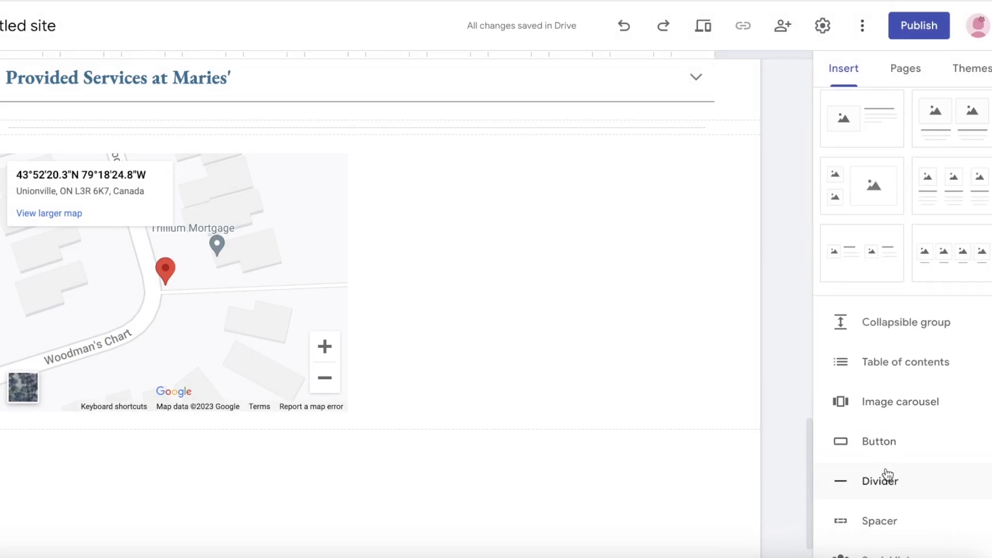
Insert a spacer between the divider and the map.
{"action": "left_click", "coordinate": [879, 518]}
{"action": "scroll", "coordinate": [802, 238], "scroll_direction": "up", "scroll_amount": 7}
{"action": "scroll", "coordinate": [806, 228], "scroll_direction": "down", "scroll_amount": 7}
{"action": "left_click_drag", "start_coordinate": [278, 300], "coordinate": [204, 329]}
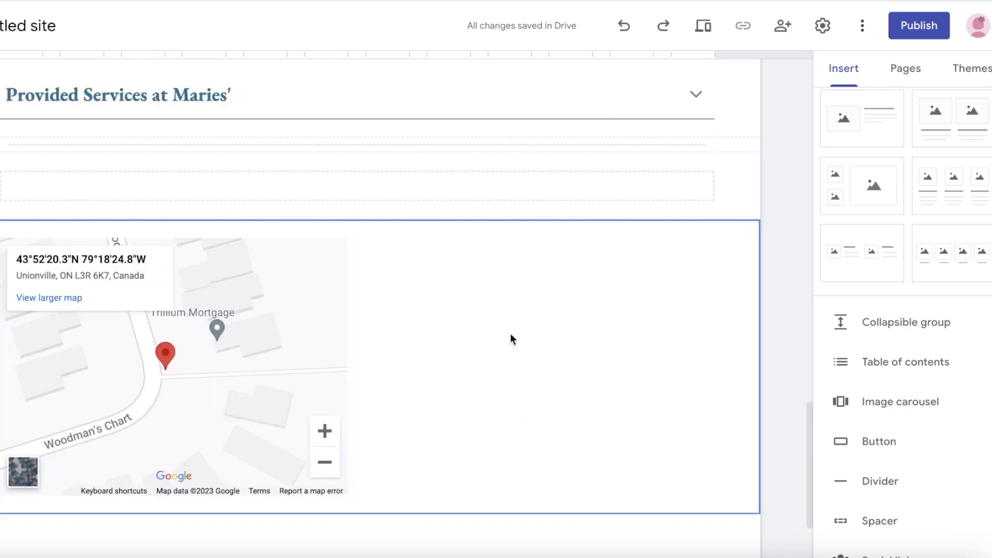
Insert a text box, narrow it to about half the page width and place it beside the map.
{"action": "scroll", "coordinate": [727, 400], "scroll_direction": "down", "scroll_amount": 3}
{"action": "scroll", "coordinate": [860, 361], "scroll_direction": "up", "scroll_amount": 3}
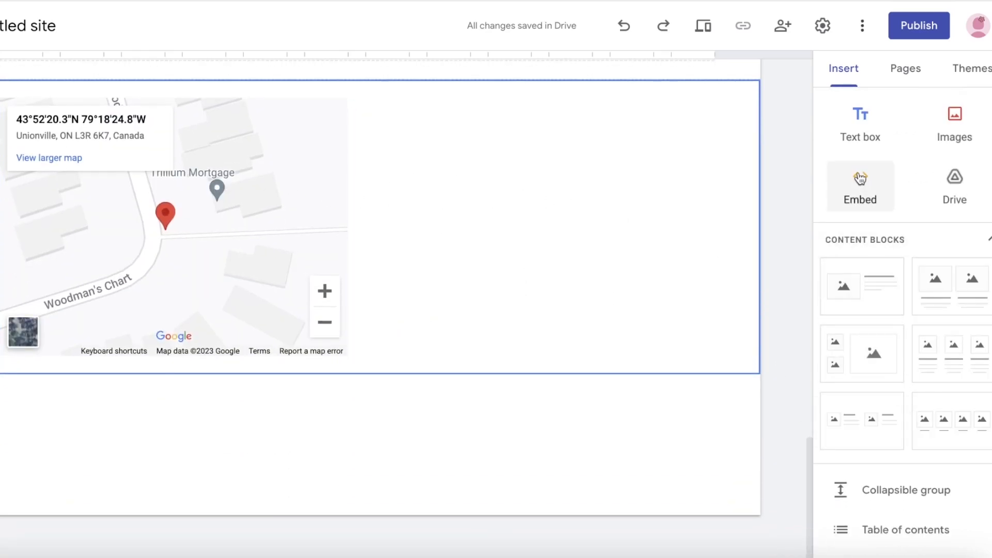
{"action": "left_click", "coordinate": [848, 137]}
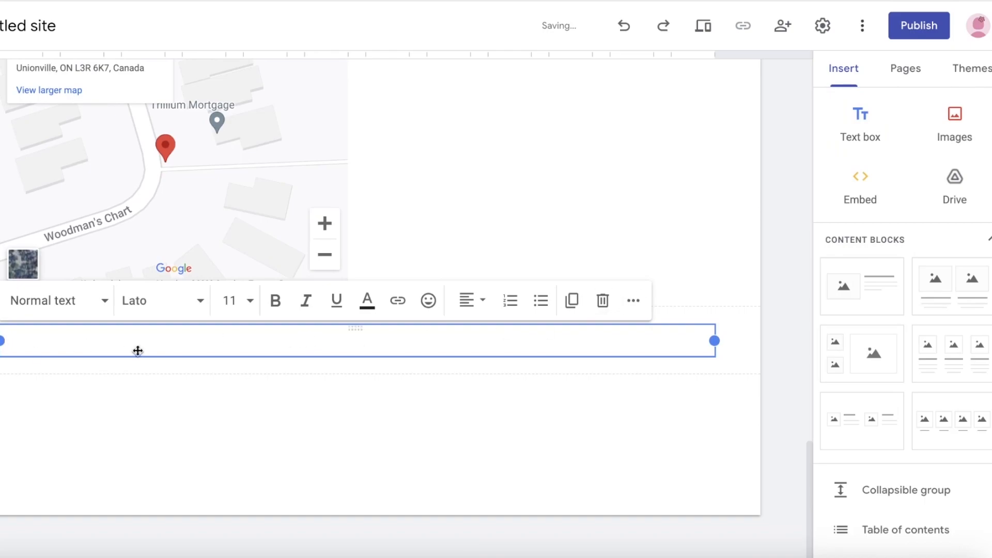
{"action": "left_click_drag", "start_coordinate": [2, 340], "coordinate": [367, 341]}
{"action": "left_click_drag", "start_coordinate": [530, 326], "coordinate": [550, 215]}
{"action": "scroll", "coordinate": [550, 215], "scroll_direction": "up", "scroll_amount": 4}
Enter "Our Location!" and "Come Visit Us!" on separate lines in the text box beside the map.
{"action": "left_click", "coordinate": [398, 303]}
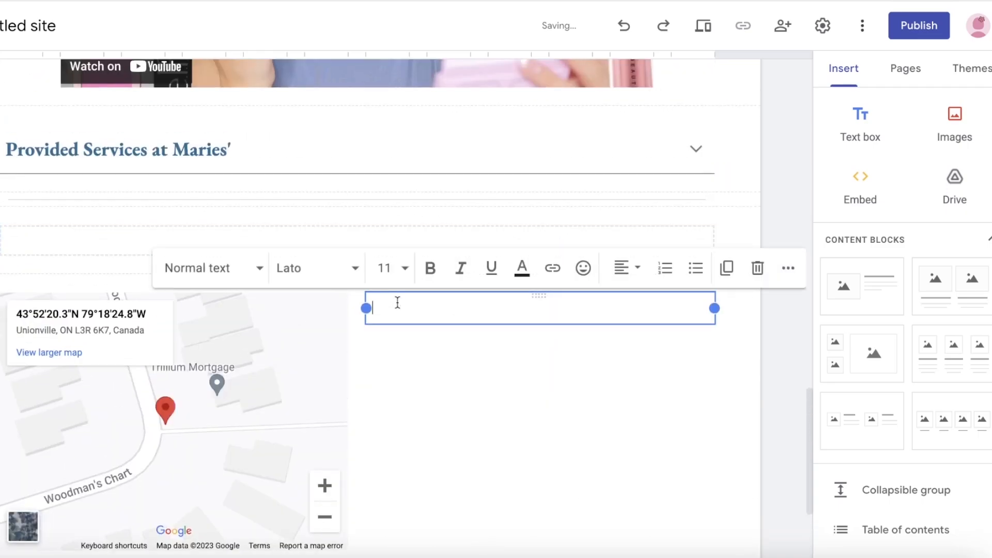
{"action": "type", "text": "Our Location!"}
{"action": "key", "text": "Return"}
{"action": "type", "text": "Co"}
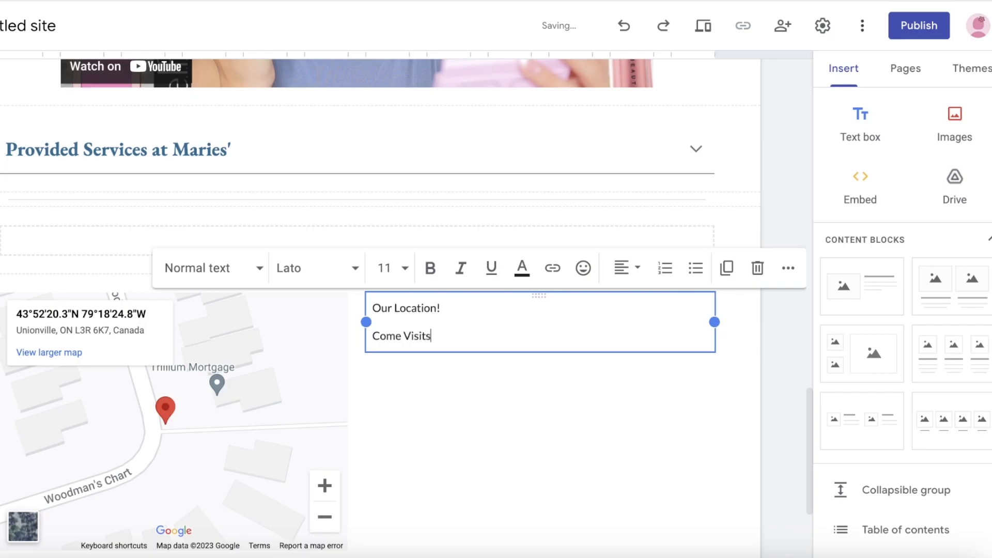
{"action": "type", "text": "me Visit B"}
{"action": "key", "text": "BackSpace"}
{"action": "type", "text": "Us!"}
{"action": "scroll", "coordinate": [17, 433], "scroll_direction": "down", "scroll_amount": 4}
{"action": "left_click", "coordinate": [502, 464]}
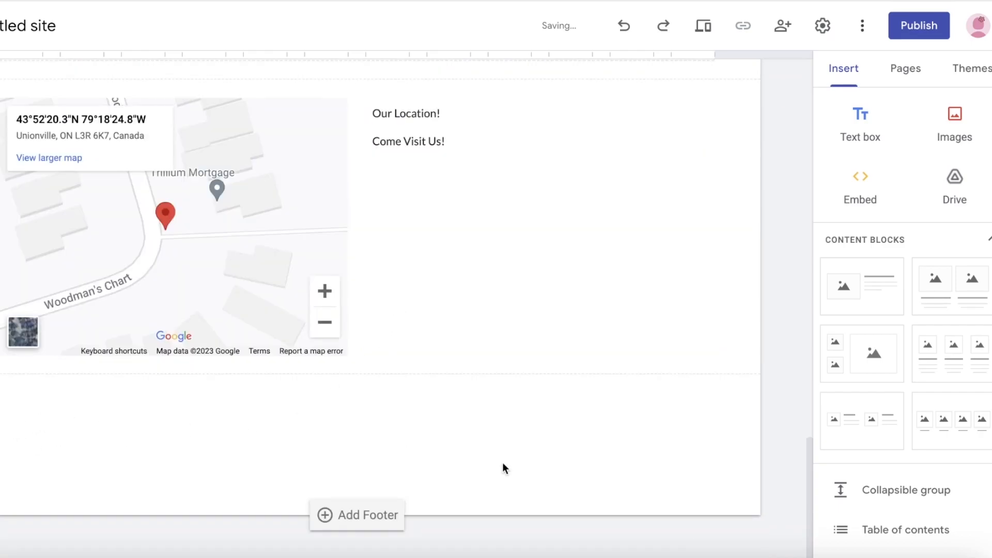
Add a footer to the site containing the text "T&C Reserved".
{"action": "scroll", "coordinate": [428, 456], "scroll_direction": "up", "scroll_amount": 3}
{"action": "scroll", "coordinate": [428, 460], "scroll_direction": "up", "scroll_amount": 4}
{"action": "scroll", "coordinate": [419, 471], "scroll_direction": "down", "scroll_amount": 6}
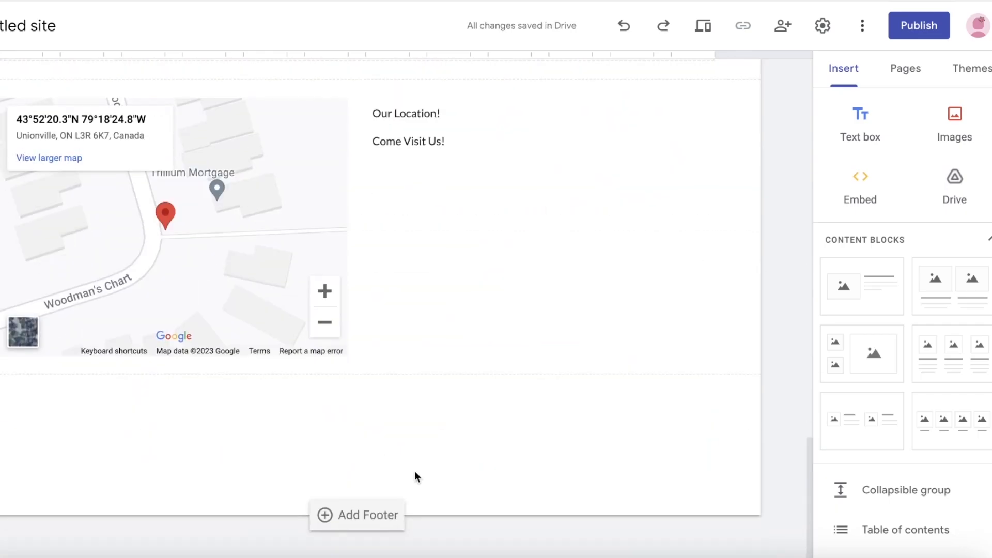
{"action": "left_click", "coordinate": [375, 523]}
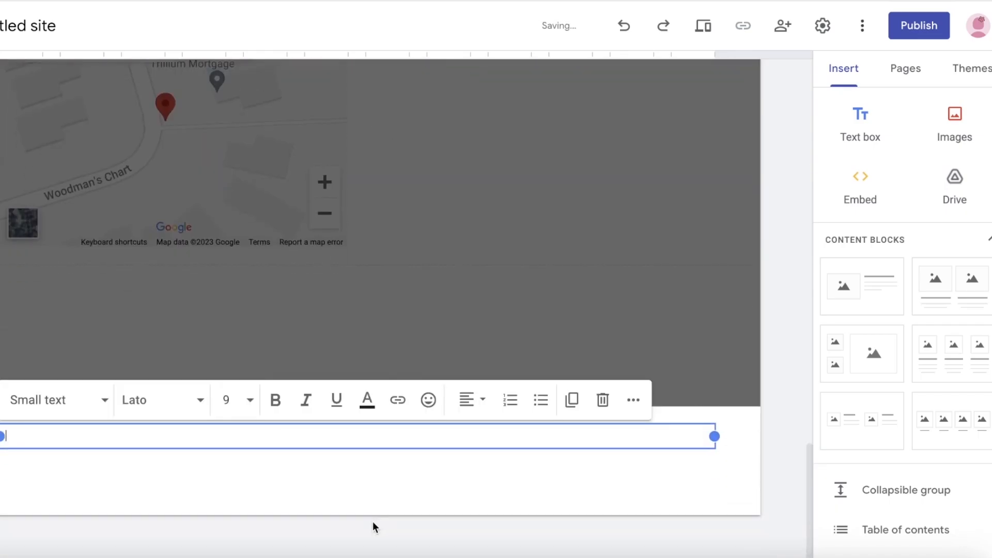
{"action": "scroll", "coordinate": [879, 414], "scroll_direction": "down", "scroll_amount": 10}
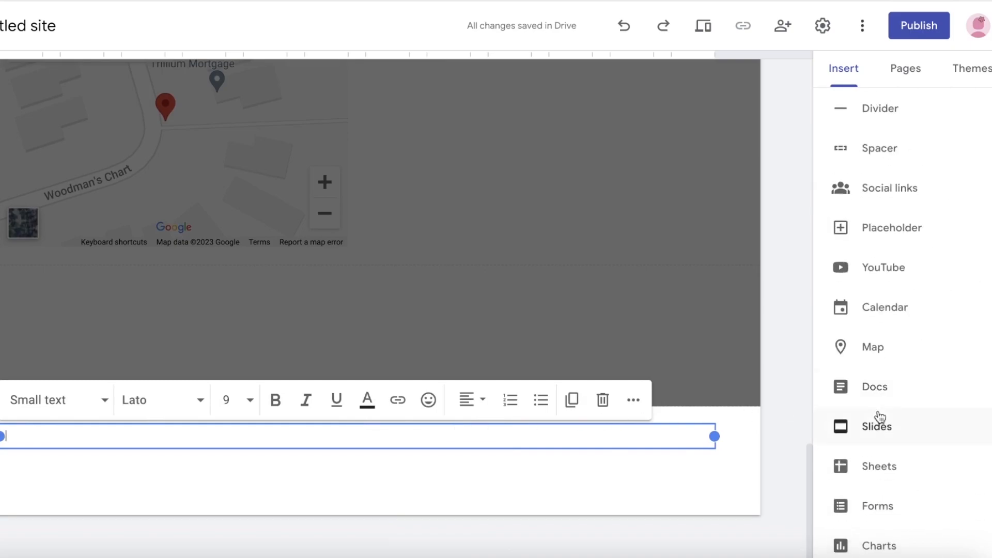
{"action": "scroll", "coordinate": [880, 430], "scroll_direction": "up", "scroll_amount": 10}
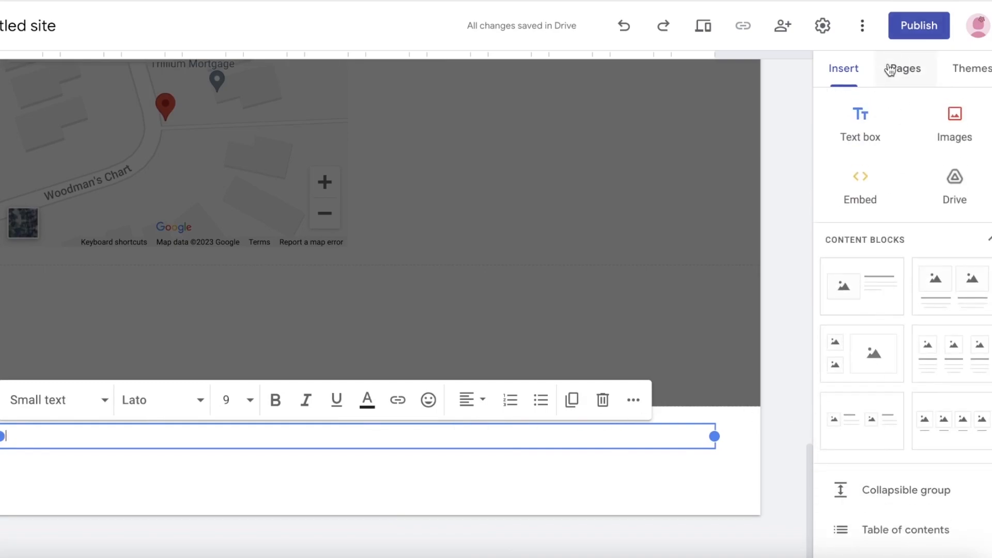
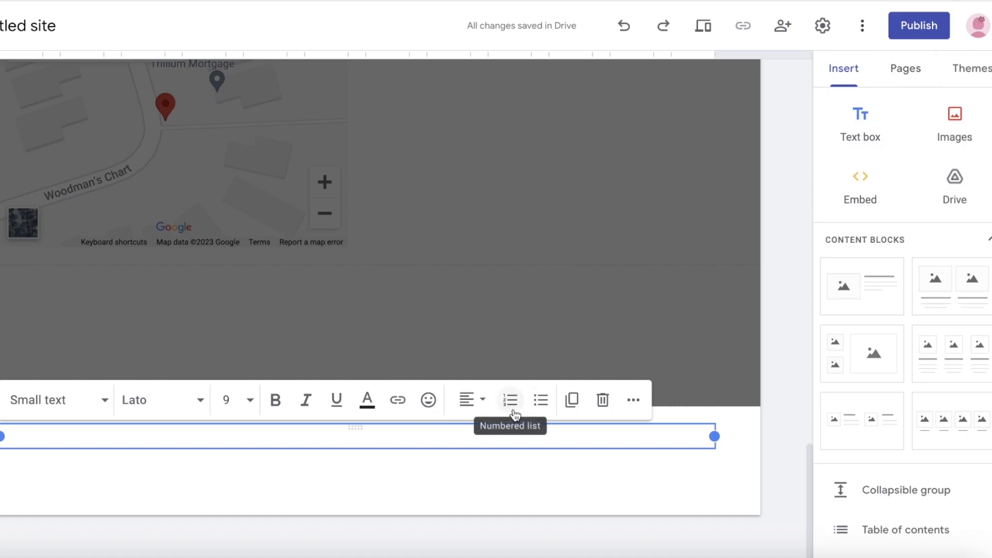
{"action": "type", "text": "T"}
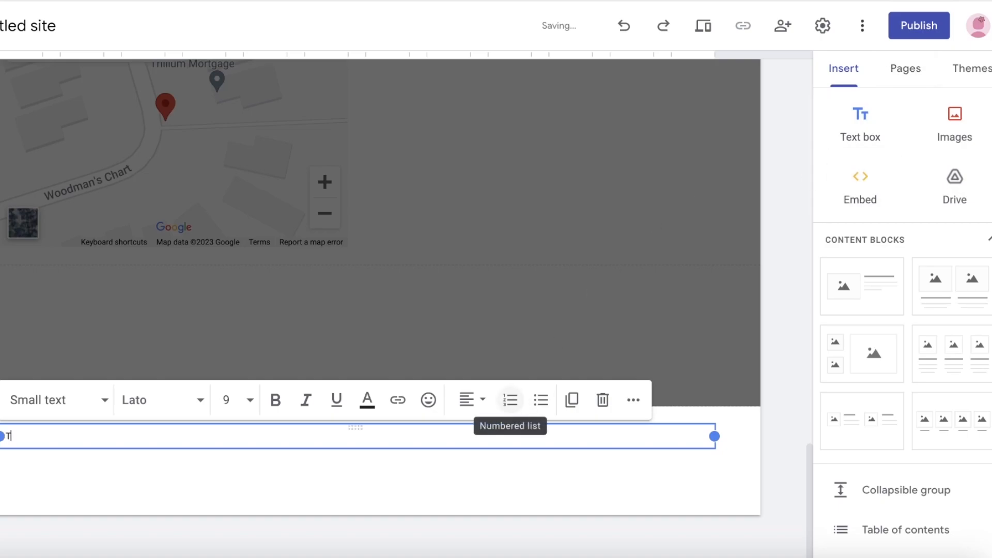
{"action": "type", "text": "&C Reserved"}
{"action": "left_click", "coordinate": [744, 352]}
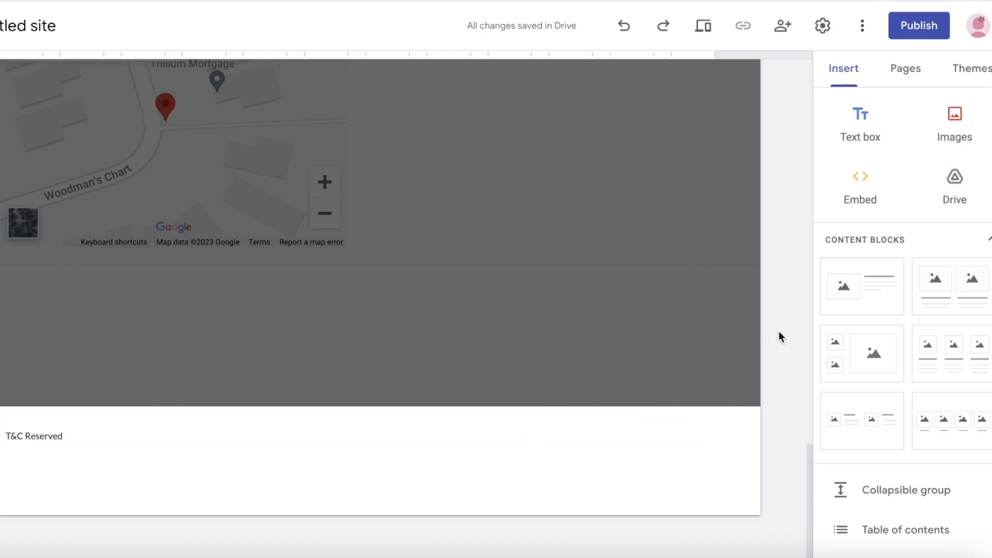
Review the Home page from its header down and check the layout of the Portfolio page.
{"action": "scroll", "coordinate": [779, 335], "scroll_direction": "up", "scroll_amount": 20}
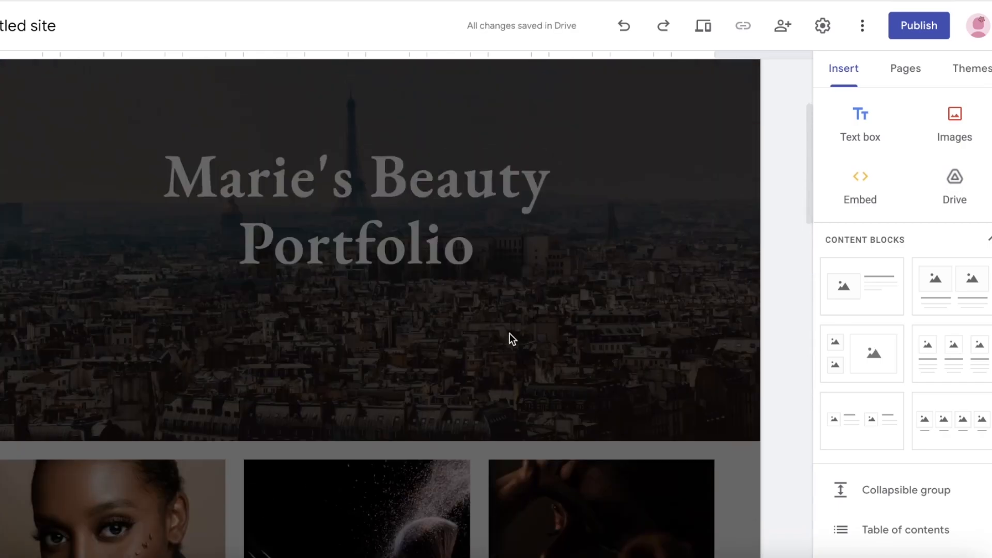
{"action": "left_click", "coordinate": [512, 330]}
{"action": "scroll", "coordinate": [512, 333], "scroll_direction": "down", "scroll_amount": 20}
{"action": "scroll", "coordinate": [295, 277], "scroll_direction": "up", "scroll_amount": 20}
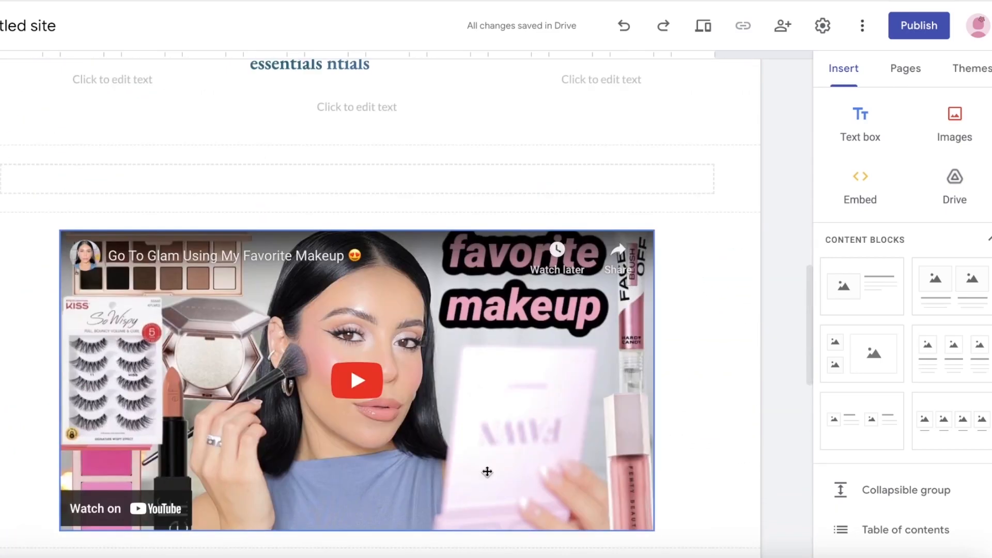
{"action": "left_click", "coordinate": [906, 71]}
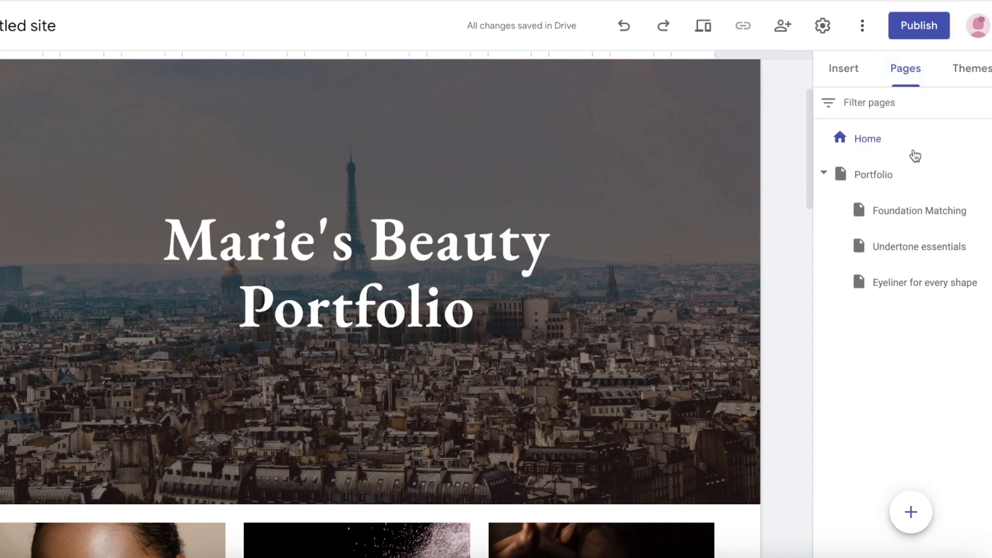
{"action": "left_click", "coordinate": [888, 173]}
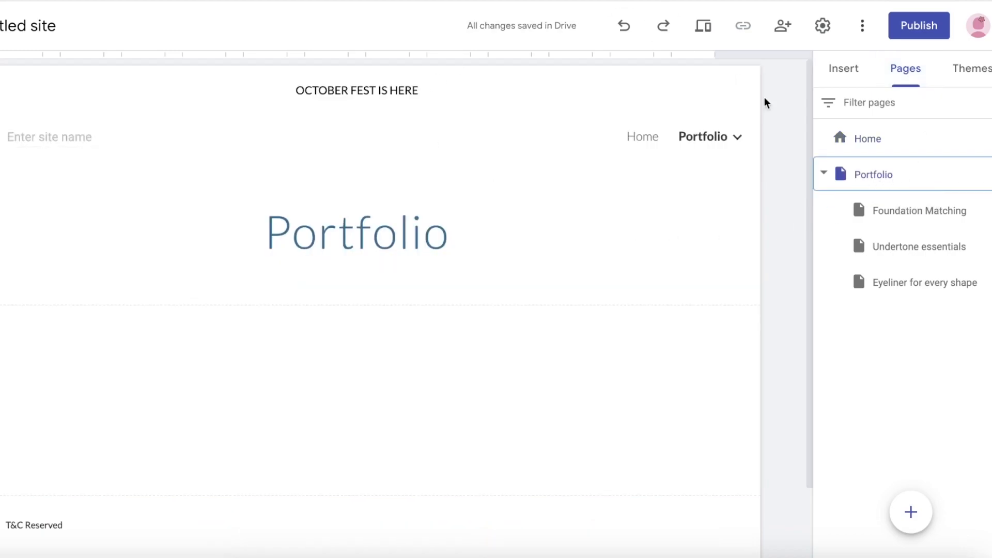
{"action": "scroll", "coordinate": [701, 299], "scroll_direction": "down", "scroll_amount": 2}
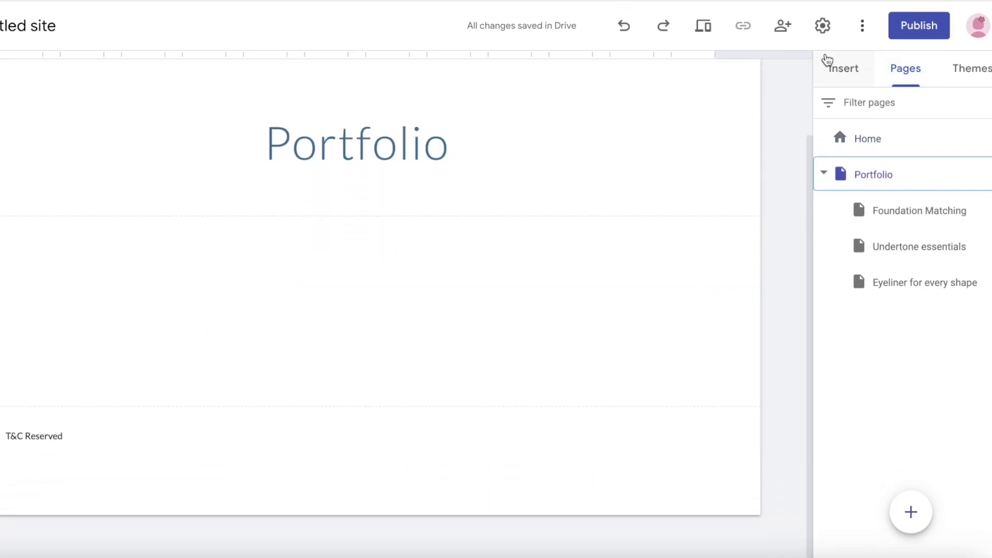
{"action": "left_click", "coordinate": [832, 66]}
{"action": "left_click", "coordinate": [912, 81]}
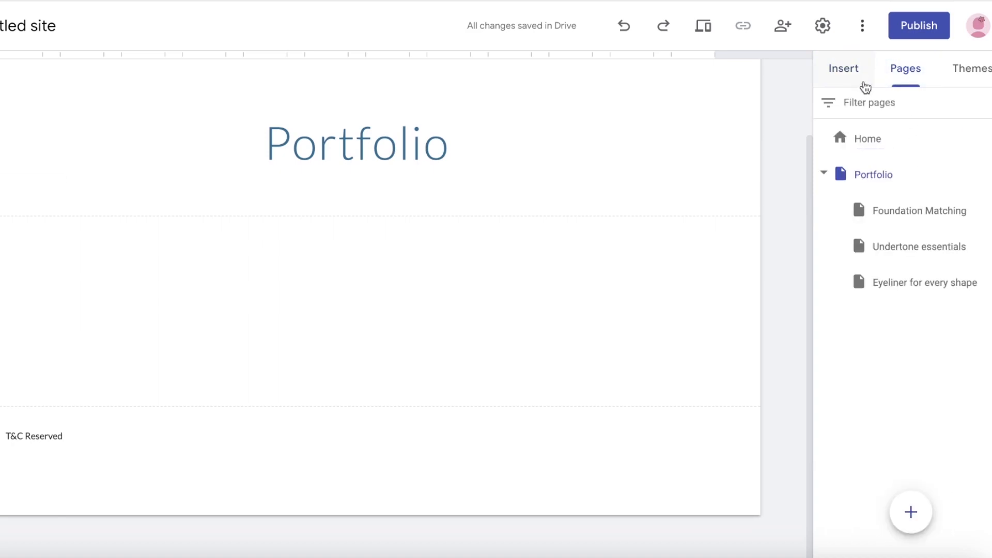
Duplicate the section with the three product columns on the Home page.
{"action": "left_click", "coordinate": [856, 145]}
{"action": "scroll", "coordinate": [445, 392], "scroll_direction": "down", "scroll_amount": 20}
{"action": "scroll", "coordinate": [160, 273], "scroll_direction": "up", "scroll_amount": 15}
{"action": "scroll", "coordinate": [251, 395], "scroll_direction": "down", "scroll_amount": 3}
{"action": "scroll", "coordinate": [251, 395], "scroll_direction": "down", "scroll_amount": 1}
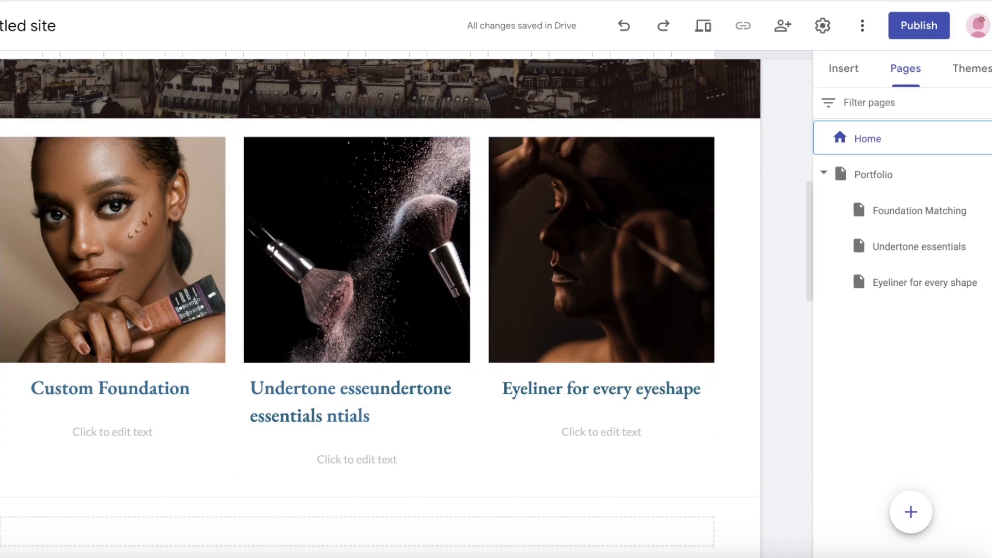
{"action": "left_click", "coordinate": [0, 309]}
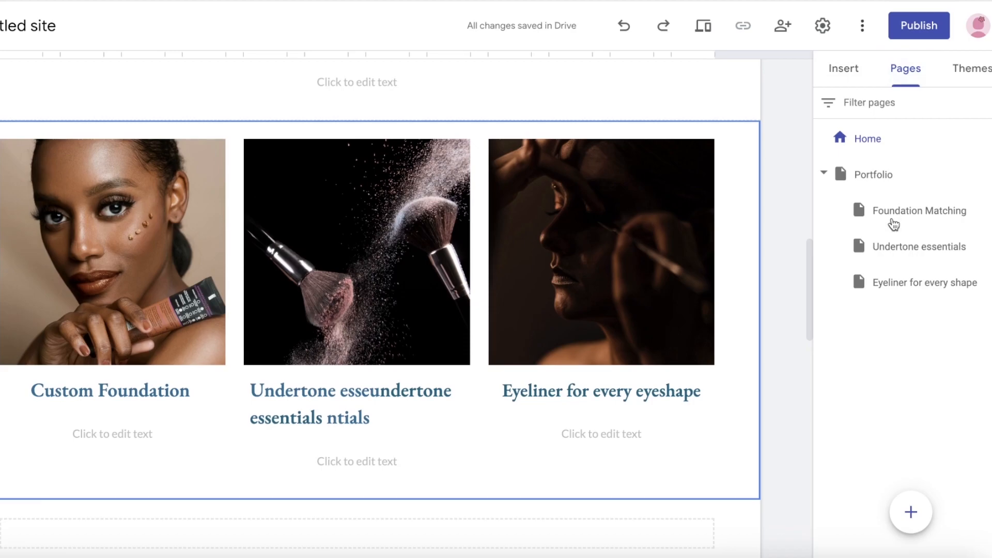
Insert a three-column content block with images, headings and text below the title of the Portfolio page.
{"action": "left_click", "coordinate": [877, 181]}
{"action": "left_click", "coordinate": [46, 418]}
{"action": "right_click", "coordinate": [31, 389]}
{"action": "key", "text": "Escape"}
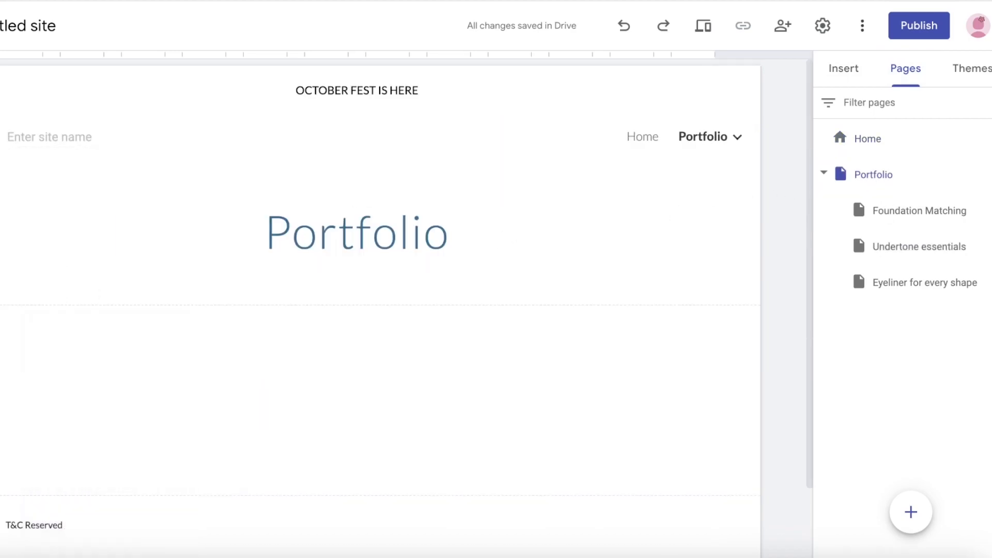
{"action": "scroll", "coordinate": [211, 346], "scroll_direction": "down", "scroll_amount": 2}
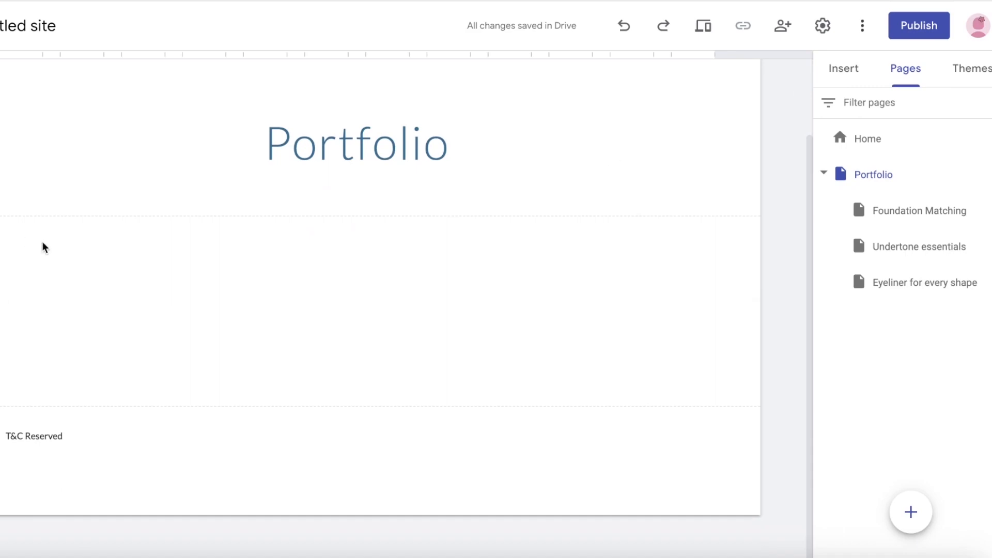
{"action": "left_click", "coordinate": [864, 70]}
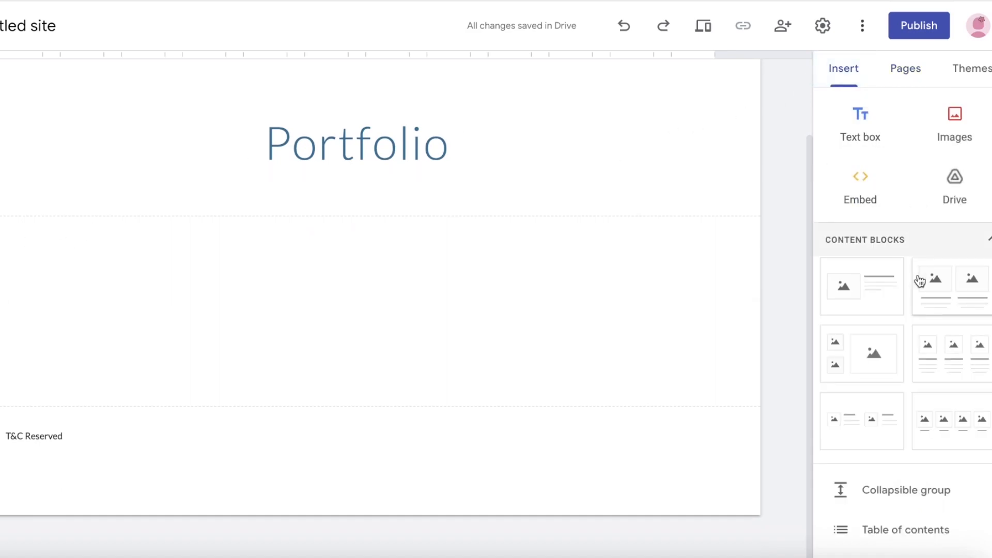
{"action": "scroll", "coordinate": [925, 279], "scroll_direction": "down", "scroll_amount": 1}
{"action": "left_click", "coordinate": [948, 312]}
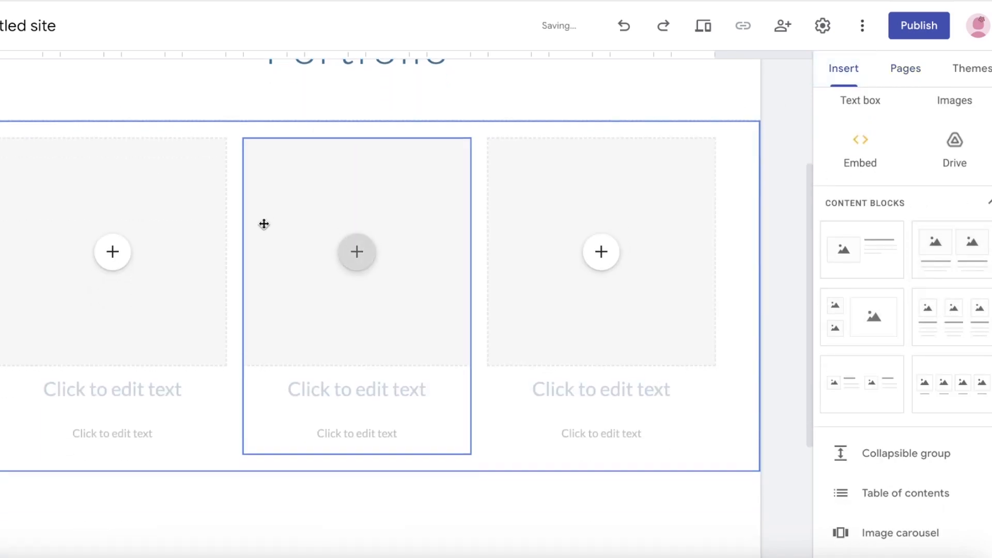
Review the layout of the Portfolio page from its title down to the footer.
{"action": "scroll", "coordinate": [21, 311], "scroll_direction": "down", "scroll_amount": 3}
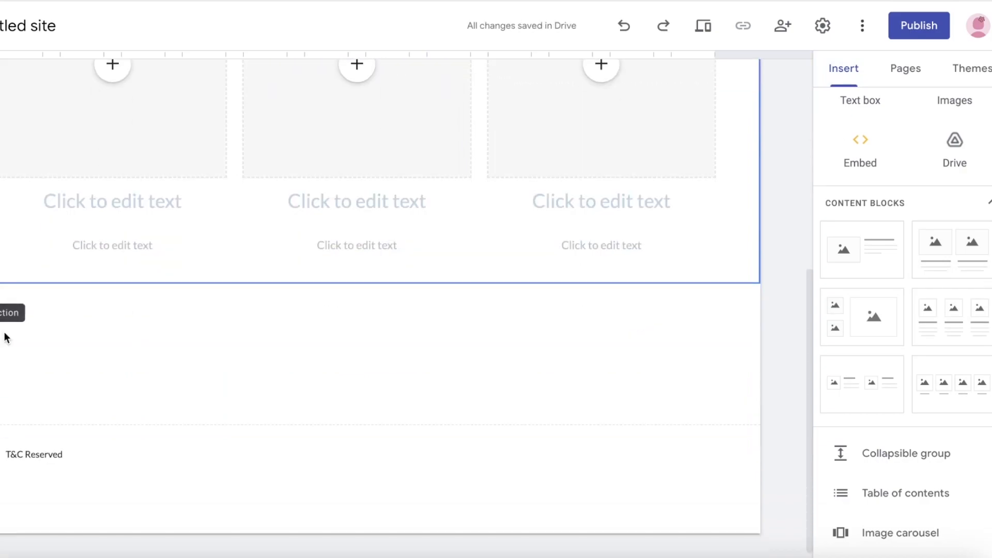
{"action": "scroll", "coordinate": [720, 260], "scroll_direction": "up", "scroll_amount": 3}
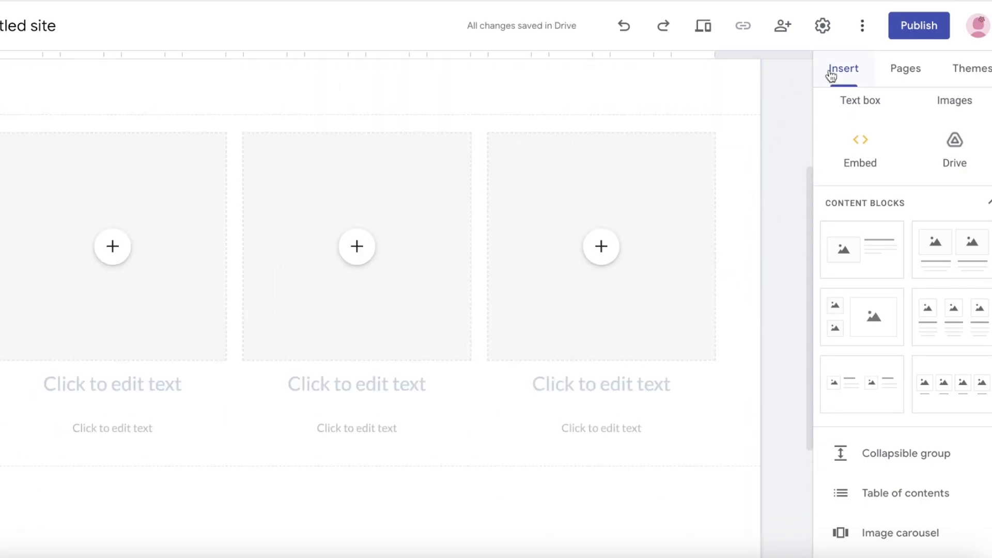
{"action": "scroll", "coordinate": [875, 410], "scroll_direction": "down", "scroll_amount": 8}
{"action": "scroll", "coordinate": [875, 362], "scroll_direction": "up", "scroll_amount": 9}
{"action": "scroll", "coordinate": [517, 310], "scroll_direction": "up", "scroll_amount": 3}
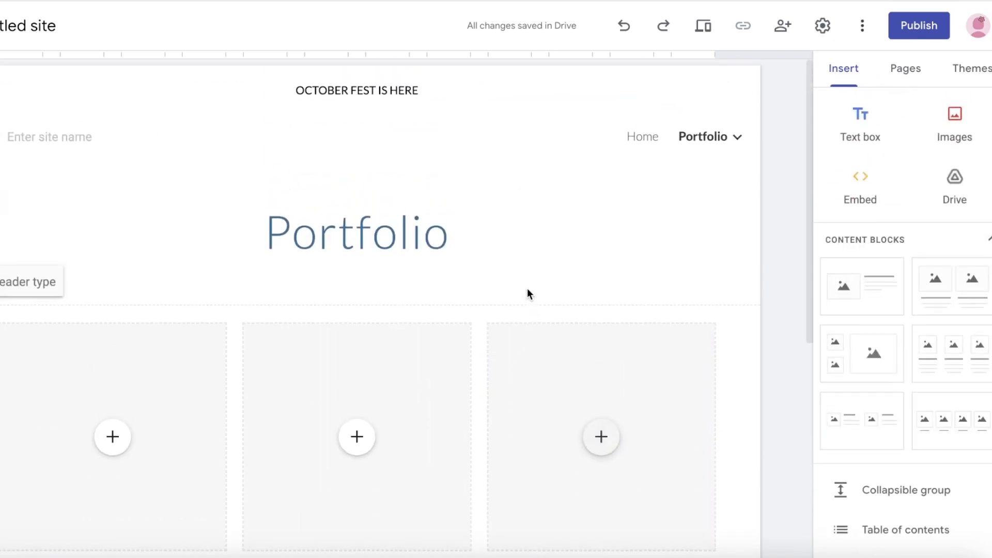
{"action": "scroll", "coordinate": [133, 385], "scroll_direction": "down", "scroll_amount": 6}
{"action": "scroll", "coordinate": [876, 306], "scroll_direction": "down", "scroll_amount": 2}
Try a placeholder below the three-column block on the Portfolio page and delete it.
{"action": "scroll", "coordinate": [886, 413], "scroll_direction": "down", "scroll_amount": 6}
{"action": "left_click", "coordinate": [873, 227]}
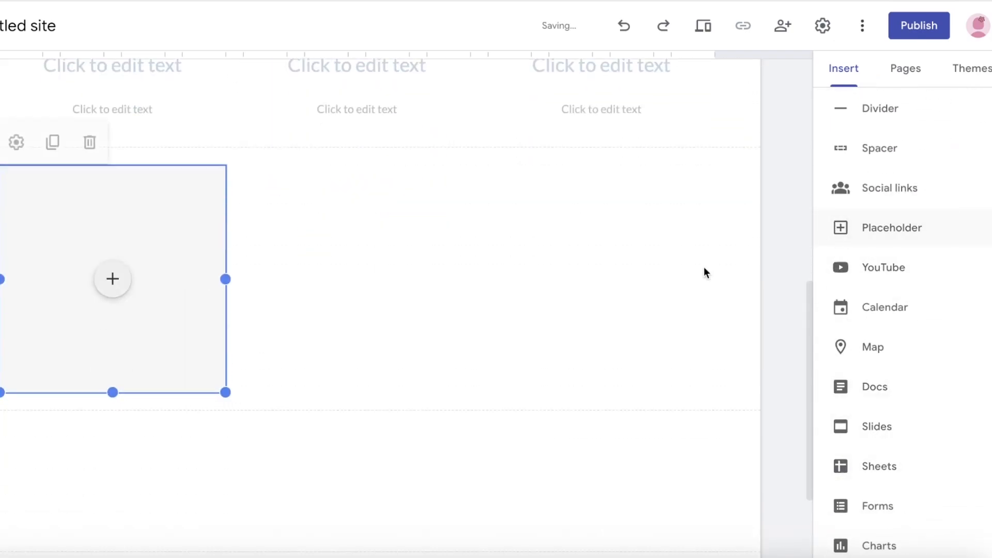
{"action": "right_click", "coordinate": [277, 237]}
{"action": "key", "text": "Escape"}
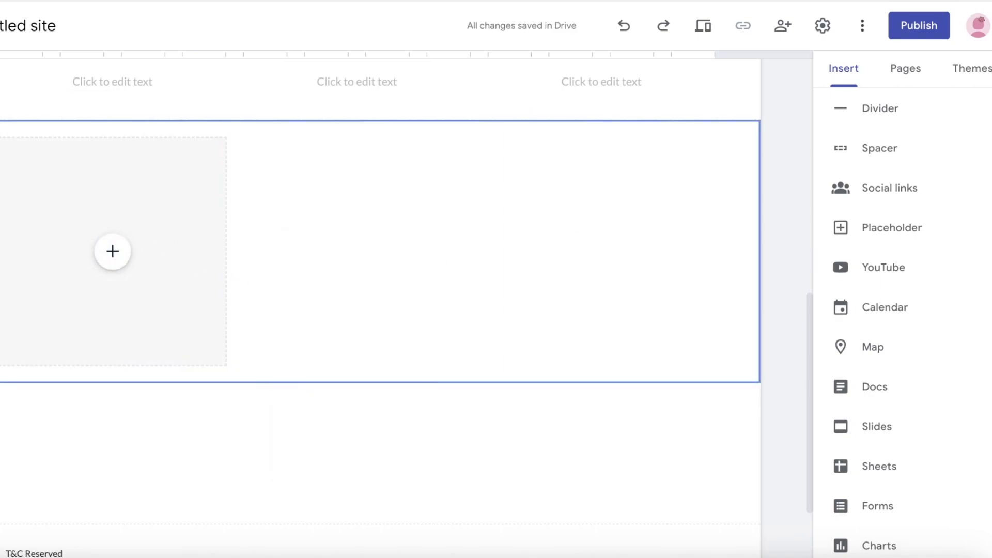
{"action": "key", "text": "Delete"}
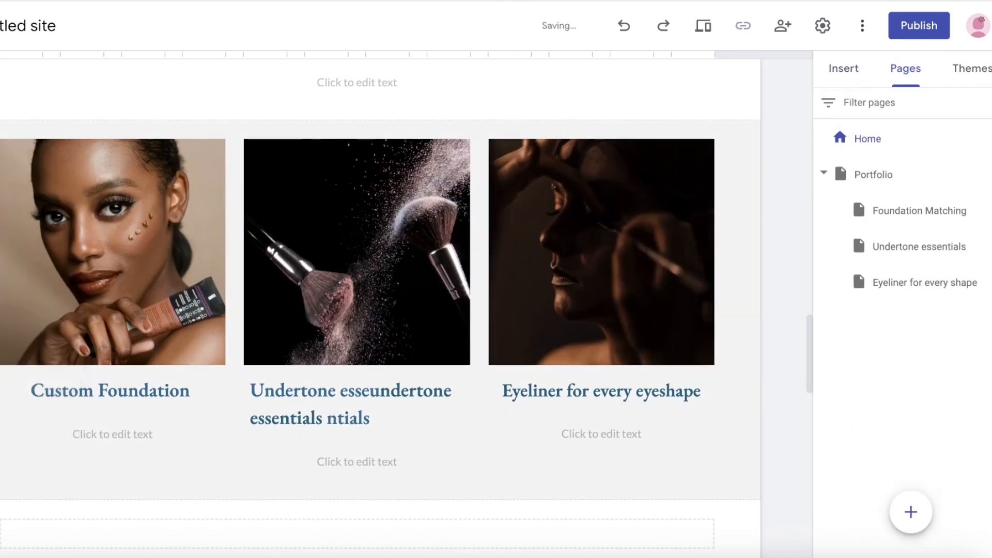
Remove the thin divider between the Provided Services group and the spacer on the Home page.
{"action": "scroll", "coordinate": [381, 310], "scroll_direction": "down", "scroll_amount": 15}
{"action": "scroll", "coordinate": [380, 310], "scroll_direction": "up", "scroll_amount": 8}
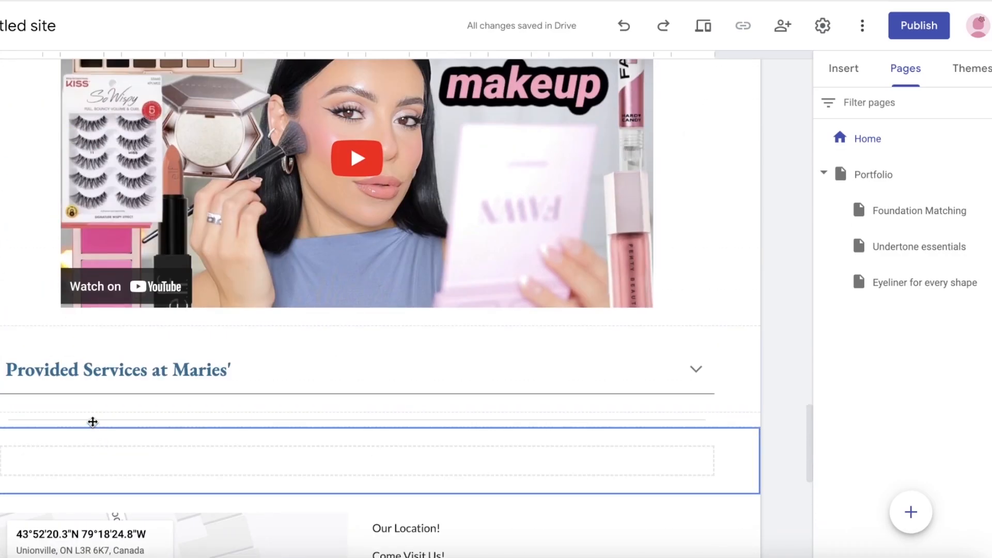
{"action": "key", "text": "ctrl+z"}
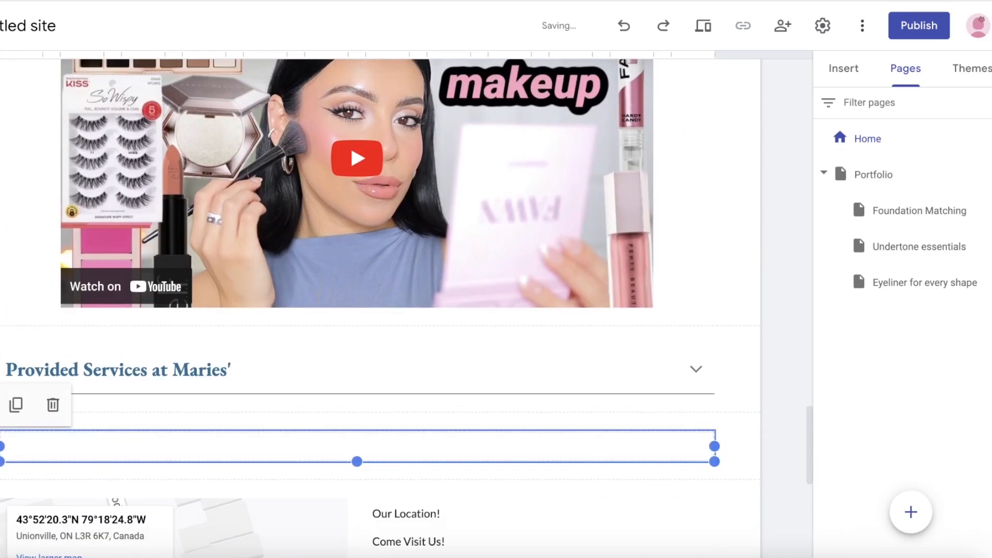
Set the background of the spacer section below the Provided Services group to Style 3.
{"action": "left_click", "coordinate": [1, 425]}
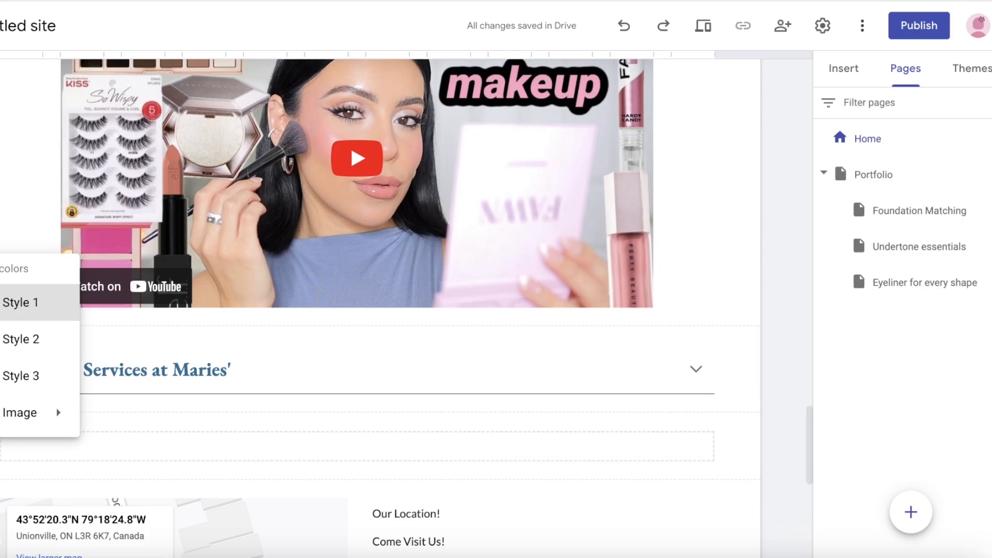
{"action": "mouse_move", "coordinate": [31, 413]}
{"action": "left_click", "coordinate": [21, 376]}
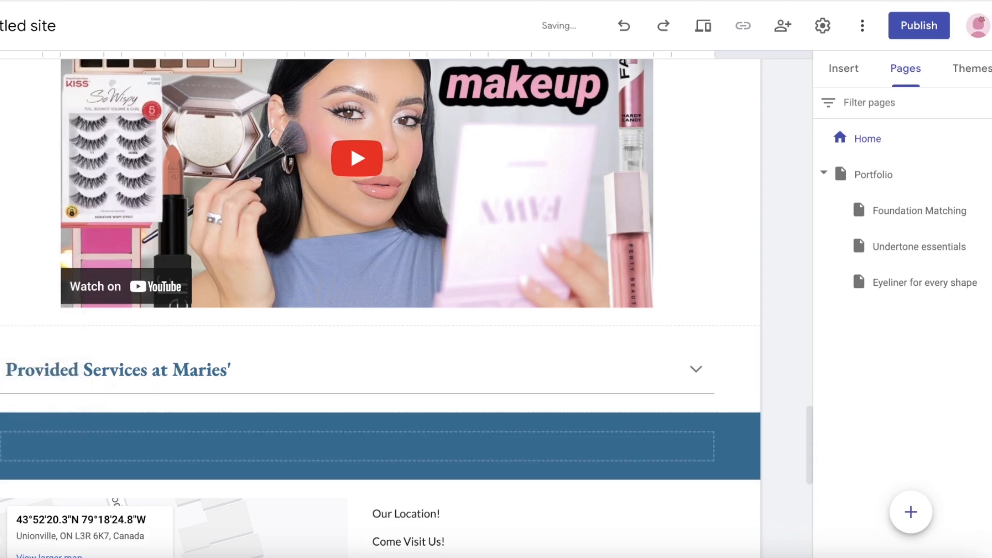
Try Style 3 and Style 2 as the Provided Services section's background and return it to Style 1.
{"action": "left_click", "coordinate": [1, 341]}
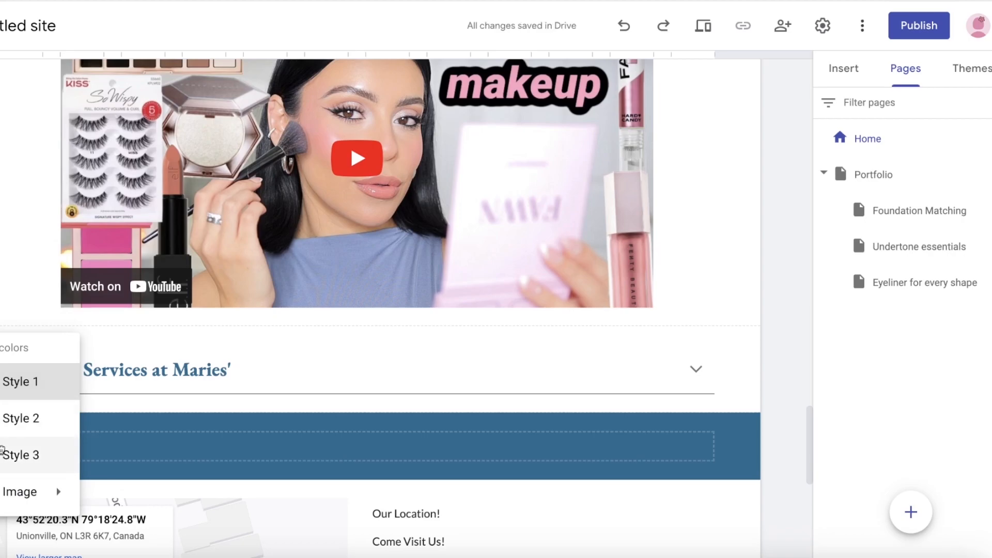
{"action": "left_click", "coordinate": [1, 451]}
{"action": "left_click", "coordinate": [1, 347]}
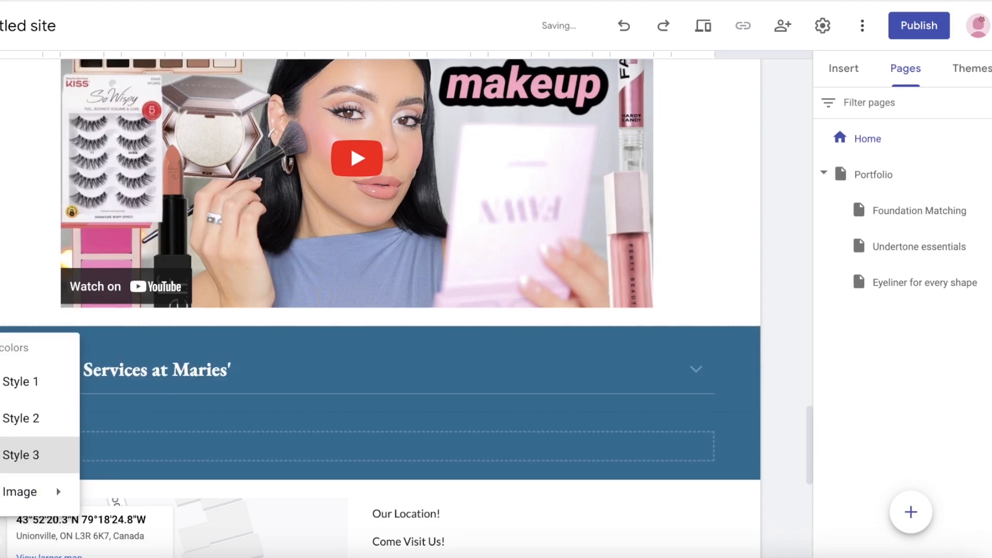
{"action": "left_click", "coordinate": [5, 418]}
{"action": "left_click", "coordinate": [1, 346]}
{"action": "left_click", "coordinate": [177, 445]}
{"action": "left_click", "coordinate": [1, 347]}
{"action": "left_click", "coordinate": [6, 381]}
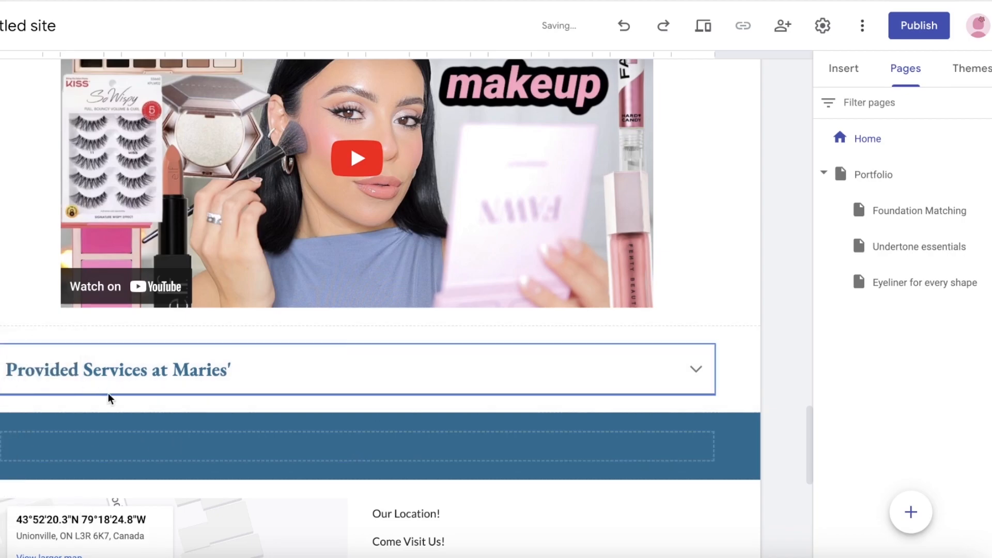
Set the background of the spacer section between the services group and the map to Style 2.
{"action": "left_click", "coordinate": [1, 434]}
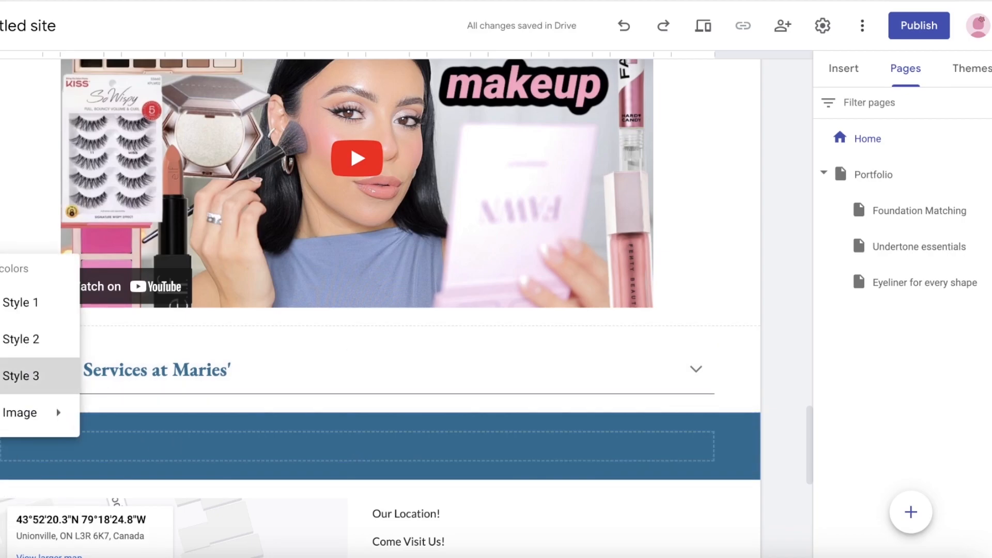
{"action": "left_click", "coordinate": [6, 339]}
Open the site footer for editing and set its background to Style 3.
{"action": "scroll", "coordinate": [785, 371], "scroll_direction": "down", "scroll_amount": 10}
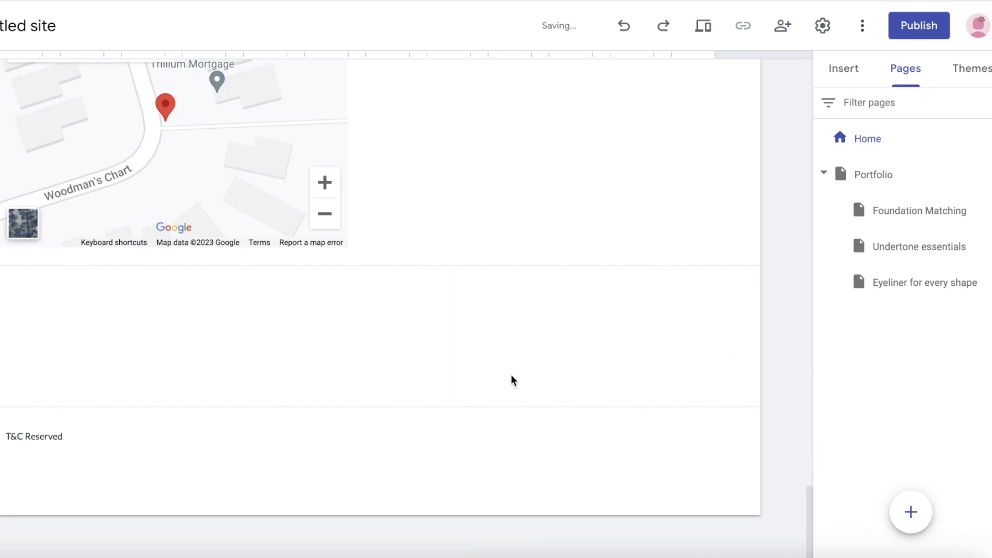
{"action": "left_click", "coordinate": [448, 420]}
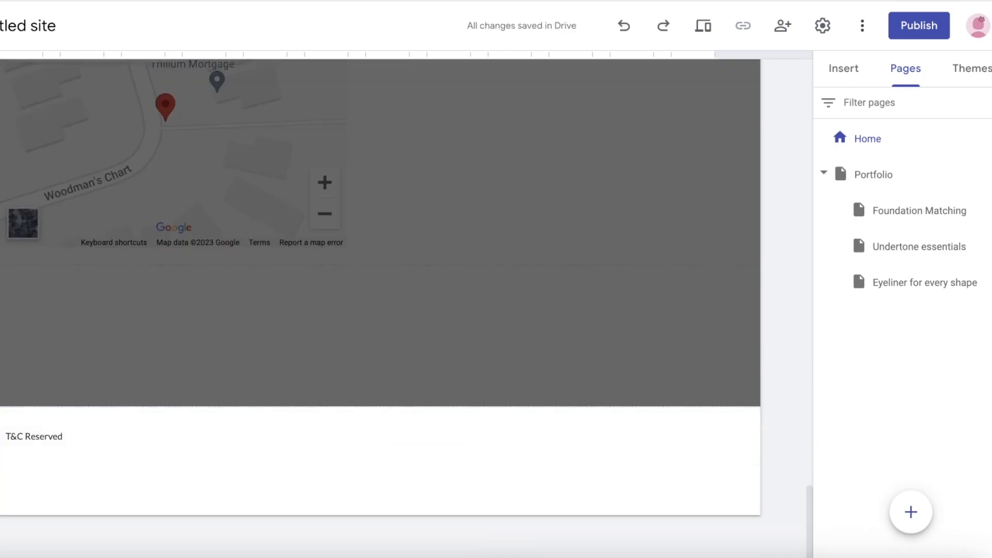
{"action": "left_click", "coordinate": [1, 434]}
{"action": "left_click", "coordinate": [5, 366]}
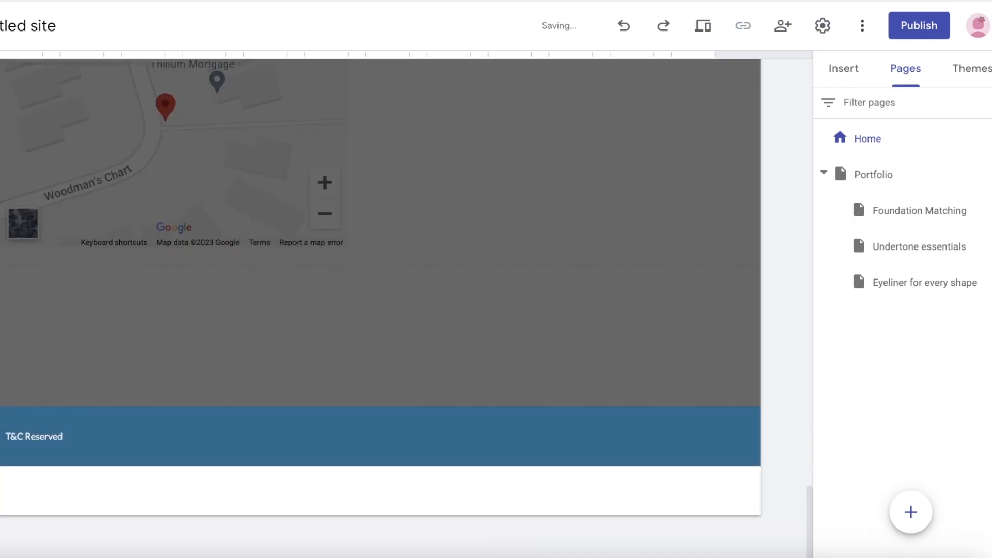
Set the footer's background to Style 2.
{"action": "left_click", "coordinate": [16, 402]}
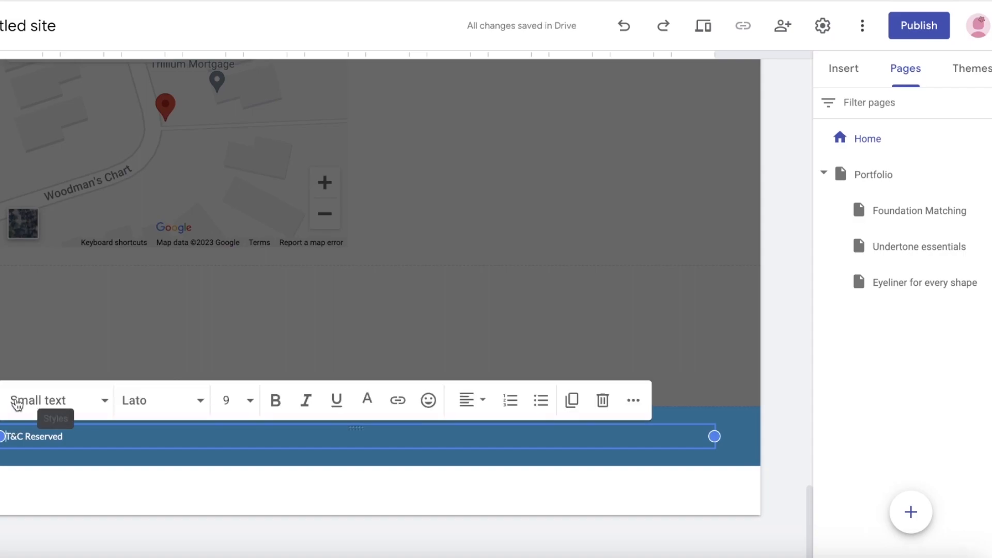
{"action": "left_click", "coordinate": [201, 458]}
{"action": "left_click", "coordinate": [1, 424]}
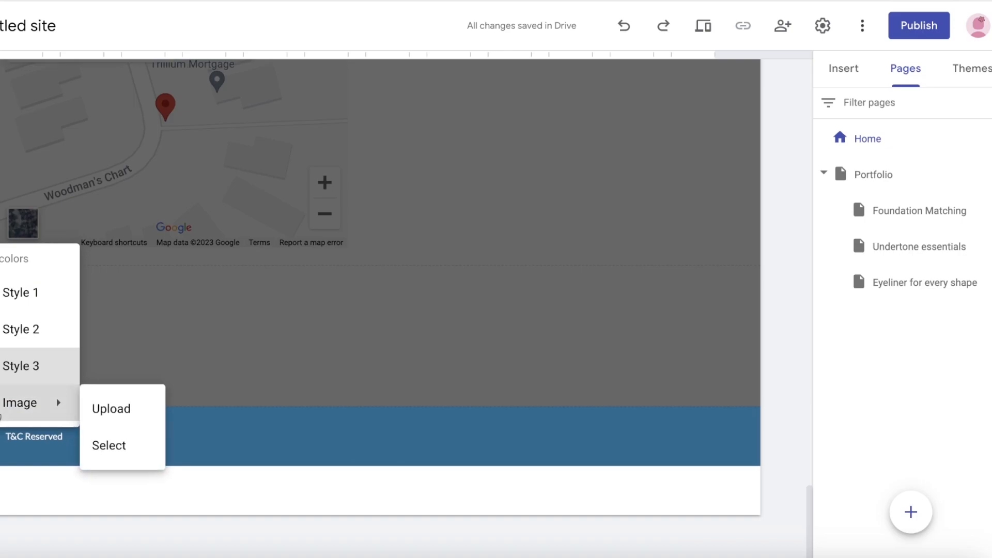
{"action": "left_click", "coordinate": [21, 366]}
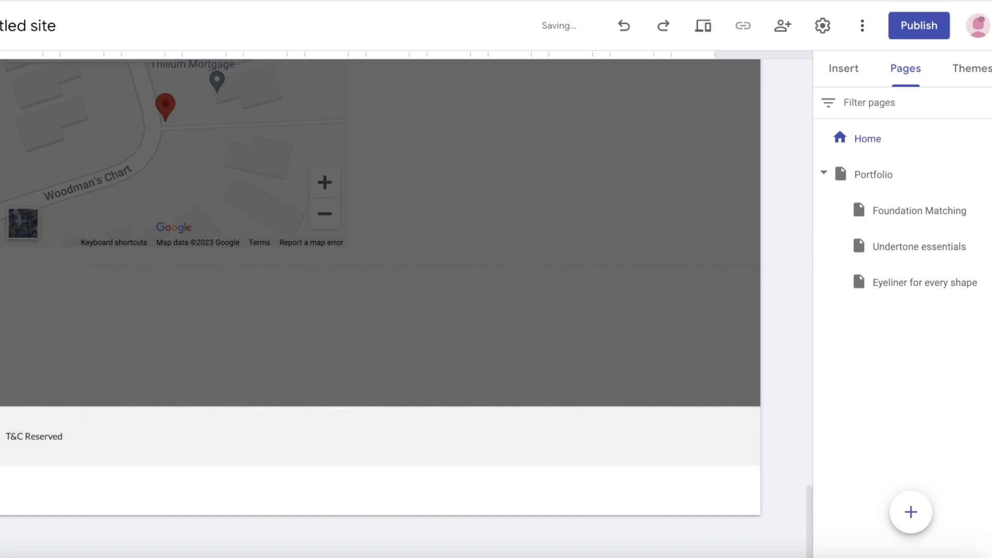
Delete the white copies of the three-column product section on the Home page, keeping only the one with the gray background.
{"action": "scroll", "coordinate": [715, 336], "scroll_direction": "up", "scroll_amount": 10}
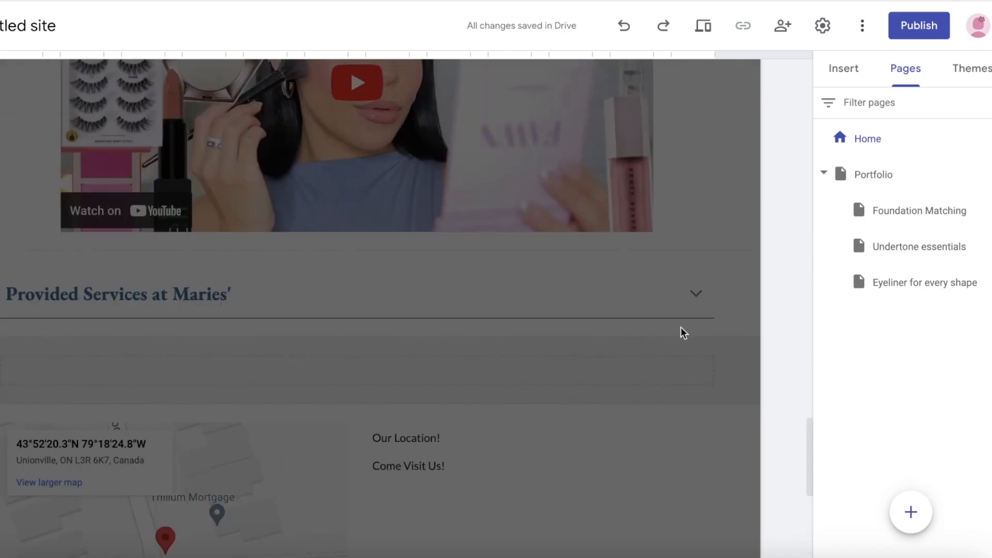
{"action": "scroll", "coordinate": [449, 348], "scroll_direction": "down", "scroll_amount": 10}
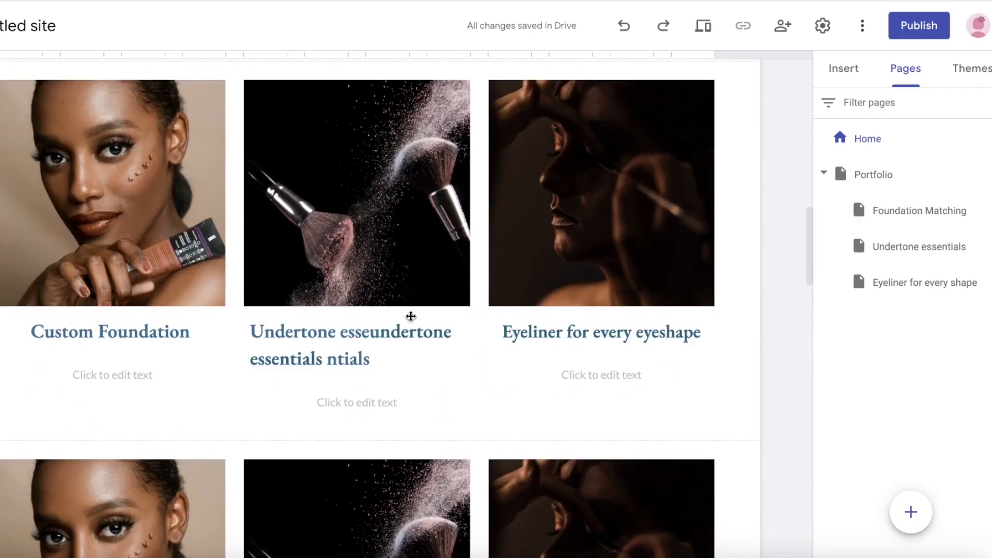
{"action": "scroll", "coordinate": [380, 309], "scroll_direction": "up", "scroll_amount": 1}
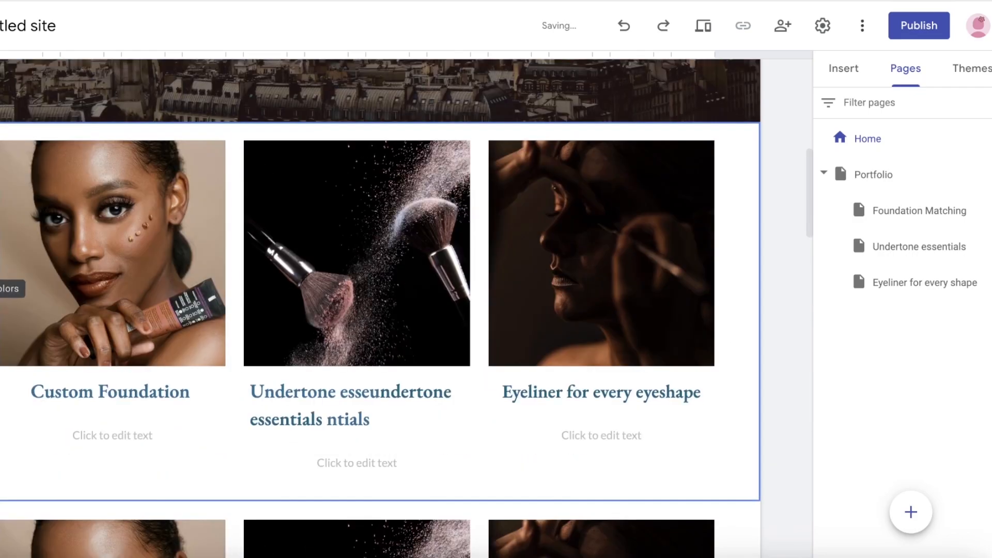
{"action": "left_click", "coordinate": [0, 335]}
{"action": "scroll", "coordinate": [380, 308], "scroll_direction": "down", "scroll_amount": 10}
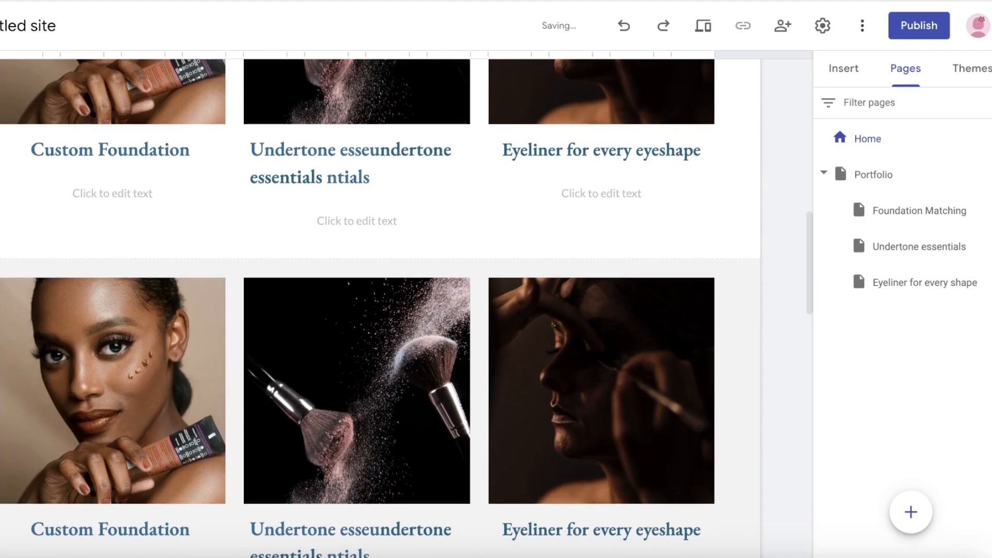
{"action": "scroll", "coordinate": [380, 308], "scroll_direction": "up", "scroll_amount": 3}
{"action": "scroll", "coordinate": [139, 329], "scroll_direction": "up", "scroll_amount": 3}
{"action": "scroll", "coordinate": [139, 329], "scroll_direction": "down", "scroll_amount": 10}
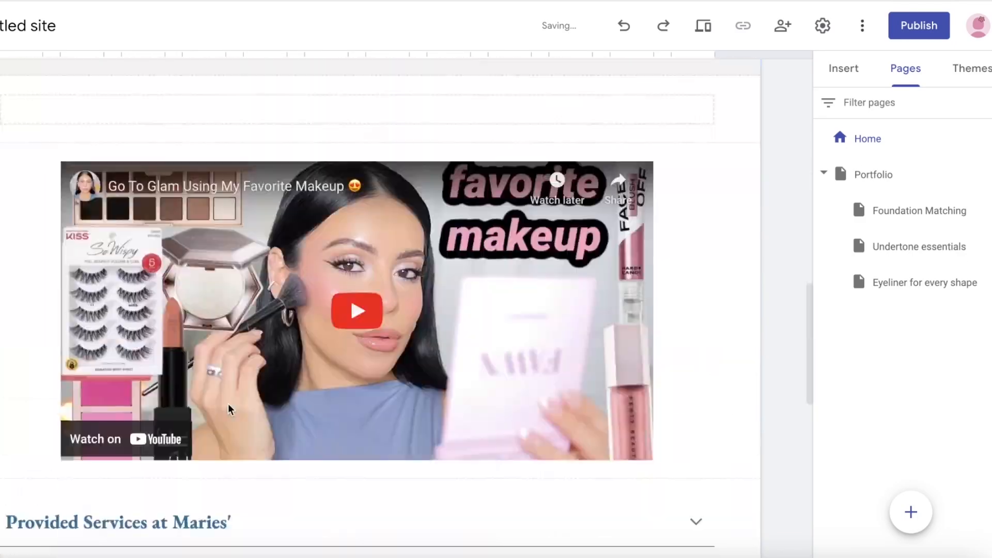
{"action": "scroll", "coordinate": [138, 329], "scroll_direction": "up", "scroll_amount": 5}
{"action": "scroll", "coordinate": [155, 326], "scroll_direction": "down", "scroll_amount": 4}
{"action": "scroll", "coordinate": [194, 314], "scroll_direction": "up", "scroll_amount": 10}
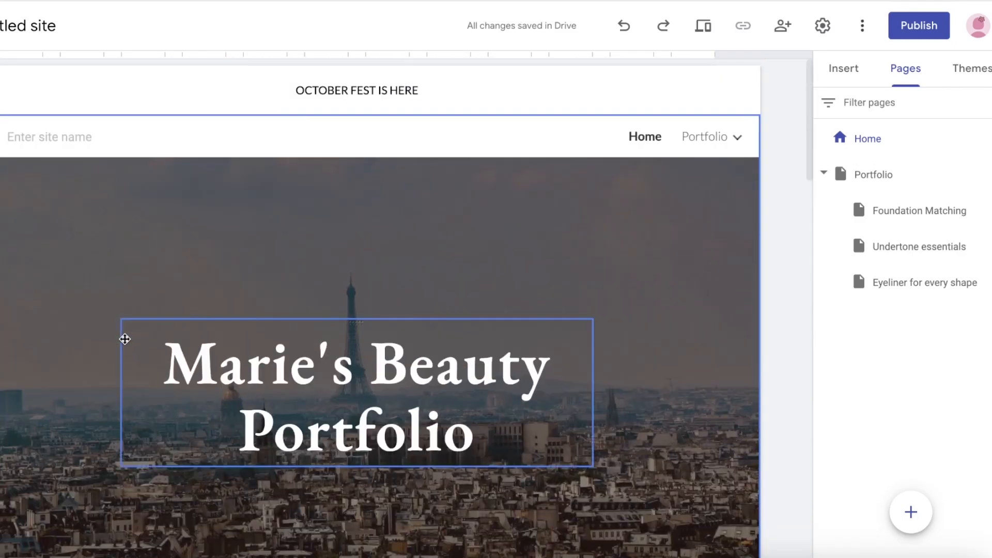
Remove the three-column content block from the Portfolio page.
{"action": "left_click", "coordinate": [843, 197]}
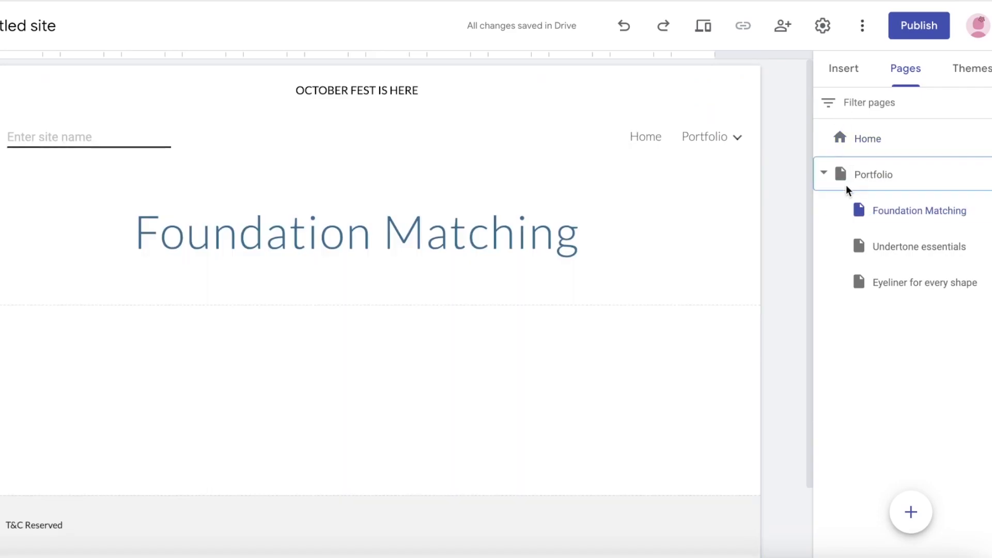
{"action": "left_click", "coordinate": [849, 184]}
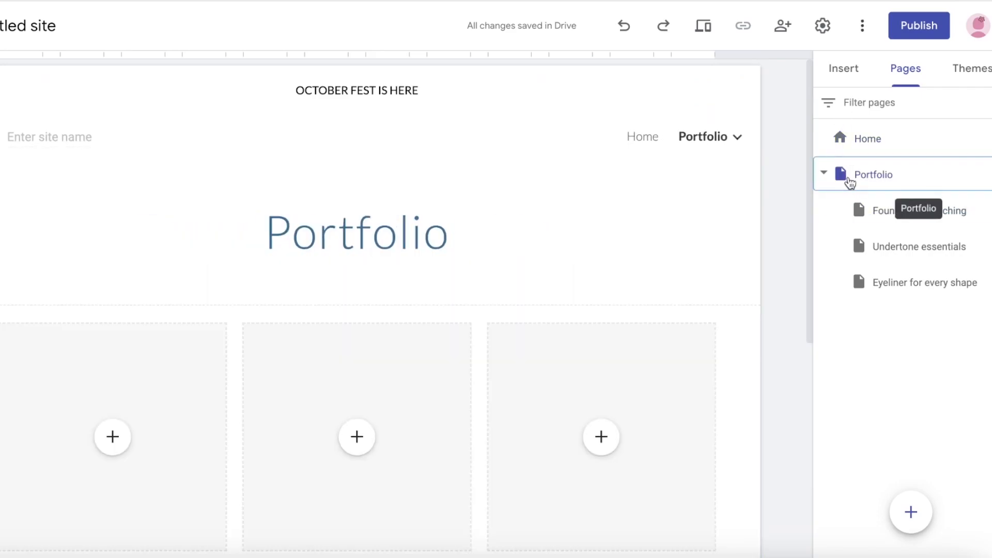
{"action": "scroll", "coordinate": [479, 206], "scroll_direction": "down", "scroll_amount": 5}
{"action": "scroll", "coordinate": [429, 164], "scroll_direction": "up", "scroll_amount": 5}
{"action": "scroll", "coordinate": [201, 287], "scroll_direction": "down", "scroll_amount": 1}
{"action": "scroll", "coordinate": [201, 287], "scroll_direction": "down", "scroll_amount": 3}
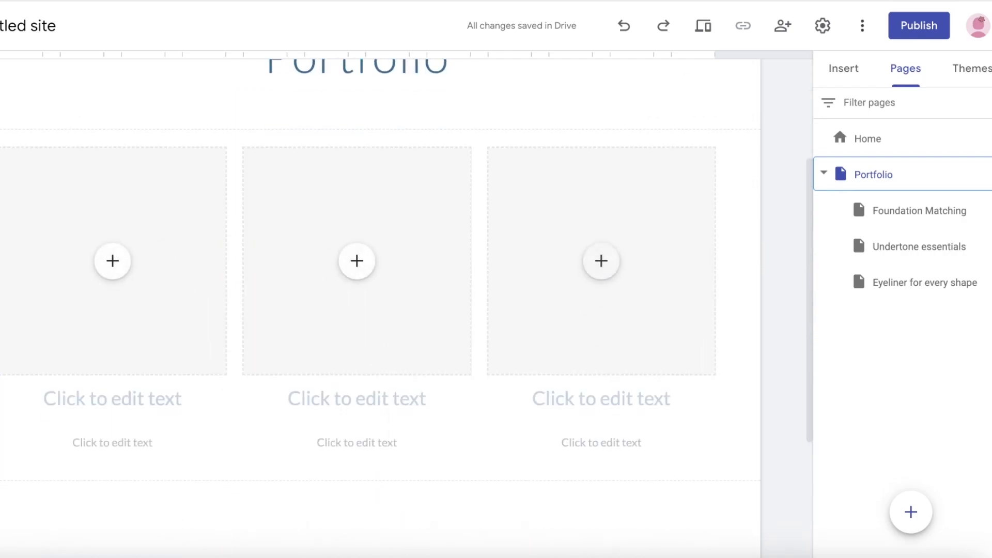
{"action": "key", "text": "ctrl+z"}
Insert two content blocks with an image beside a heading and text on the Portfolio page.
{"action": "left_click", "coordinate": [862, 68]}
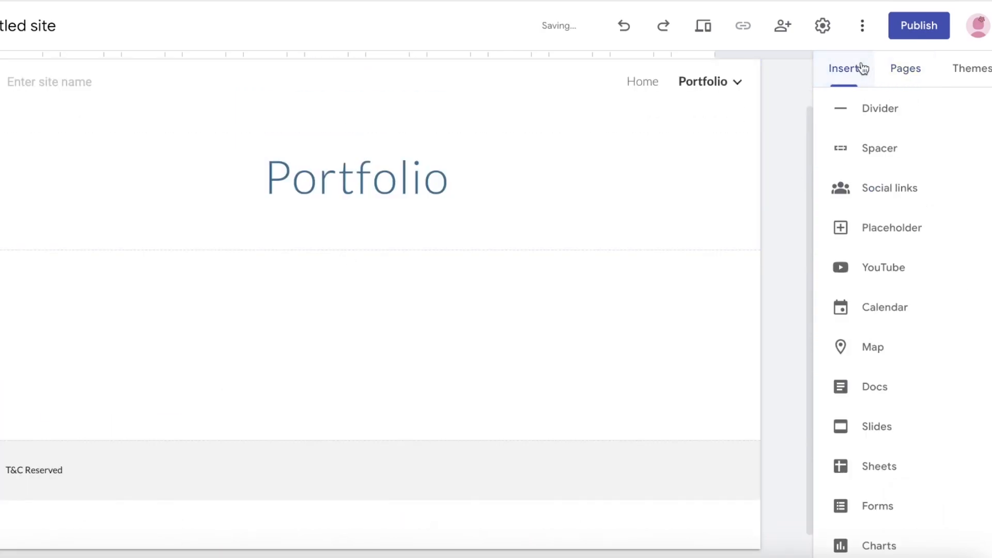
{"action": "scroll", "coordinate": [868, 285], "scroll_direction": "up", "scroll_amount": 10}
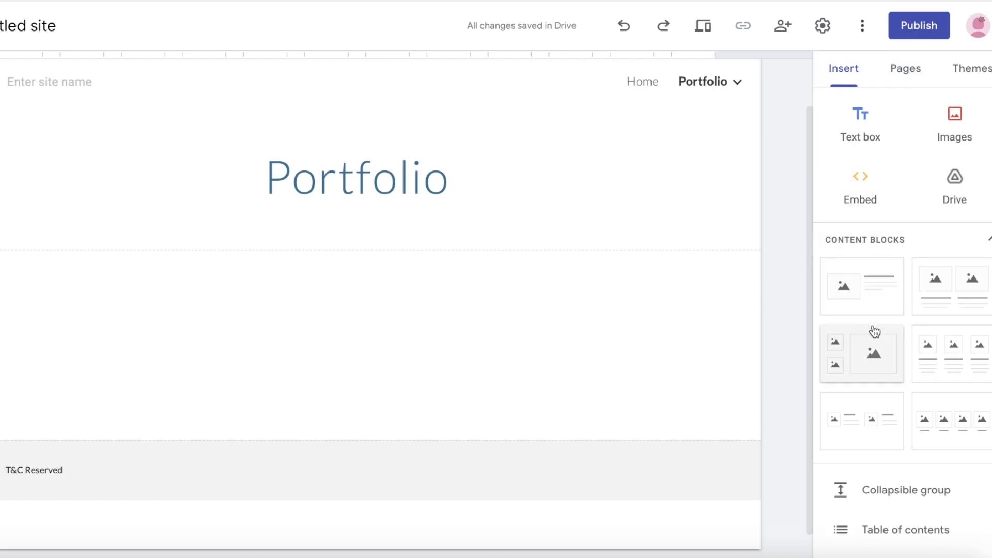
{"action": "left_click", "coordinate": [862, 297]}
{"action": "left_click", "coordinate": [870, 298]}
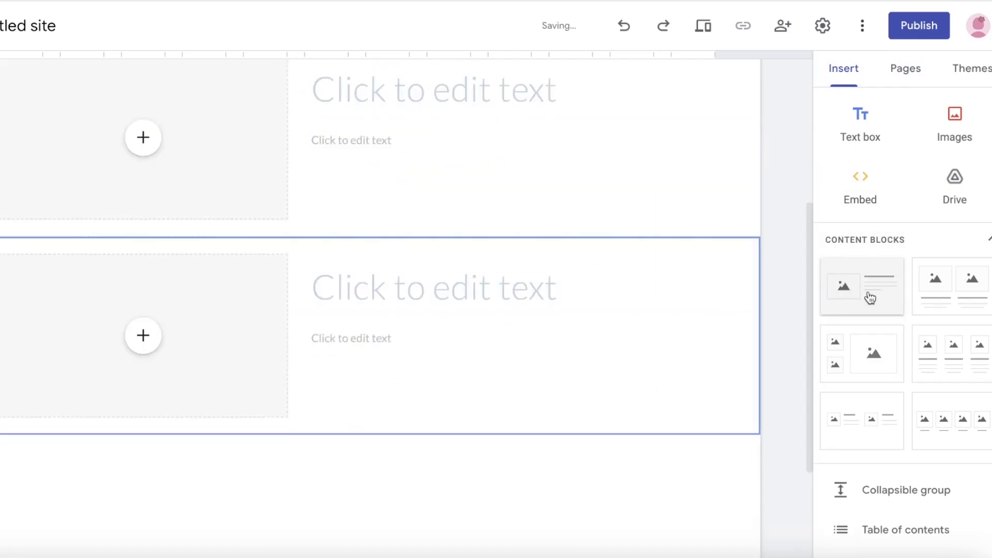
Place the foundation model photo in the Portfolio page's first image placeholder and the makeup brushes photo in the second.
{"action": "scroll", "coordinate": [310, 259], "scroll_direction": "up", "scroll_amount": 3}
{"action": "left_click", "coordinate": [223, 252]}
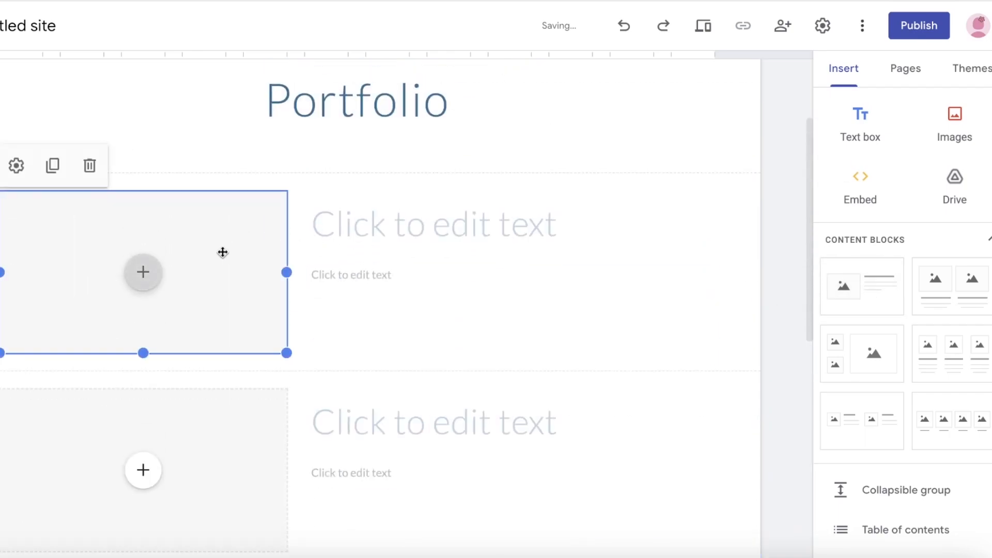
{"action": "left_click_drag", "start_coordinate": [765, 51], "coordinate": [166, 255]}
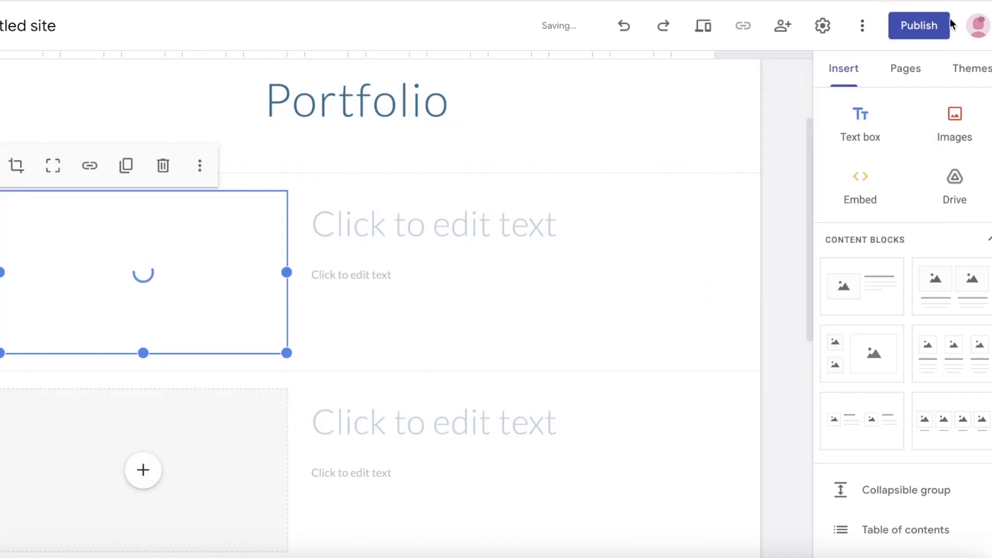
{"action": "left_click_drag", "start_coordinate": [798, 104], "coordinate": [48, 414]}
{"action": "left_click", "coordinate": [956, 1]}
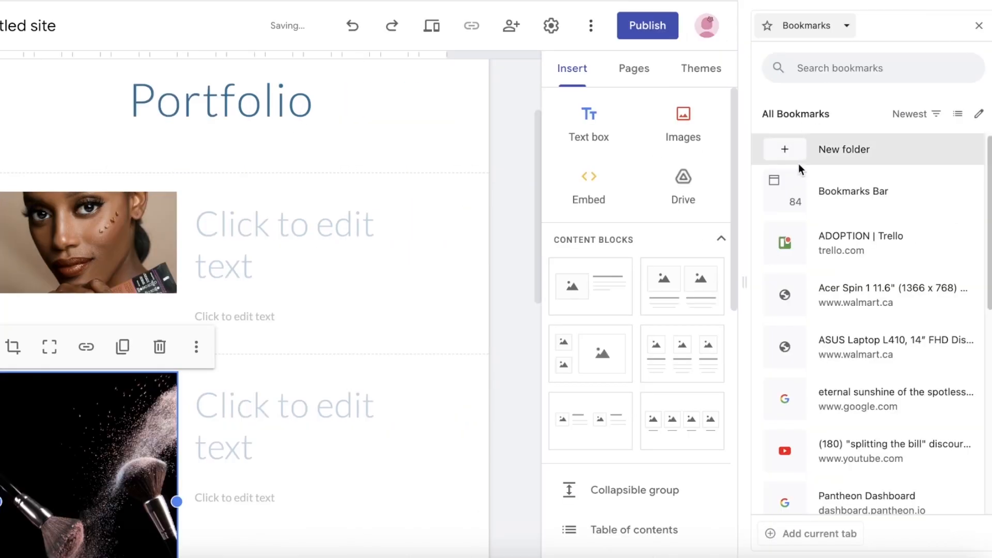
Close the bookmarks side panel and review the image-and-text blocks on the Portfolio page.
{"action": "left_click", "coordinate": [930, 1]}
{"action": "left_click", "coordinate": [978, 27]}
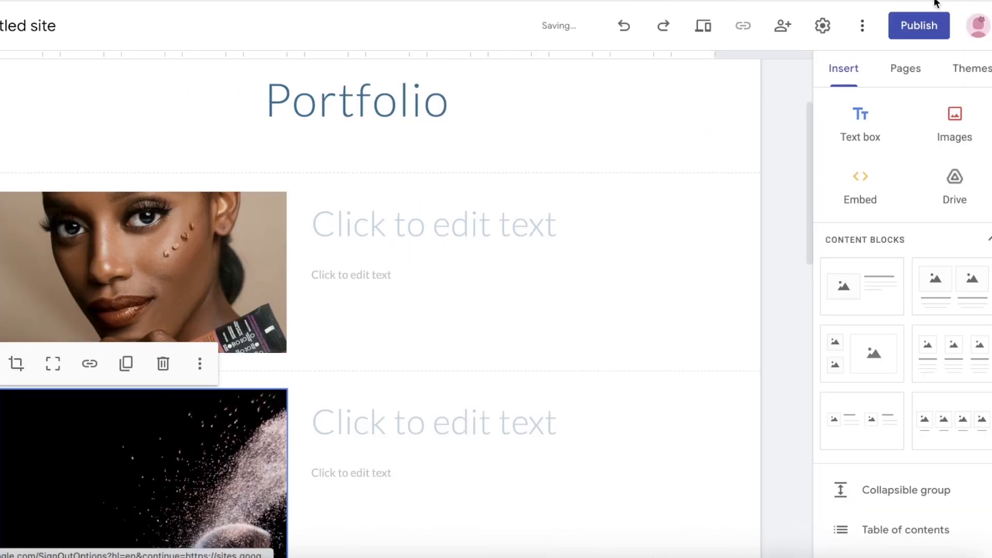
{"action": "left_click", "coordinate": [898, 1]}
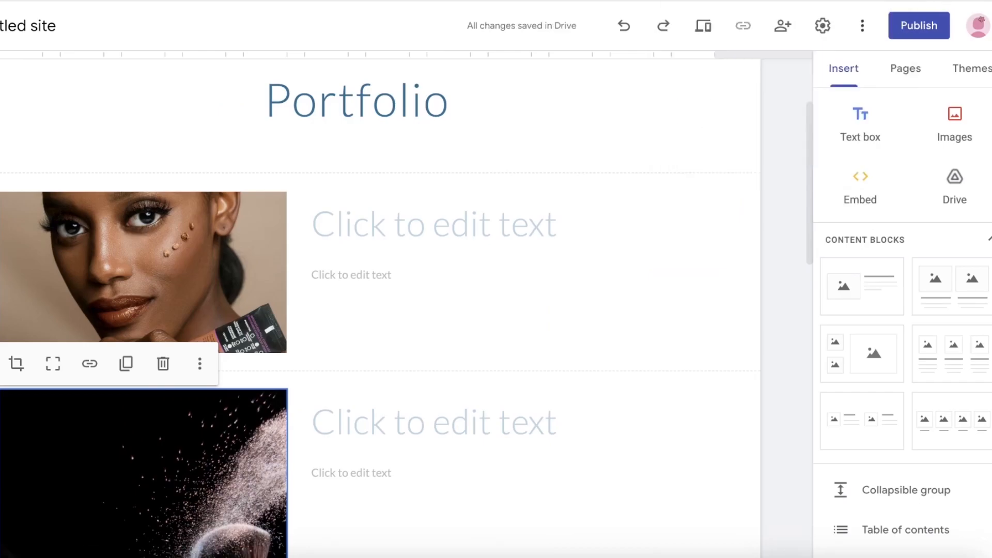
{"action": "left_click", "coordinate": [923, 1]}
{"action": "left_click_drag", "start_coordinate": [791, 138], "coordinate": [214, 264]}
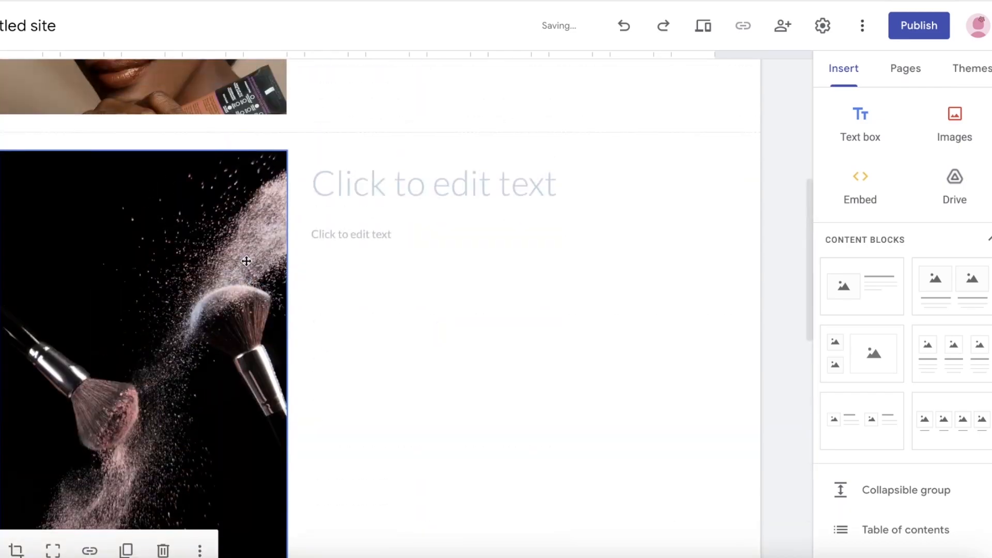
{"action": "left_click", "coordinate": [430, 248]}
{"action": "scroll", "coordinate": [429, 186], "scroll_direction": "up", "scroll_amount": 5}
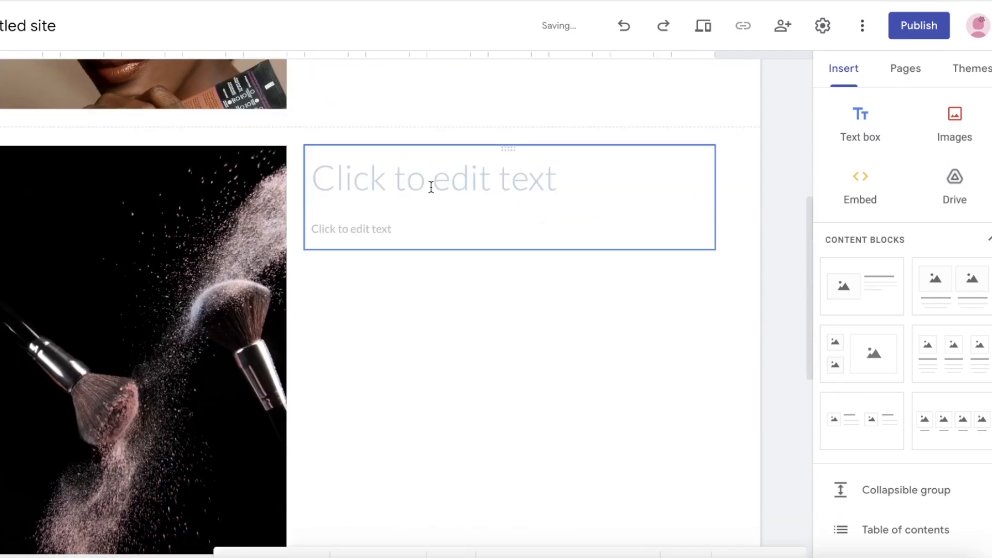
{"action": "scroll", "coordinate": [418, 210], "scroll_direction": "down", "scroll_amount": 4}
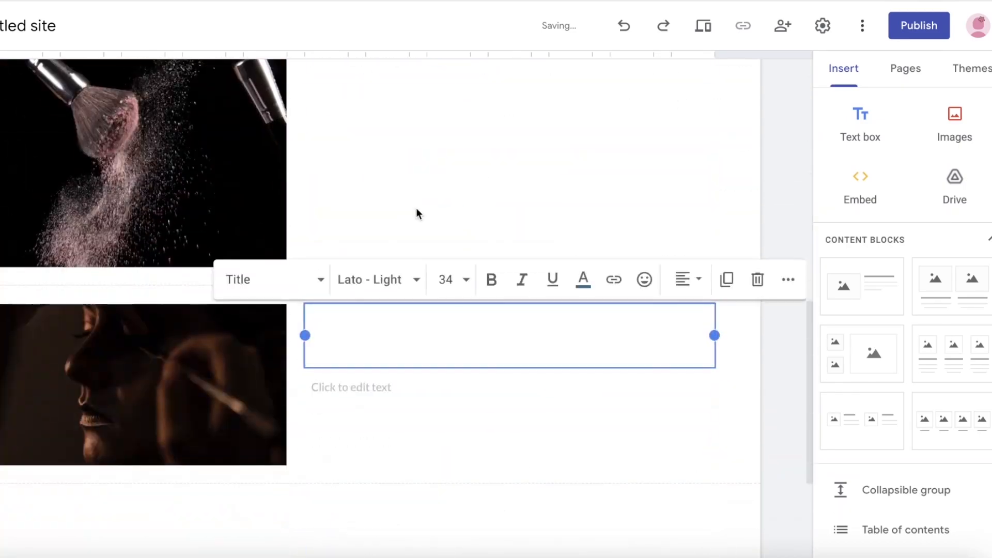
{"action": "scroll", "coordinate": [416, 215], "scroll_direction": "up", "scroll_amount": 3}
{"action": "scroll", "coordinate": [807, 173], "scroll_direction": "up", "scroll_amount": 3}
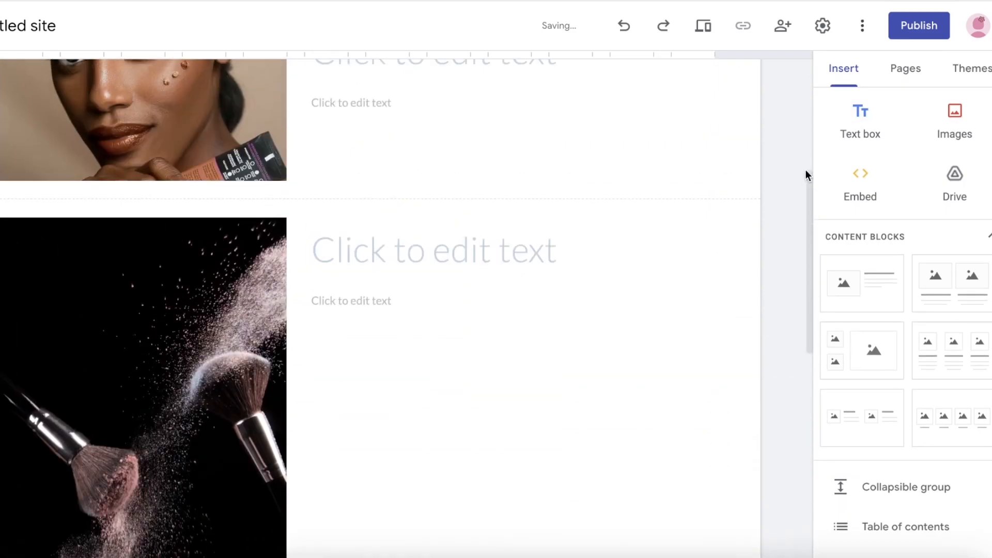
Shorten the makeup brushes photo in the Portfolio page's second block by cropping its lower part.
{"action": "left_click", "coordinate": [267, 321]}
{"action": "scroll", "coordinate": [267, 321], "scroll_direction": "down", "scroll_amount": 8}
{"action": "left_click_drag", "start_coordinate": [147, 176], "coordinate": [165, 90]}
{"action": "scroll", "coordinate": [215, 188], "scroll_direction": "up", "scroll_amount": 7}
{"action": "scroll", "coordinate": [186, 276], "scroll_direction": "down", "scroll_amount": 3}
{"action": "scroll", "coordinate": [186, 275], "scroll_direction": "up", "scroll_amount": 7}
Narrow the foundation model photo in the first Portfolio block and make it taller.
{"action": "left_click", "coordinate": [212, 340]}
{"action": "scroll", "coordinate": [304, 432], "scroll_direction": "down", "scroll_amount": 3}
{"action": "mouse_move", "coordinate": [286, 328]}
{"action": "left_mouse_down"}
{"action": "mouse_move", "coordinate": [265, 365]}
{"action": "mouse_move", "coordinate": [236, 500]}
{"action": "left_mouse_up"}
{"action": "scroll", "coordinate": [307, 341], "scroll_direction": "up", "scroll_amount": 3}
{"action": "scroll", "coordinate": [308, 340], "scroll_direction": "down", "scroll_amount": 12}
{"action": "scroll", "coordinate": [307, 342], "scroll_direction": "up", "scroll_amount": 1}
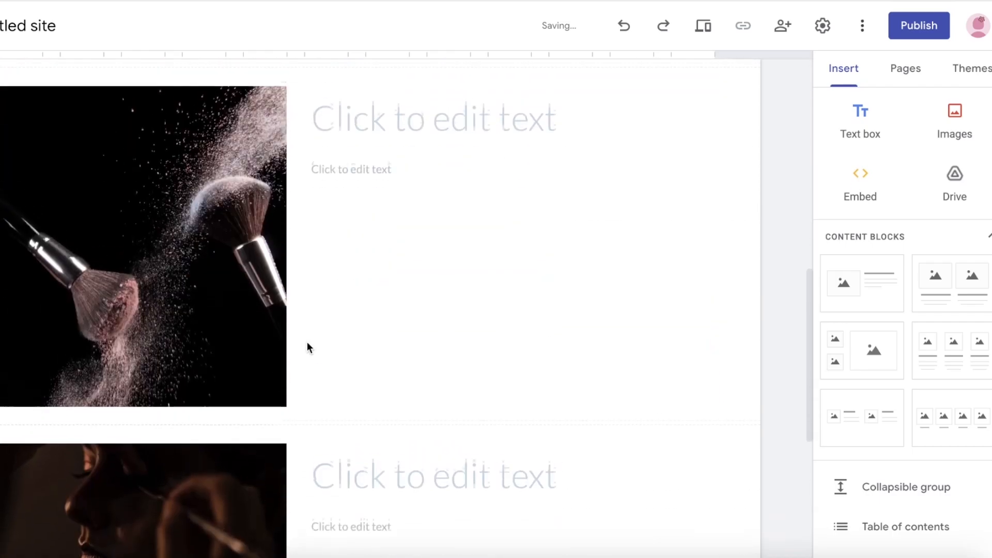
Narrow the makeup brushes and eyeliner photos to the foundation photo's width, and make the eyeliner photo taller.
{"action": "left_click", "coordinate": [262, 341]}
{"action": "left_click_drag", "start_coordinate": [287, 281], "coordinate": [221, 279]}
{"action": "scroll", "coordinate": [299, 308], "scroll_direction": "down", "scroll_amount": 4}
{"action": "left_click", "coordinate": [255, 358]}
{"action": "left_click_drag", "start_coordinate": [287, 350], "coordinate": [225, 350]}
{"action": "left_click_drag", "start_coordinate": [112, 430], "coordinate": [92, 534]}
Examine the sizes and alignment of the three photos along the Portfolio page.
{"action": "scroll", "coordinate": [309, 222], "scroll_direction": "up", "scroll_amount": 14}
{"action": "scroll", "coordinate": [244, 369], "scroll_direction": "down", "scroll_amount": 15}
{"action": "scroll", "coordinate": [268, 201], "scroll_direction": "up", "scroll_amount": 15}
{"action": "scroll", "coordinate": [346, 153], "scroll_direction": "down", "scroll_amount": 17}
{"action": "scroll", "coordinate": [327, 396], "scroll_direction": "up", "scroll_amount": 1}
{"action": "scroll", "coordinate": [444, 171], "scroll_direction": "up", "scroll_amount": 5}
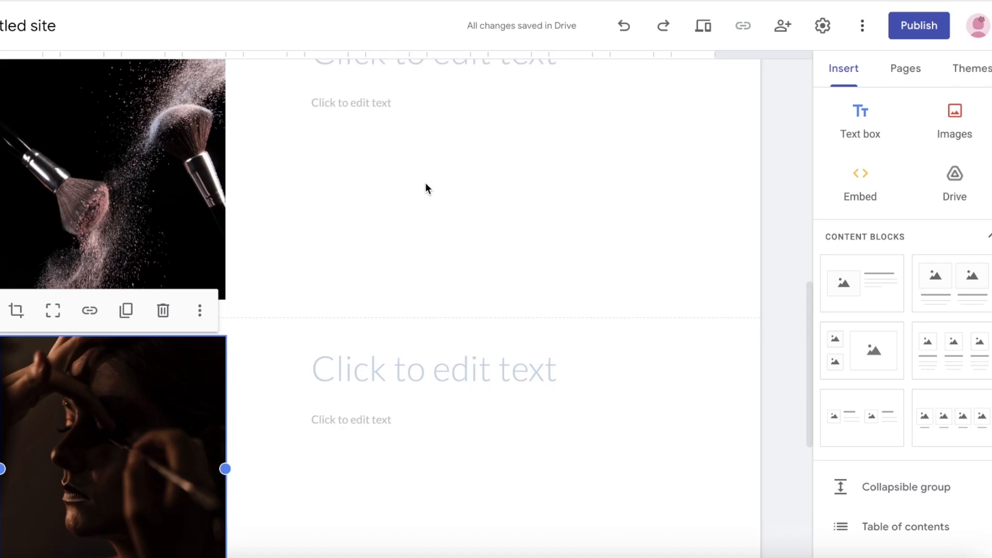
{"action": "scroll", "coordinate": [427, 187], "scroll_direction": "up", "scroll_amount": 10}
{"action": "left_click", "coordinate": [383, 353]}
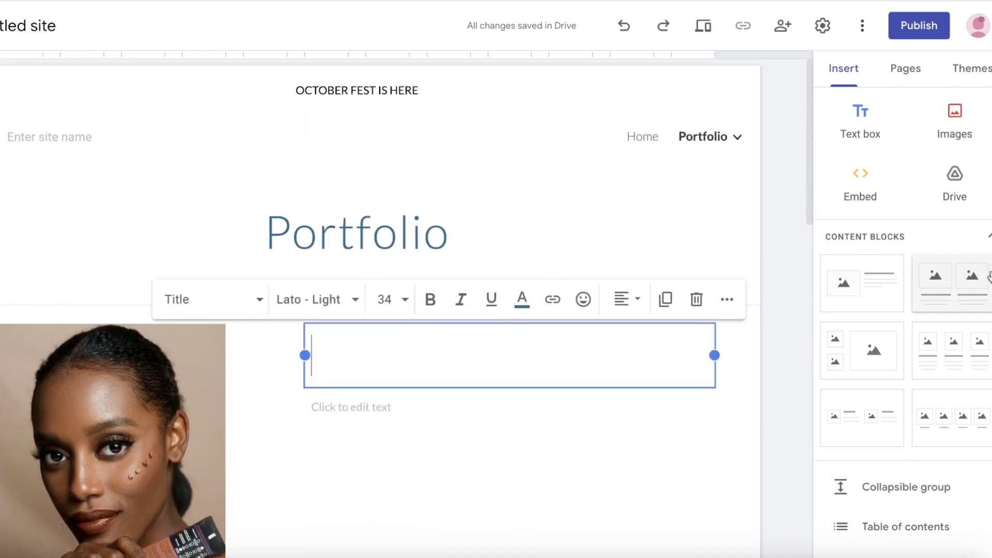
Set the header type of the Undertone essentials page to Title only.
{"action": "left_click", "coordinate": [902, 71]}
{"action": "left_click", "coordinate": [894, 213]}
{"action": "left_click", "coordinate": [892, 249]}
{"action": "scroll", "coordinate": [266, 295], "scroll_direction": "down", "scroll_amount": 6}
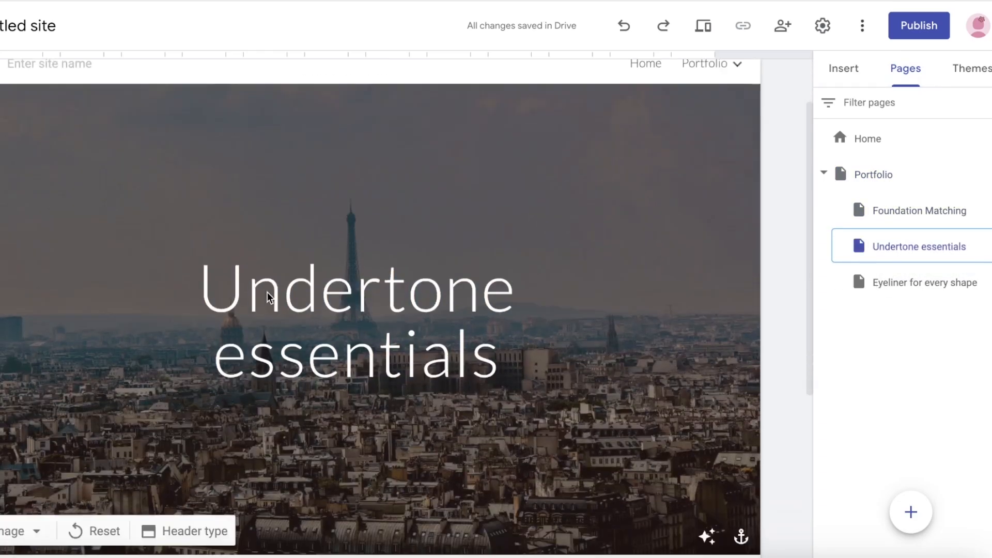
{"action": "left_click", "coordinate": [193, 295]}
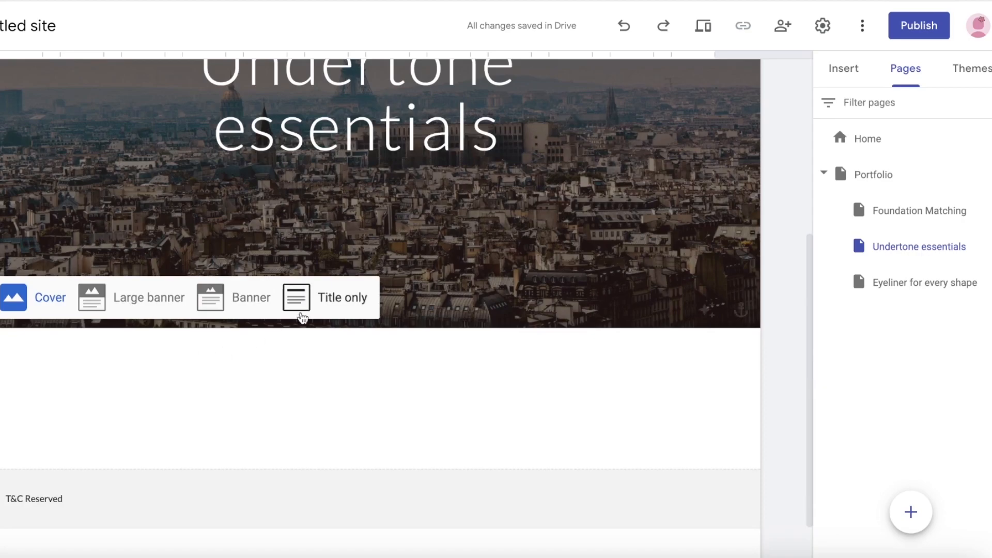
{"action": "left_click", "coordinate": [283, 307]}
Set the header type of the Eyeliner for every shape page to Title only.
{"action": "left_click", "coordinate": [910, 285]}
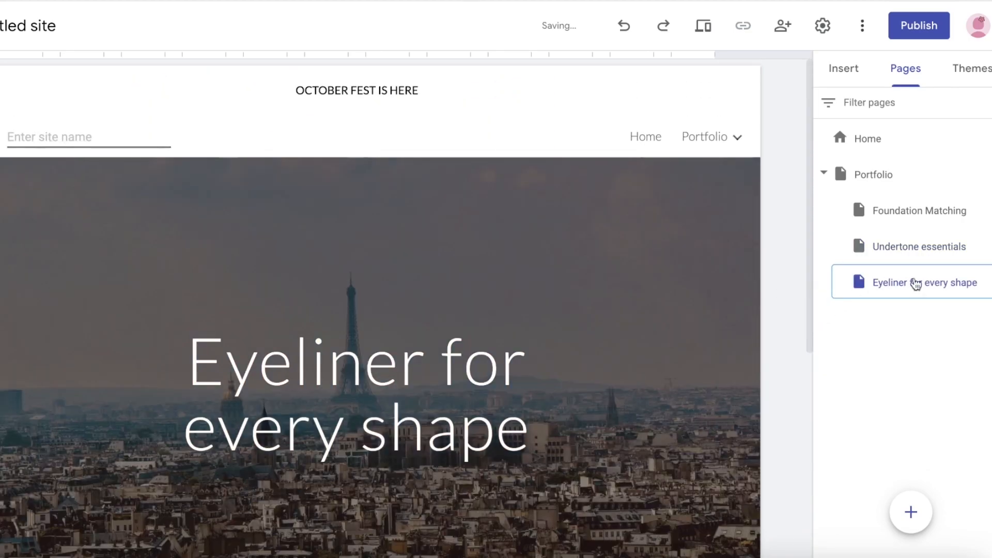
{"action": "scroll", "coordinate": [176, 310], "scroll_direction": "down", "scroll_amount": 7}
{"action": "left_click", "coordinate": [179, 239]}
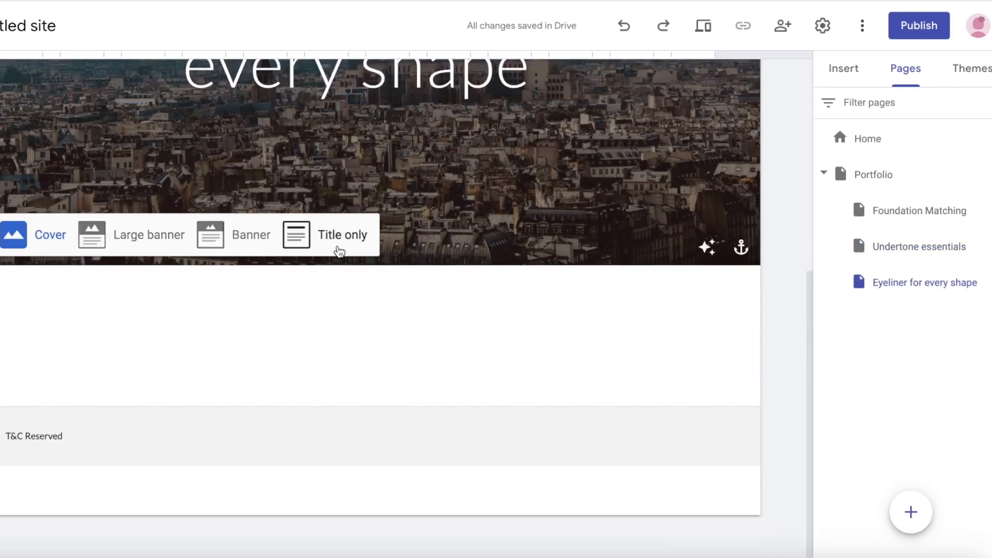
{"action": "left_click", "coordinate": [339, 252]}
Start a new custom site theme named "CUstome theme", without a logo or banner image.
{"action": "left_click", "coordinate": [962, 73]}
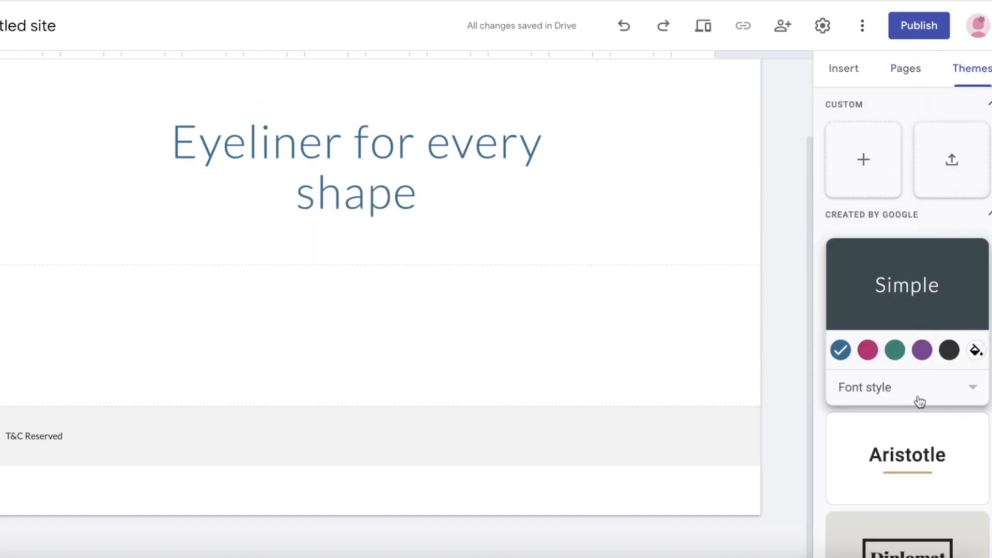
{"action": "scroll", "coordinate": [920, 401], "scroll_direction": "down", "scroll_amount": 6}
{"action": "scroll", "coordinate": [827, 108], "scroll_direction": "up", "scroll_amount": 6}
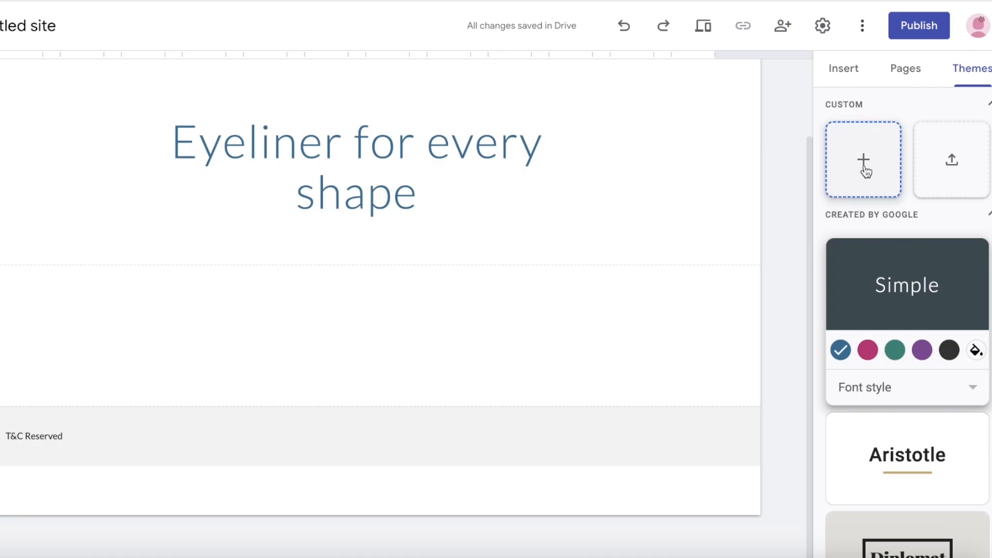
{"action": "left_click", "coordinate": [879, 147]}
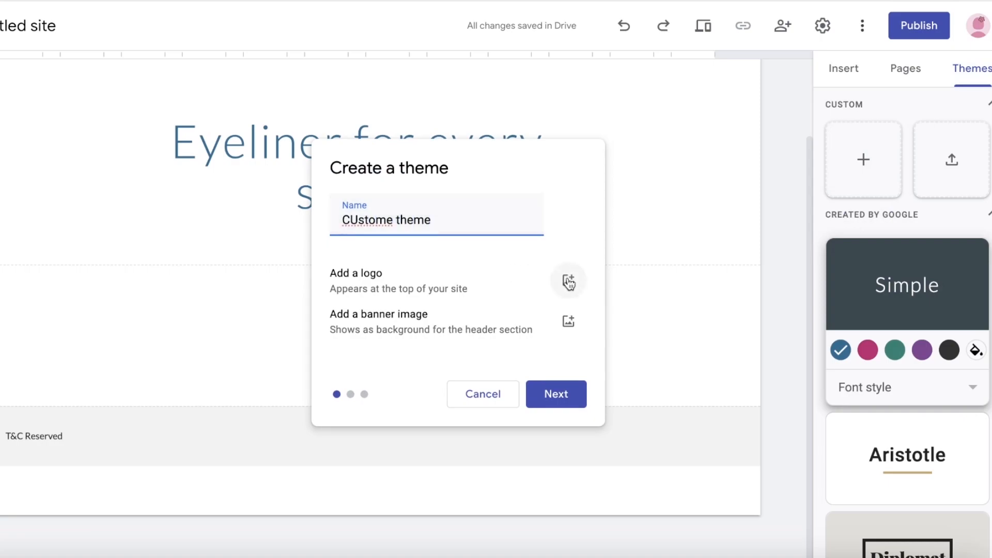
{"action": "left_click", "coordinate": [556, 395]}
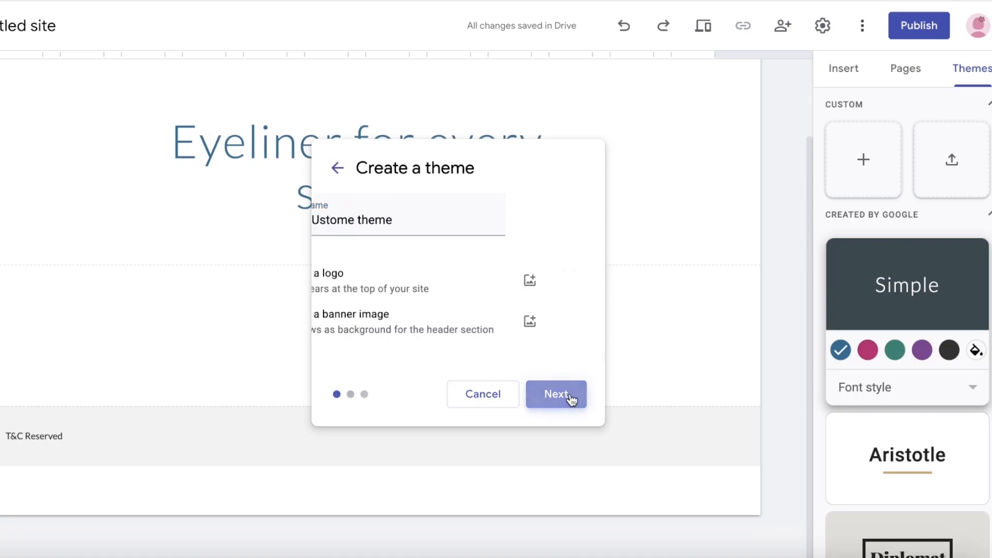
Set the new theme's three custom colors to #D5A6BD, #A64D79 and #741B47.
{"action": "left_click", "coordinate": [481, 252]}
{"action": "left_click", "coordinate": [521, 214]}
{"action": "left_click", "coordinate": [407, 288]}
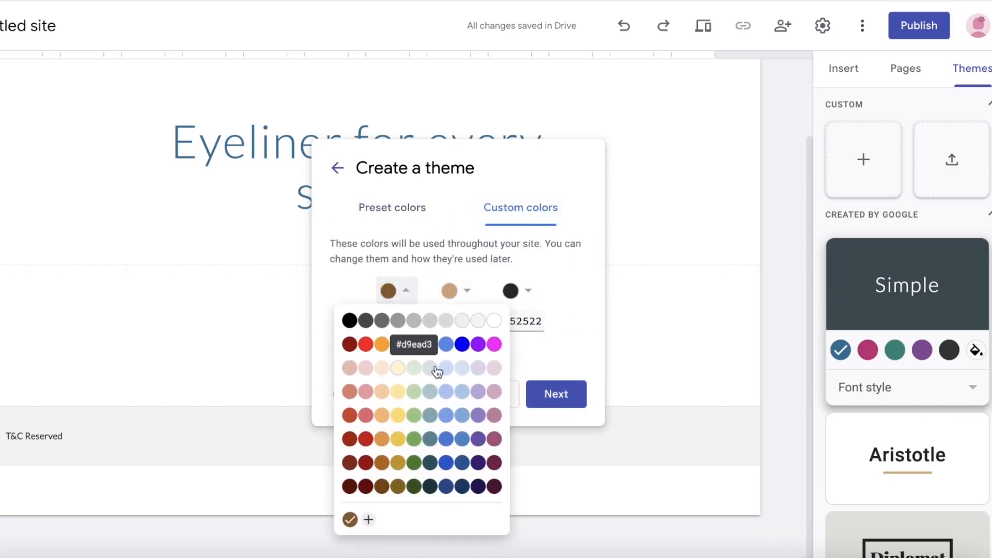
{"action": "left_click", "coordinate": [491, 392]}
{"action": "left_click", "coordinate": [457, 290]}
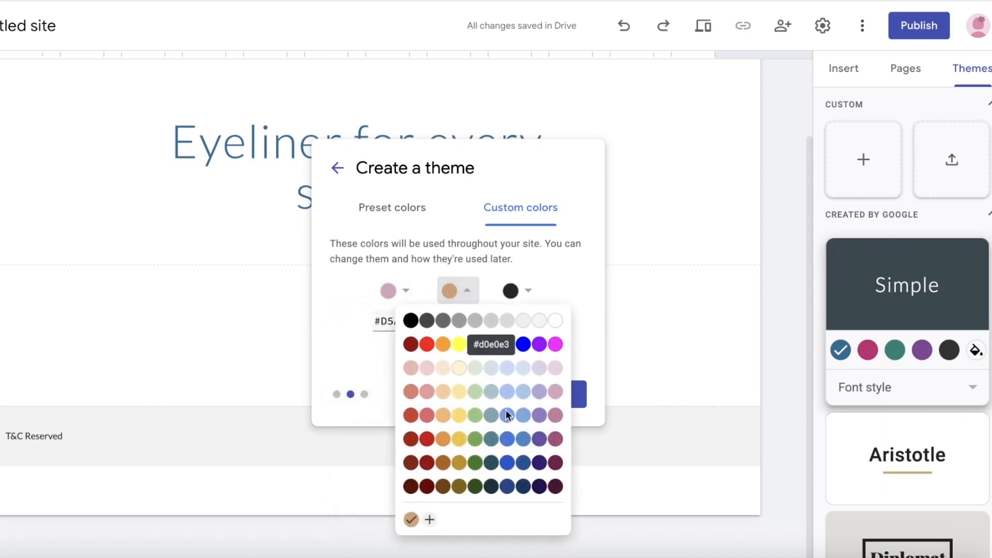
{"action": "left_click", "coordinate": [556, 439]}
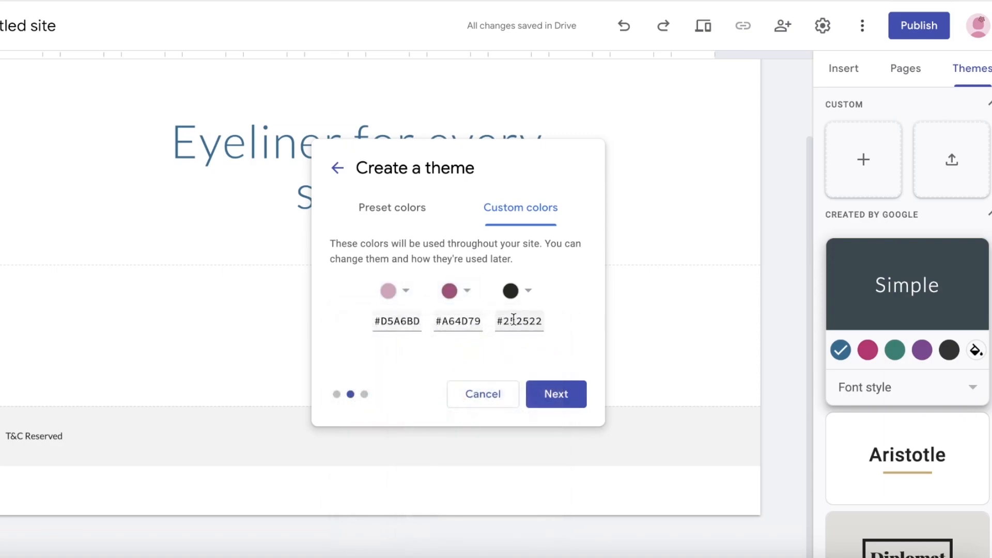
{"action": "left_click", "coordinate": [519, 291]}
{"action": "left_click", "coordinate": [617, 464]}
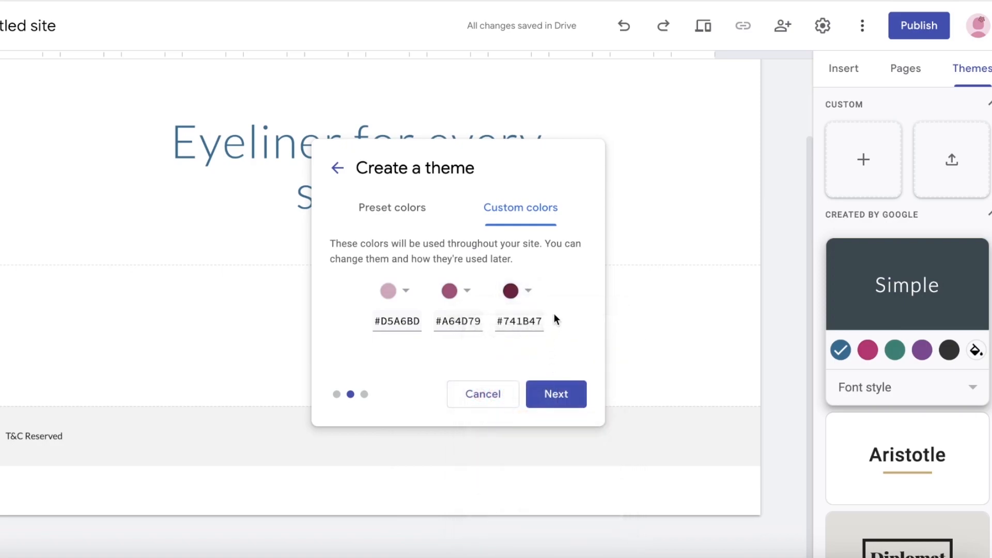
{"action": "left_click", "coordinate": [583, 392]}
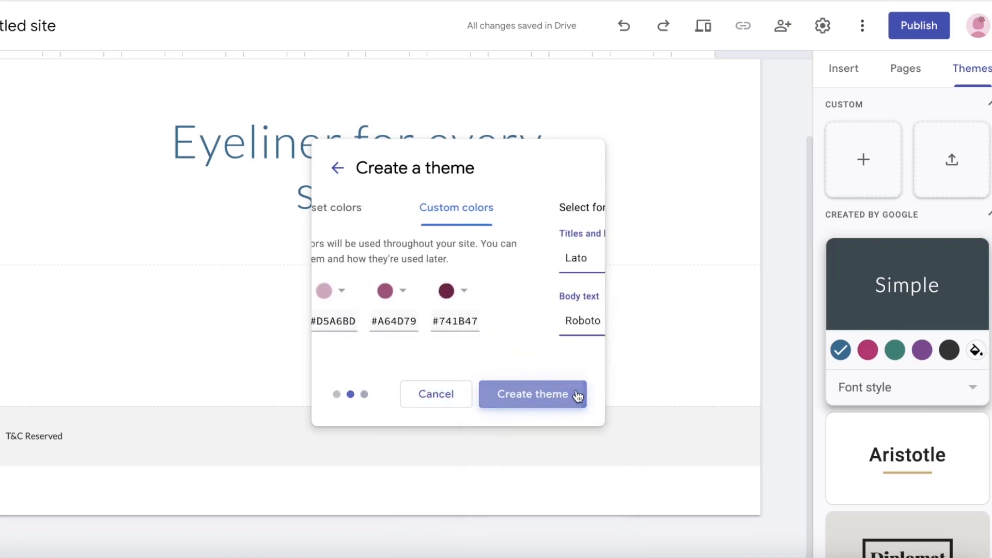
Choose EB Garamond - Medium for titles and headings and Spectral for body text, and create the theme.
{"action": "left_click", "coordinate": [401, 268]}
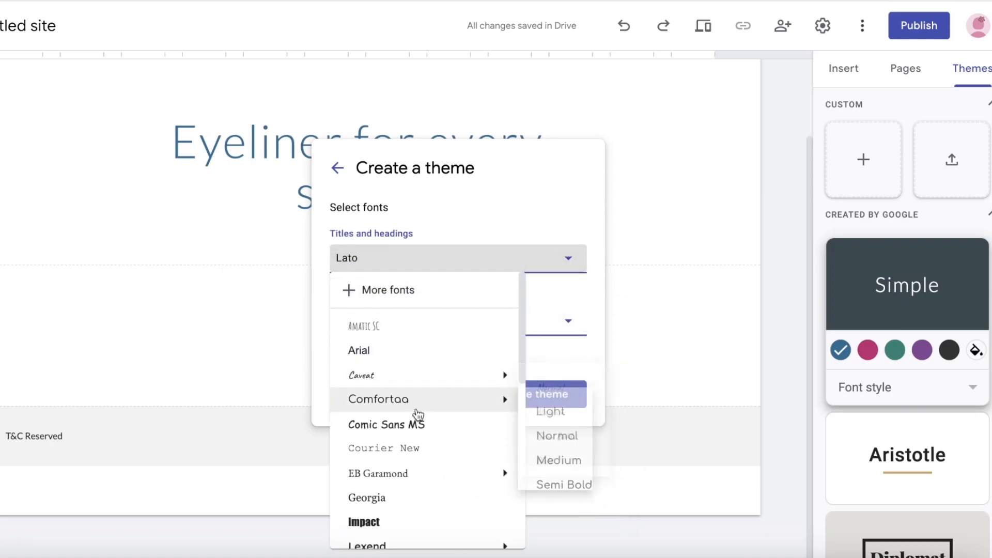
{"action": "mouse_move", "coordinate": [433, 475]}
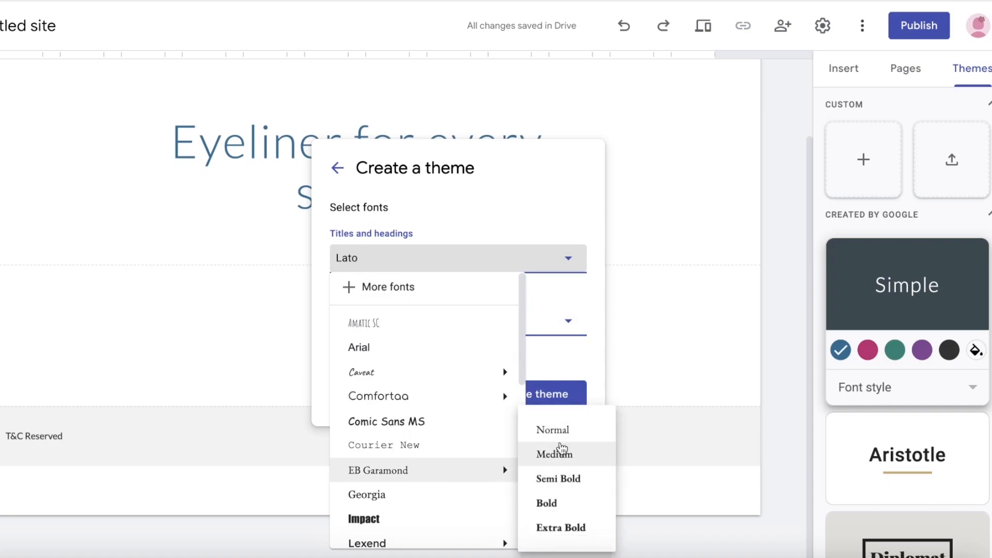
{"action": "left_click", "coordinate": [568, 456]}
{"action": "mouse_move", "coordinate": [459, 470]}
{"action": "scroll", "coordinate": [460, 470], "scroll_direction": "down", "scroll_amount": 5}
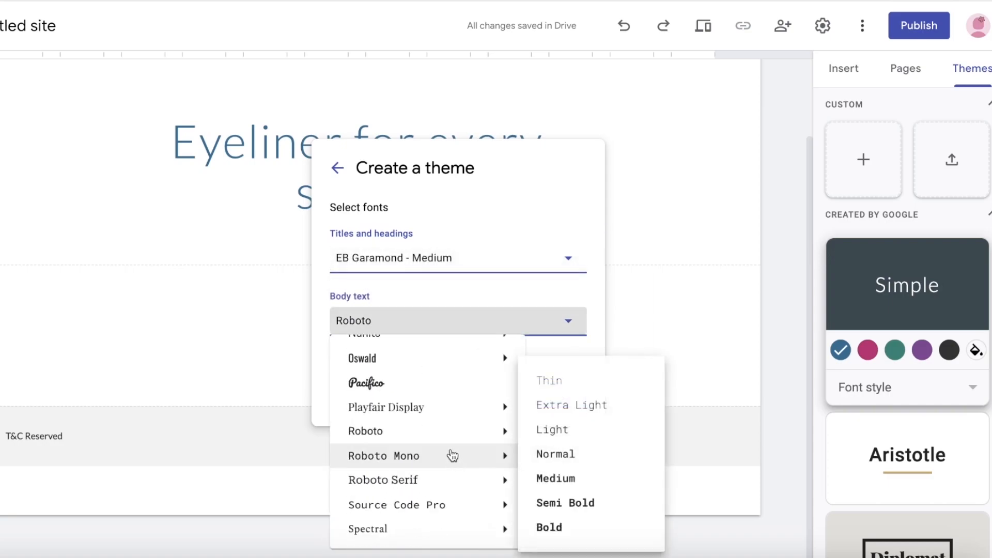
{"action": "scroll", "coordinate": [432, 429], "scroll_direction": "down", "scroll_amount": 3}
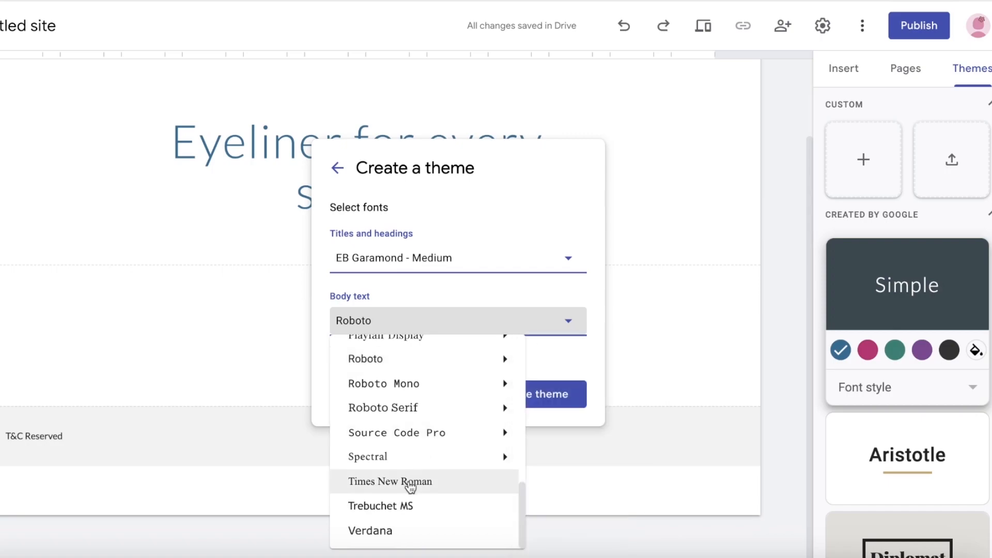
{"action": "left_click", "coordinate": [393, 458]}
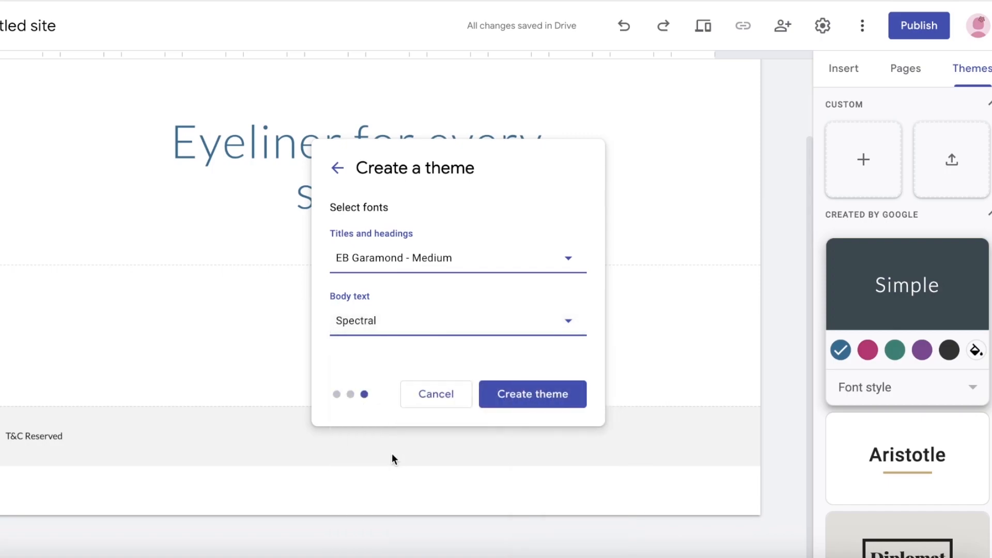
{"action": "left_click", "coordinate": [535, 395]}
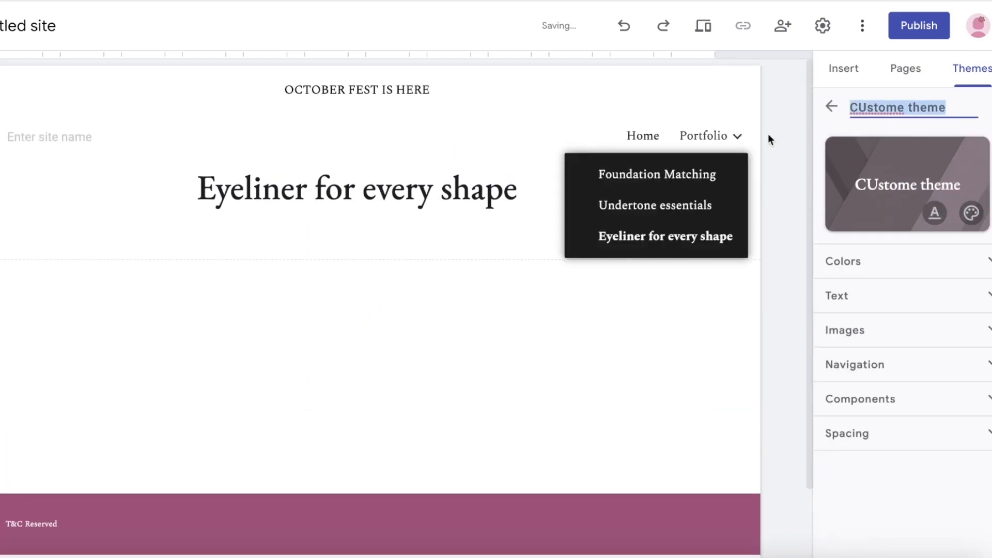
Open the Home page and examine how its sections look with the custom theme.
{"action": "left_click", "coordinate": [837, 69]}
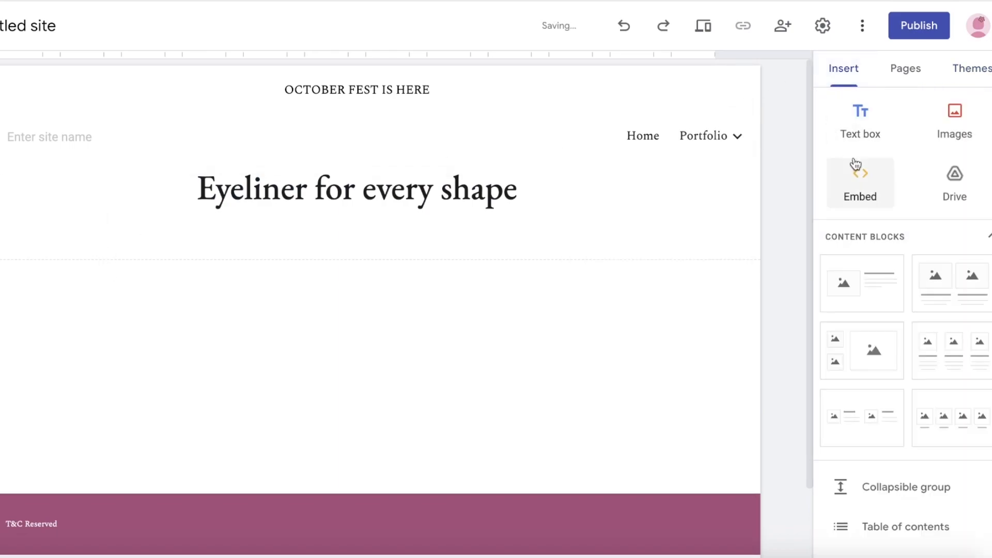
{"action": "left_click", "coordinate": [894, 72]}
{"action": "left_click", "coordinate": [858, 144]}
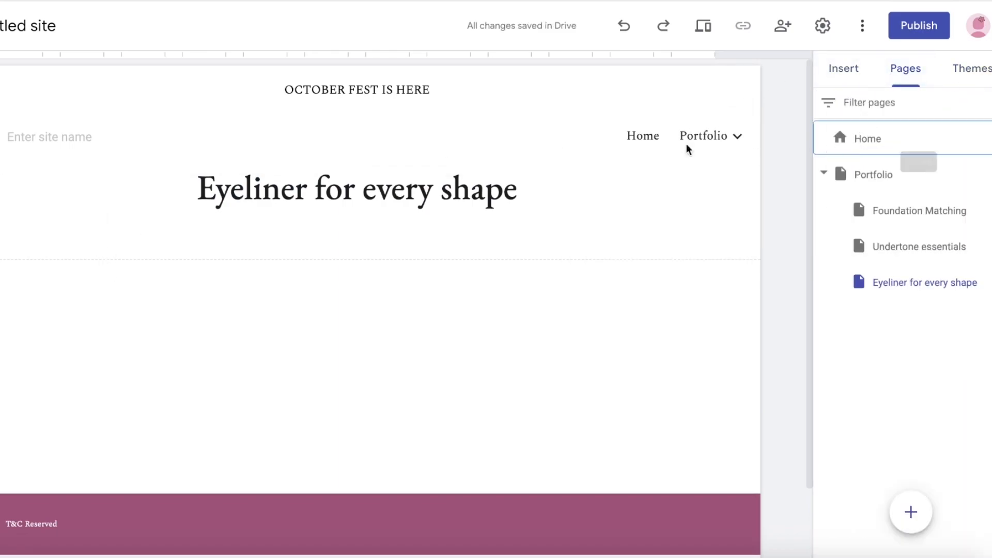
{"action": "scroll", "coordinate": [691, 217], "scroll_direction": "down", "scroll_amount": 20}
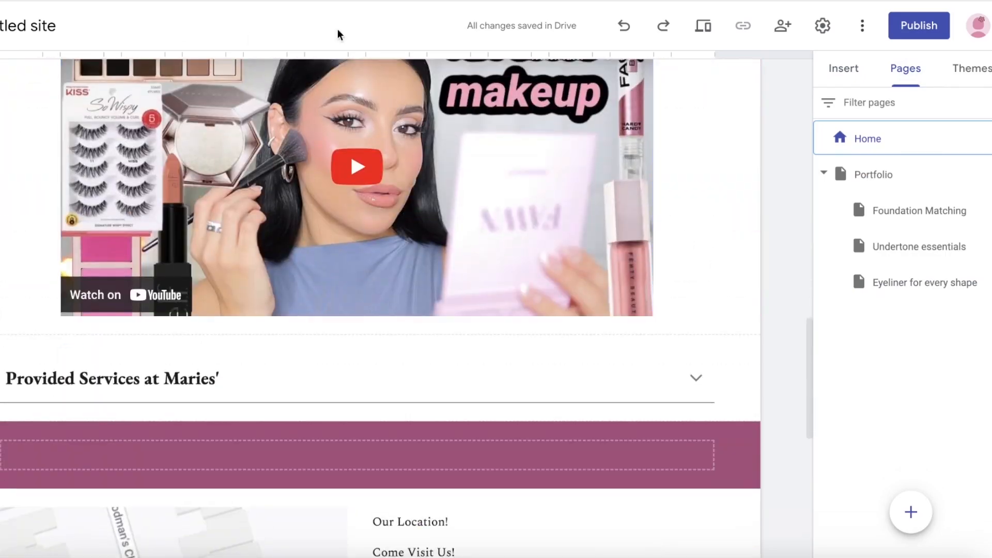
{"action": "scroll", "coordinate": [606, 288], "scroll_direction": "down", "scroll_amount": 3}
{"action": "scroll", "coordinate": [376, 264], "scroll_direction": "up", "scroll_amount": 20}
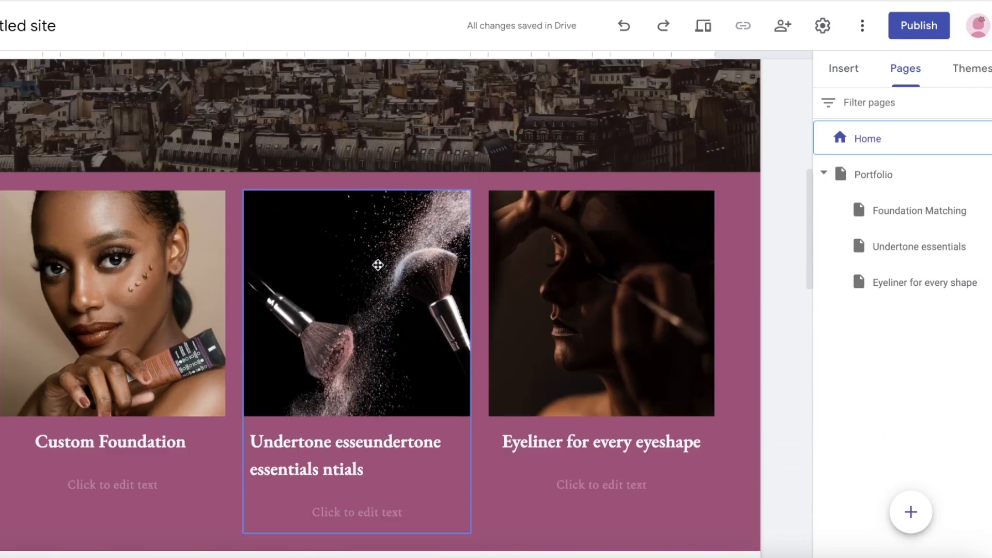
{"action": "scroll", "coordinate": [187, 200], "scroll_direction": "down", "scroll_amount": 8}
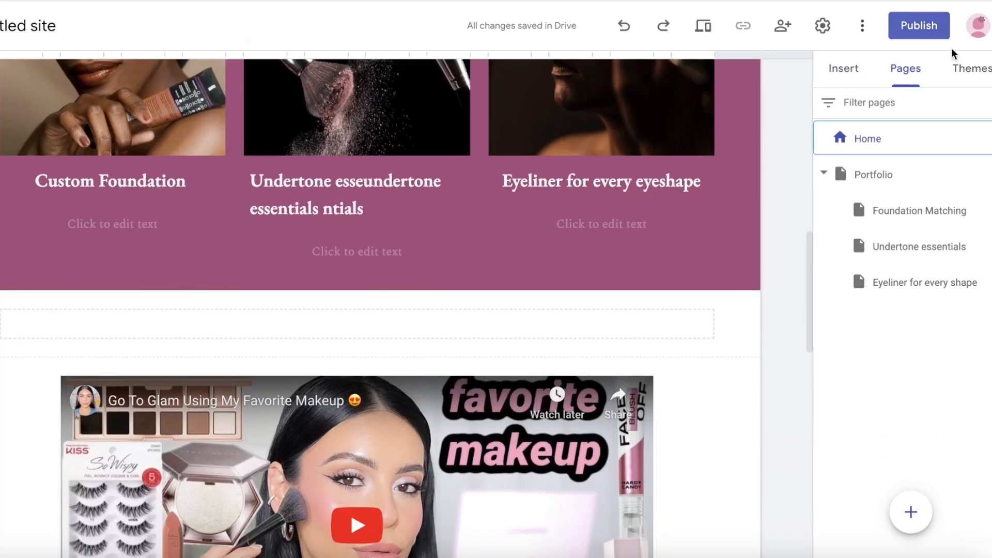
Set the theme's navigation background to the medium pink-purple theme color and turn off its transparency at the top of the page.
{"action": "left_click", "coordinate": [968, 68]}
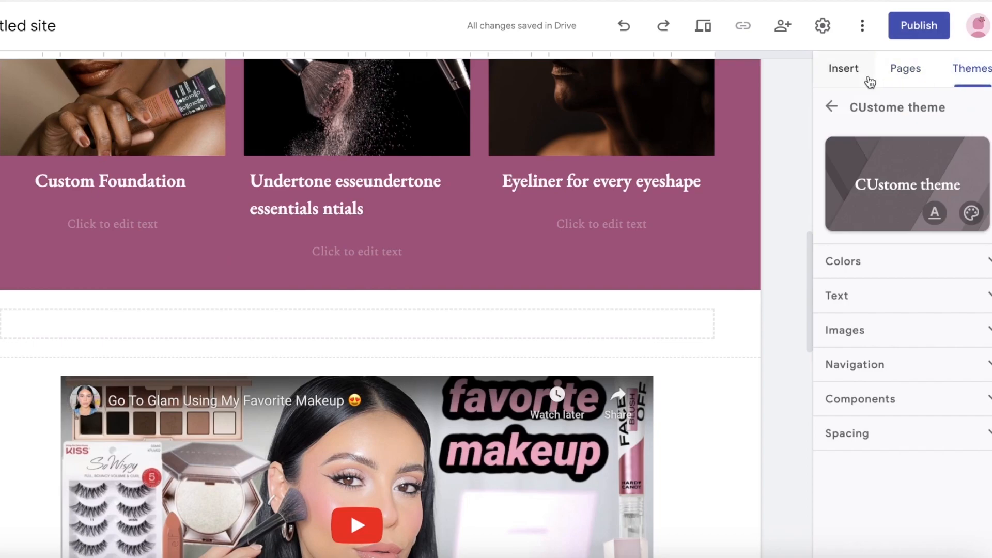
{"action": "left_click", "coordinate": [831, 294]}
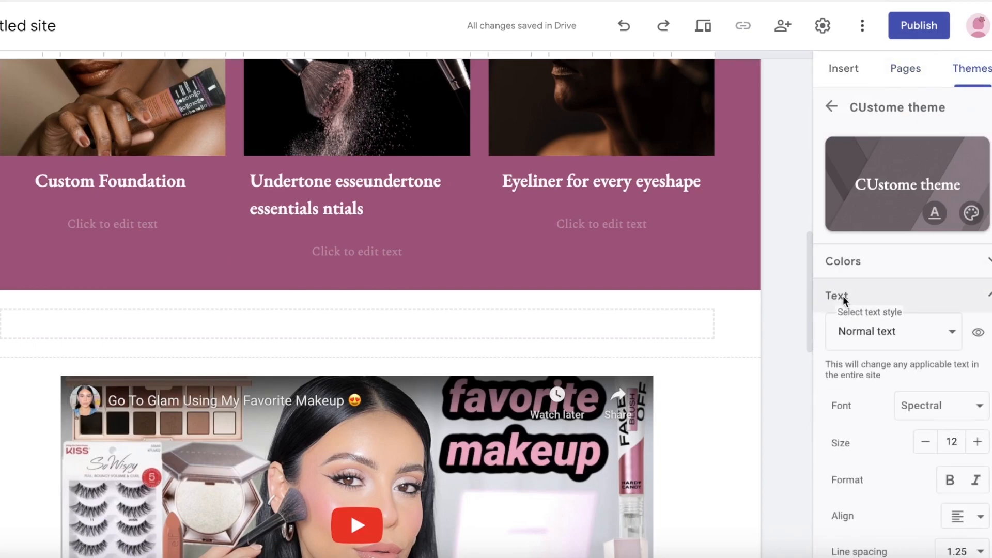
{"action": "left_click", "coordinate": [841, 296]}
{"action": "left_click", "coordinate": [855, 365]}
{"action": "scroll", "coordinate": [918, 413], "scroll_direction": "down", "scroll_amount": 3}
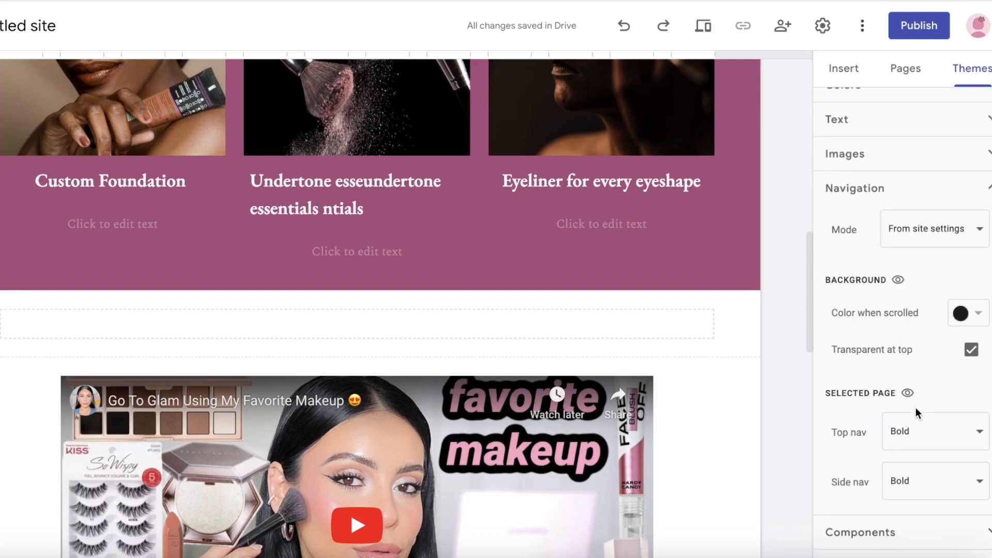
{"action": "left_click", "coordinate": [975, 315]}
{"action": "left_click", "coordinate": [822, 262]}
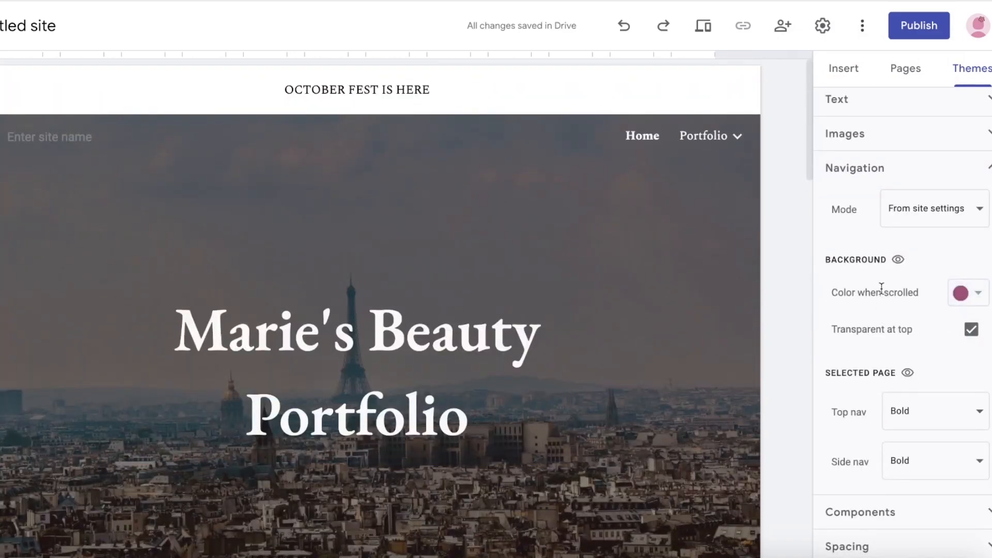
{"action": "left_click", "coordinate": [978, 297]}
{"action": "left_click", "coordinate": [974, 331]}
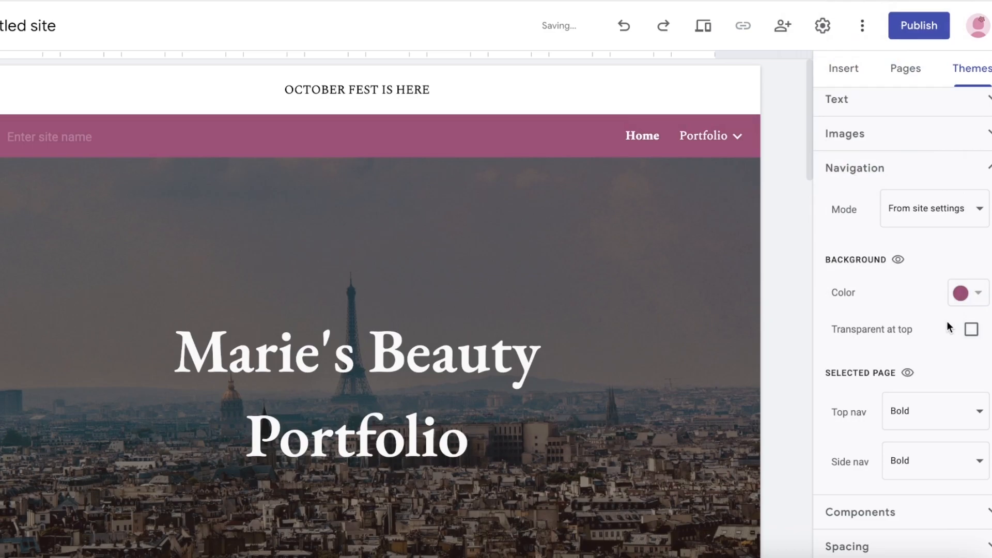
Examine the theme's navigation modes, the site's logo settings, and the theme's component and spacing options.
{"action": "left_click", "coordinate": [930, 208]}
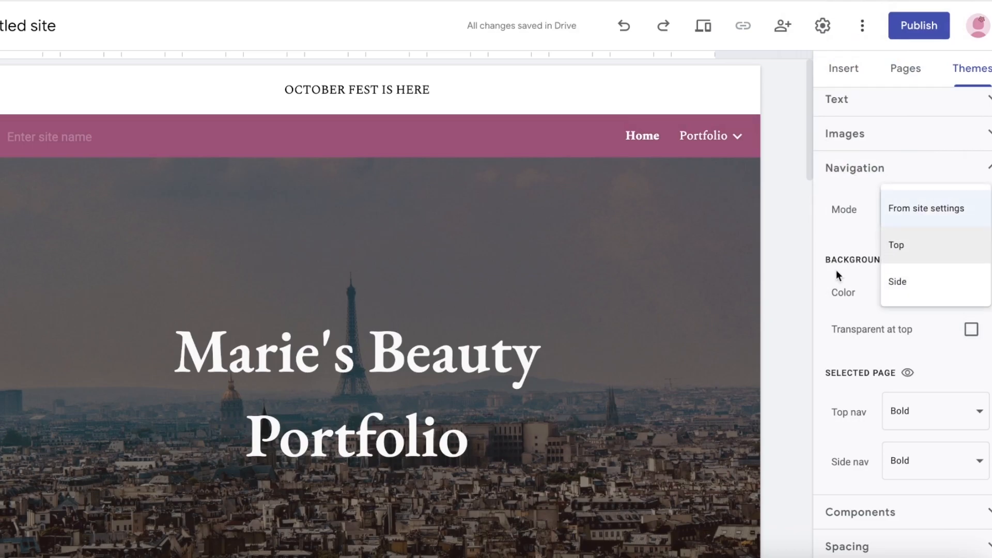
{"action": "left_click", "coordinate": [31, 137]}
{"action": "left_click", "coordinate": [20, 176]}
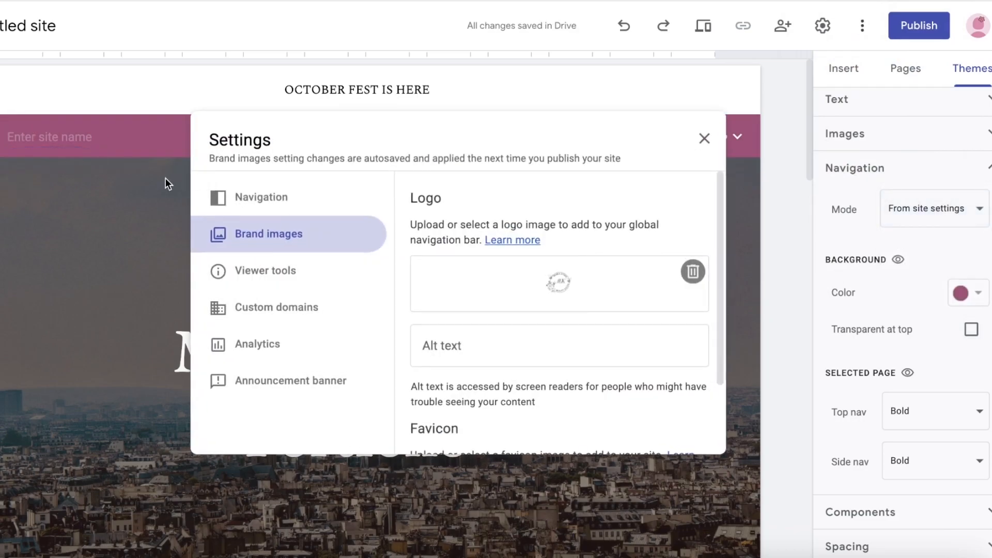
{"action": "left_click", "coordinate": [705, 139]}
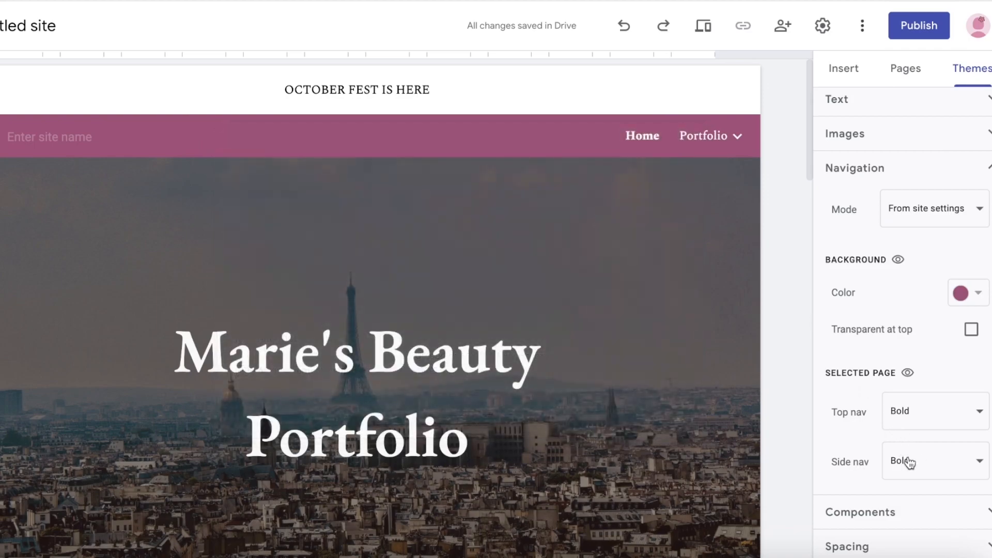
{"action": "left_click", "coordinate": [902, 504]}
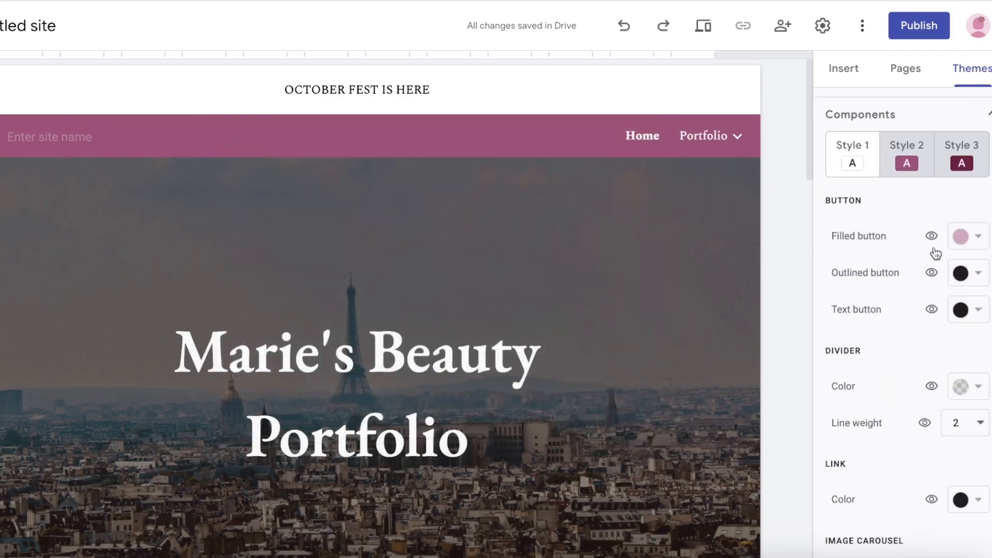
{"action": "scroll", "coordinate": [930, 250], "scroll_direction": "down", "scroll_amount": 2}
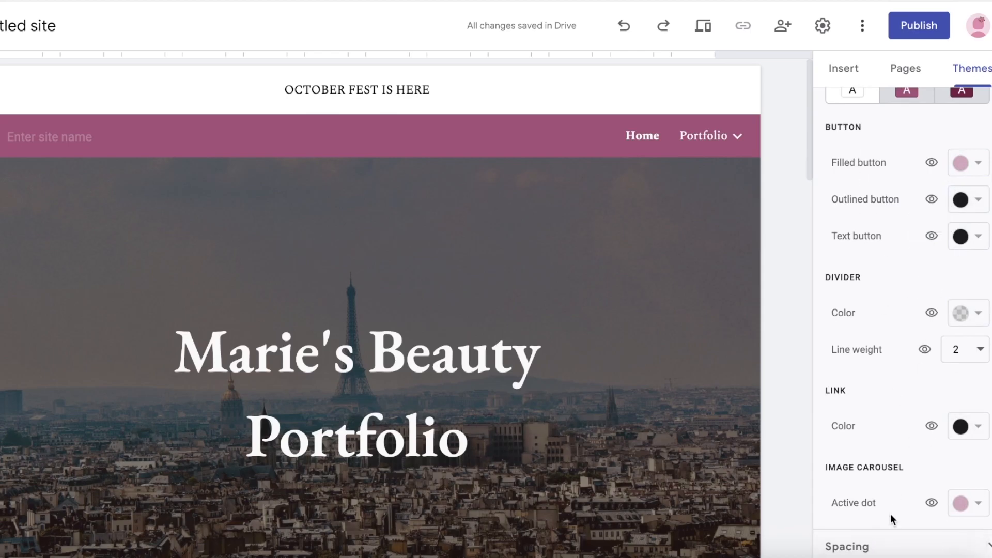
{"action": "left_click", "coordinate": [864, 538]}
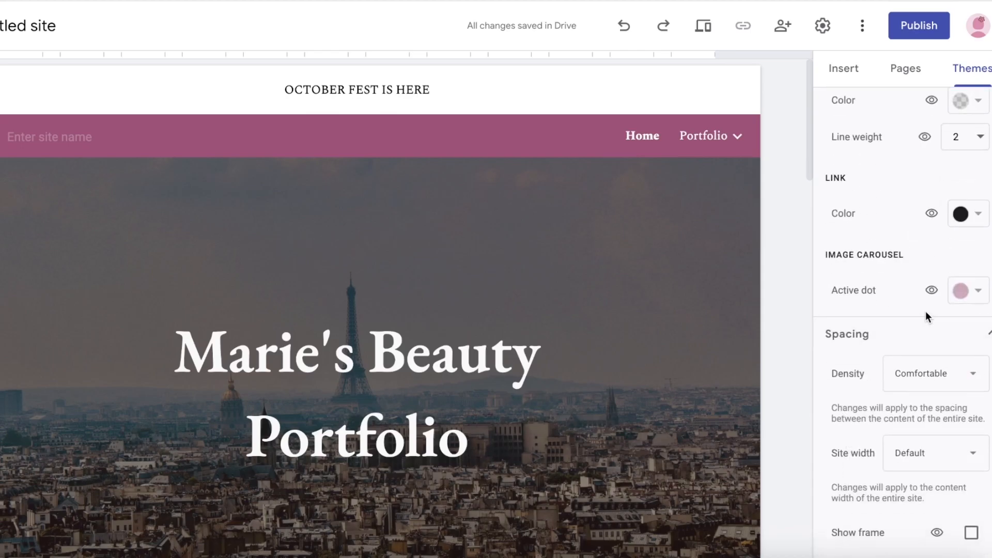
{"action": "scroll", "coordinate": [915, 375], "scroll_direction": "up", "scroll_amount": 10}
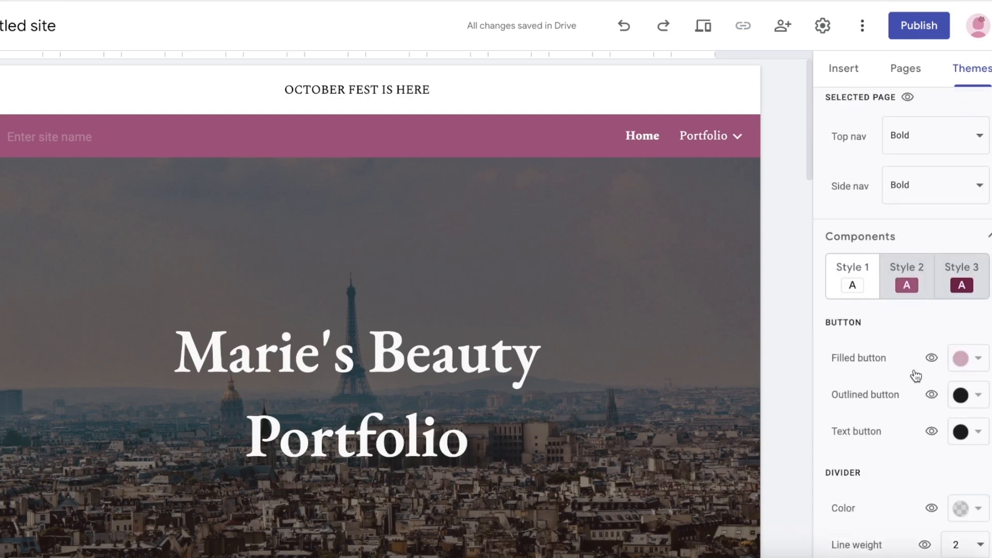
{"action": "scroll", "coordinate": [895, 348], "scroll_direction": "up", "scroll_amount": 5}
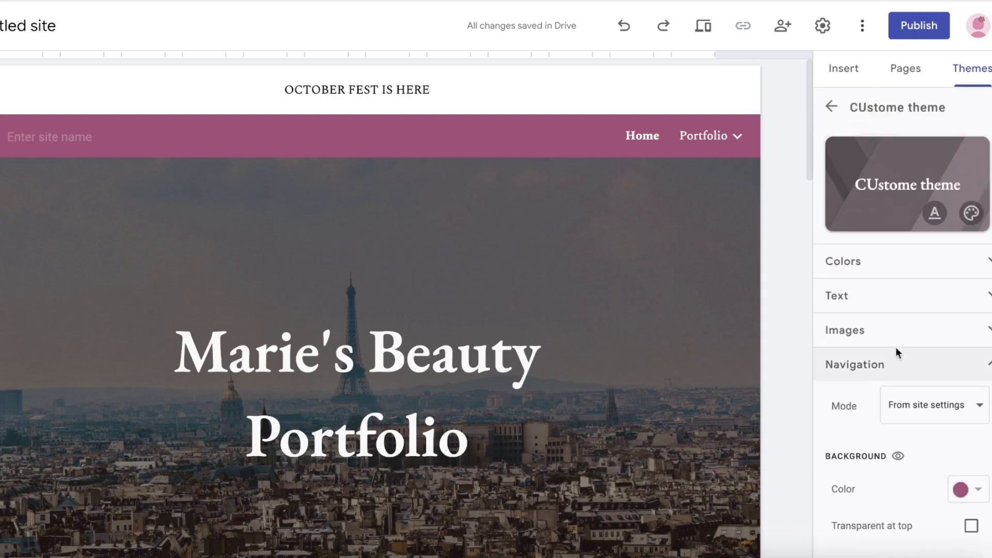
{"action": "scroll", "coordinate": [895, 352], "scroll_direction": "down", "scroll_amount": 4}
Try the selected-page styles for the top and side navigation, leaving both on Bold.
{"action": "left_click", "coordinate": [924, 410]}
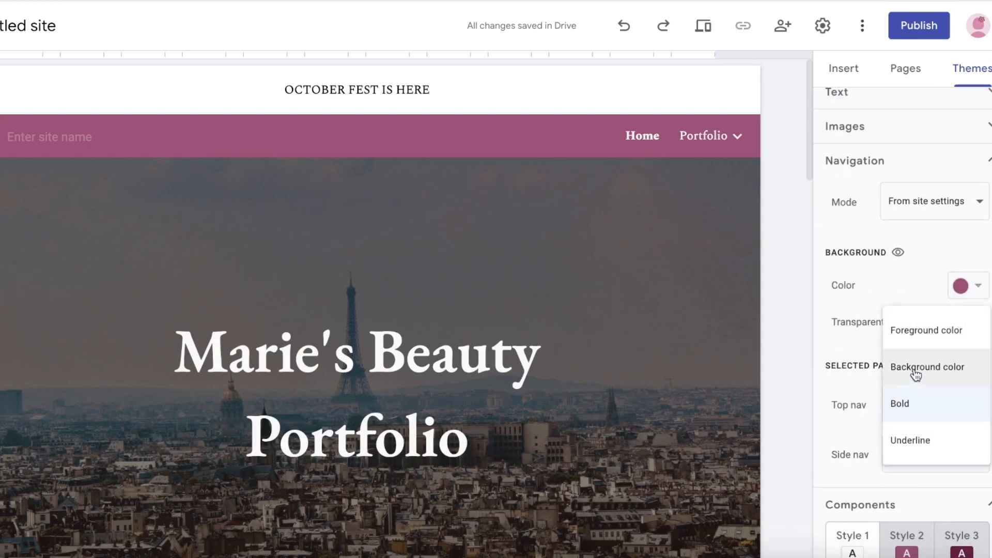
{"action": "scroll", "coordinate": [914, 371], "scroll_direction": "down", "scroll_amount": 4}
{"action": "left_click", "coordinate": [915, 166]}
{"action": "left_click", "coordinate": [917, 213]}
{"action": "left_click", "coordinate": [907, 244]}
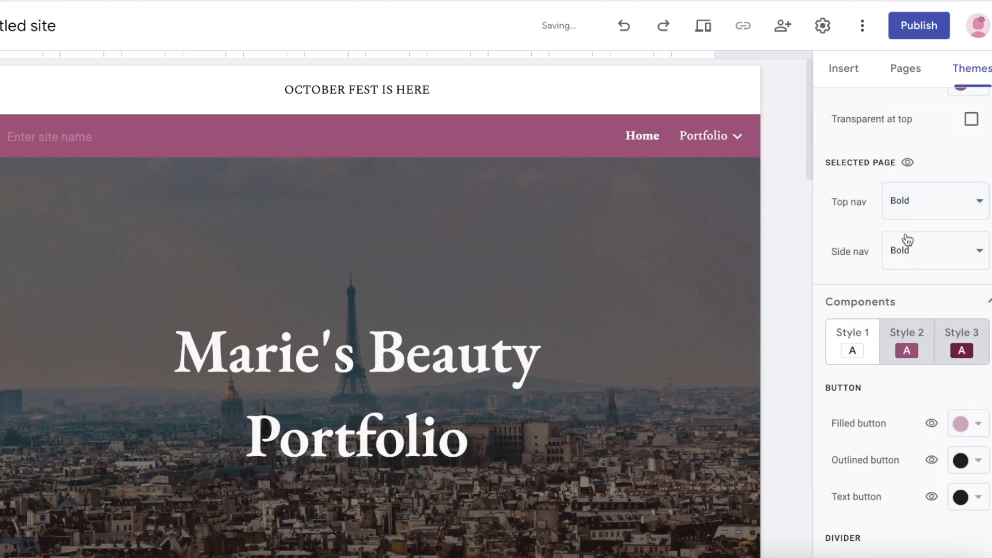
{"action": "left_click", "coordinate": [924, 251]}
{"action": "left_click", "coordinate": [857, 431]}
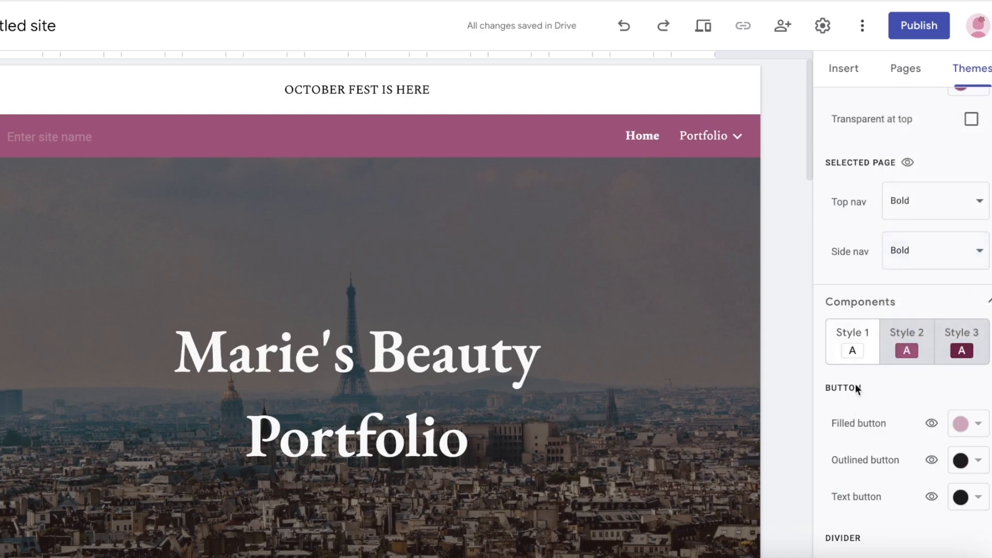
Change the site's navigation mode to Side in the site settings.
{"action": "scroll", "coordinate": [850, 355], "scroll_direction": "up", "scroll_amount": 1}
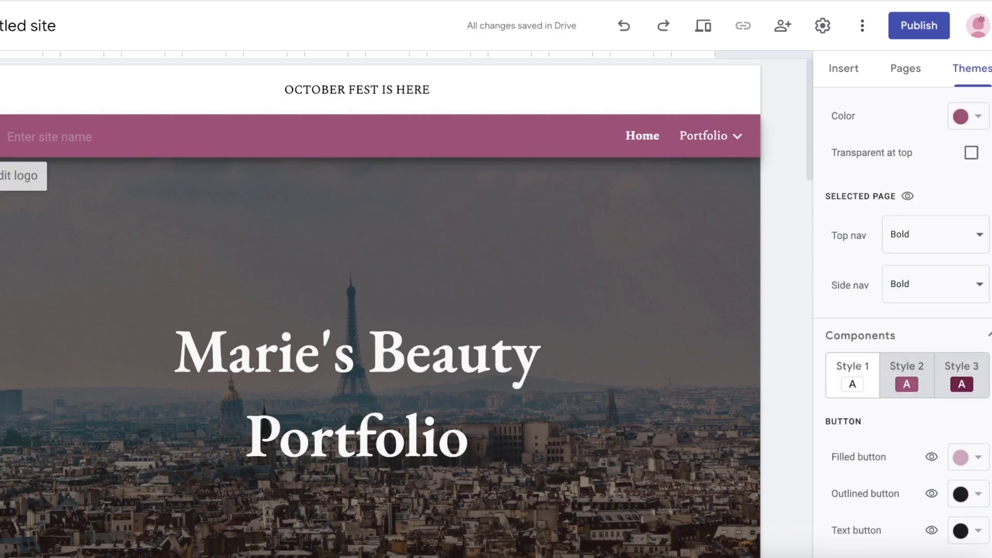
{"action": "left_click", "coordinate": [1, 136]}
{"action": "left_click", "coordinate": [559, 226]}
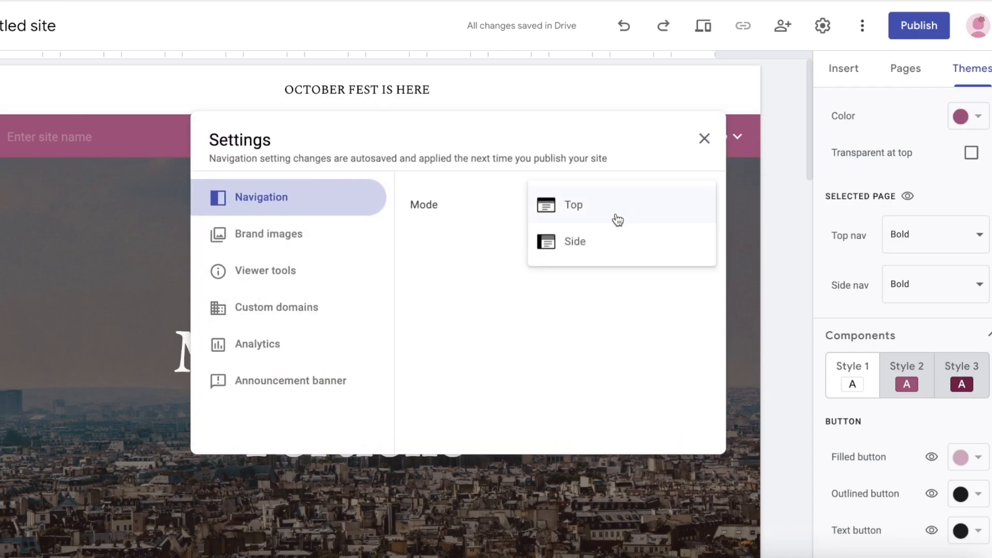
{"action": "left_click", "coordinate": [602, 239]}
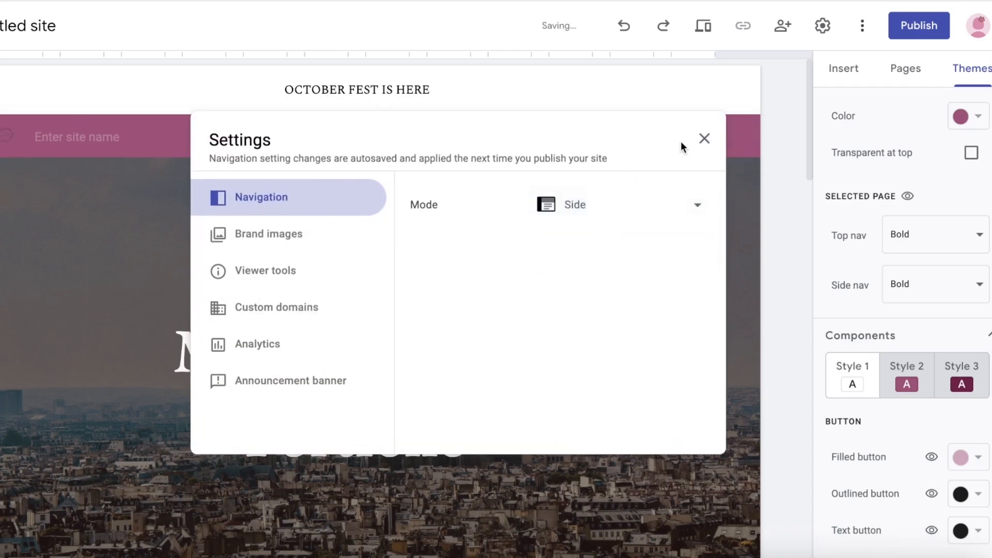
{"action": "left_click", "coordinate": [705, 139]}
{"action": "scroll", "coordinate": [975, 197], "scroll_direction": "up", "scroll_amount": 1}
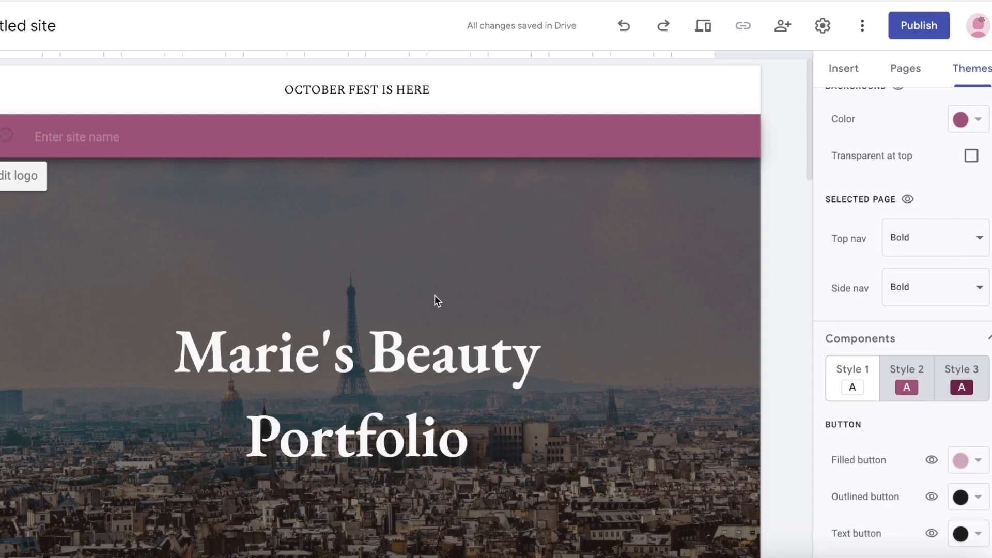
Add a new page named "Contact Info" and check it in the site's side menu.
{"action": "left_click", "coordinate": [897, 75]}
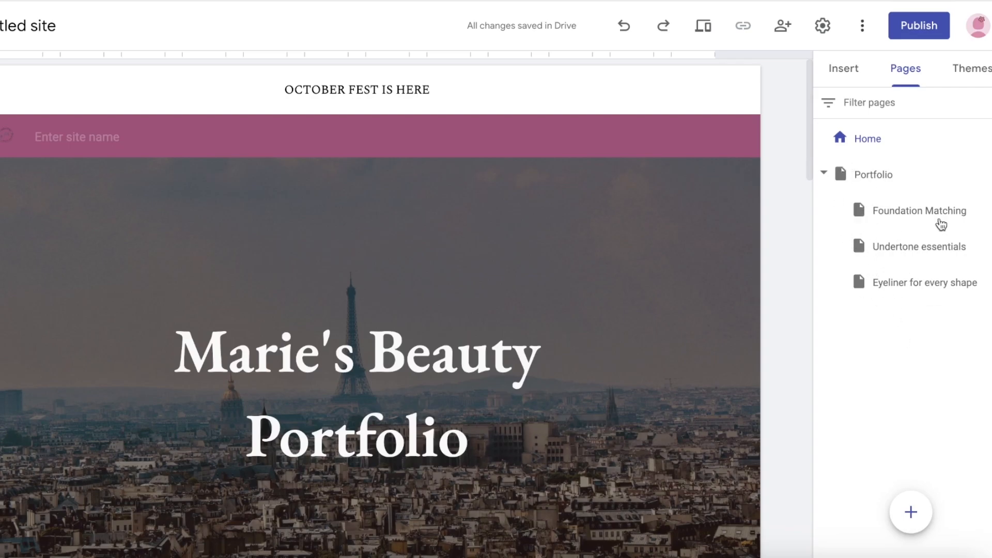
{"action": "left_click", "coordinate": [911, 513]}
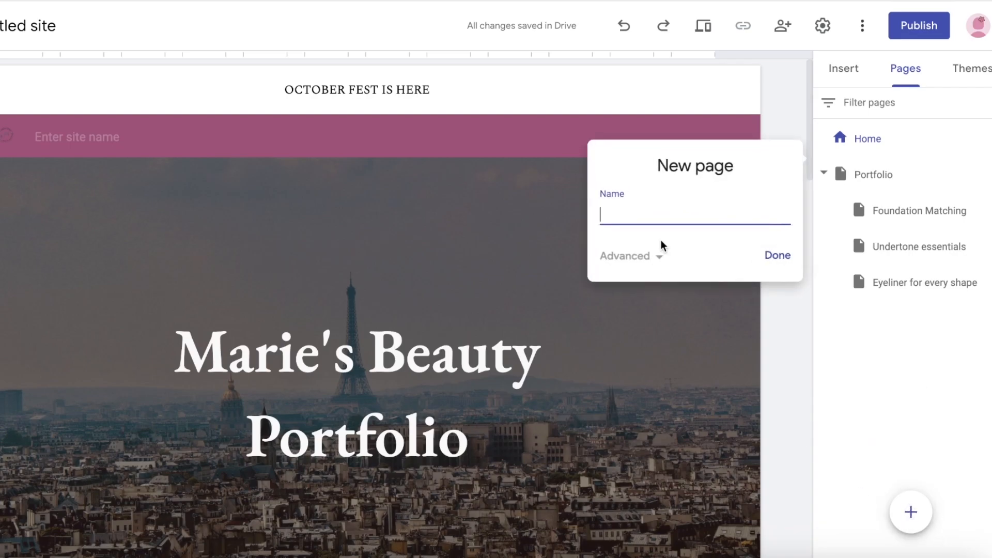
{"action": "type", "text": "Contact Info"}
{"action": "key", "text": "Return"}
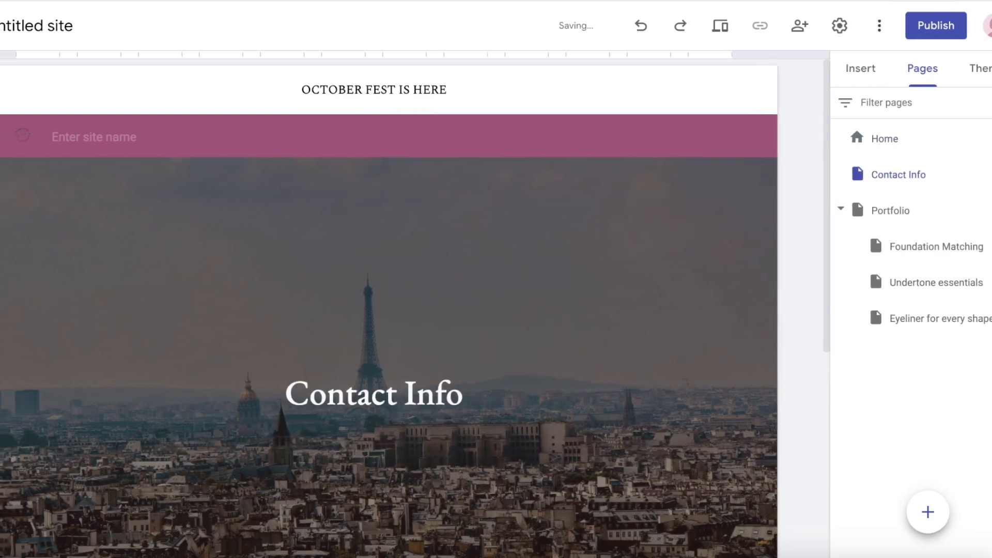
{"action": "left_click", "coordinate": [17, 136]}
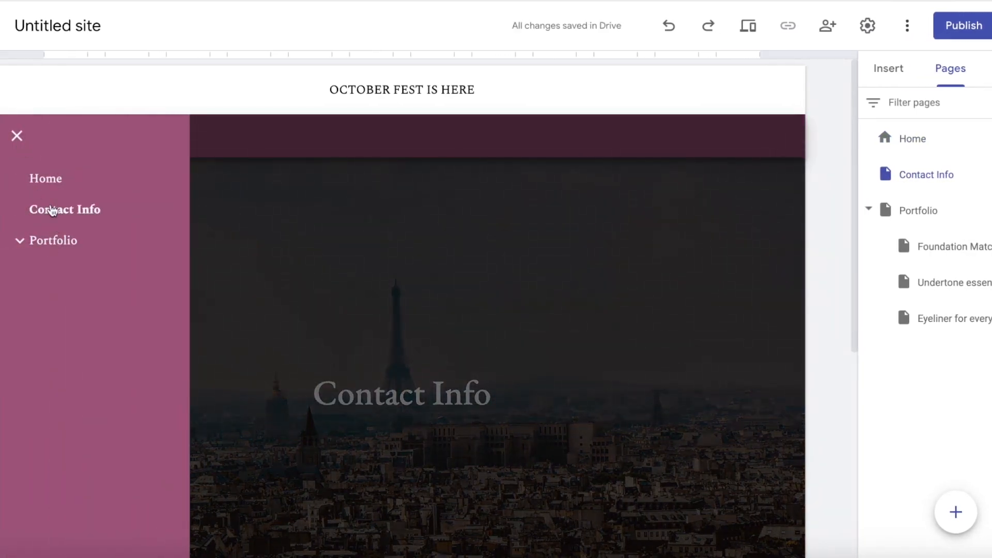
Hide the Contact Info page from the site navigation, and make it visible in the navigation again.
{"action": "left_click", "coordinate": [945, 182]}
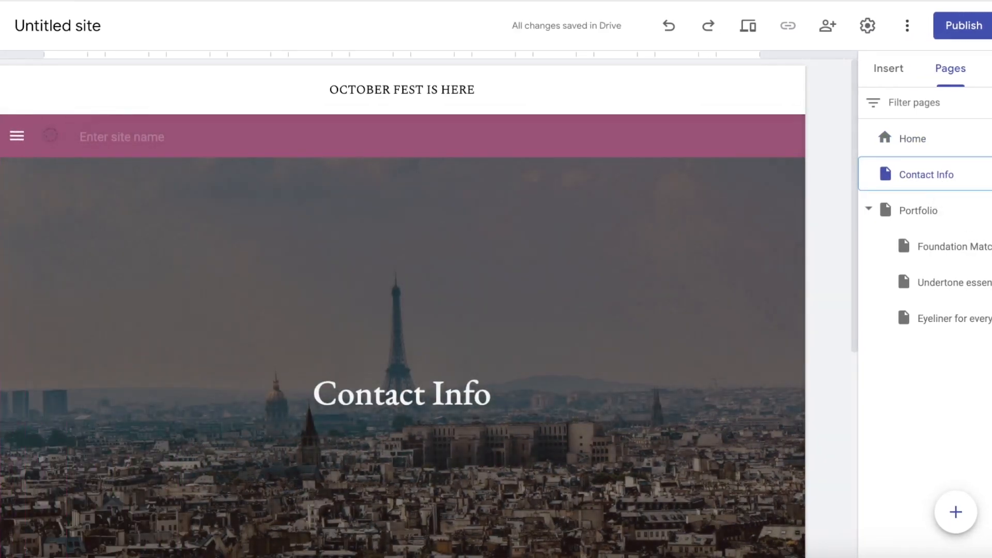
{"action": "left_click", "coordinate": [991, 175]}
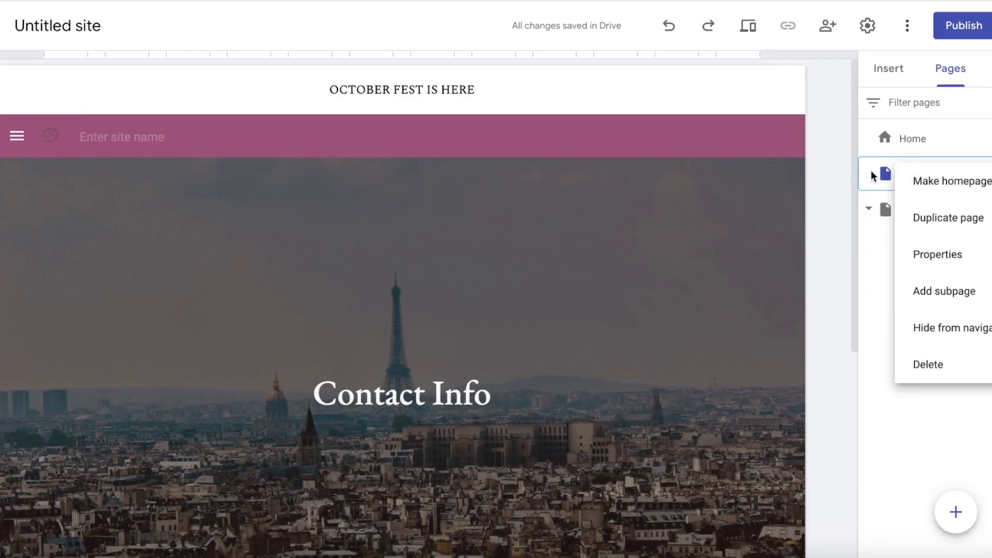
{"action": "left_click", "coordinate": [870, 174]}
{"action": "left_click", "coordinate": [990, 175]}
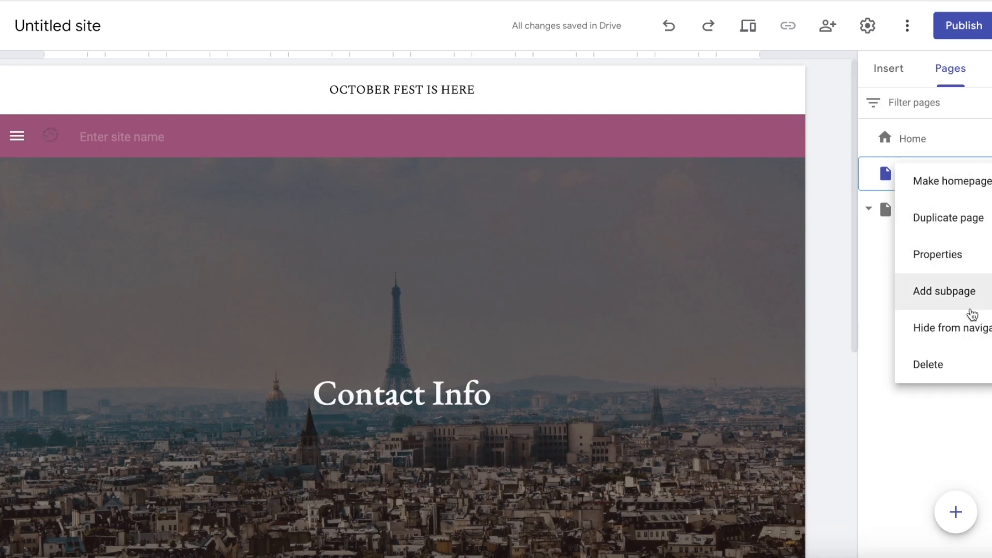
{"action": "left_click", "coordinate": [971, 329]}
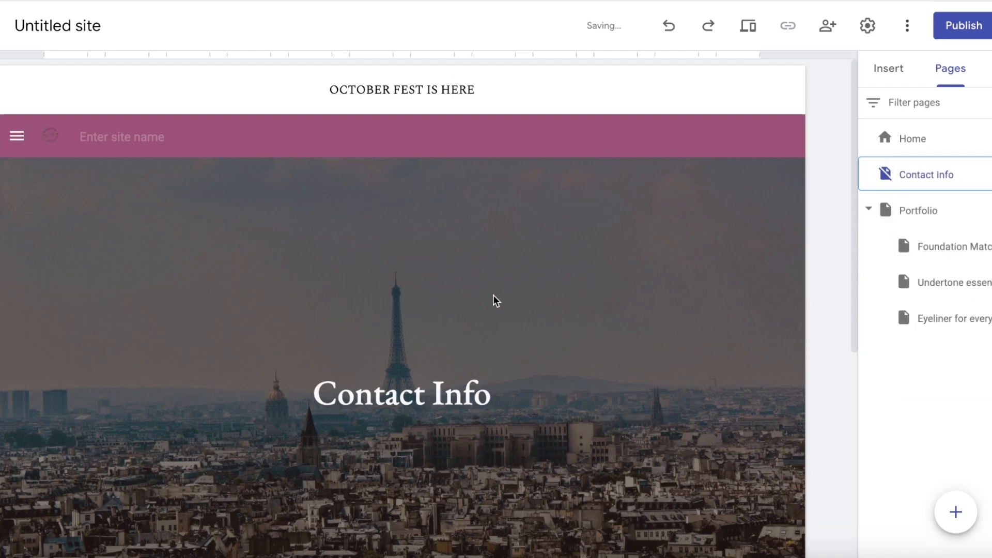
{"action": "left_click", "coordinate": [22, 138]}
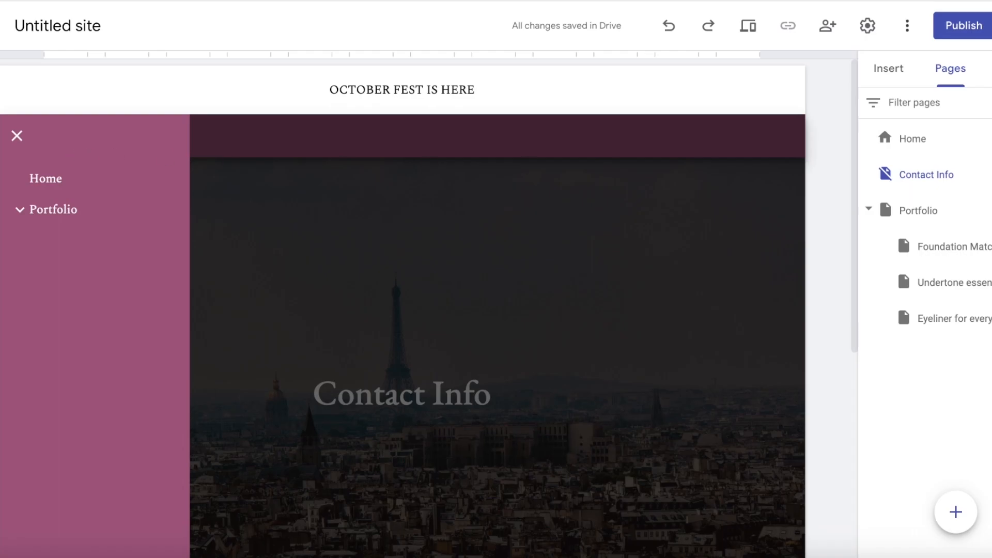
{"action": "left_click", "coordinate": [985, 174]}
{"action": "left_click", "coordinate": [961, 334]}
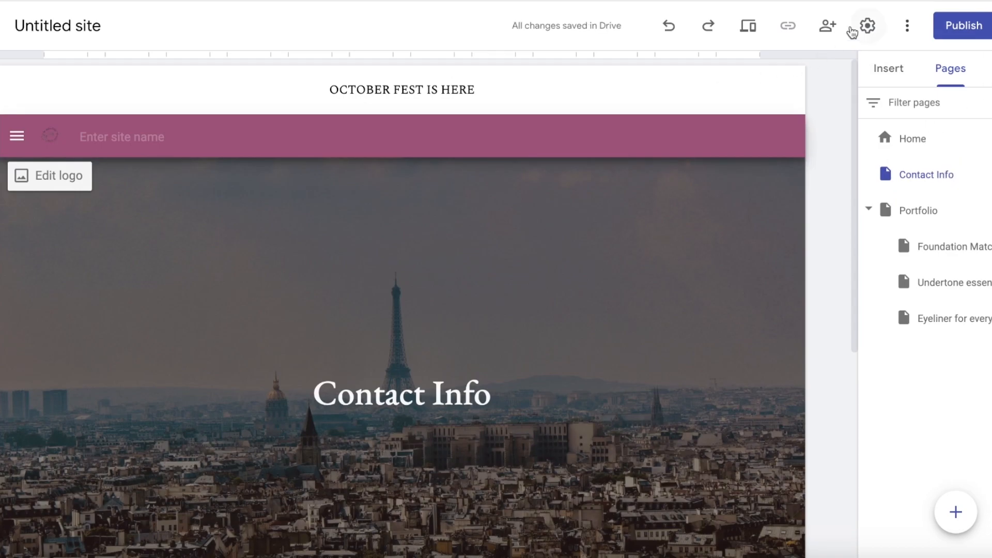
{"action": "left_click", "coordinate": [867, 26]}
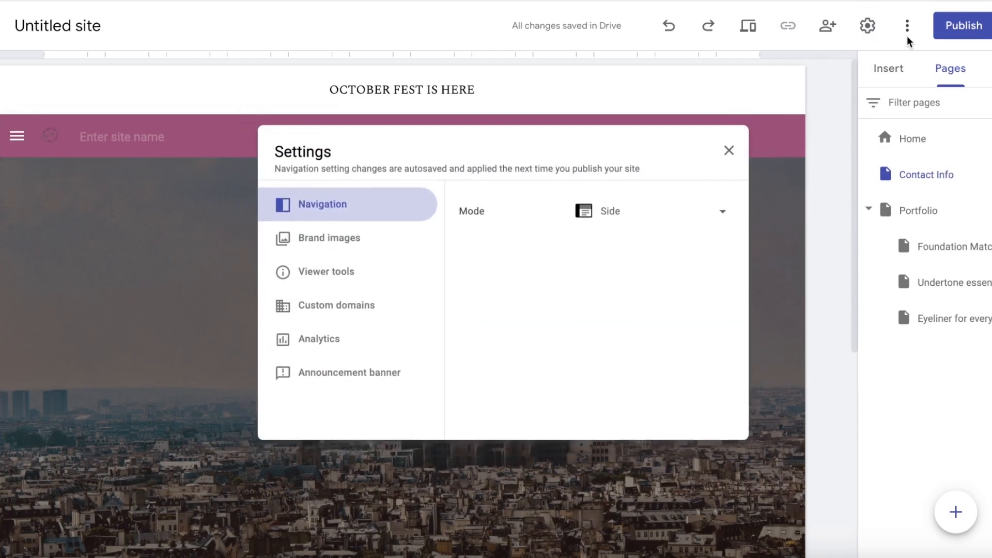
{"action": "left_click", "coordinate": [907, 29]}
{"action": "scroll", "coordinate": [832, 159], "scroll_direction": "down", "scroll_amount": 10}
{"action": "scroll", "coordinate": [831, 159], "scroll_direction": "up", "scroll_amount": 10}
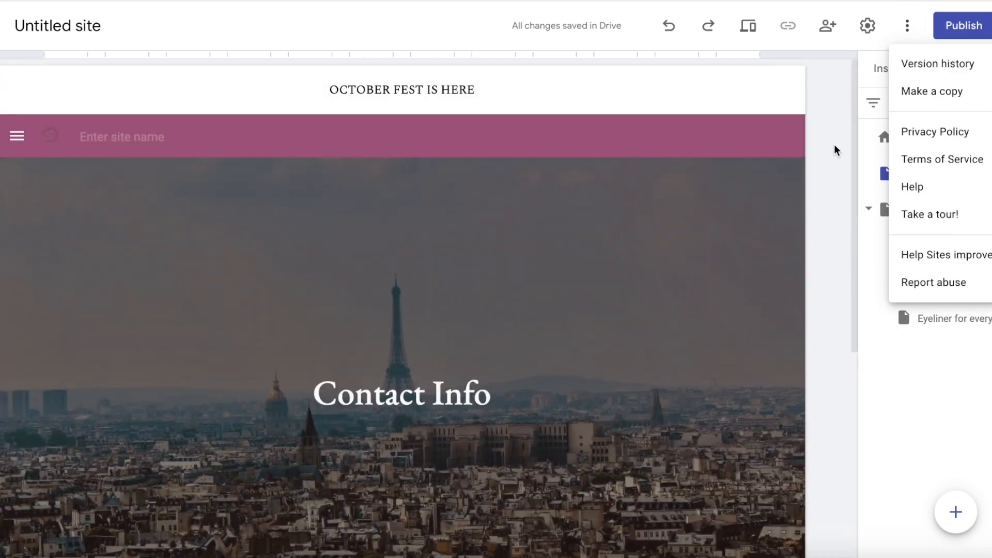
{"action": "left_click", "coordinate": [834, 147]}
{"action": "scroll", "coordinate": [846, 168], "scroll_direction": "down", "scroll_amount": 5}
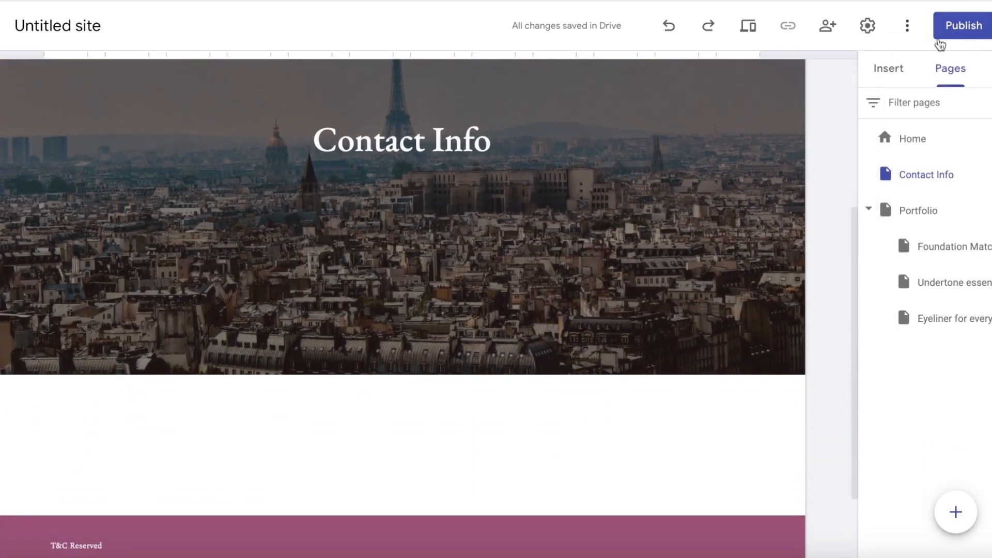
Start publishing the site to the web and set its web address to "mariesbeauty".
{"action": "left_click", "coordinate": [940, 32]}
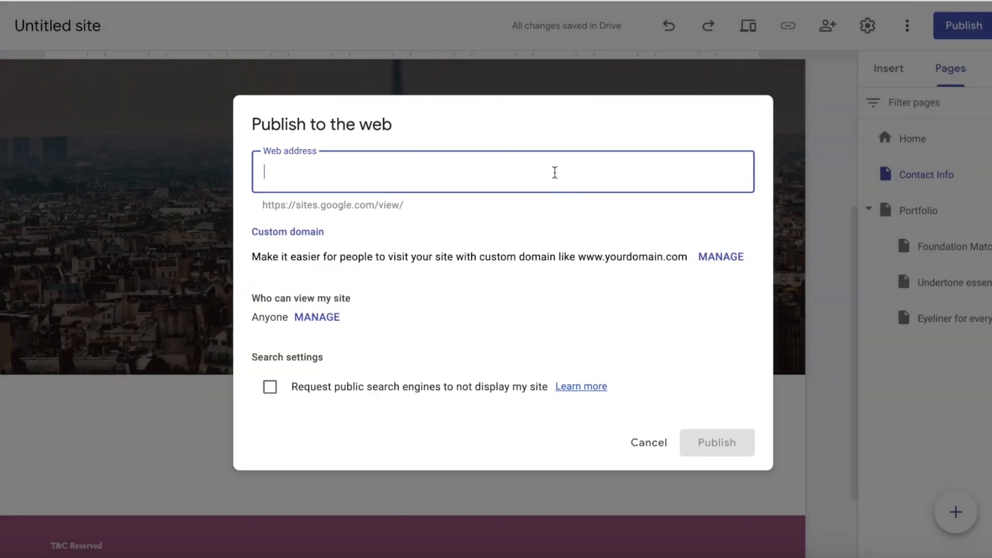
{"action": "key", "text": "F4"}
{"action": "left_click", "coordinate": [575, 169]}
{"action": "type", "text": "a"}
{"action": "key", "text": "BackSpace"}
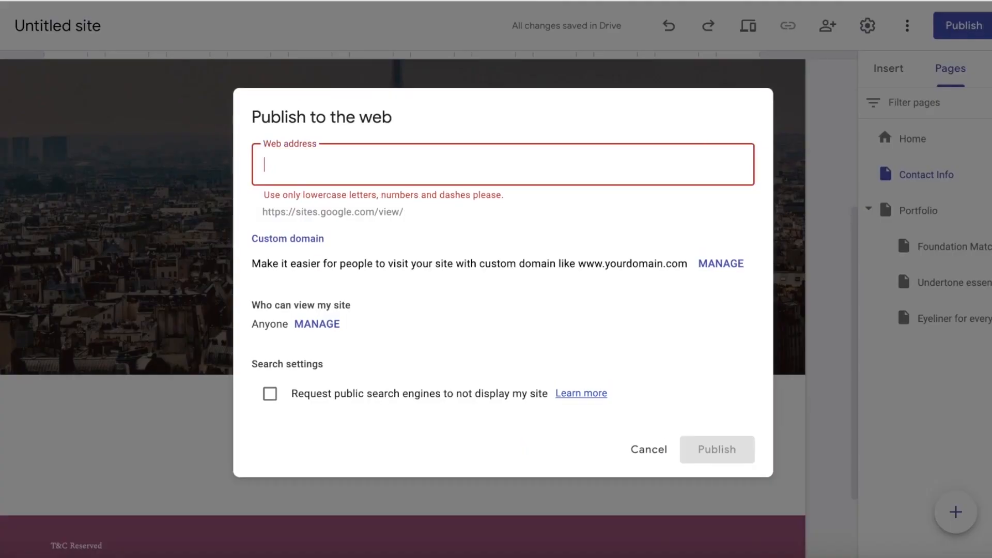
{"action": "type", "text": "marir"}
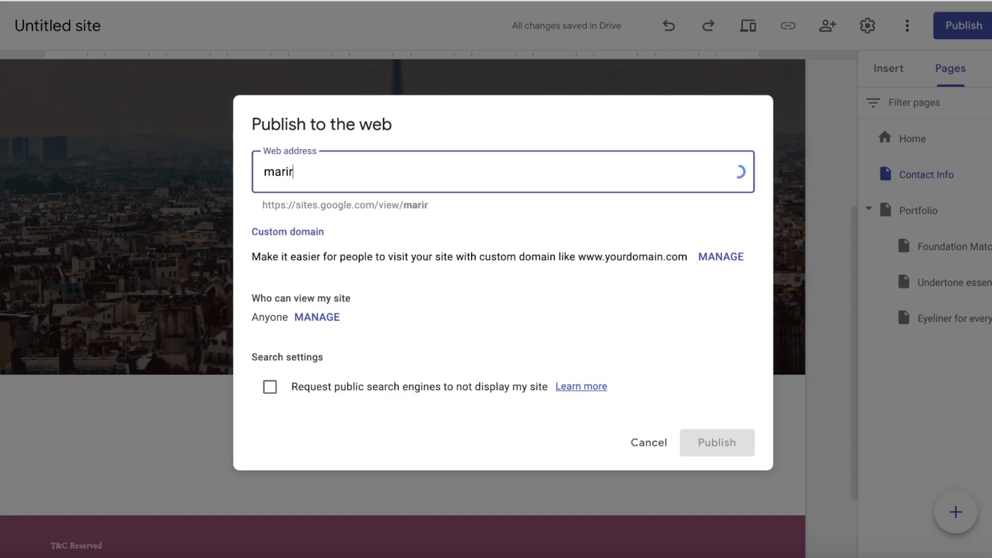
{"action": "key", "text": "BackSpace"}
{"action": "type", "text": "esbeauty"}
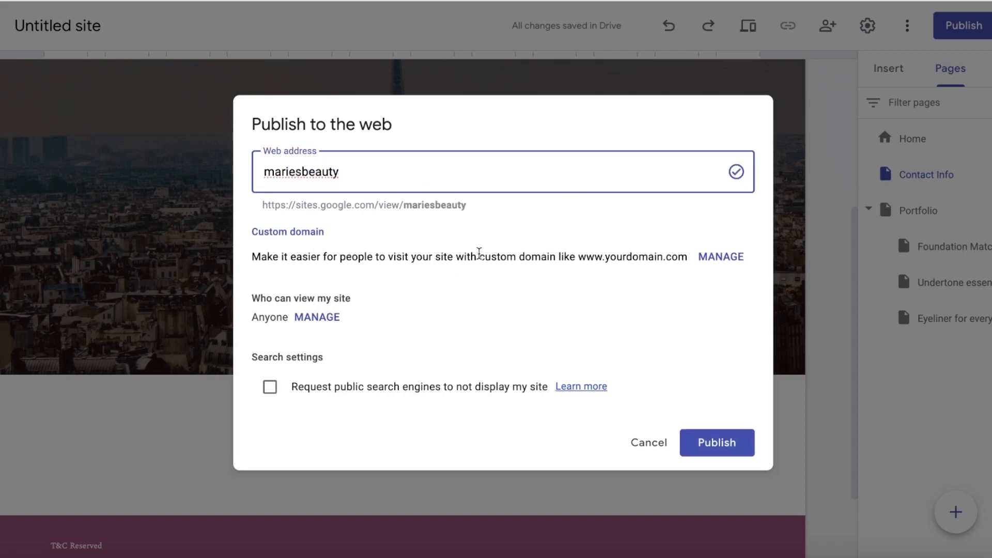
{"action": "left_click", "coordinate": [740, 259]}
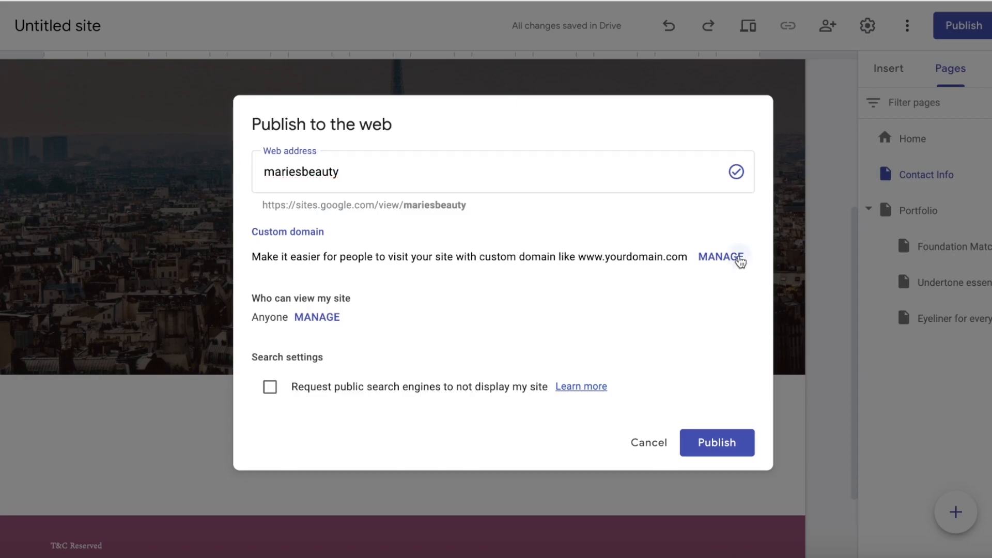
{"action": "left_click", "coordinate": [706, 240]}
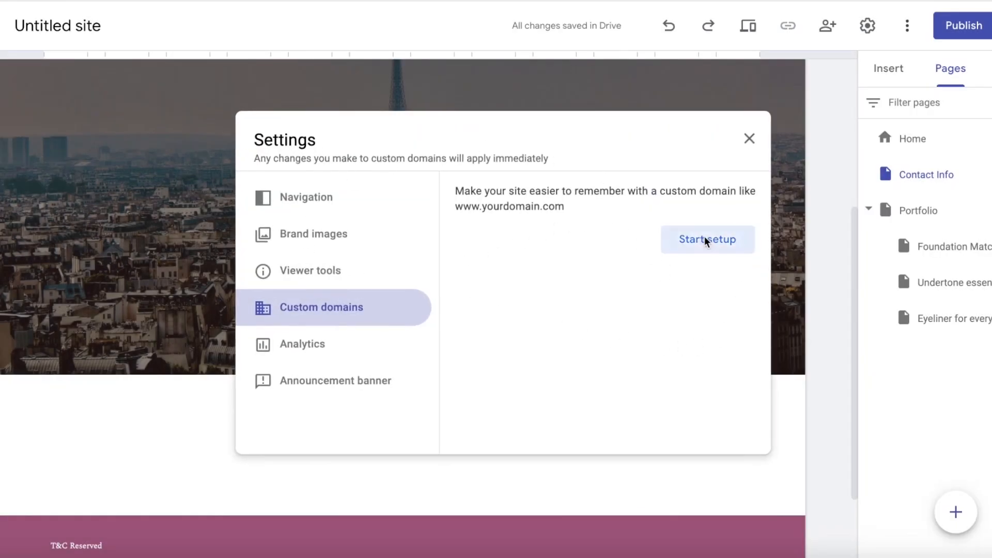
{"action": "left_click", "coordinate": [458, 251]}
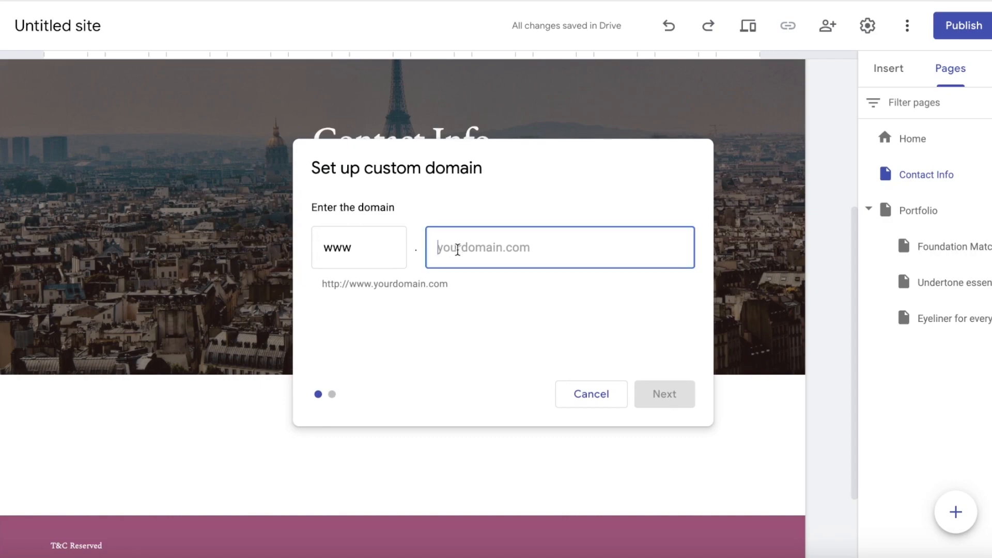
{"action": "type", "text": "durden.store"}
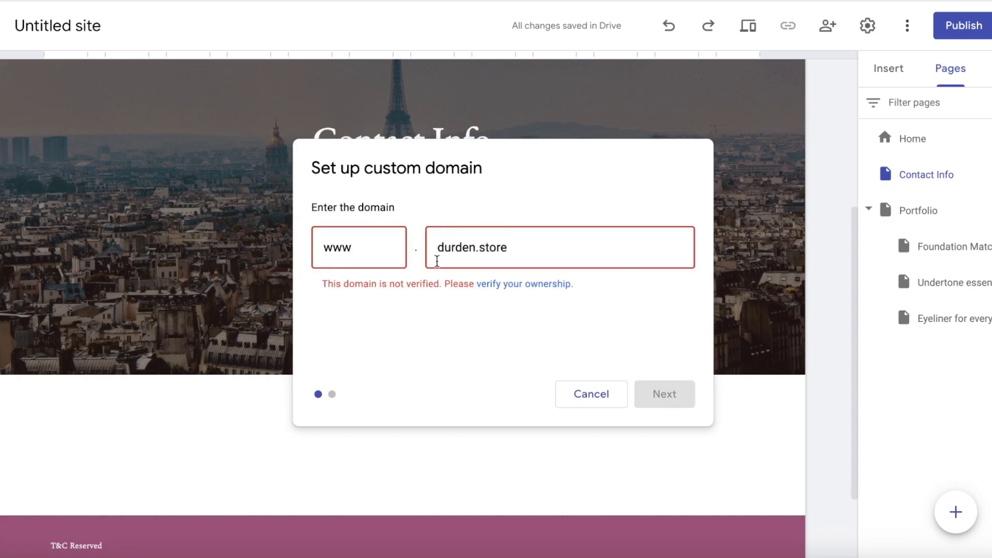
{"action": "left_click", "coordinate": [494, 287]}
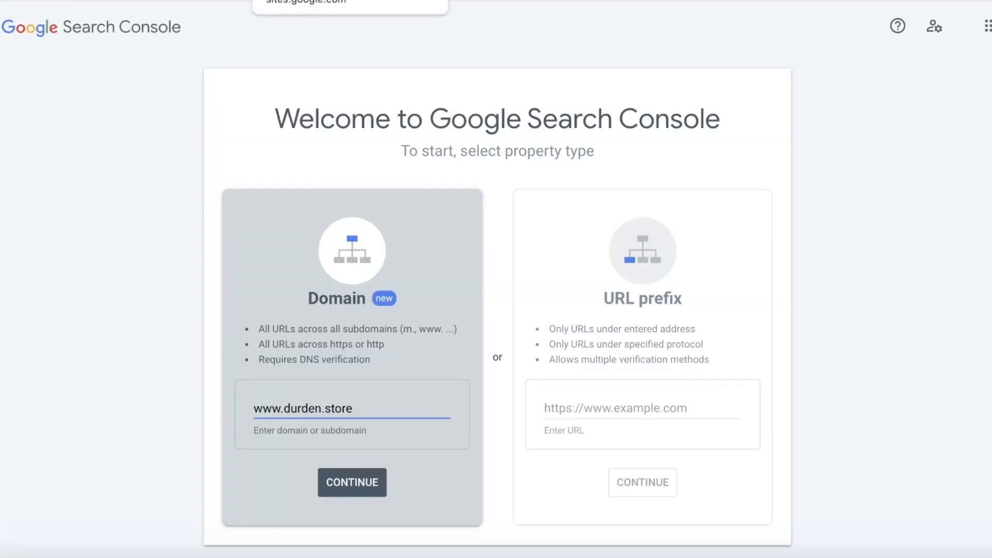
{"action": "left_click", "coordinate": [310, 1]}
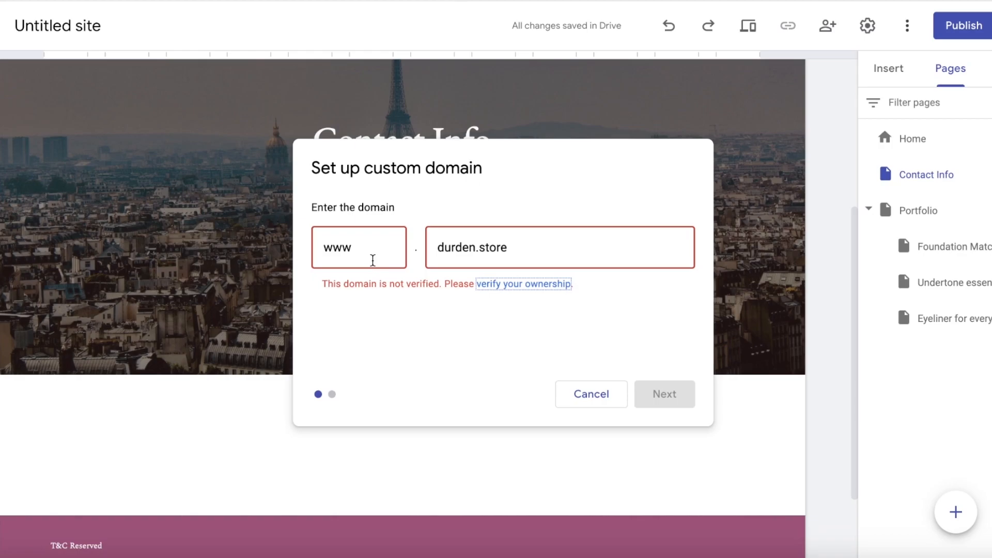
{"action": "left_click", "coordinate": [580, 405]}
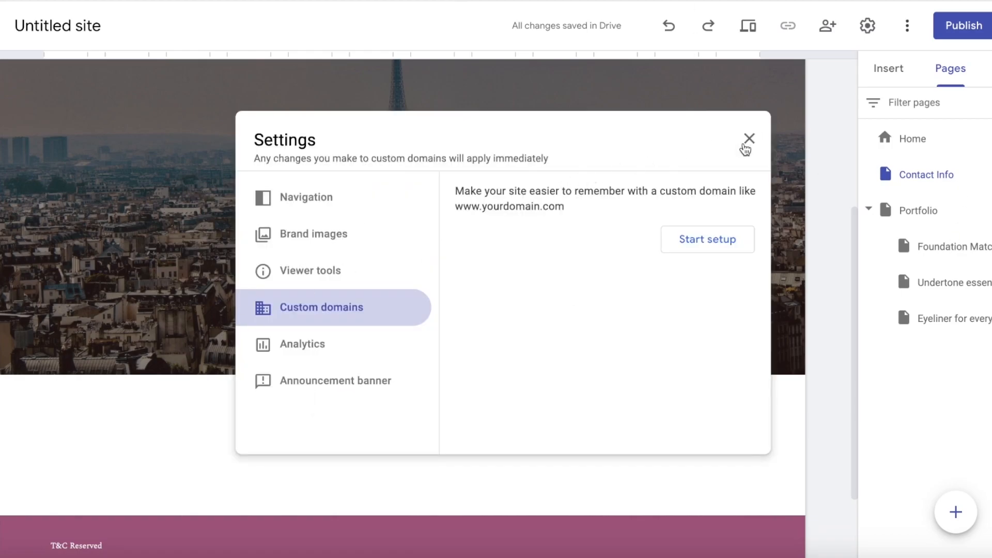
{"action": "left_click", "coordinate": [749, 140]}
Return to the publishing settings, manage who can view the site, and keep the draft's general access Restricted.
{"action": "left_click", "coordinate": [976, 31]}
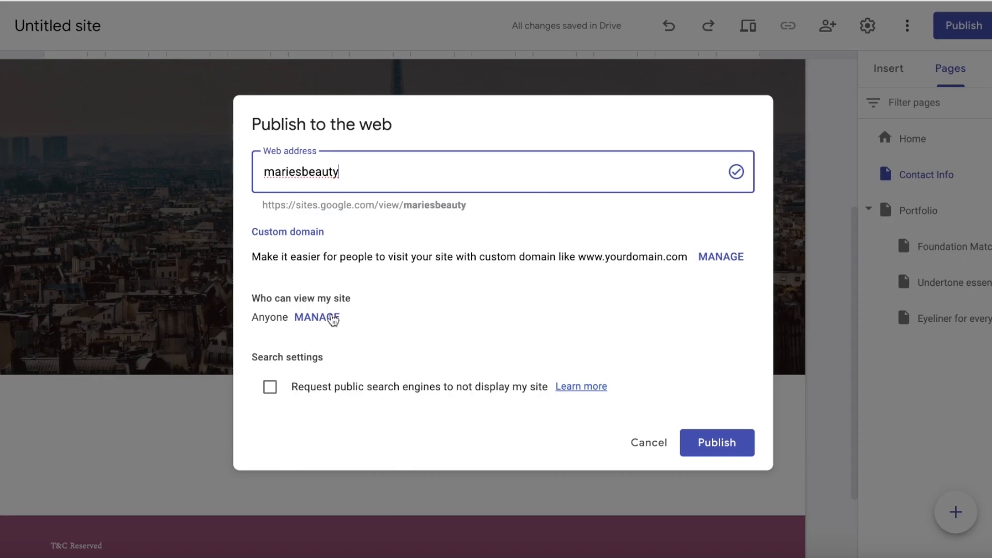
{"action": "left_click", "coordinate": [334, 319]}
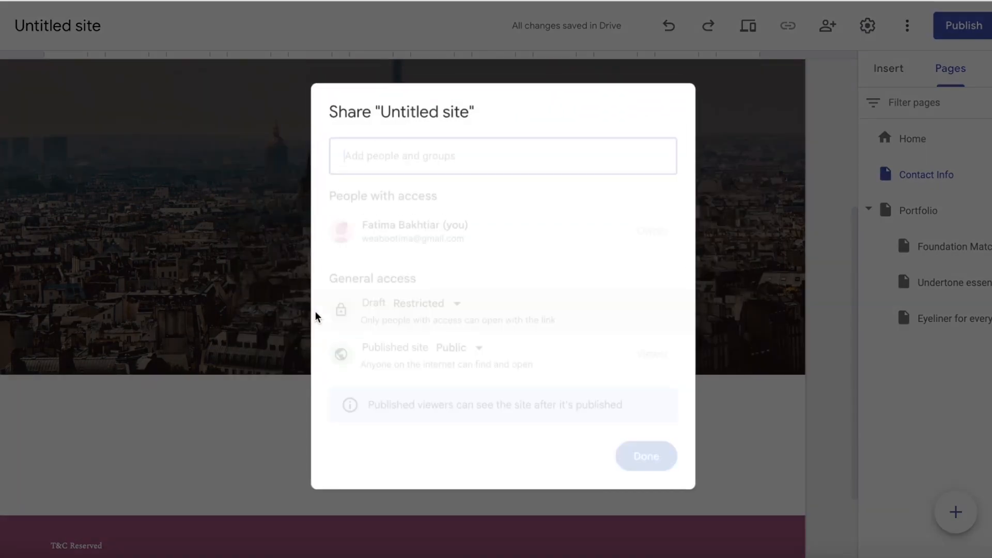
{"action": "left_click", "coordinate": [419, 301]}
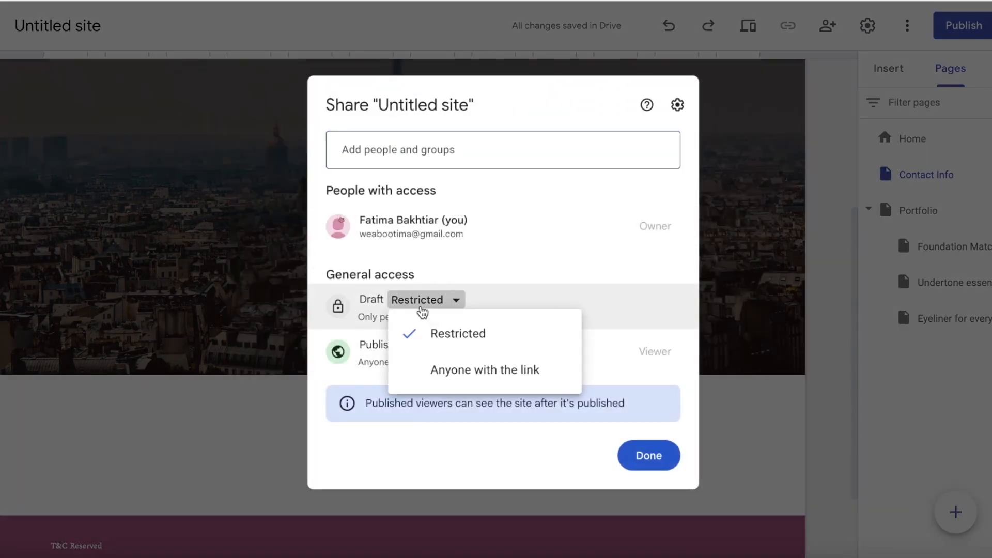
{"action": "left_click", "coordinate": [423, 333]}
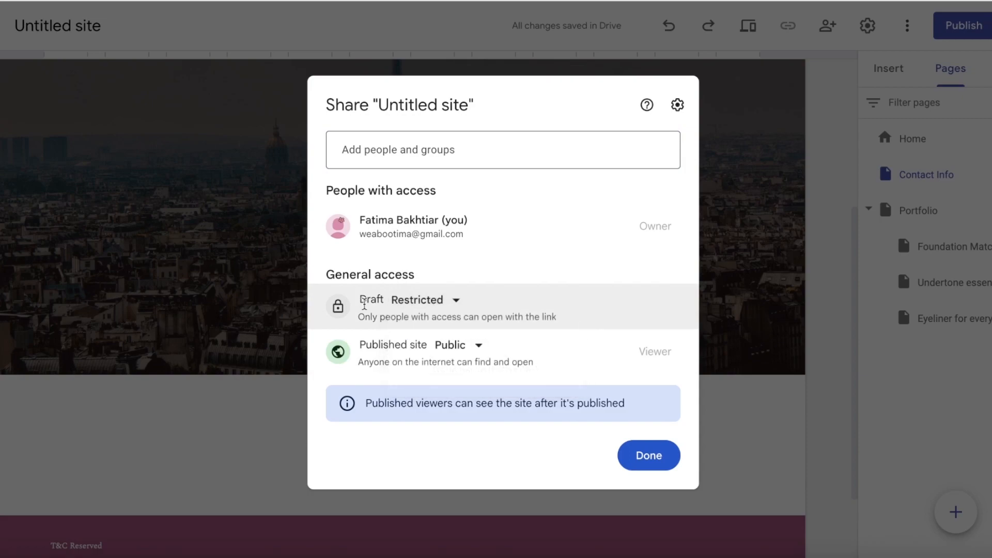
Try Restricted access for the published site, and set it back to Public.
{"action": "left_click", "coordinate": [444, 348]}
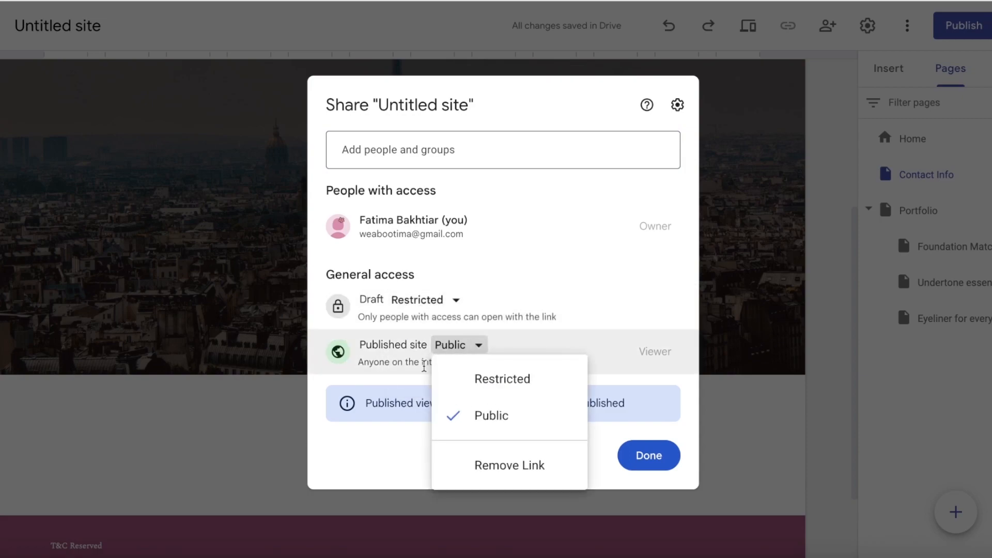
{"action": "left_click", "coordinate": [417, 362]}
{"action": "left_click", "coordinate": [451, 349]}
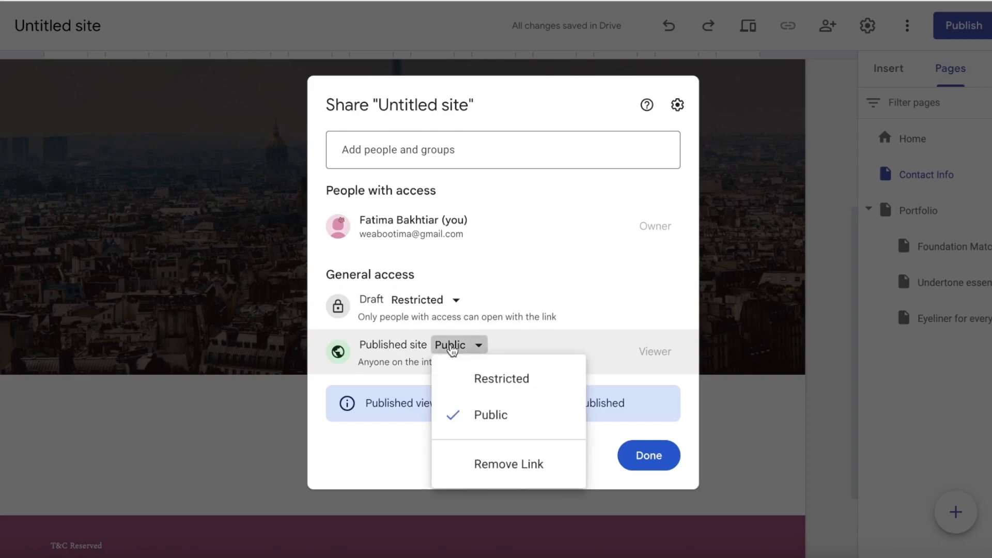
{"action": "left_click", "coordinate": [527, 394]}
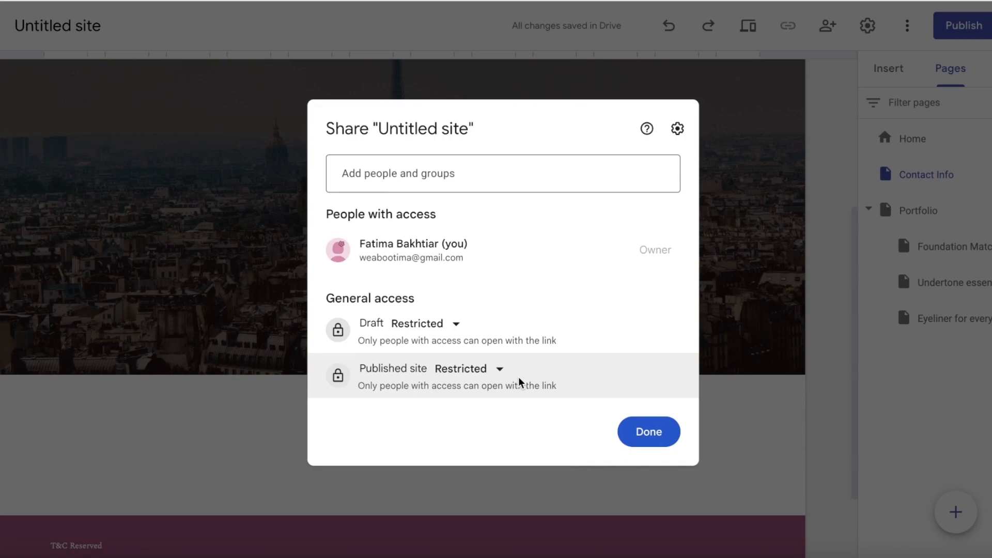
{"action": "left_click", "coordinate": [499, 369]}
{"action": "left_click", "coordinate": [492, 438]}
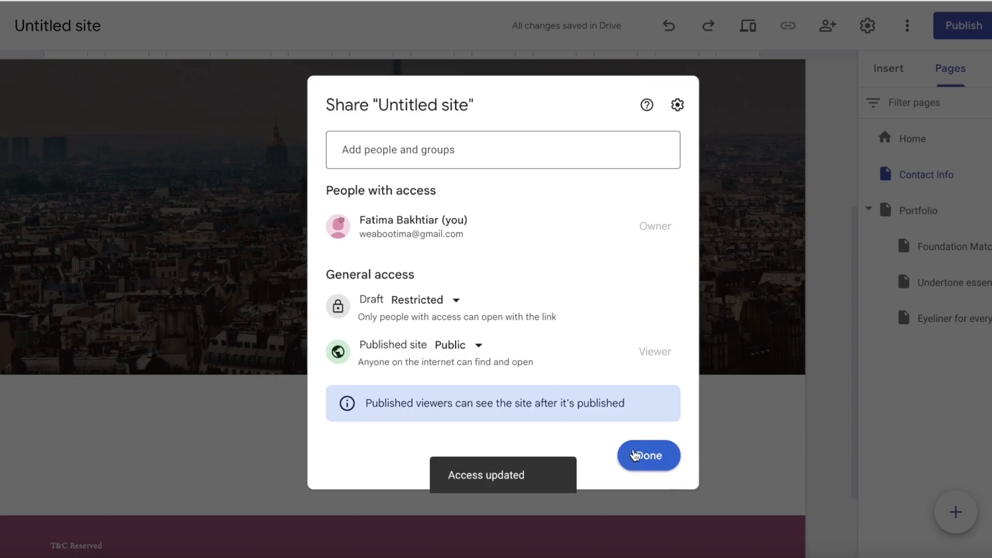
{"action": "left_click", "coordinate": [636, 455]}
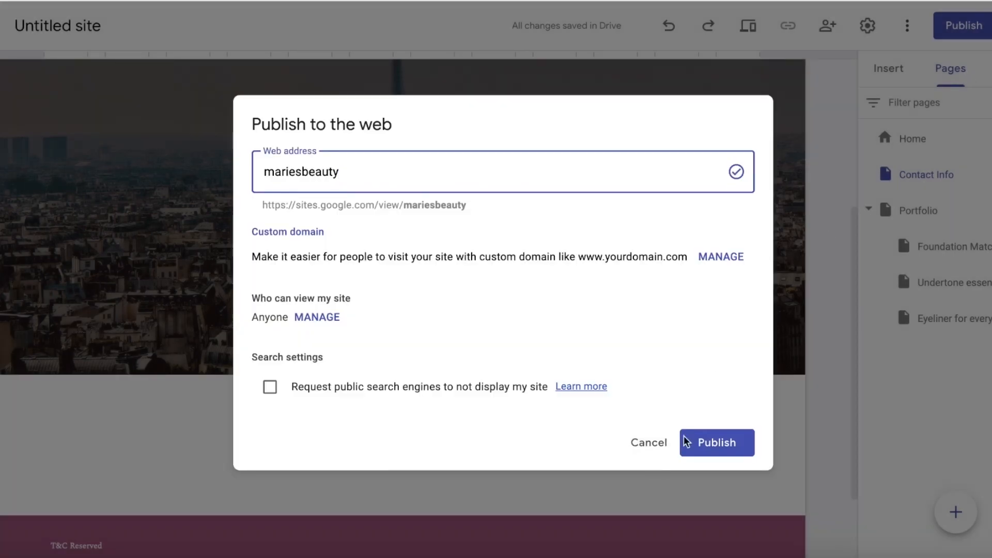
Publish the site and view the live site, trying its Contact Info and Home pages.
{"action": "left_click", "coordinate": [717, 442]}
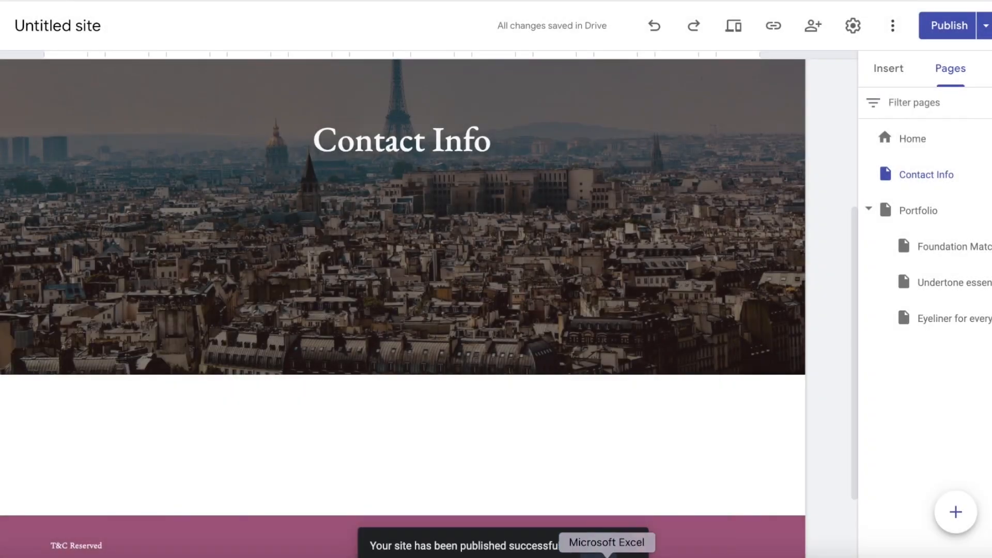
{"action": "left_click", "coordinate": [599, 545]}
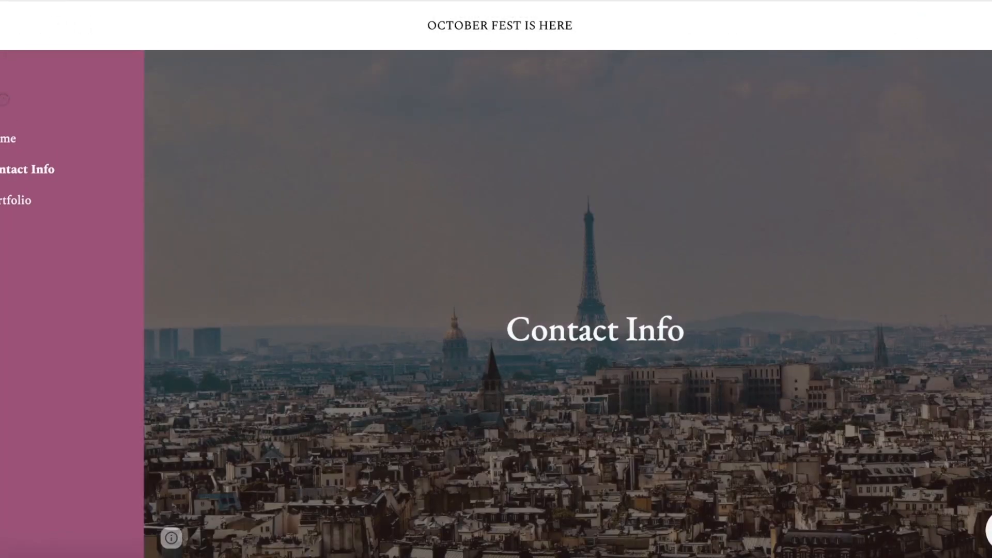
{"action": "scroll", "coordinate": [672, 134], "scroll_direction": "down", "scroll_amount": 2}
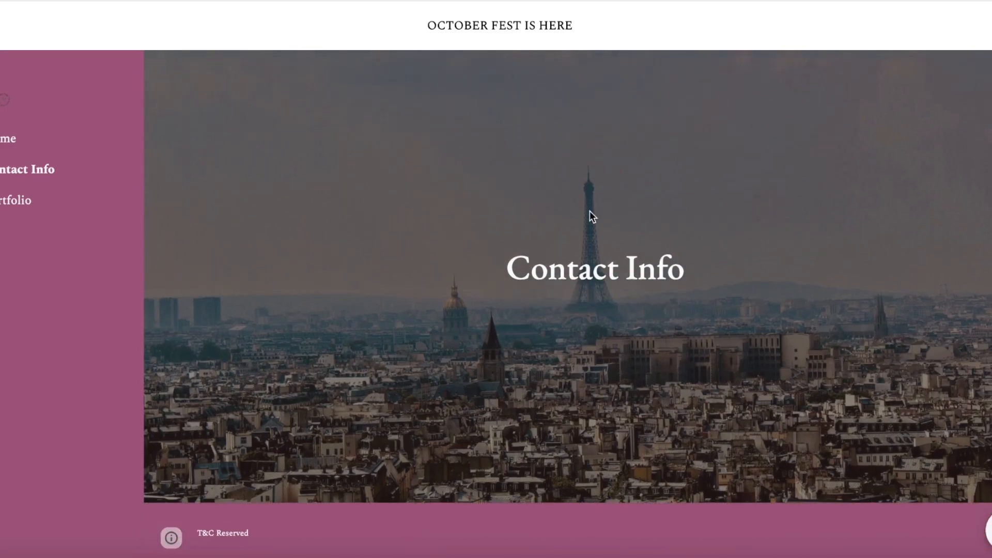
{"action": "left_click", "coordinate": [8, 139]}
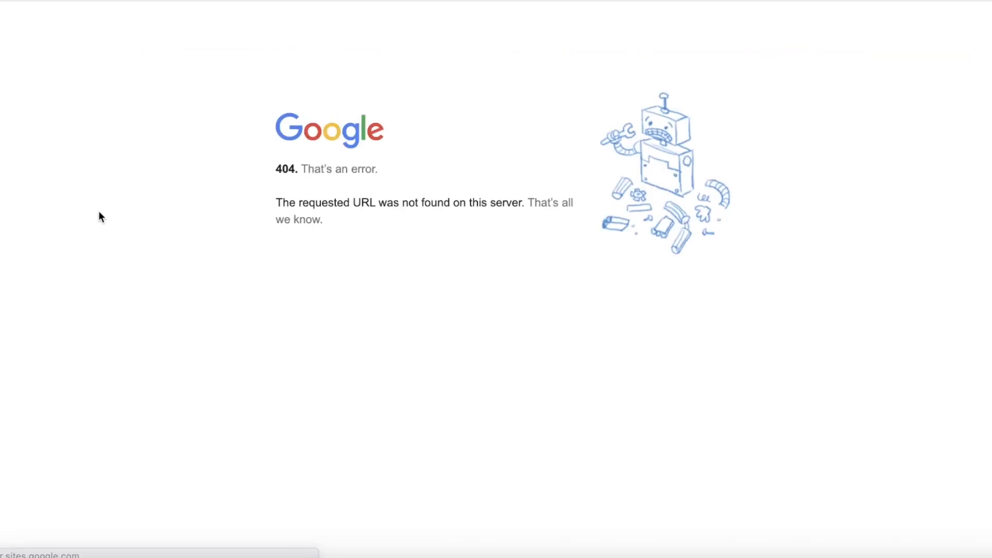
{"action": "key", "text": "ctrl+shift+Tab"}
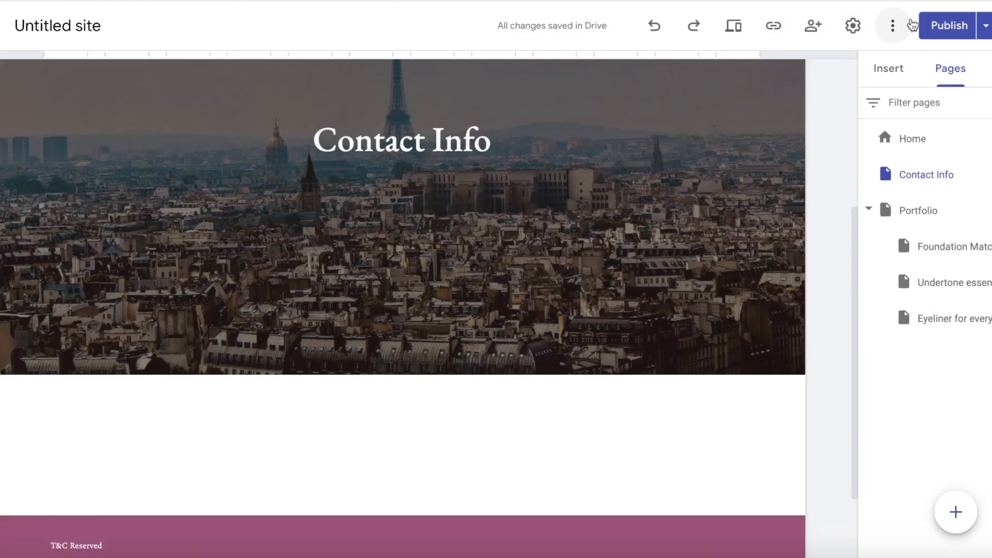
Select the Home page in the site editor and publish the site again.
{"action": "left_click", "coordinate": [896, 71]}
{"action": "left_click", "coordinate": [952, 71]}
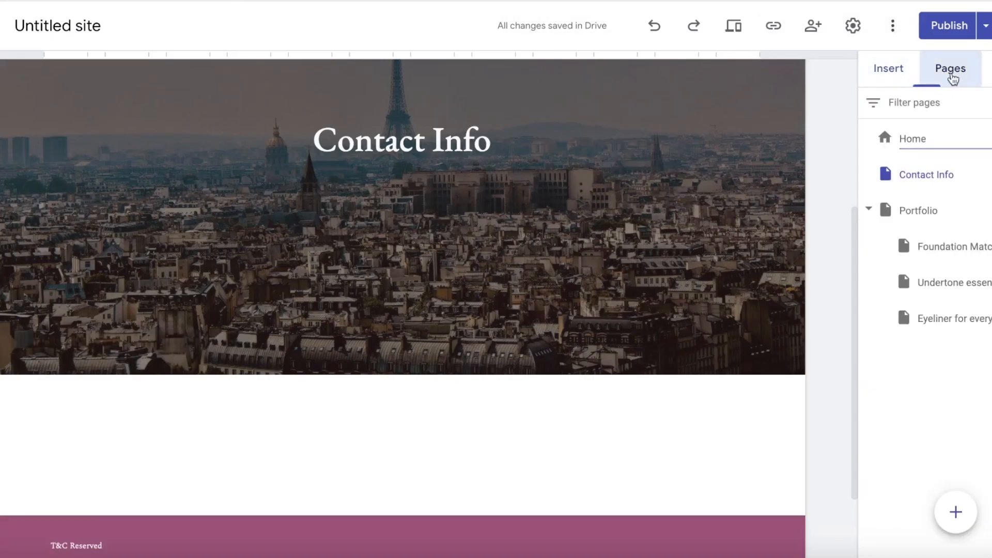
{"action": "double_click", "coordinate": [921, 146]}
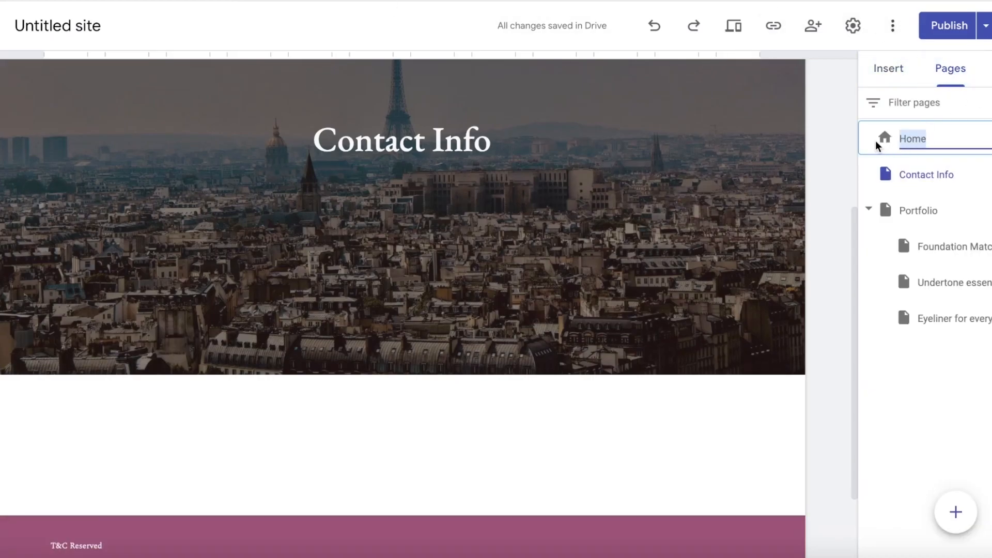
{"action": "left_click", "coordinate": [934, 25]}
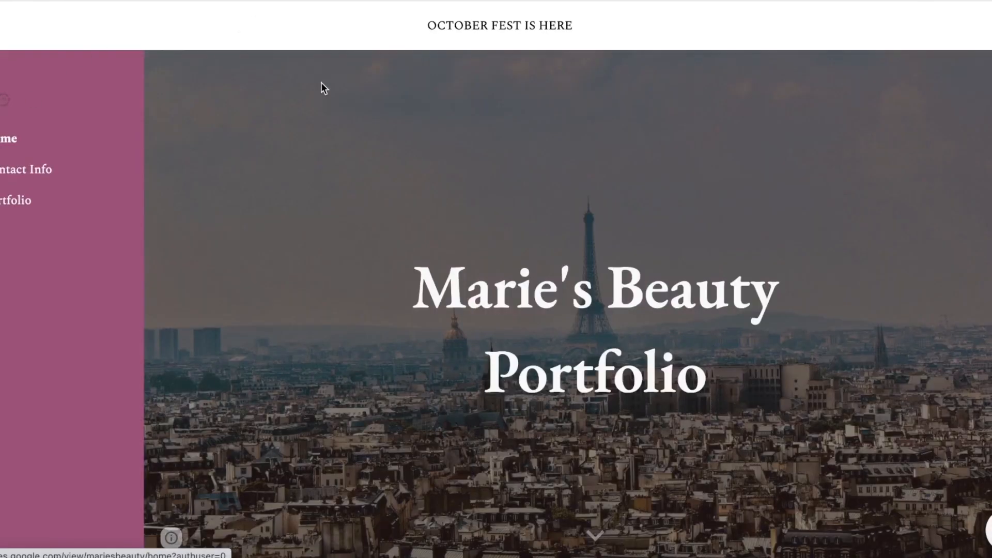
Examine the published Home page, from its header and portfolio images down to the location map and footer.
{"action": "scroll", "coordinate": [593, 153], "scroll_direction": "down", "scroll_amount": 7}
{"action": "scroll", "coordinate": [593, 153], "scroll_direction": "up", "scroll_amount": 7}
{"action": "scroll", "coordinate": [594, 154], "scroll_direction": "down", "scroll_amount": 7}
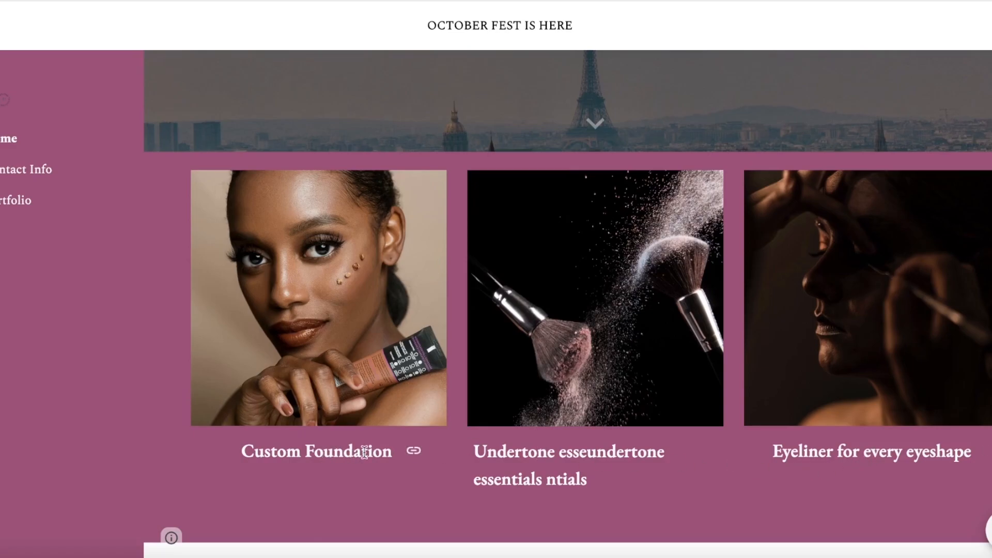
{"action": "scroll", "coordinate": [360, 454], "scroll_direction": "down", "scroll_amount": 10}
{"action": "scroll", "coordinate": [826, 186], "scroll_direction": "up", "scroll_amount": 6}
{"action": "scroll", "coordinate": [542, 296], "scroll_direction": "down", "scroll_amount": 1}
{"action": "scroll", "coordinate": [542, 291], "scroll_direction": "down", "scroll_amount": 8}
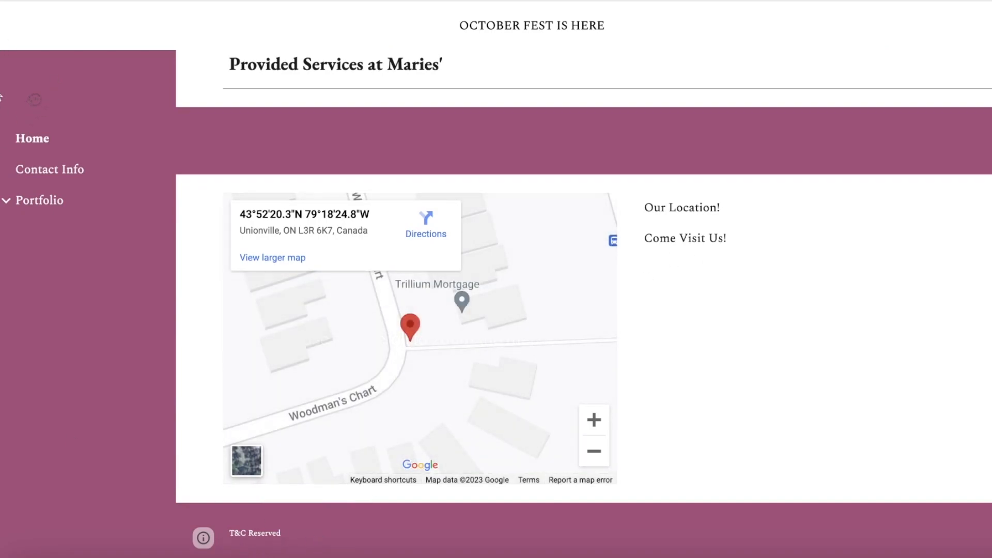
Examine the published Contact Info and Portfolio pages through the site's side navigation.
{"action": "left_click", "coordinate": [30, 176]}
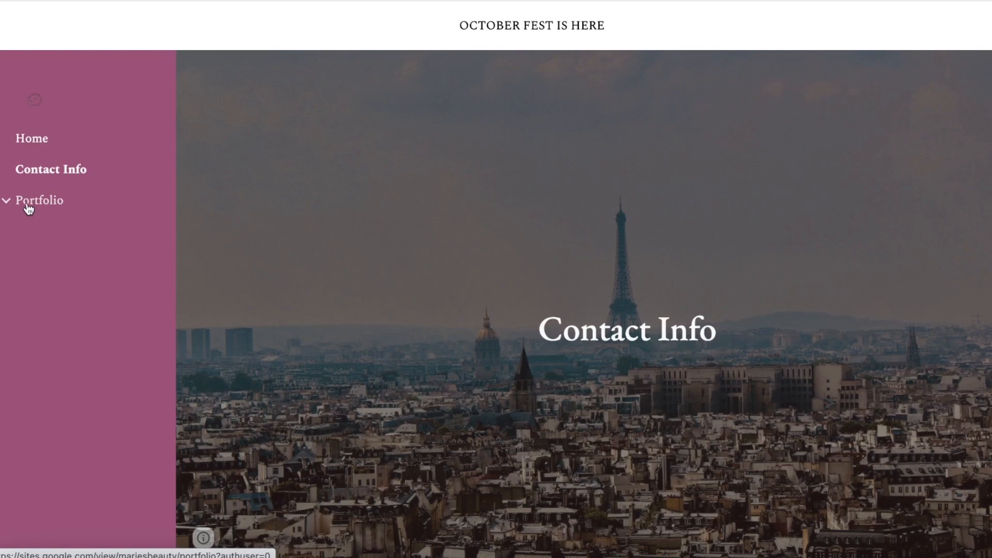
{"action": "left_click", "coordinate": [28, 207]}
{"action": "scroll", "coordinate": [776, 126], "scroll_direction": "down", "scroll_amount": 7}
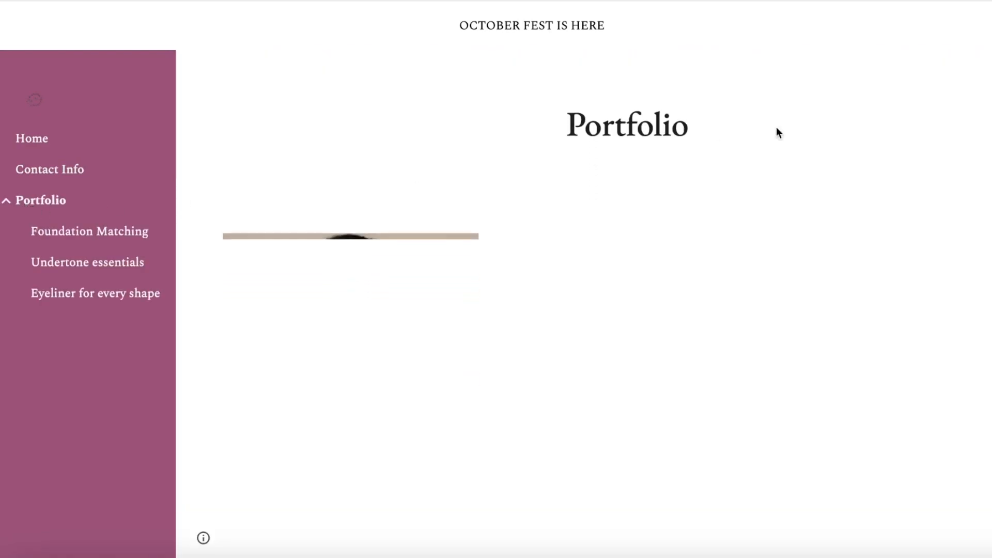
{"action": "scroll", "coordinate": [493, 219], "scroll_direction": "up", "scroll_amount": 6}
{"action": "scroll", "coordinate": [493, 219], "scroll_direction": "down", "scroll_amount": 10}
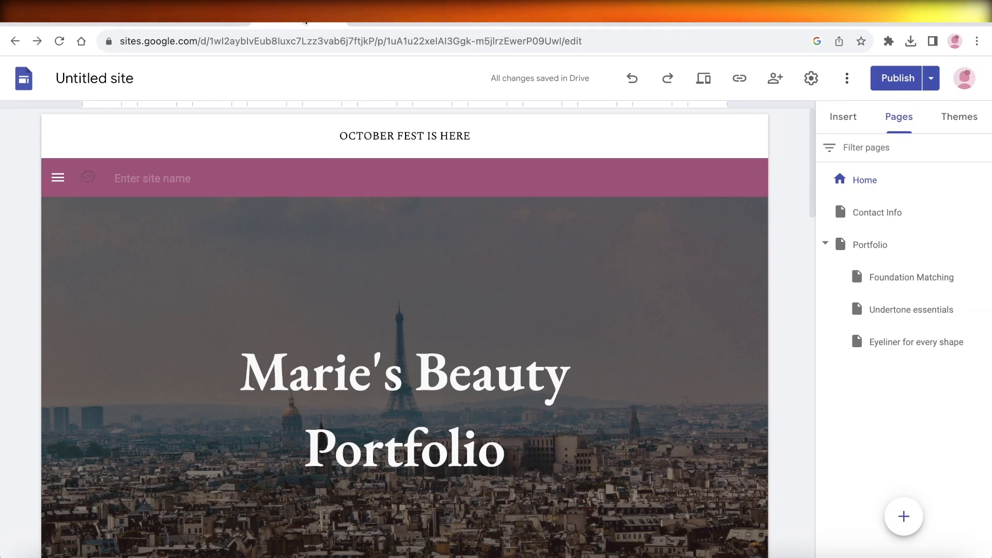
Leave the site editor for the Google Sites home page.
{"action": "left_click", "coordinate": [29, 71]}
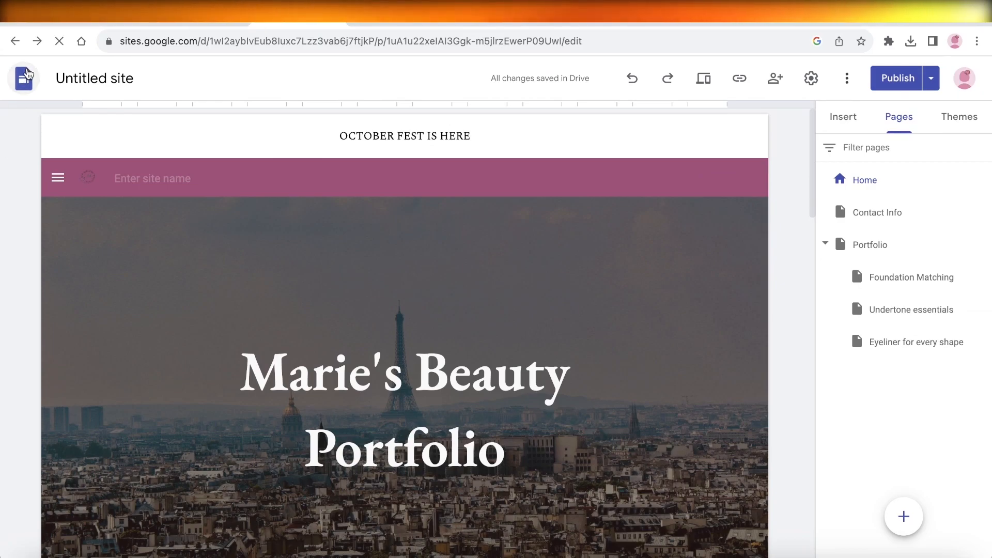